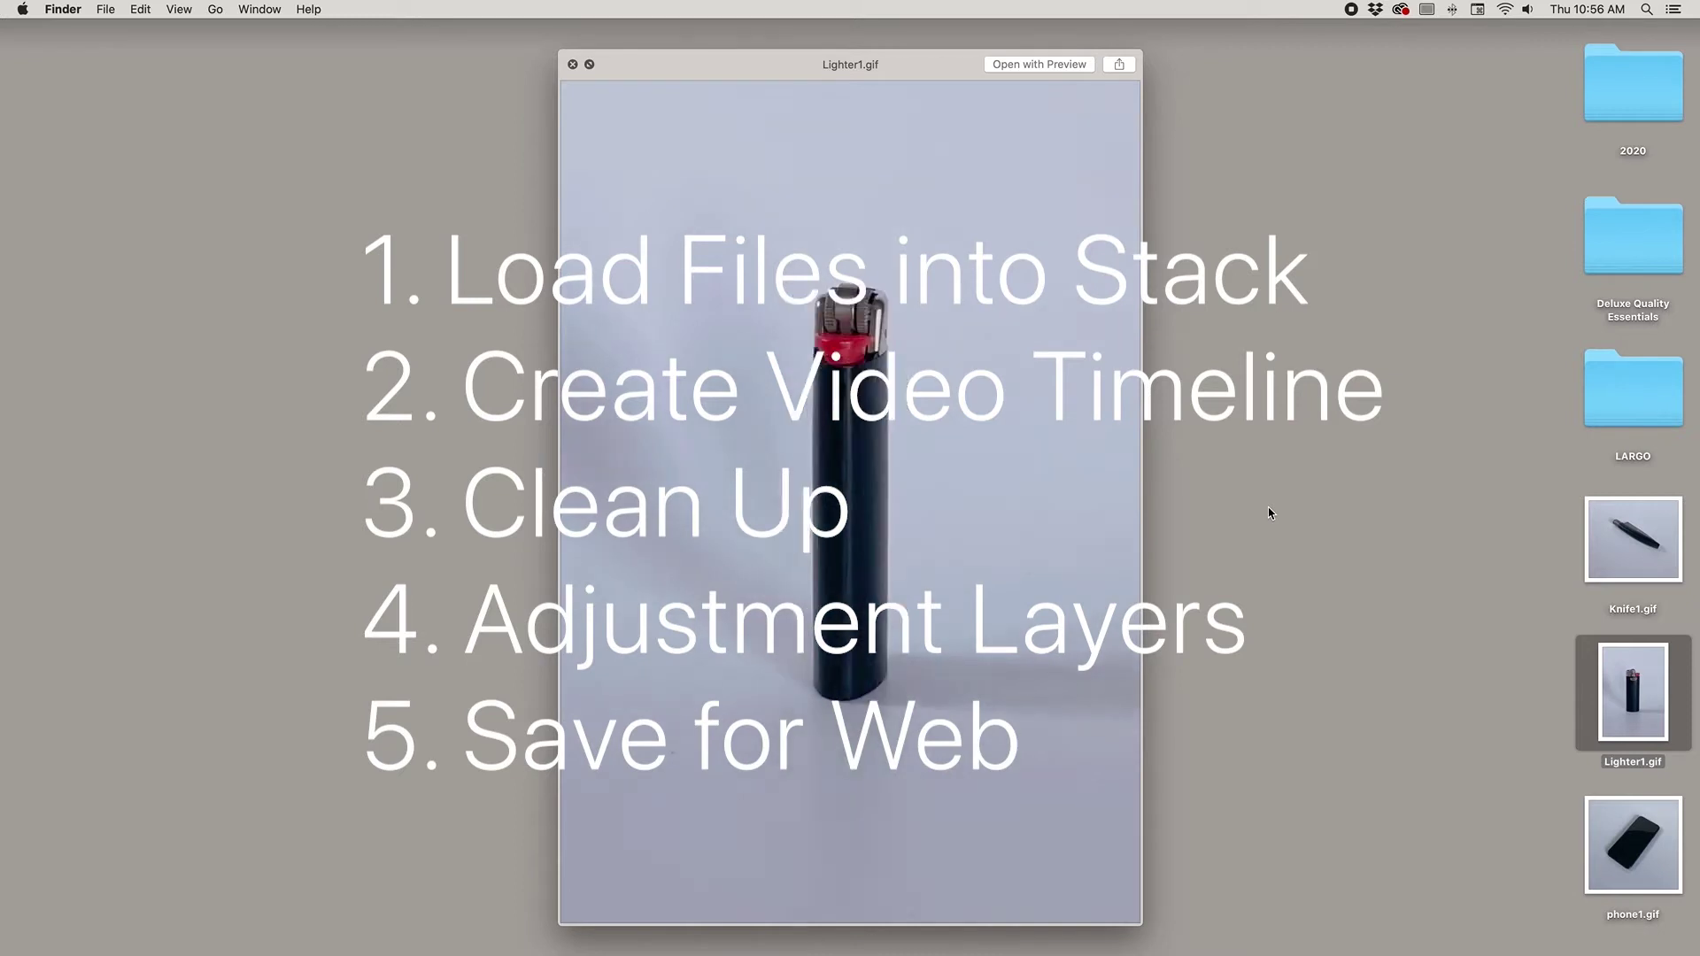
Step: Preview the Knife1.gif and phone1.gif animations on the desktop
{"action": "key", "text": "Up"}
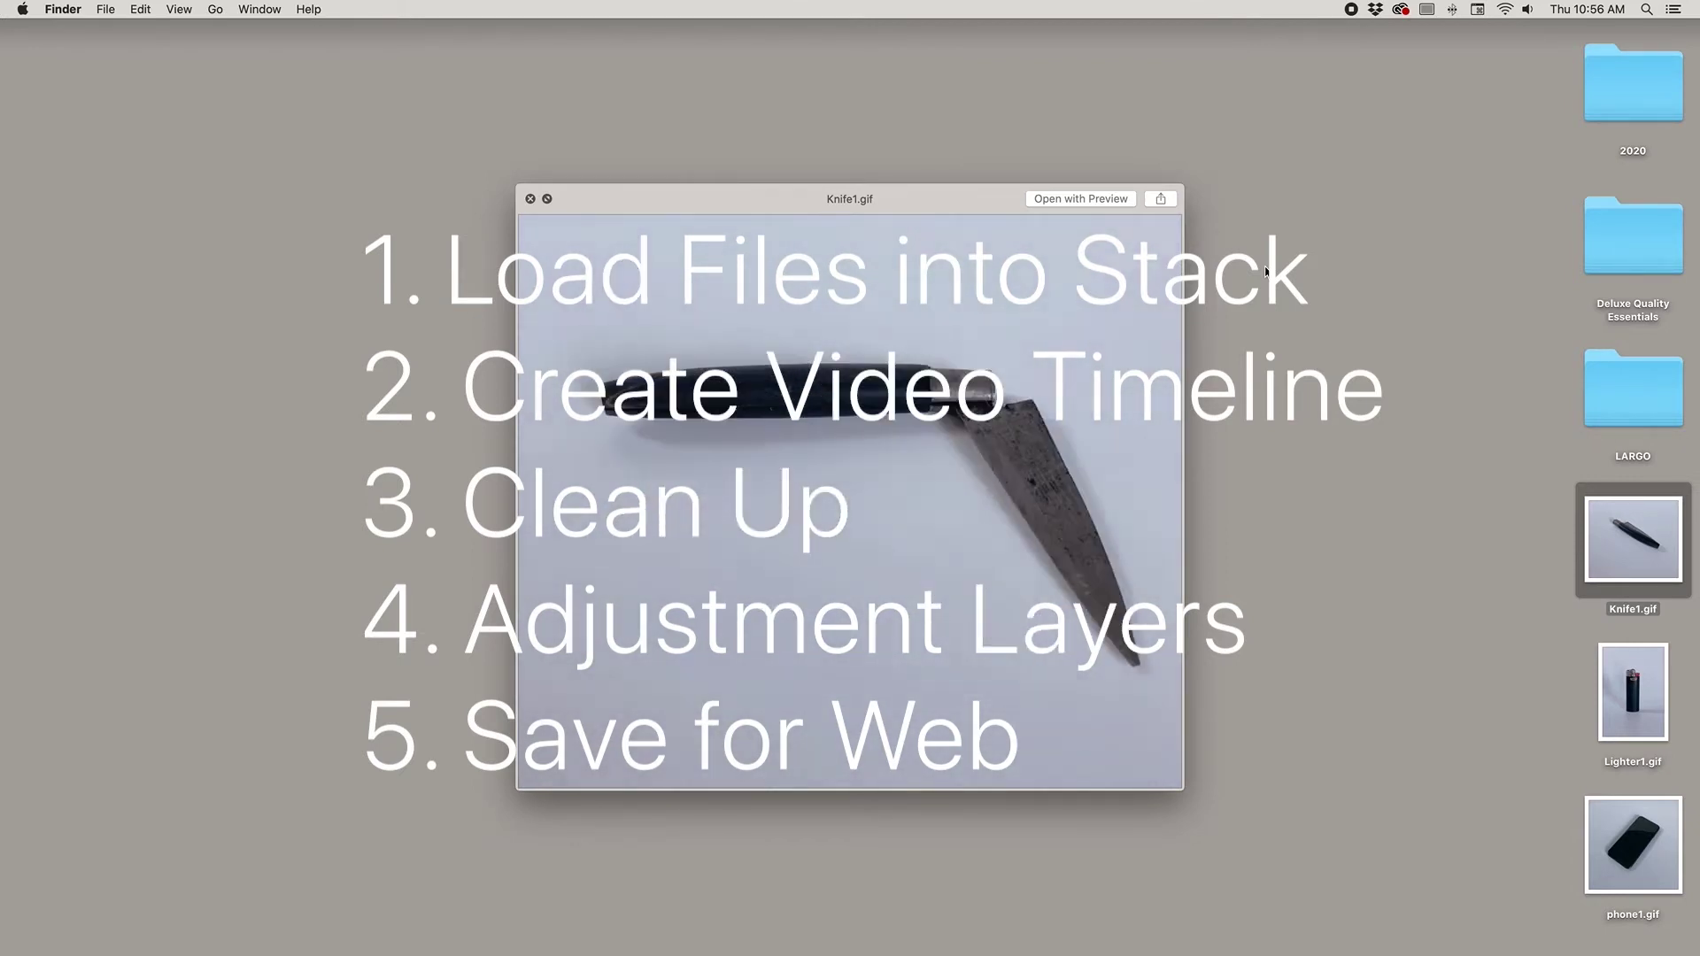
{"action": "left_click", "coordinate": [1620, 847]}
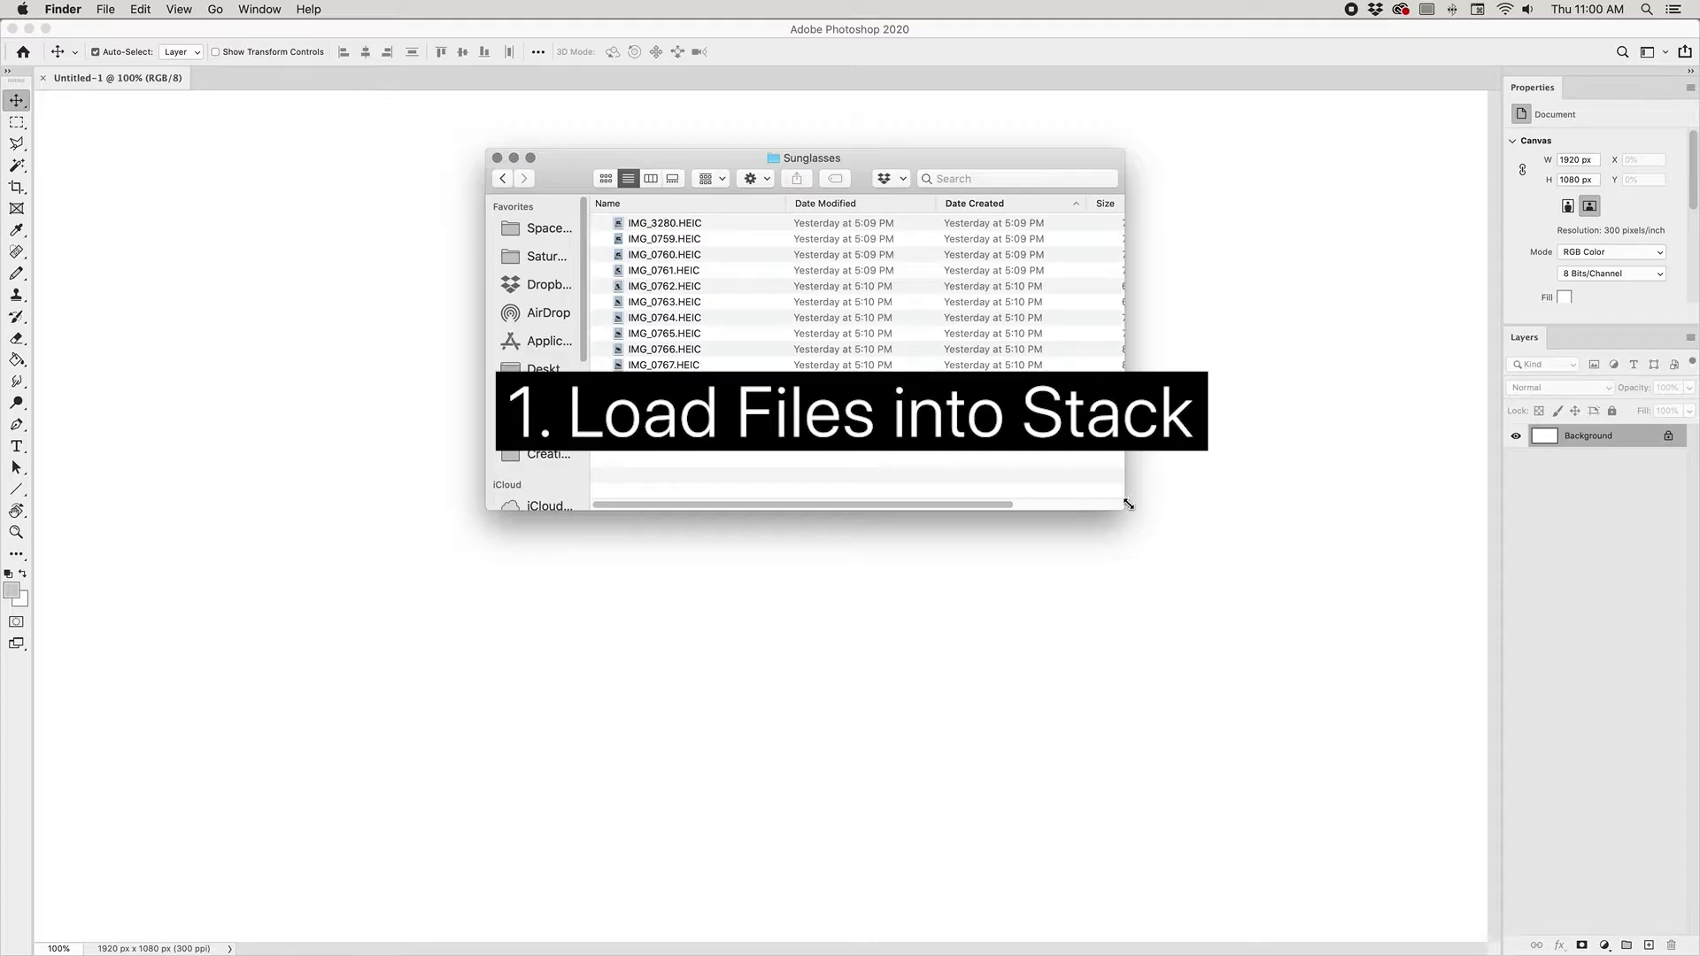
Step: Enlarge the Sunglasses folder window, preview several of its HEIC photos, and return to Photoshop
{"action": "left_click_drag", "start_coordinate": [1132, 504], "coordinate": [1348, 605]}
{"action": "left_click", "coordinate": [698, 229]}
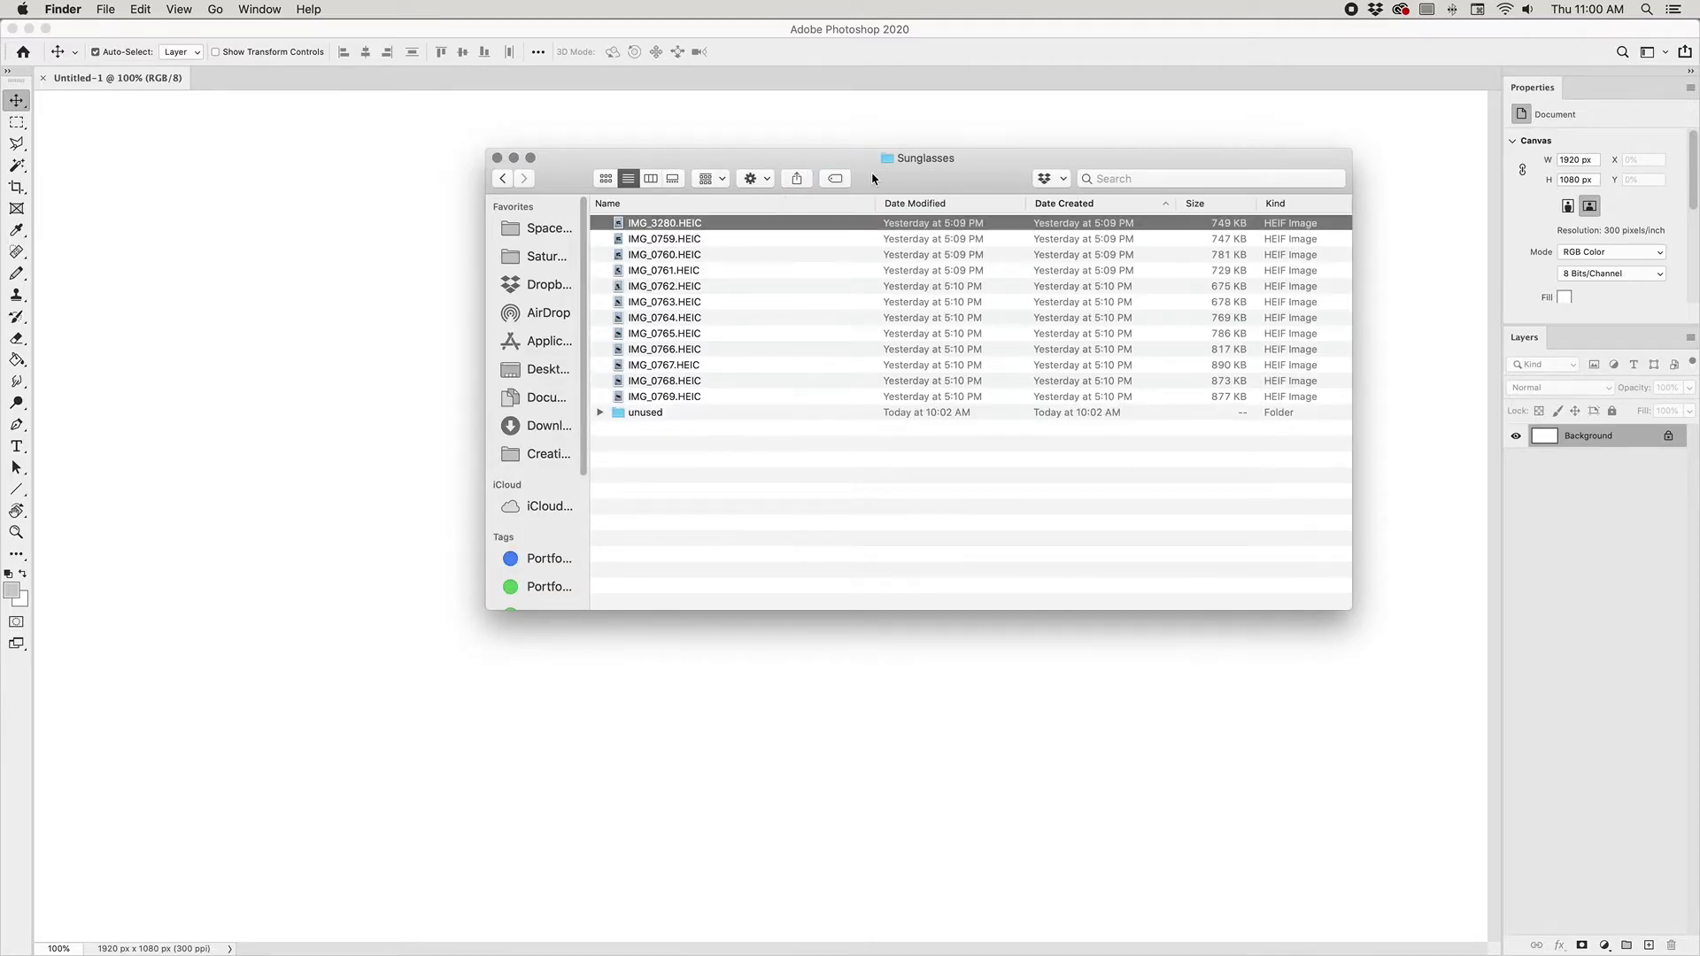
{"action": "key", "text": "Down"}
{"action": "key", "text": "Down"}
{"action": "key", "text": "space"}
{"action": "key", "text": "Down"}
{"action": "key", "text": "Down"}
{"action": "key", "text": "Down"}
{"action": "key", "text": "Down"}
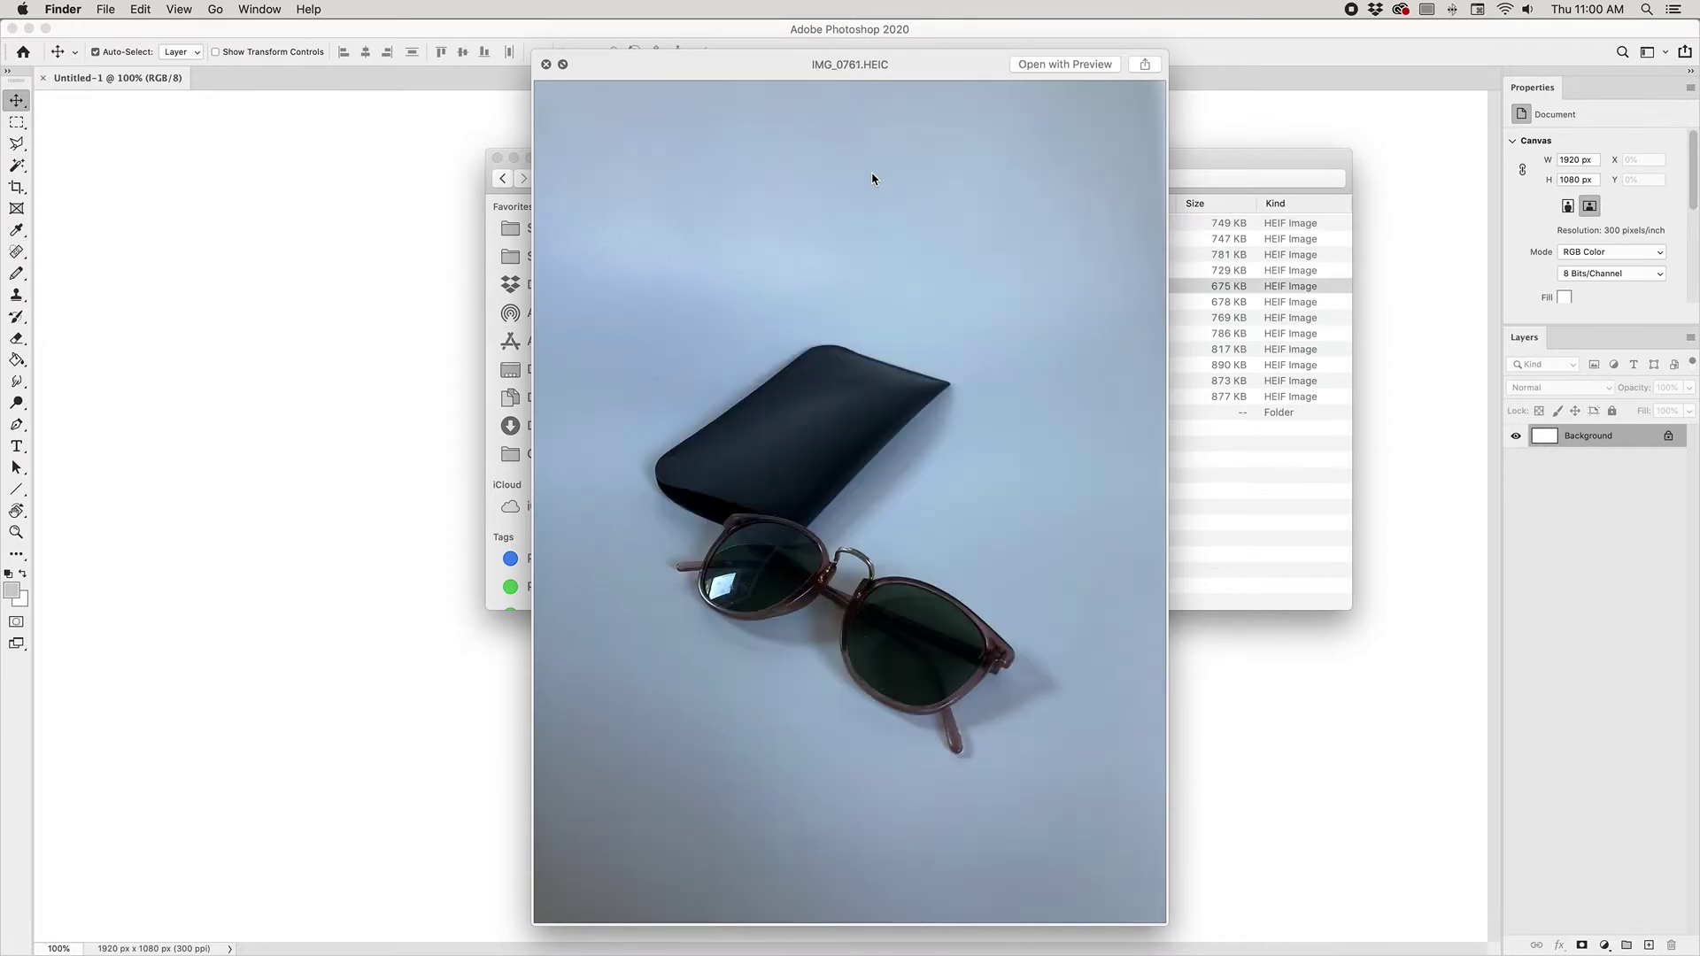
{"action": "key", "text": "Up"}
{"action": "key", "text": "space"}
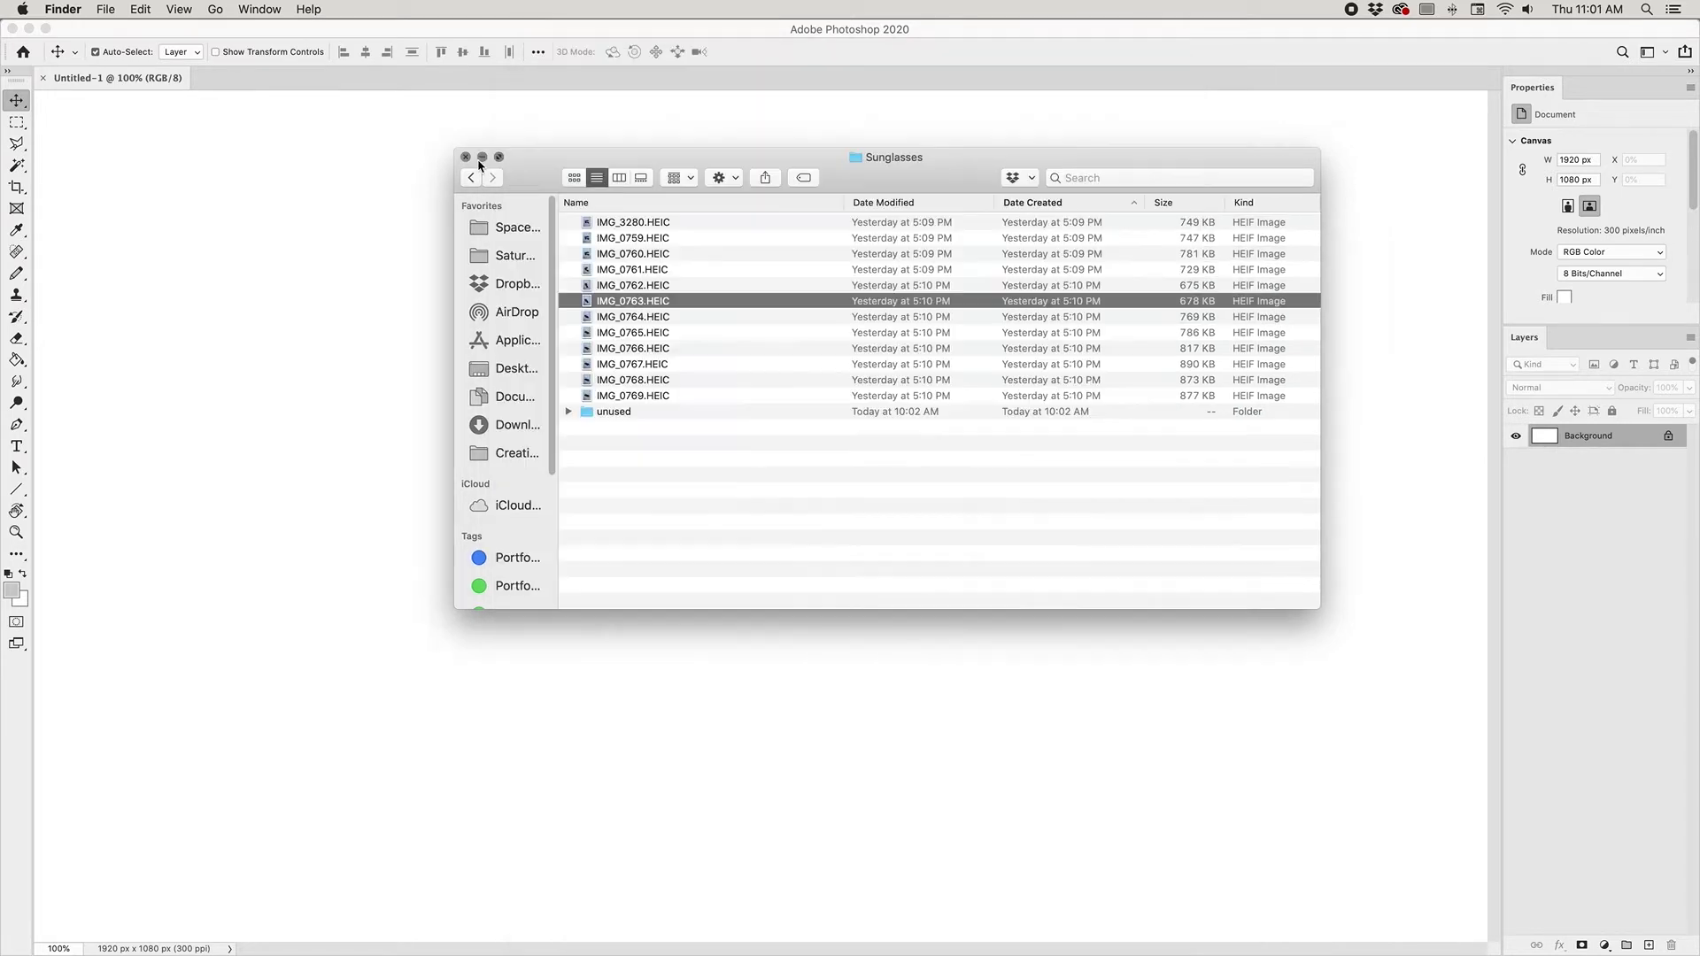
{"action": "left_click", "coordinate": [372, 216]}
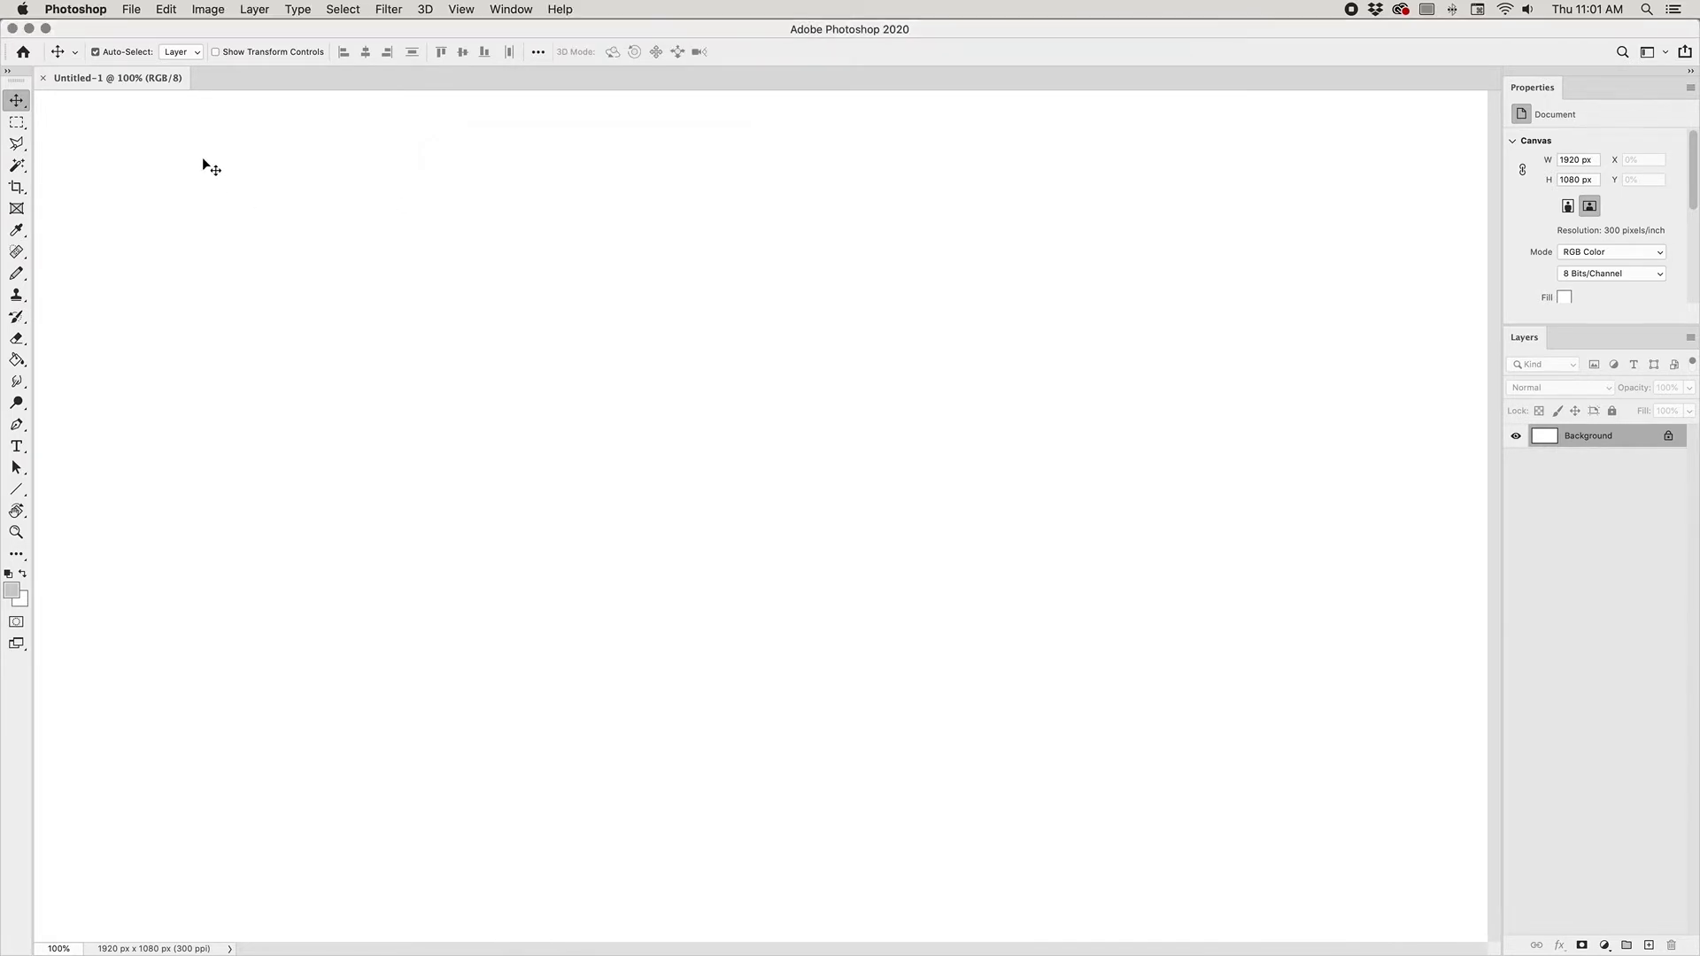
Step: Load IMG_0759 to IMG_0769 and IMG_3280 from the Sunglasses folder in Deluxe Quality Essentials into one document with Load Files into Stack
{"action": "left_click", "coordinate": [132, 9]}
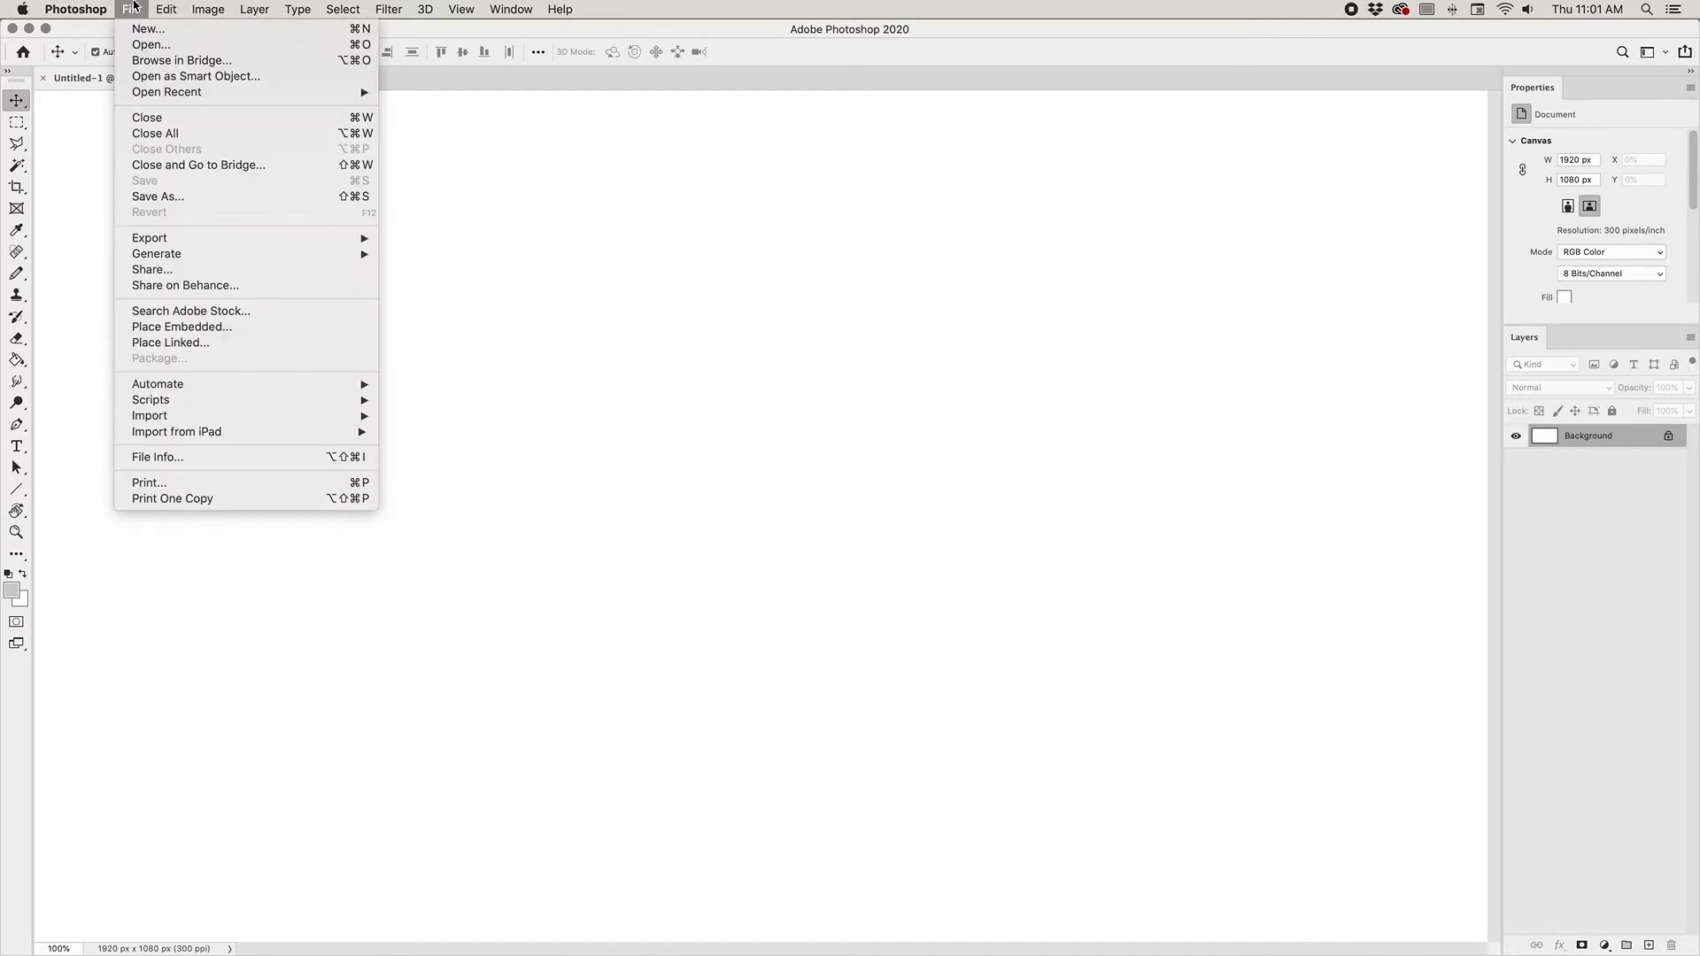
{"action": "mouse_move", "coordinate": [245, 400]}
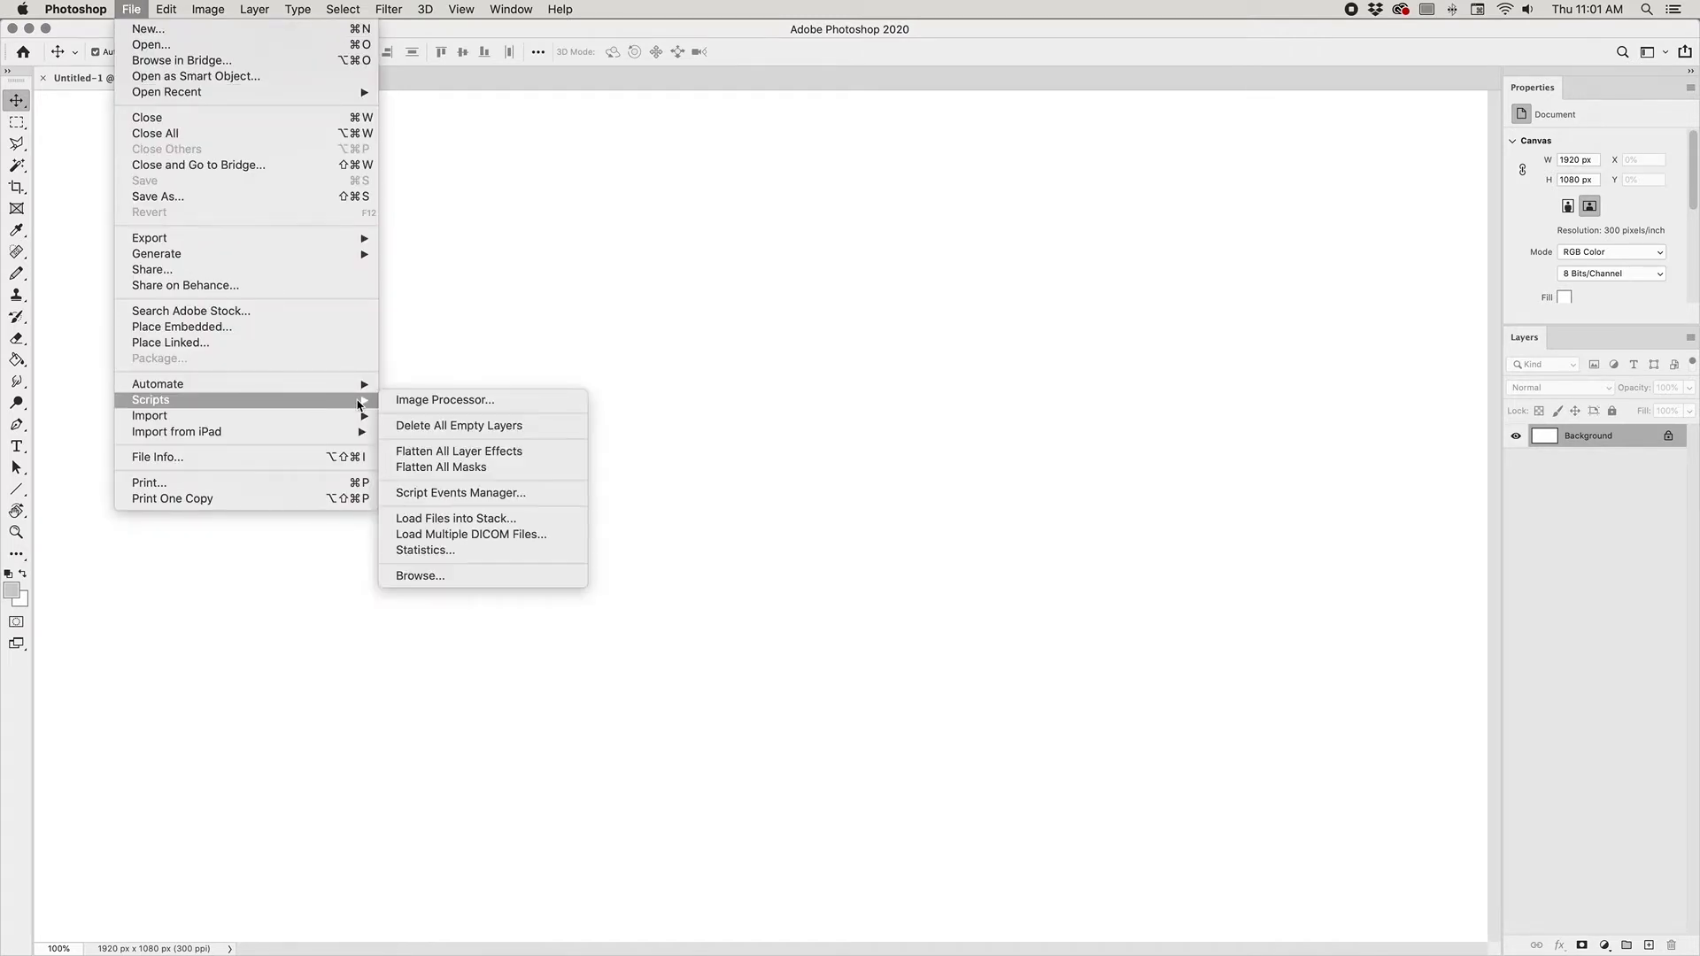
{"action": "left_click", "coordinate": [456, 518]}
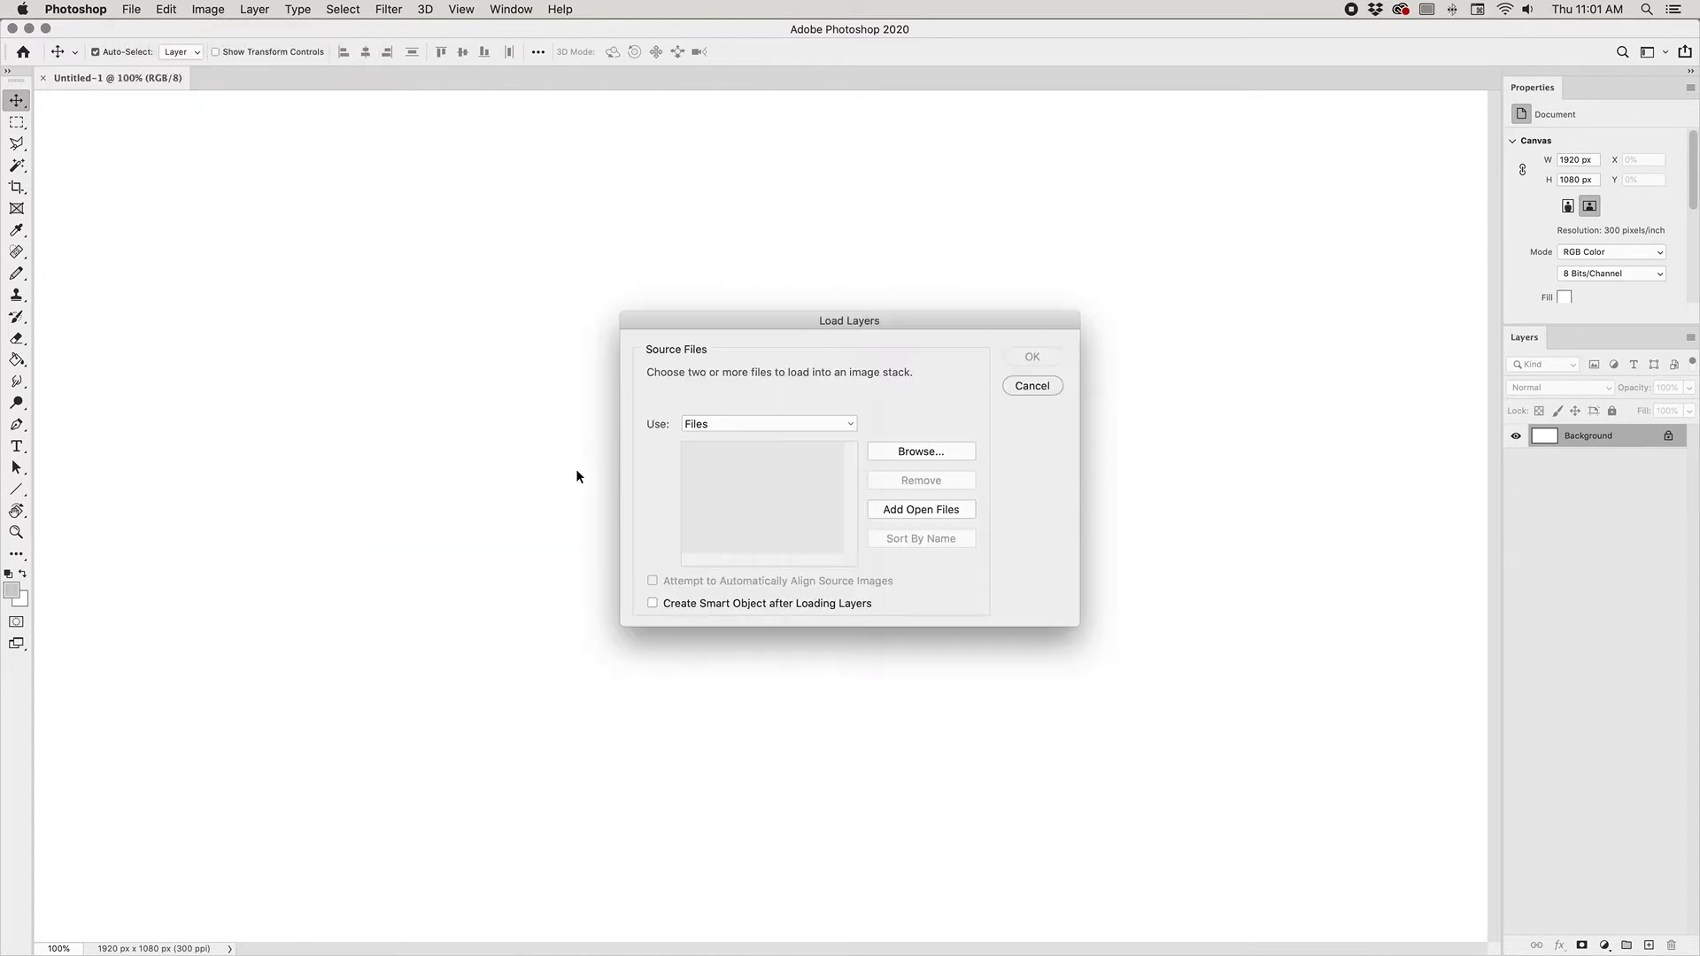
{"action": "left_click", "coordinate": [971, 460]}
{"action": "left_click", "coordinate": [683, 178]}
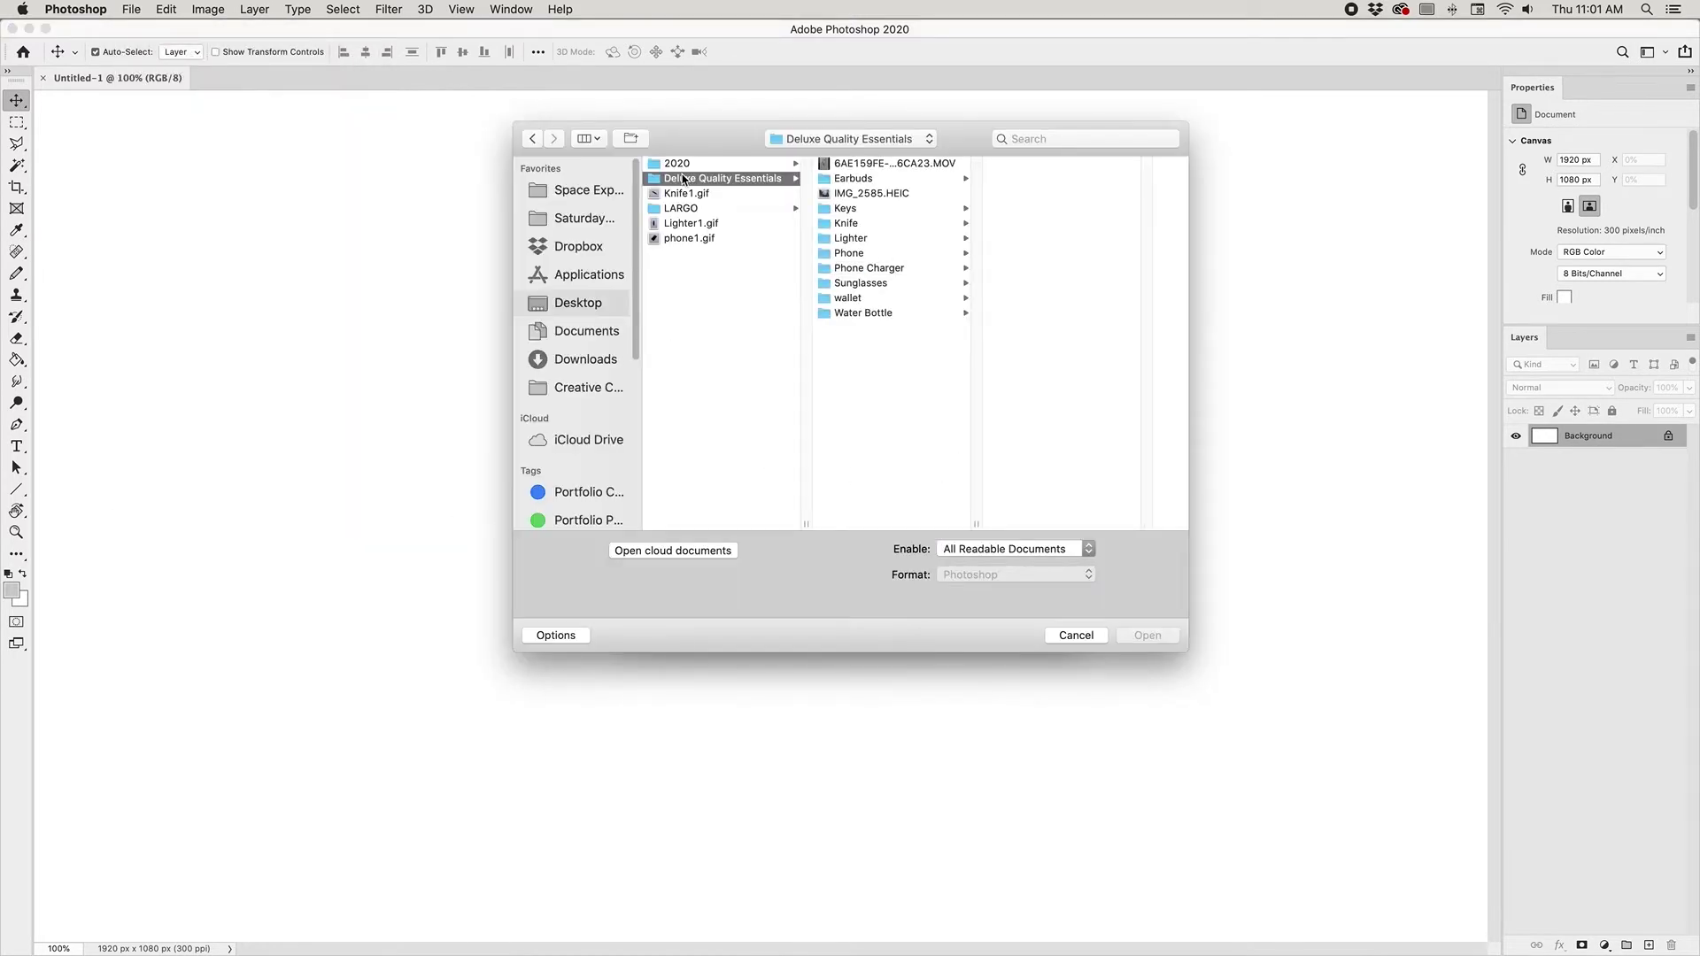
{"action": "left_click", "coordinate": [851, 284]}
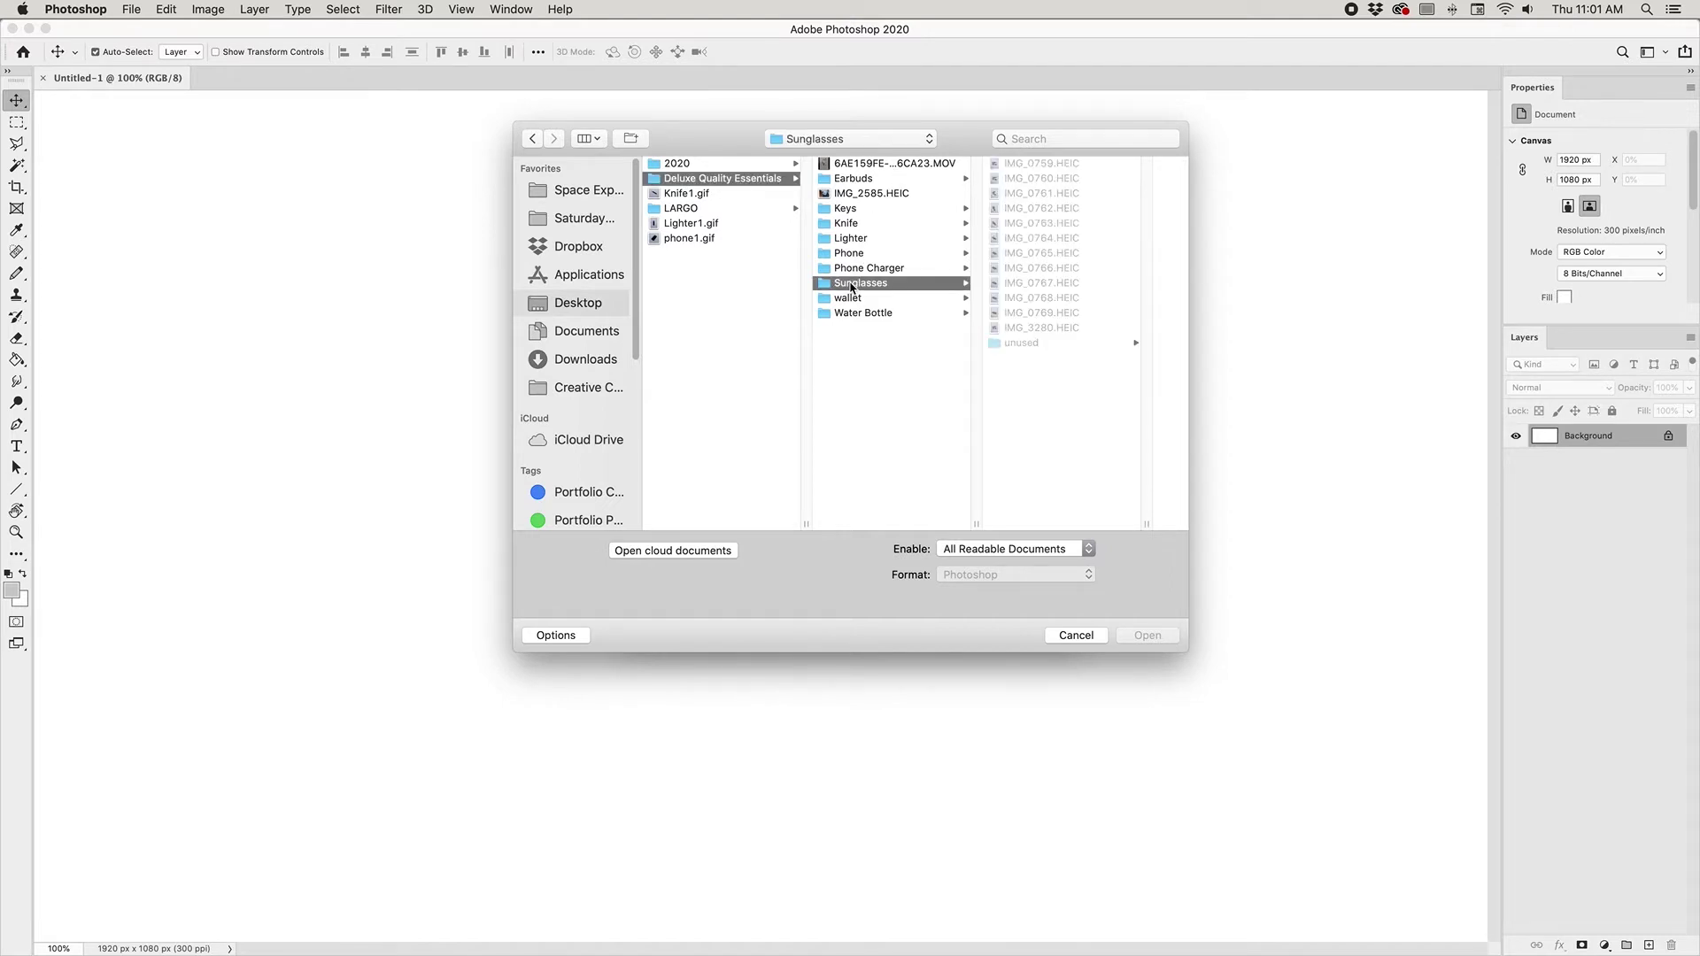
{"action": "left_click", "coordinate": [1055, 165]}
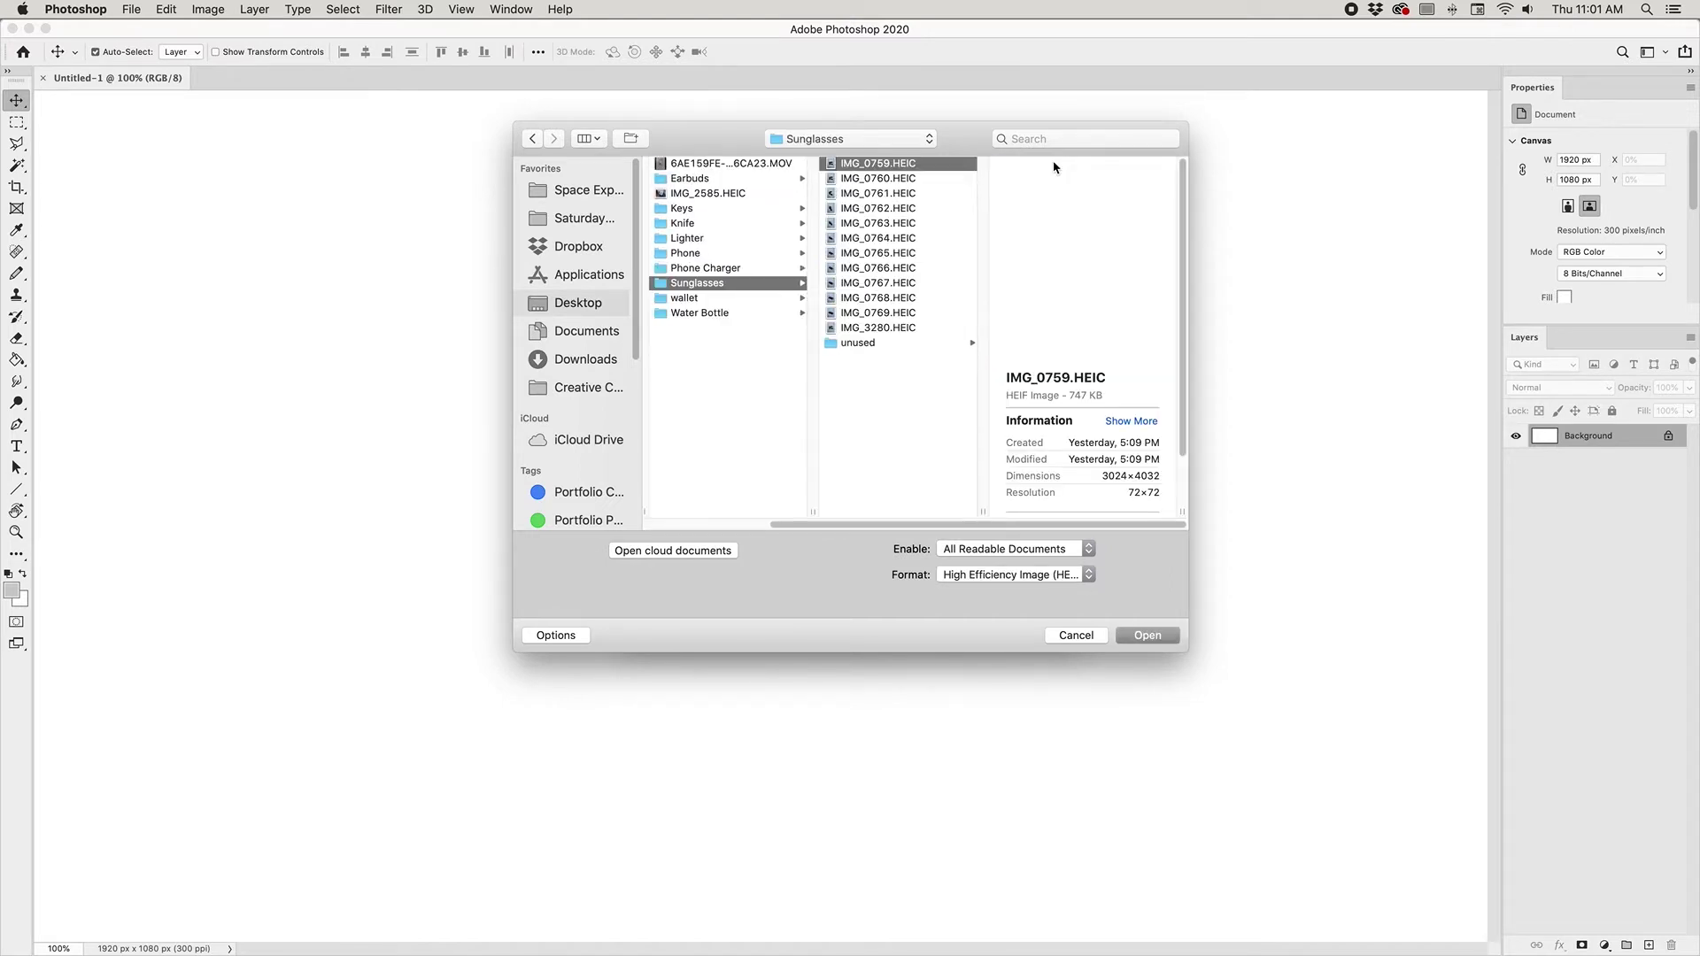
{"action": "left_click", "coordinate": [876, 328], "text": "shift"}
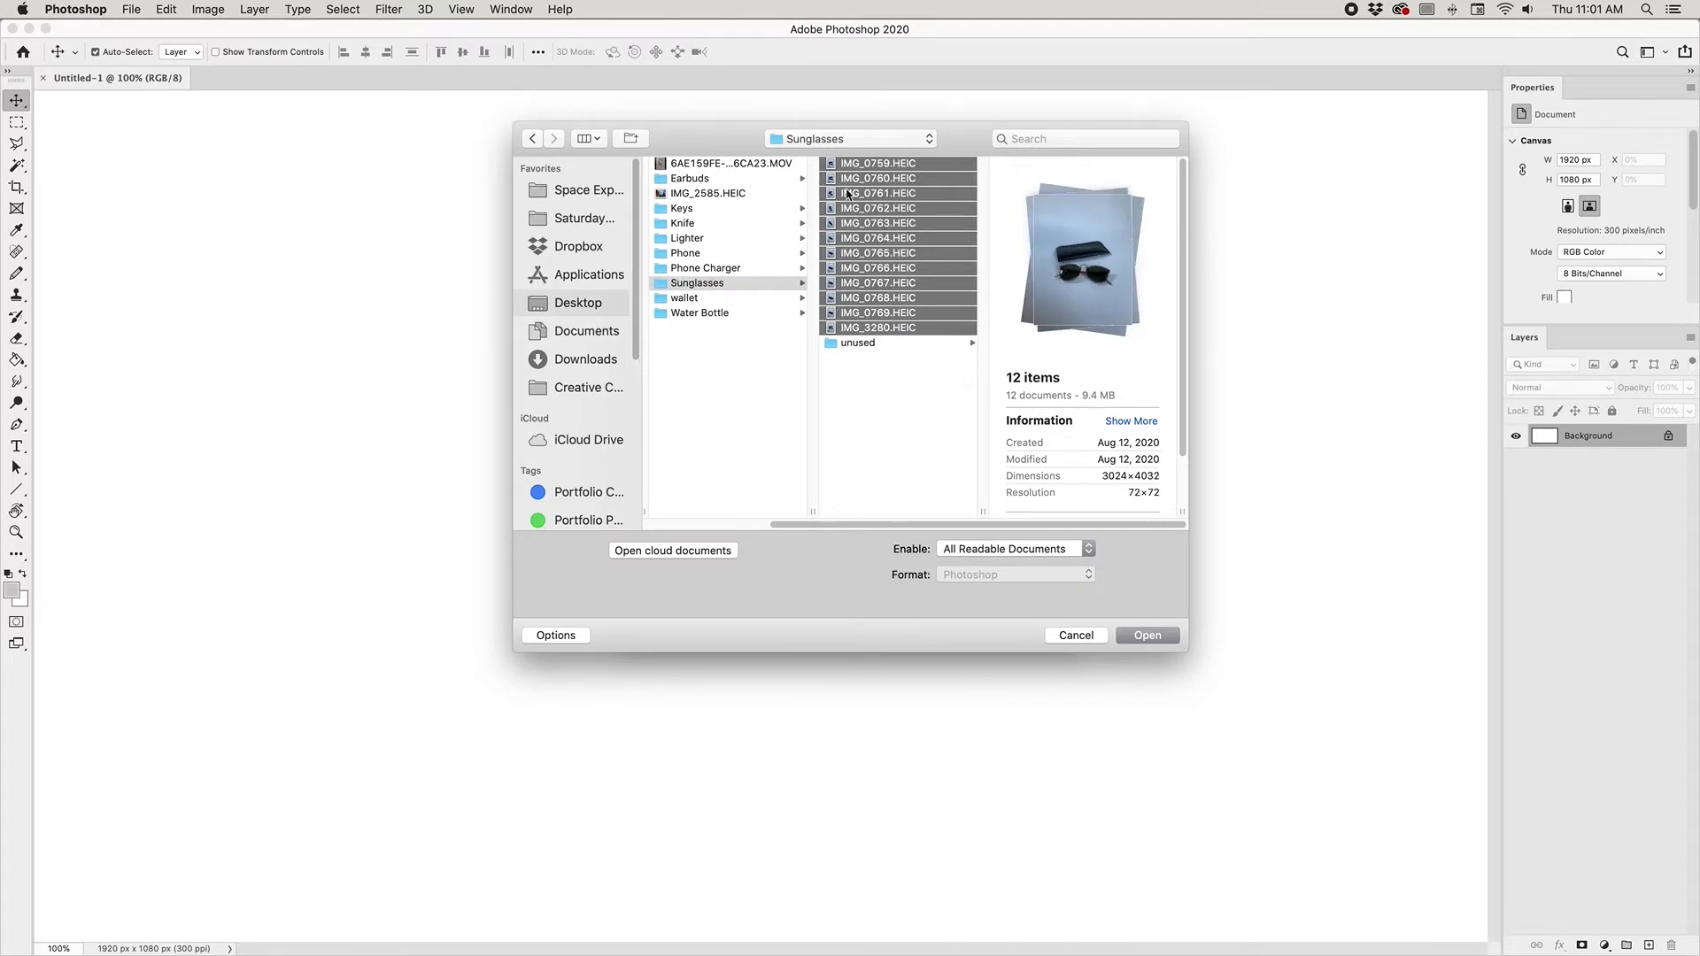
{"action": "left_click", "coordinate": [1138, 636]}
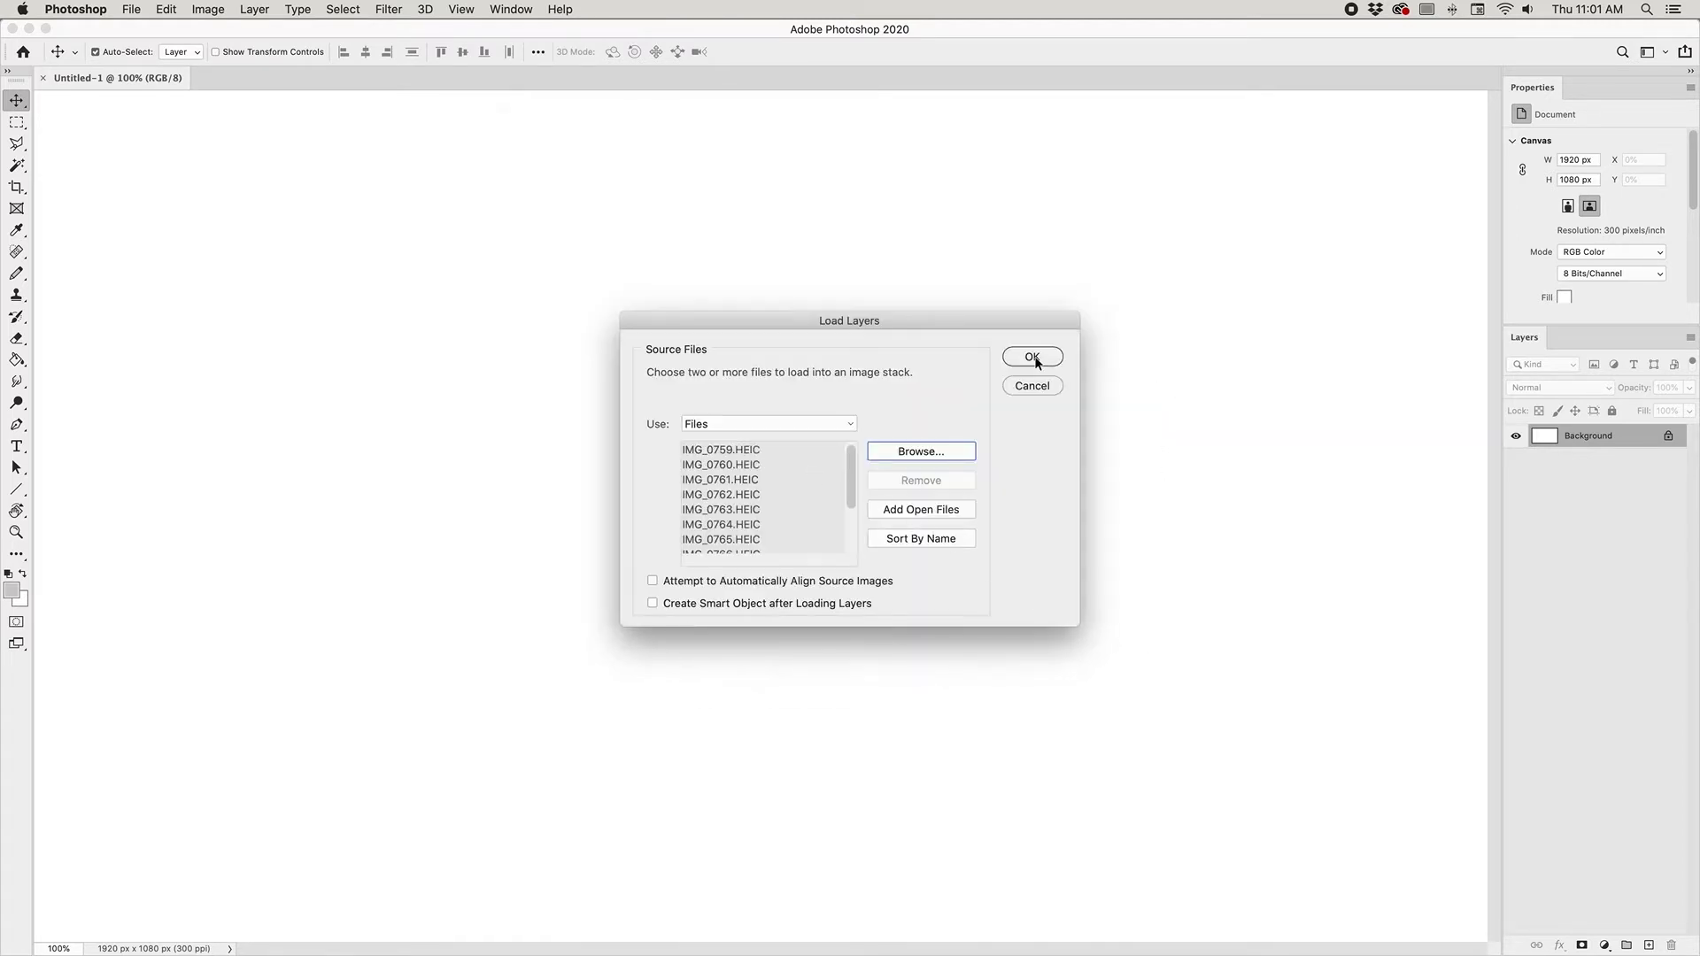
{"action": "left_click", "coordinate": [1036, 359]}
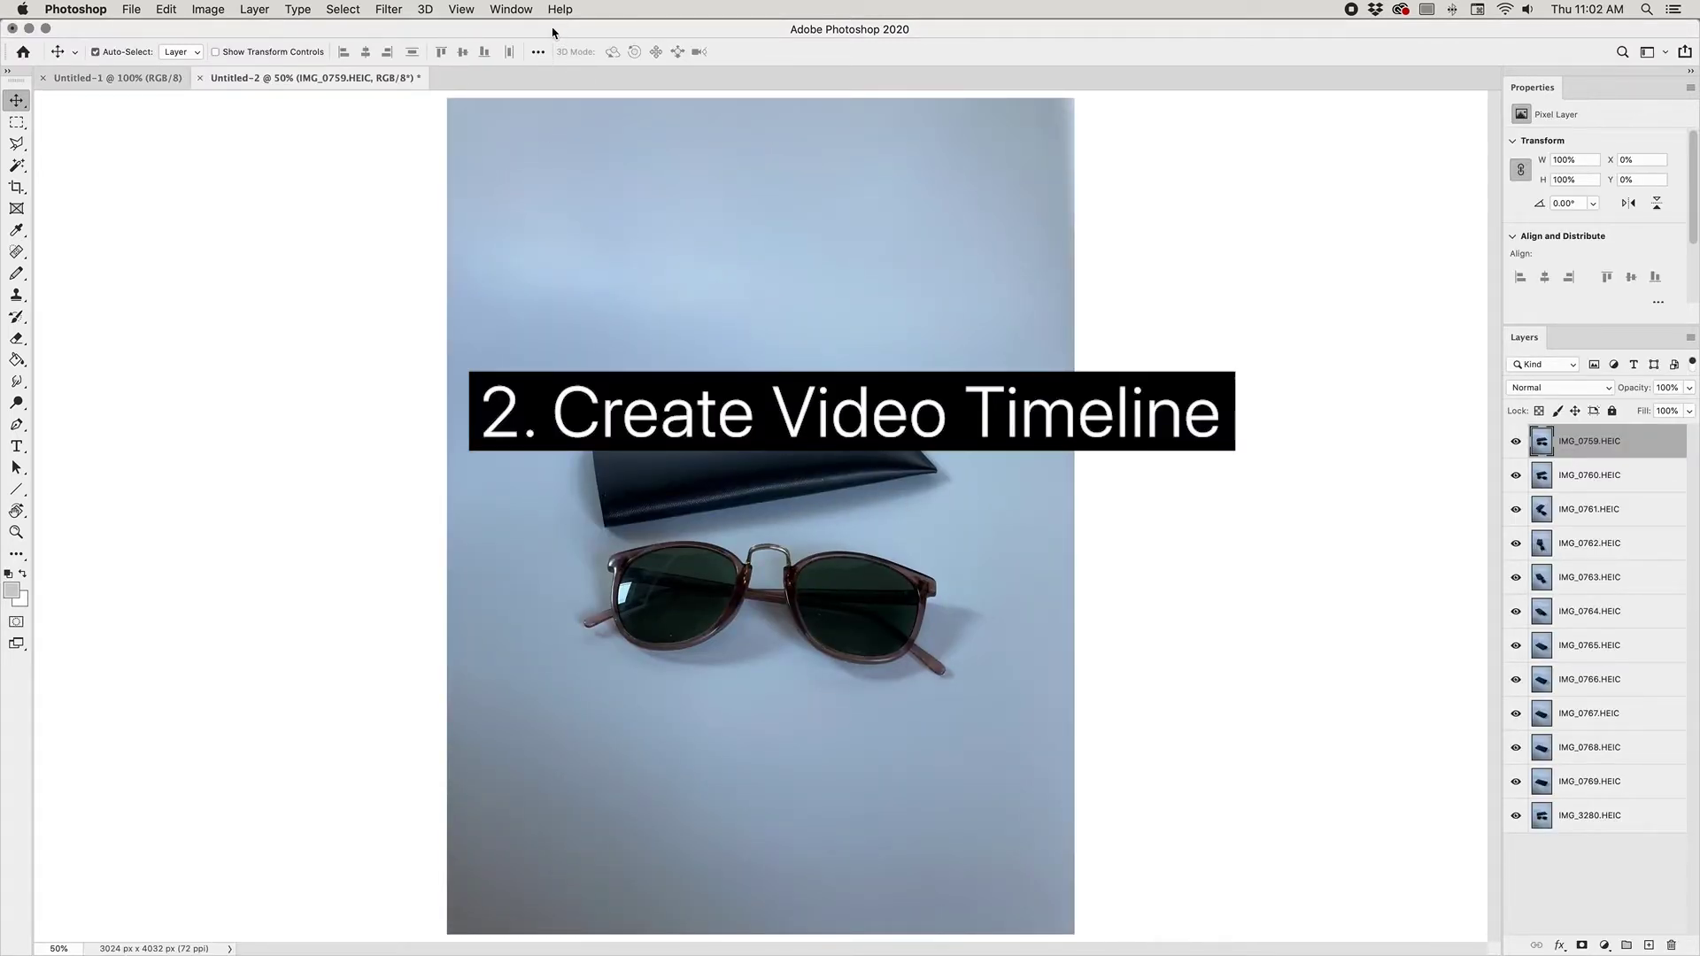
Step: Show the Timeline, create a video timeline from the layers, and enlarge it until all image tracks fit
{"action": "left_click", "coordinate": [513, 9]}
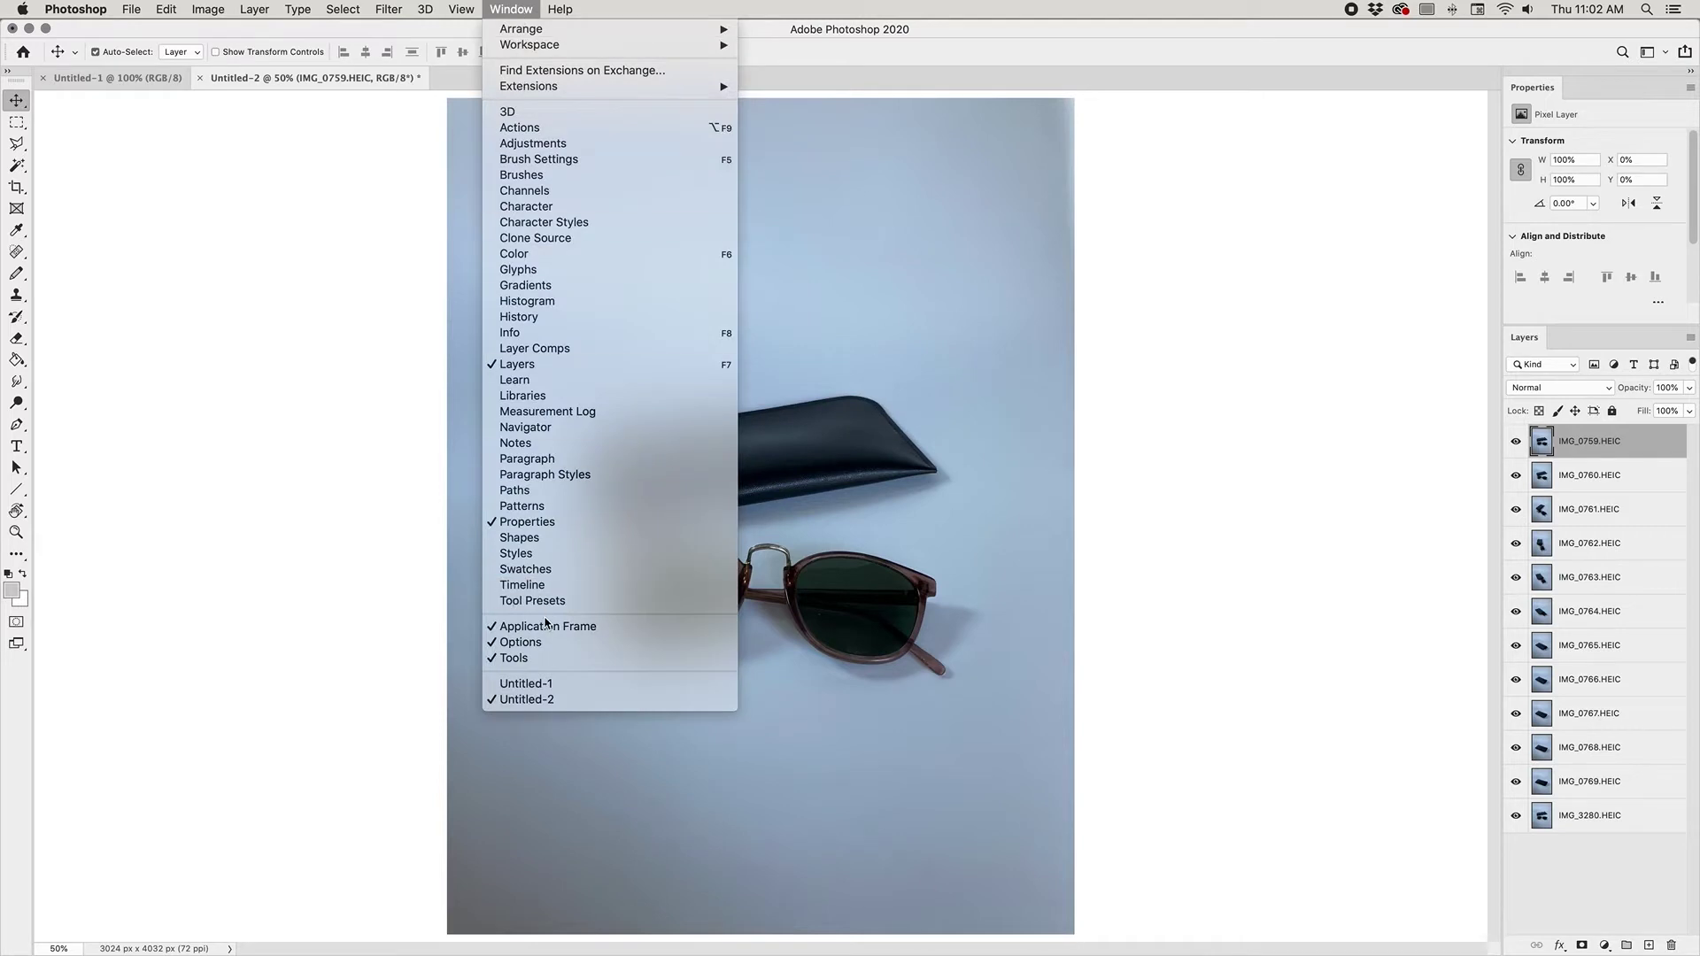
{"action": "left_click", "coordinate": [534, 585]}
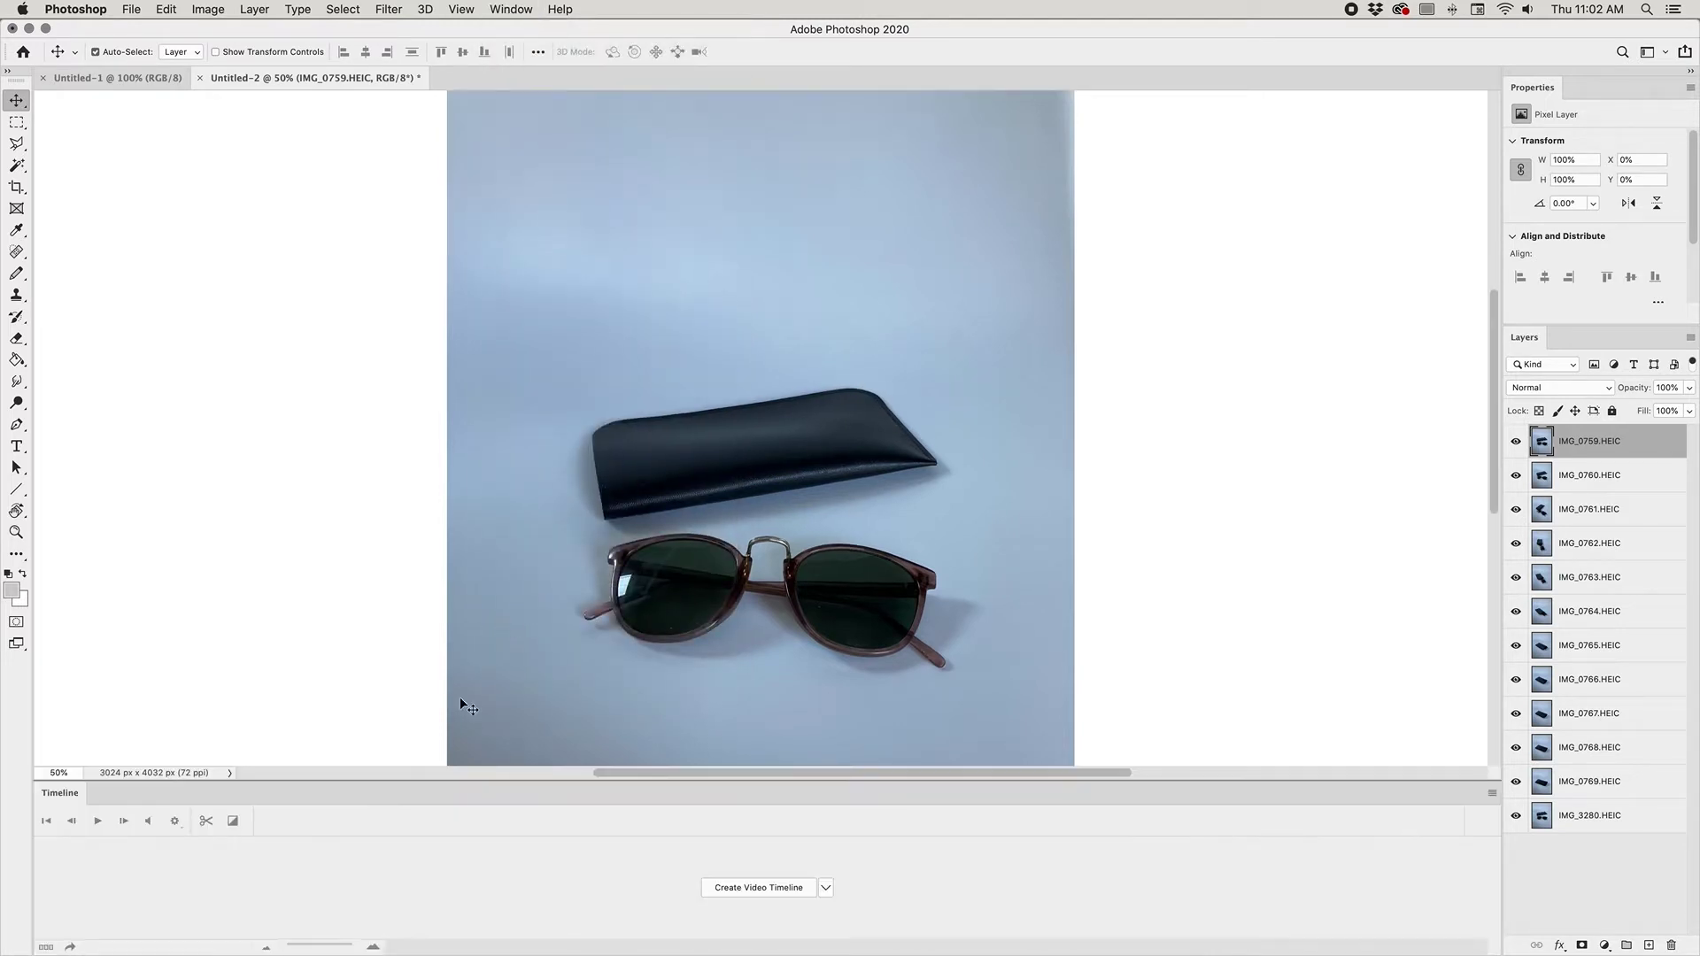
{"action": "left_click_drag", "start_coordinate": [555, 779], "coordinate": [563, 726]}
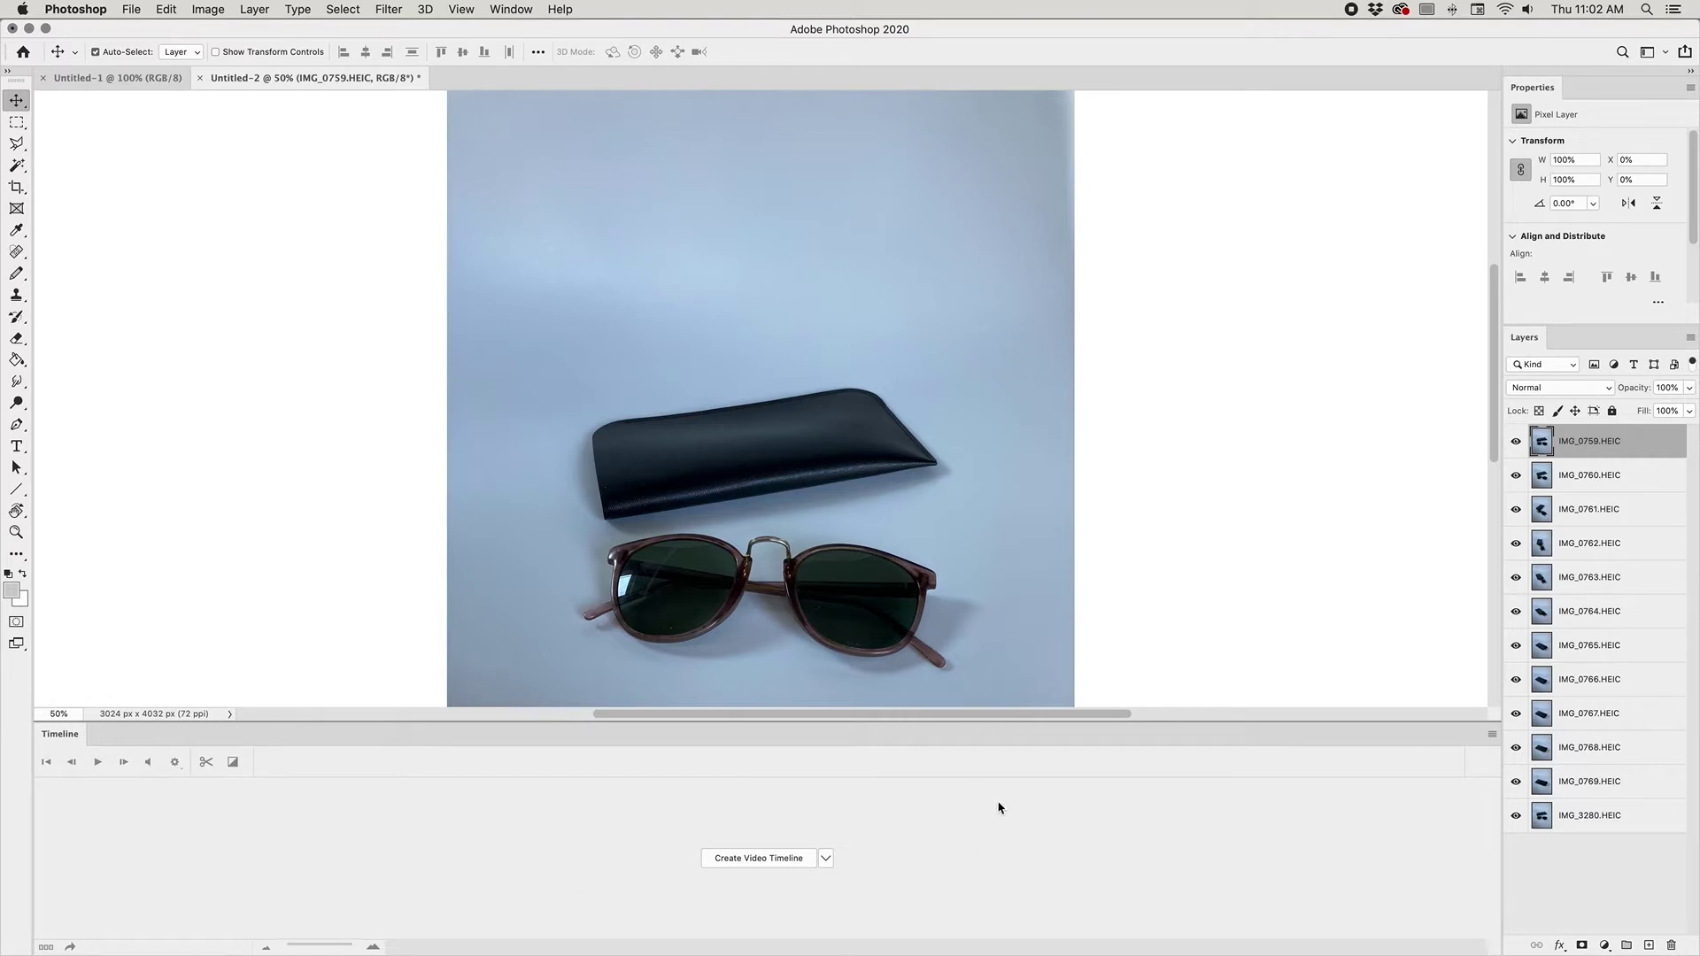
{"action": "left_click", "coordinate": [727, 865]}
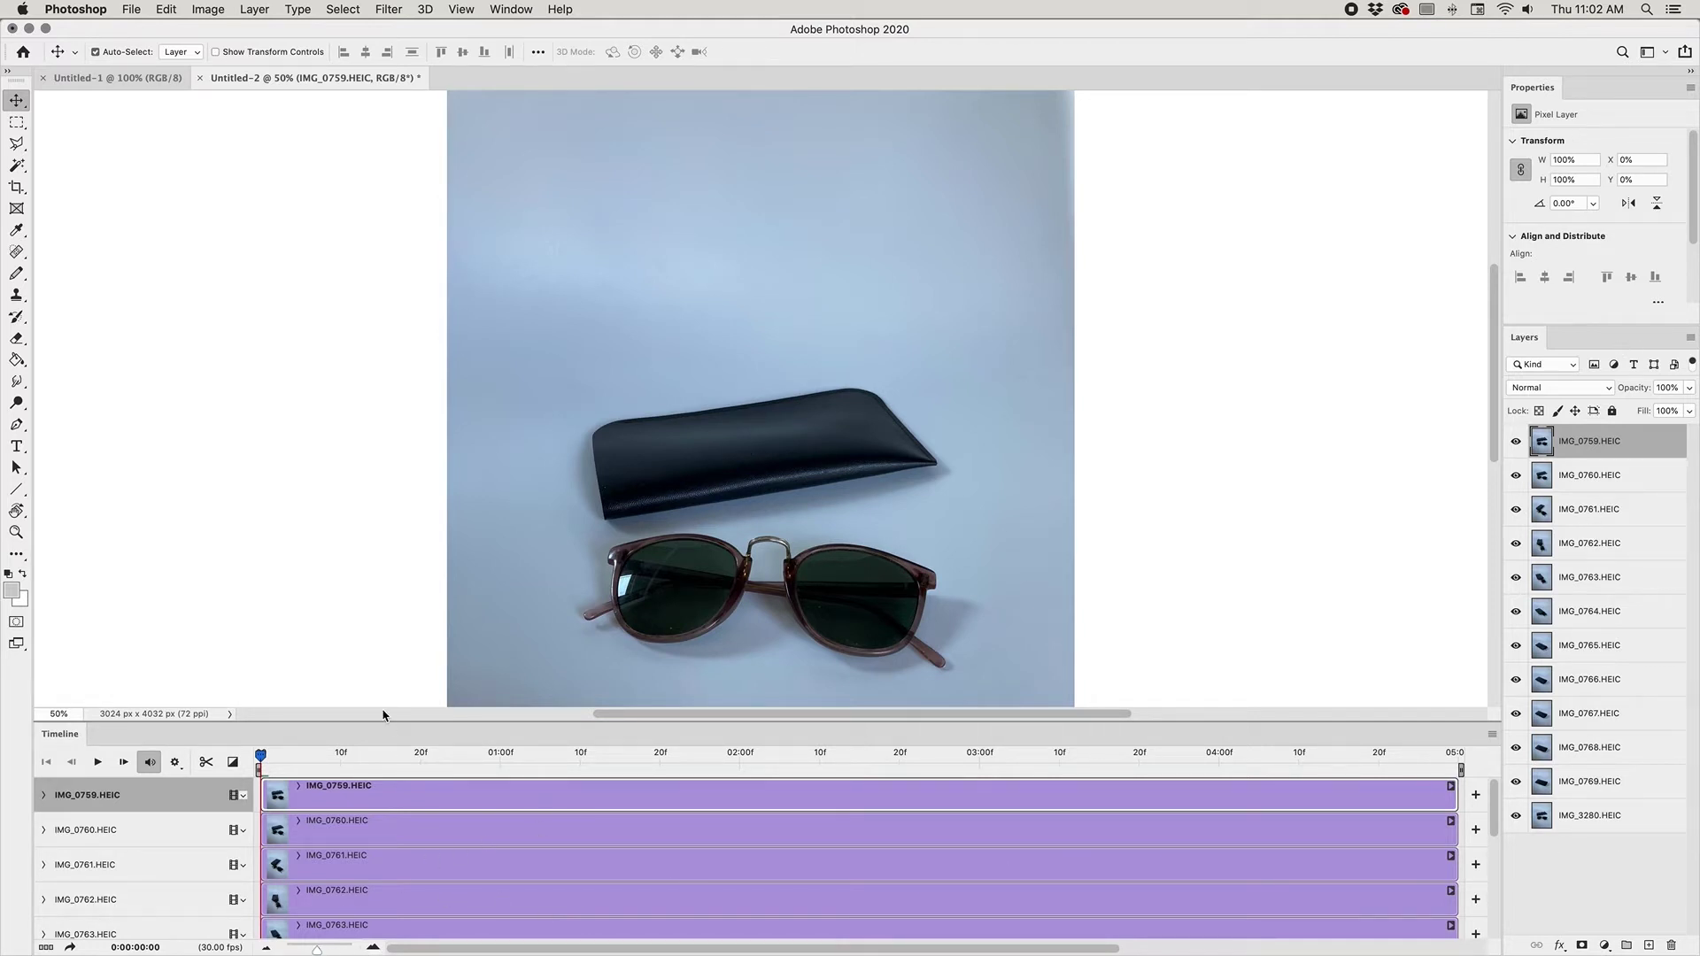
{"action": "left_click_drag", "start_coordinate": [381, 721], "coordinate": [429, 369]}
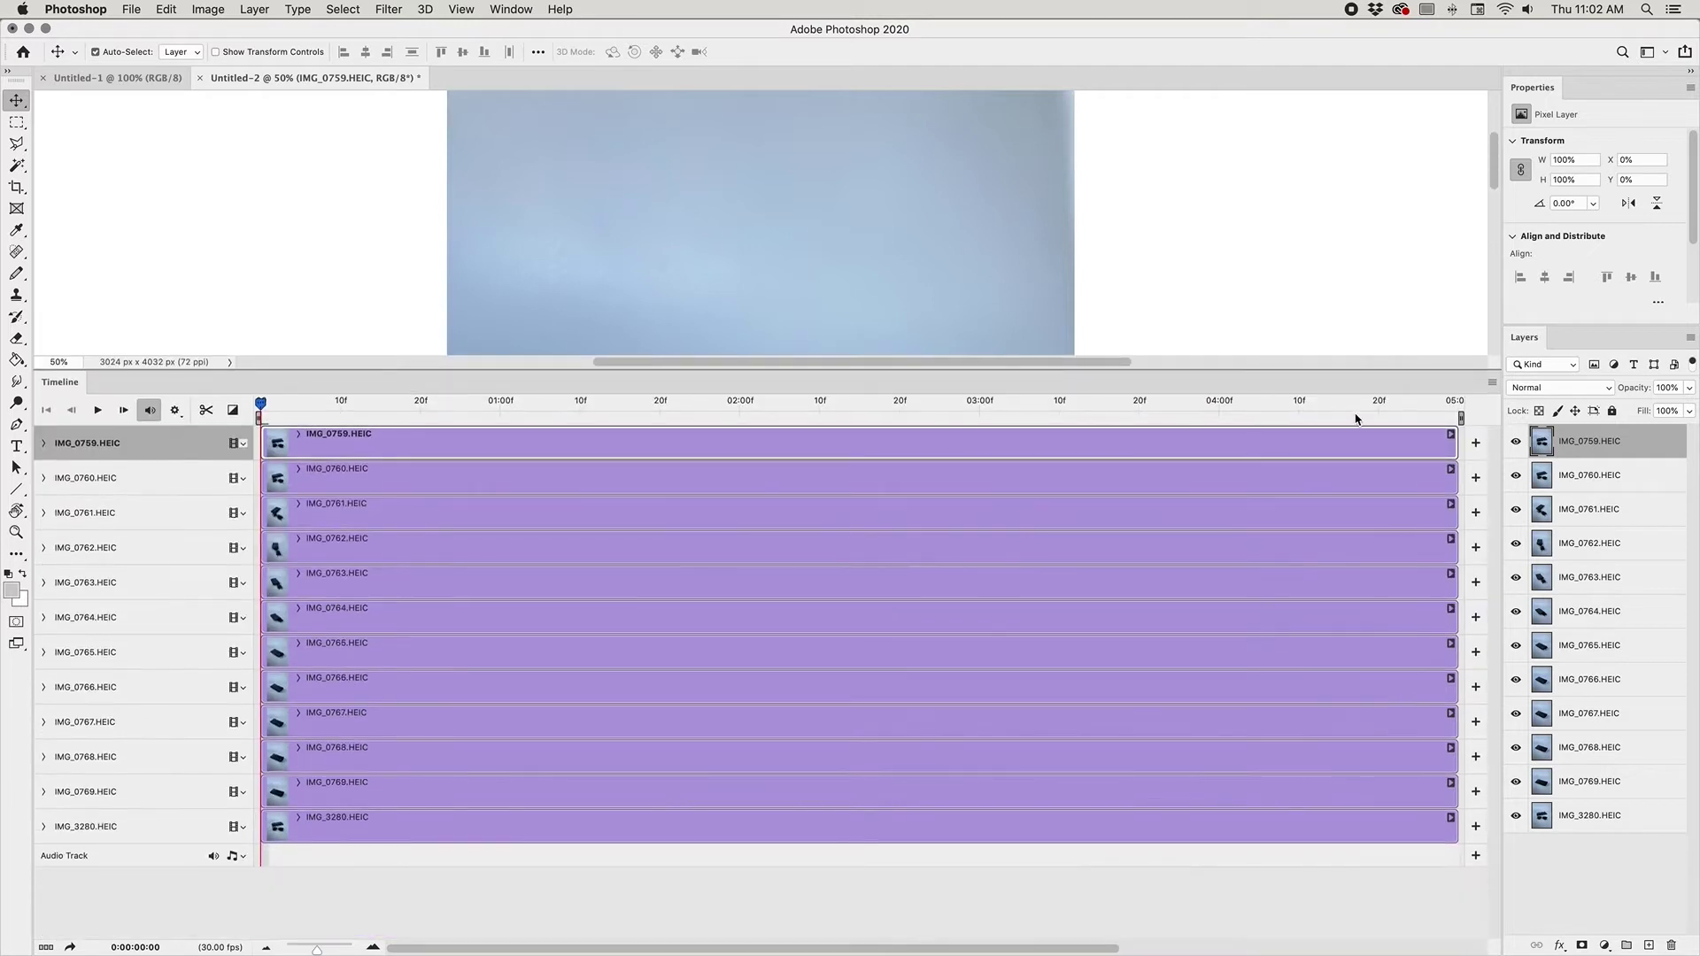
{"action": "left_click_drag", "start_coordinate": [1352, 408], "coordinate": [258, 460]}
Step: Set the timeline frame rate to 6 fps
{"action": "left_click", "coordinate": [1492, 383]}
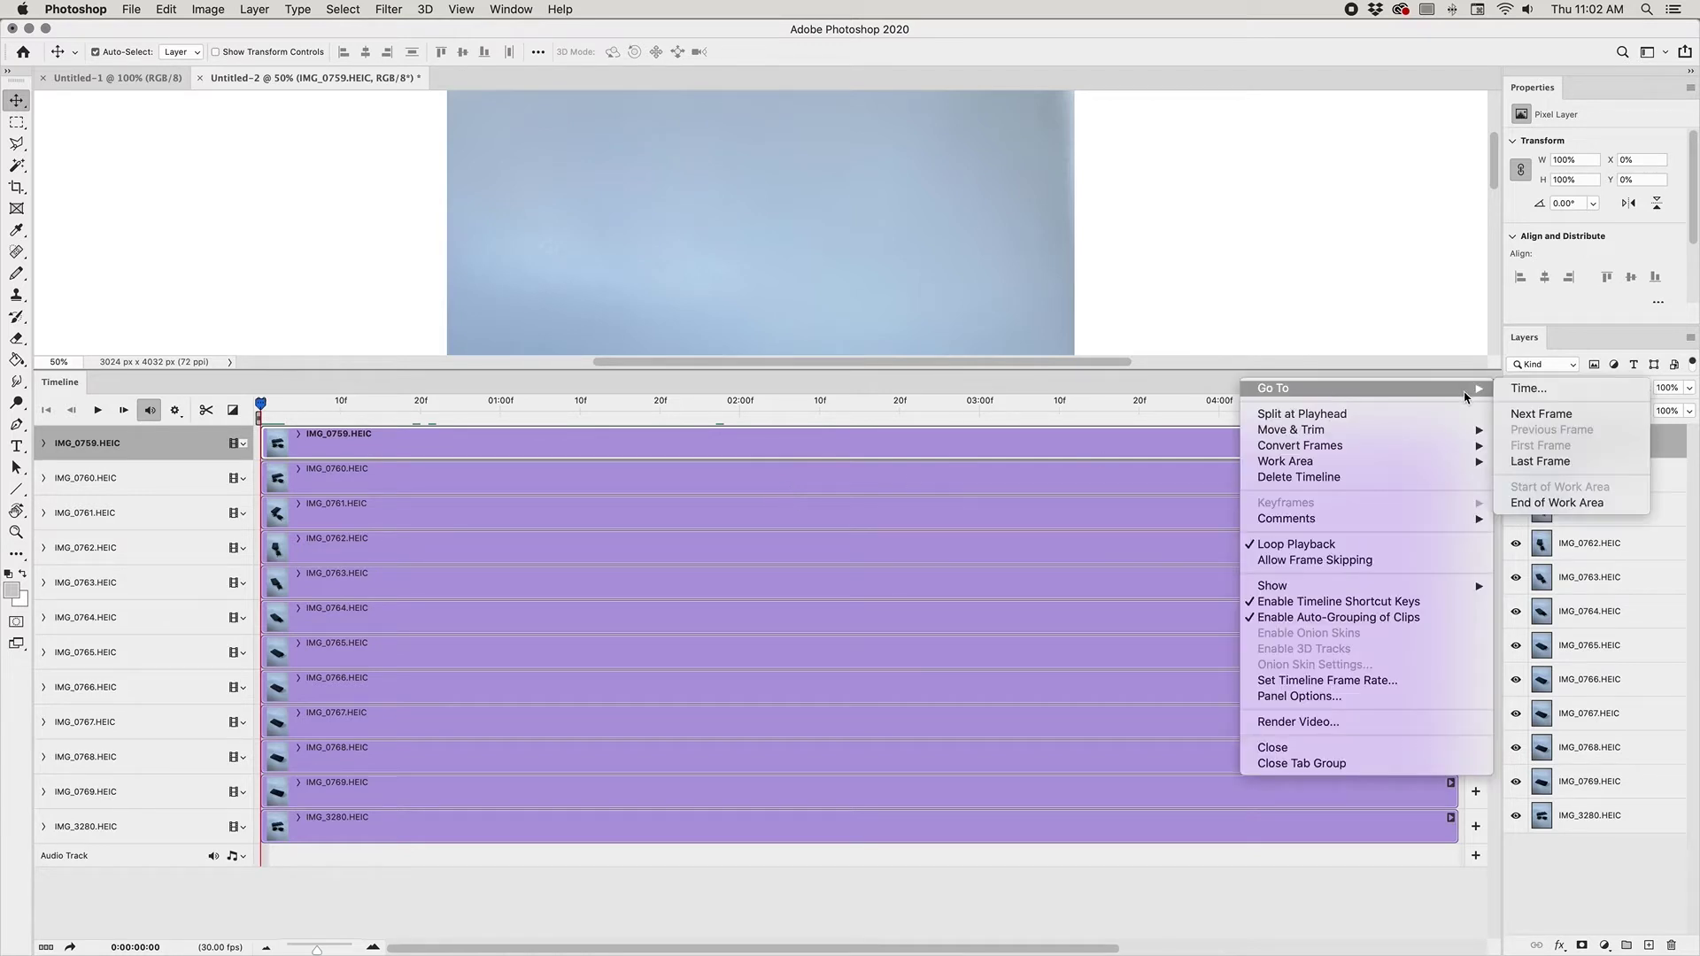
{"action": "left_click", "coordinate": [1473, 339]}
{"action": "left_click", "coordinate": [1495, 384]}
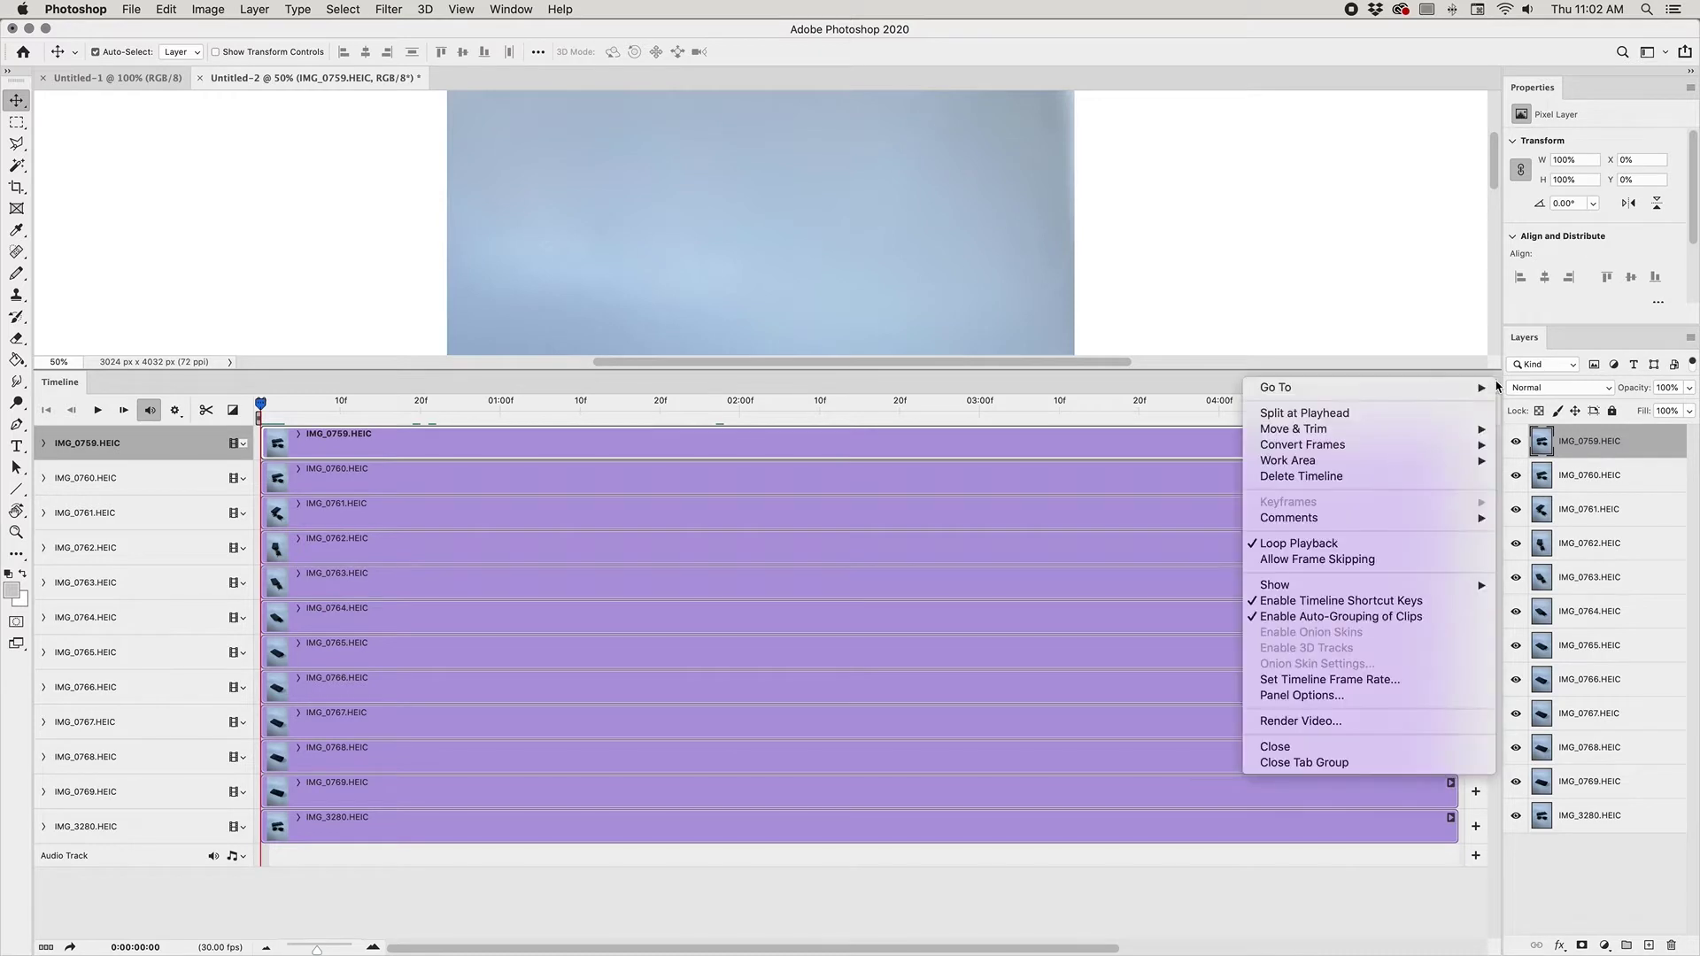
{"action": "left_click", "coordinate": [1328, 680]}
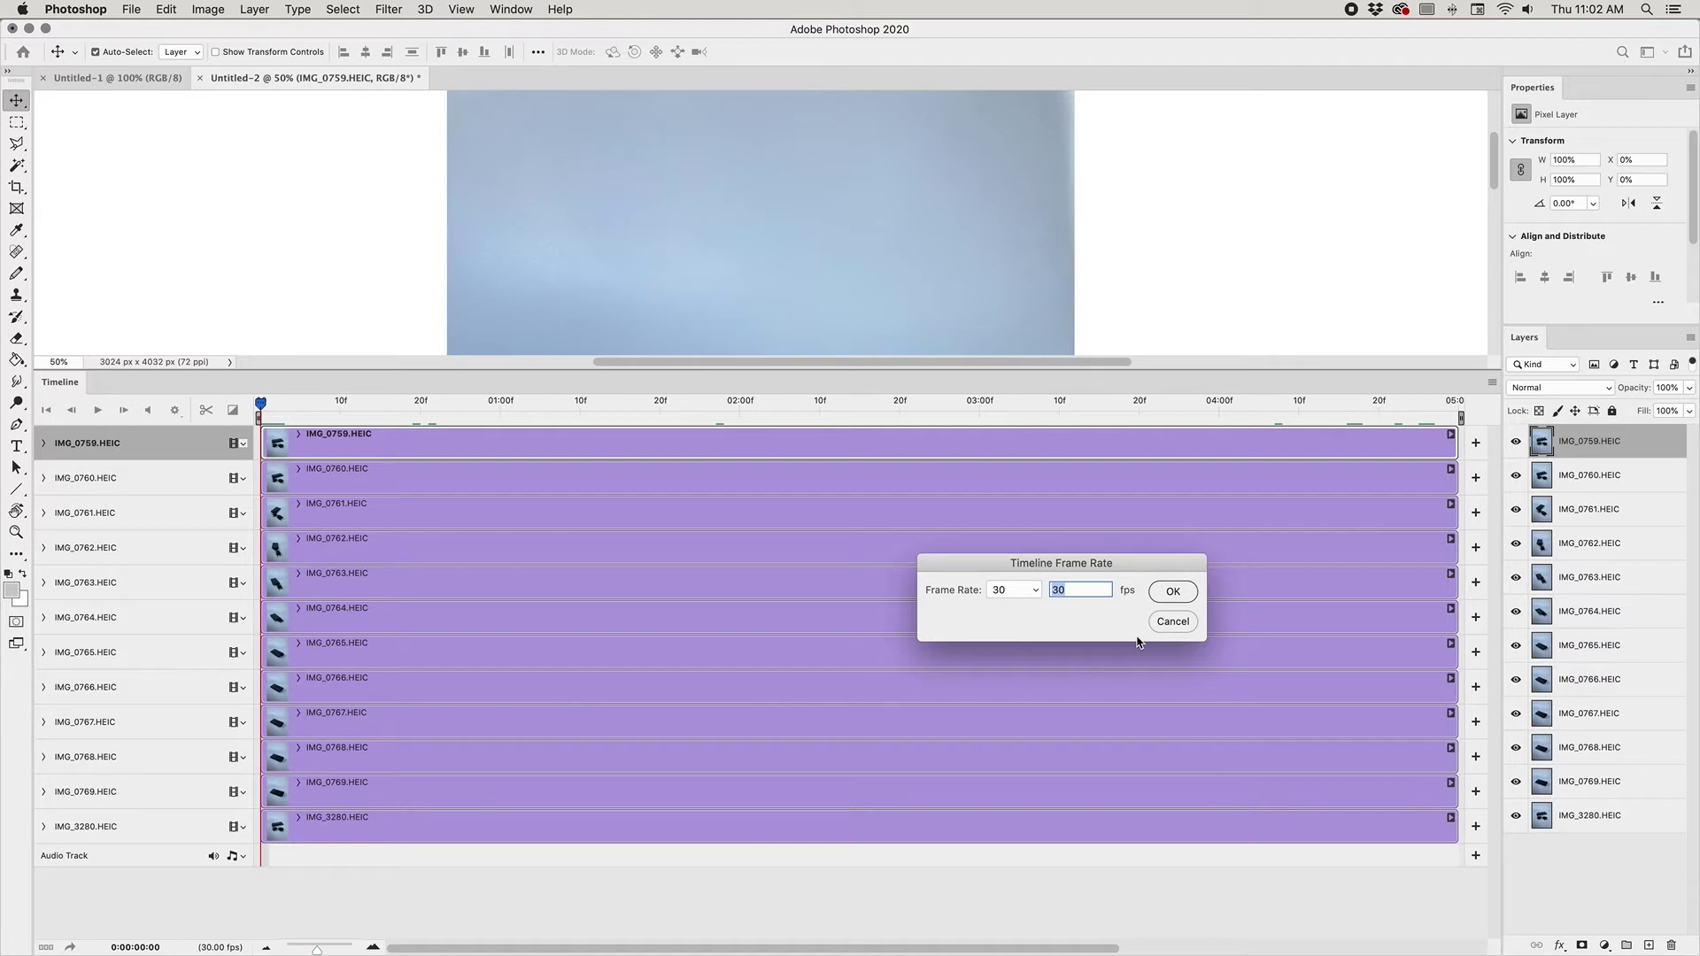
{"action": "type", "text": "6"}
{"action": "key", "text": "Return"}
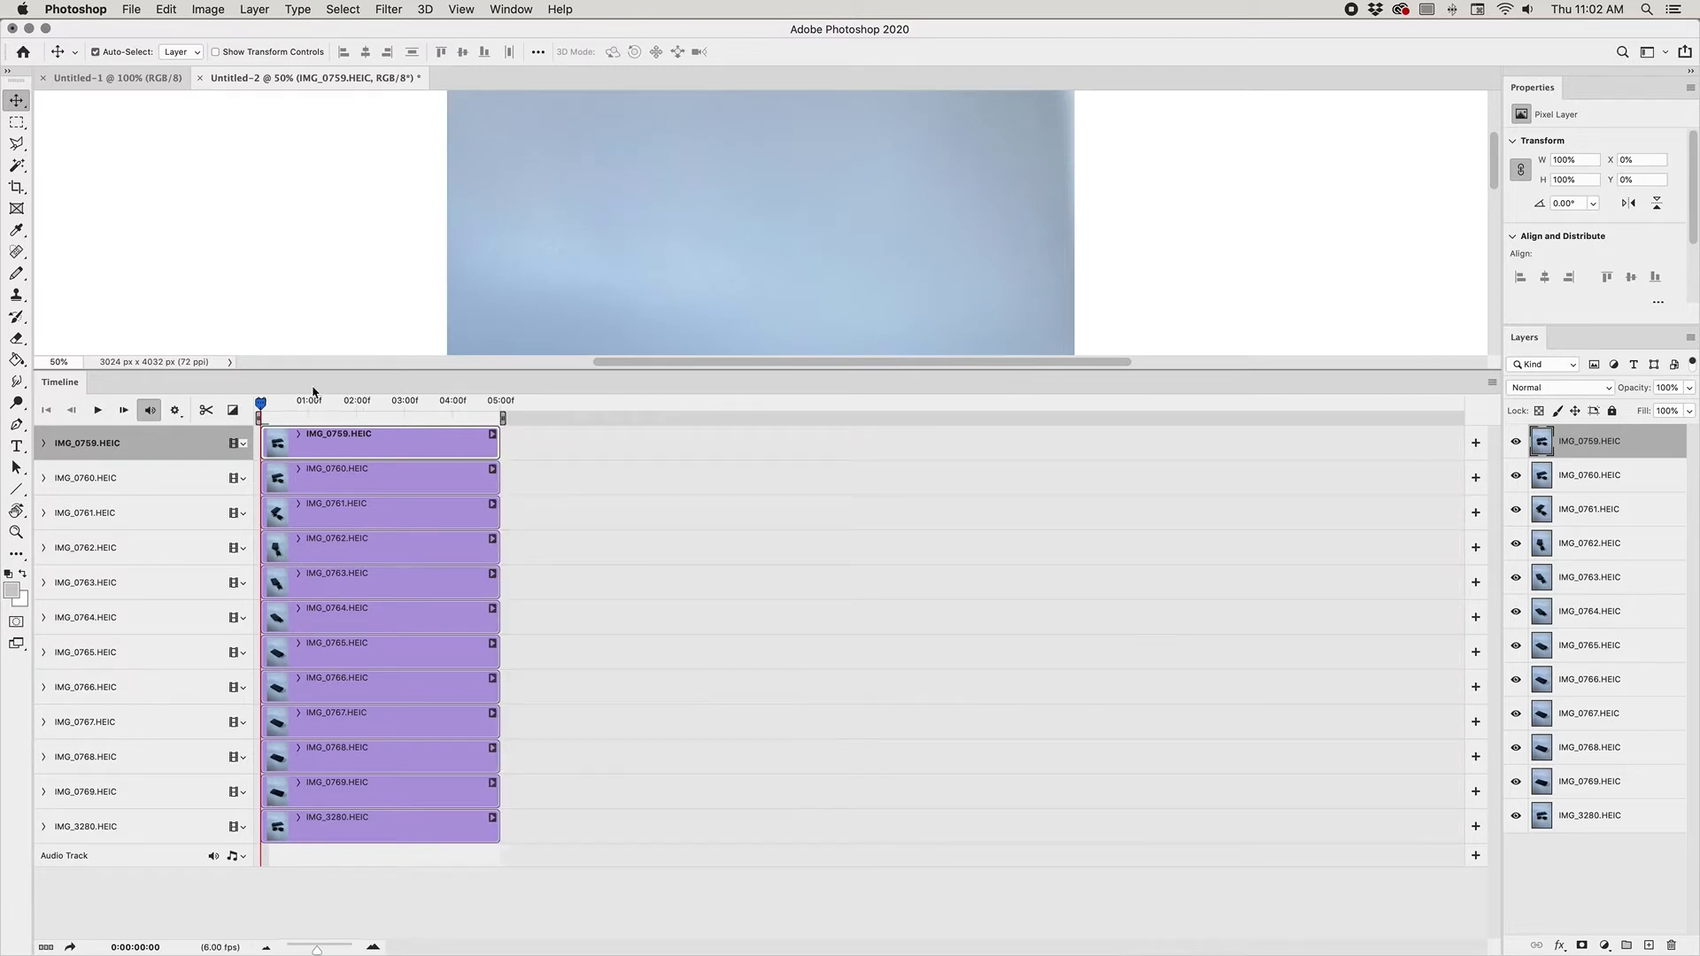
Step: Trim the IMG_0759, IMG_0760 and IMG_0761 clips to a single frame each
{"action": "left_click_drag", "start_coordinate": [324, 950], "coordinate": [333, 951]}
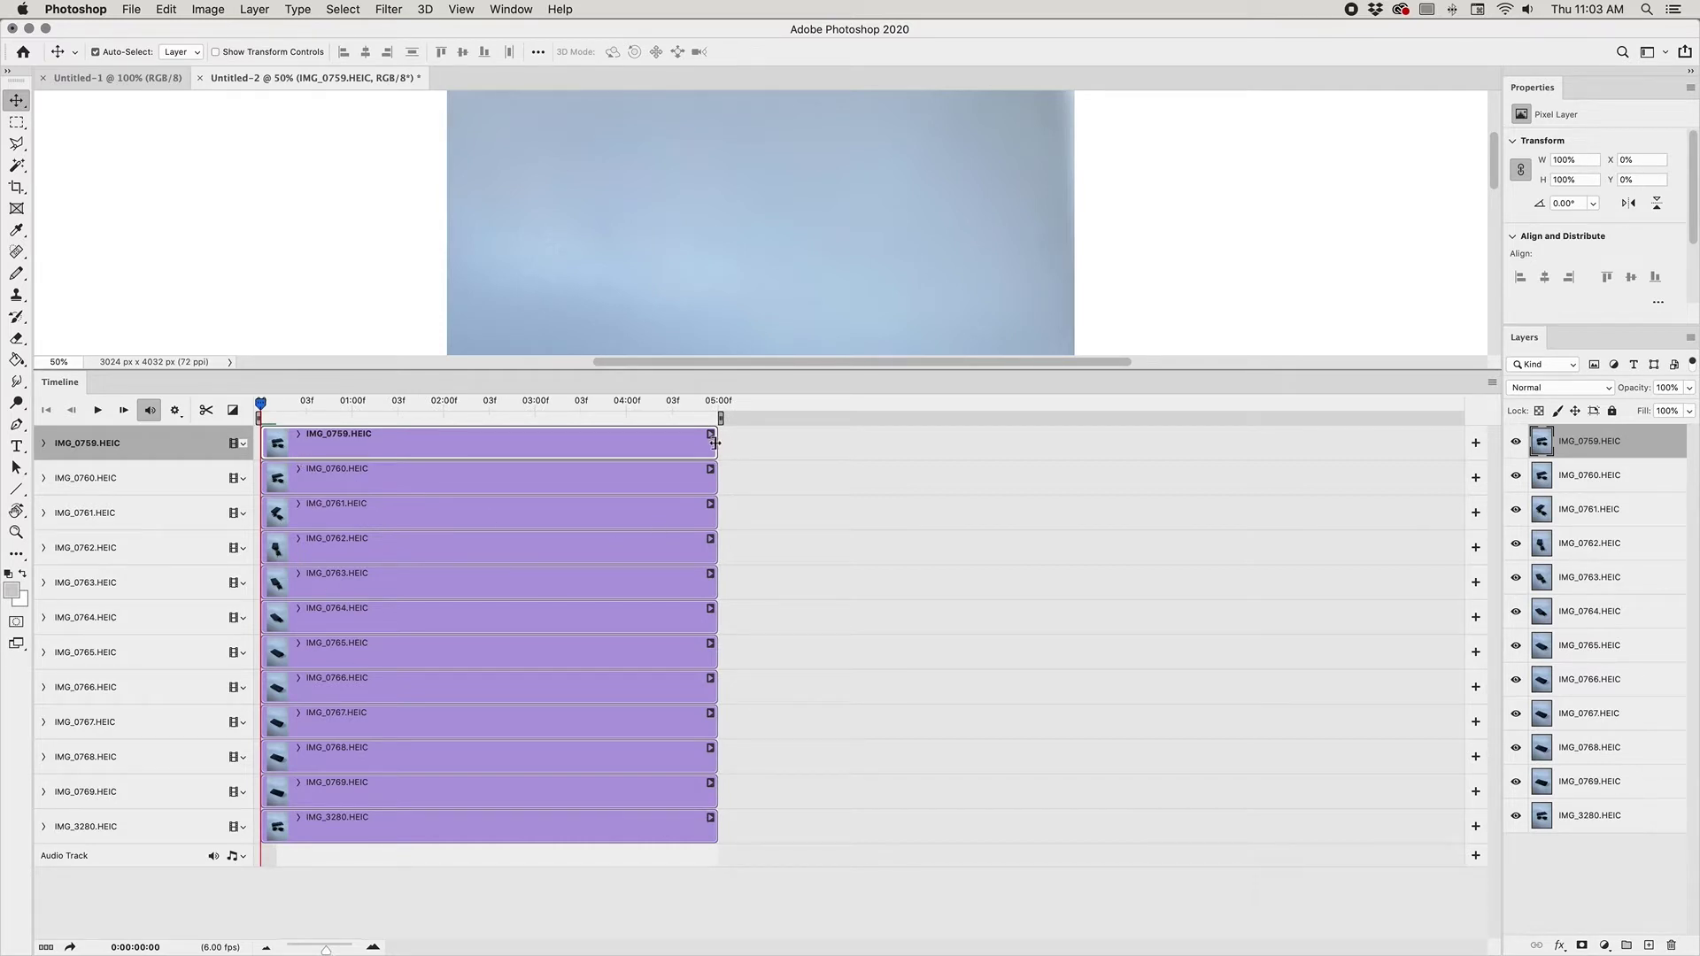
{"action": "left_click_drag", "start_coordinate": [713, 443], "coordinate": [125, 494]}
{"action": "left_click_drag", "start_coordinate": [715, 488], "coordinate": [283, 483]}
{"action": "left_click_drag", "start_coordinate": [713, 519], "coordinate": [243, 561]}
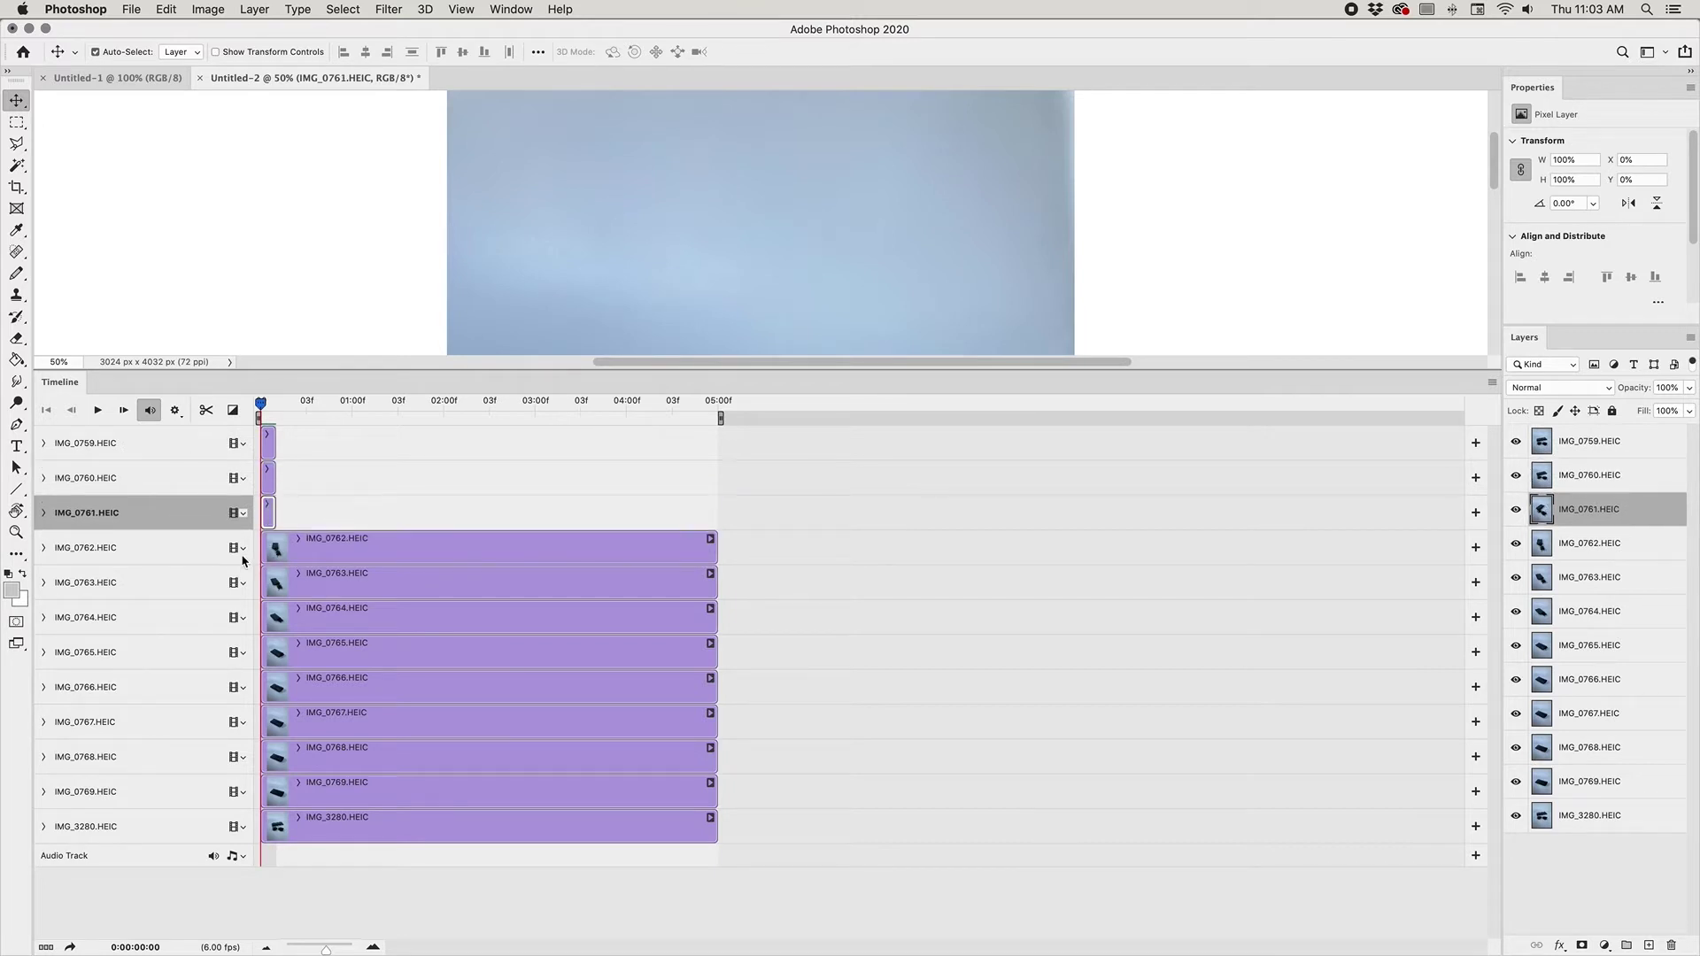
Step: Split the clips from IMG_0762 through IMG_3280 together after their first frame
{"action": "left_click", "coordinate": [279, 400]}
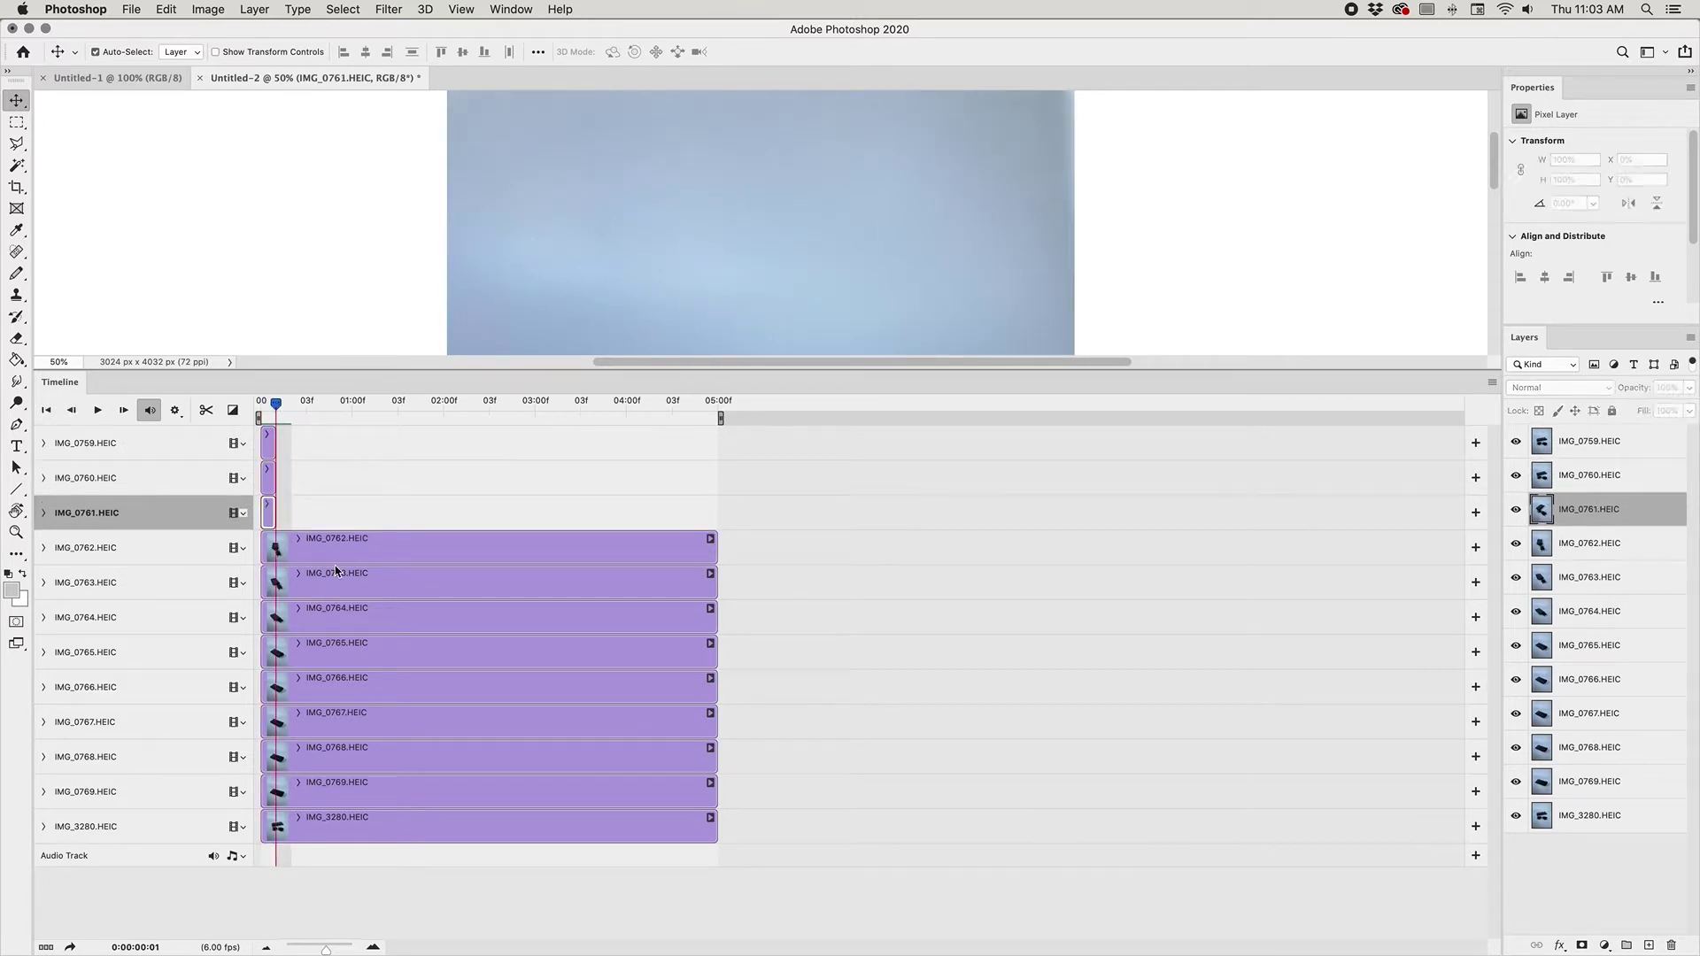
{"action": "left_click", "coordinate": [378, 550]}
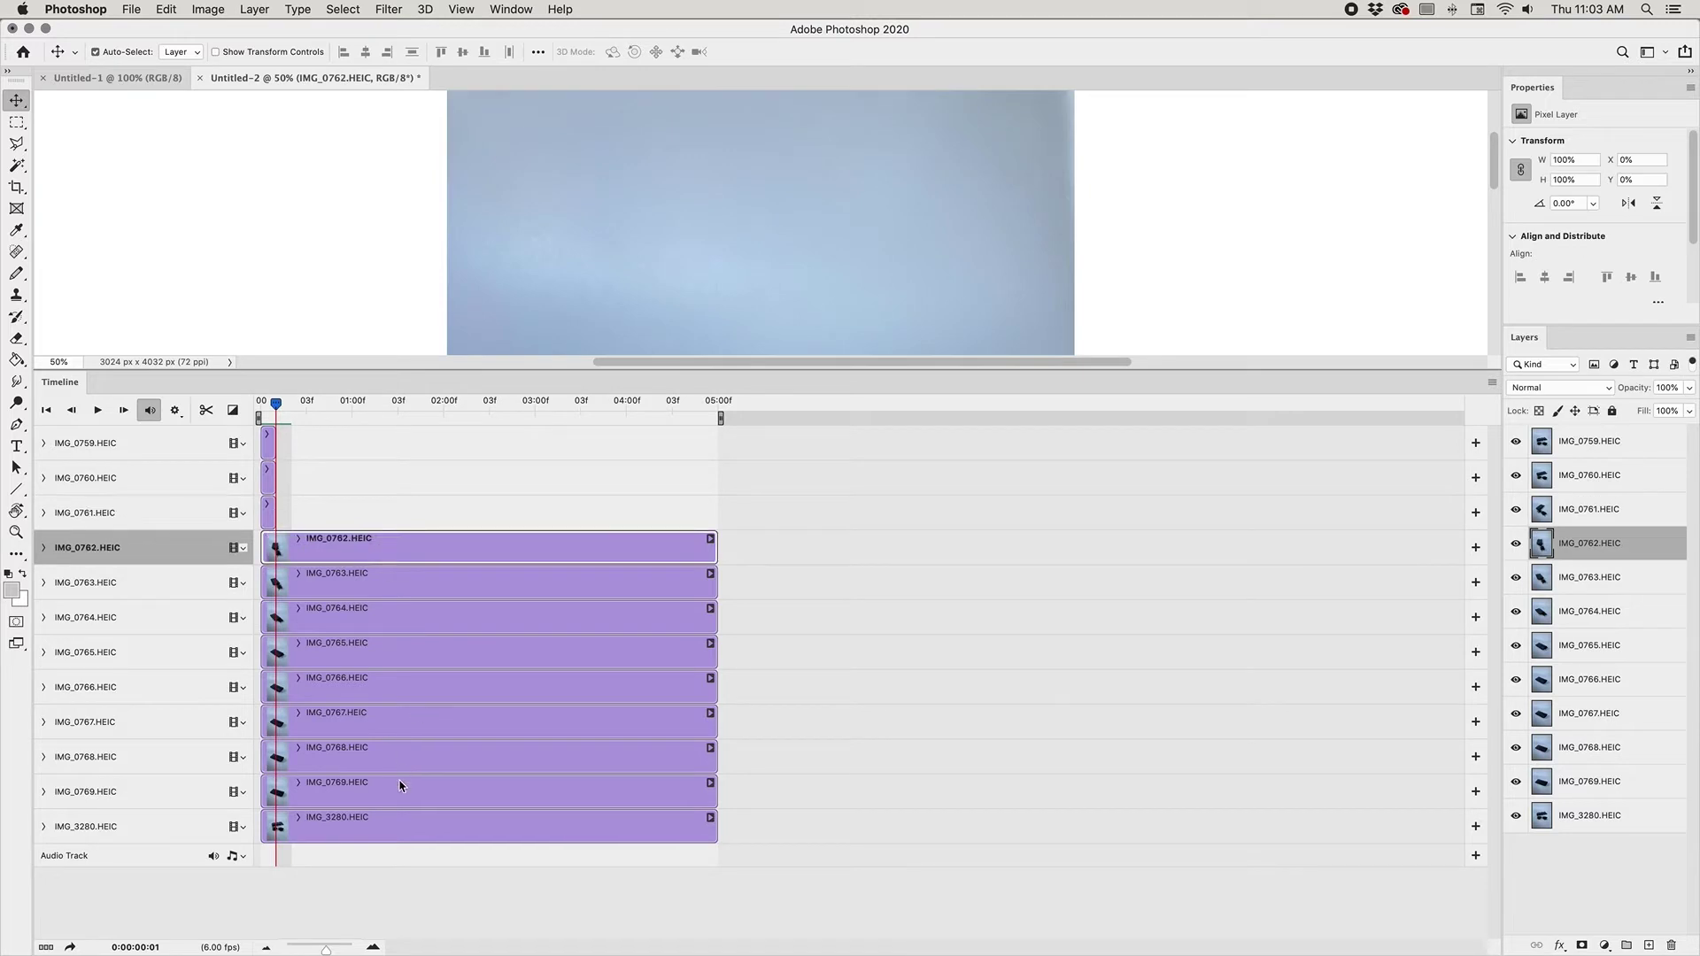
{"action": "left_click", "coordinate": [393, 827], "text": "shift"}
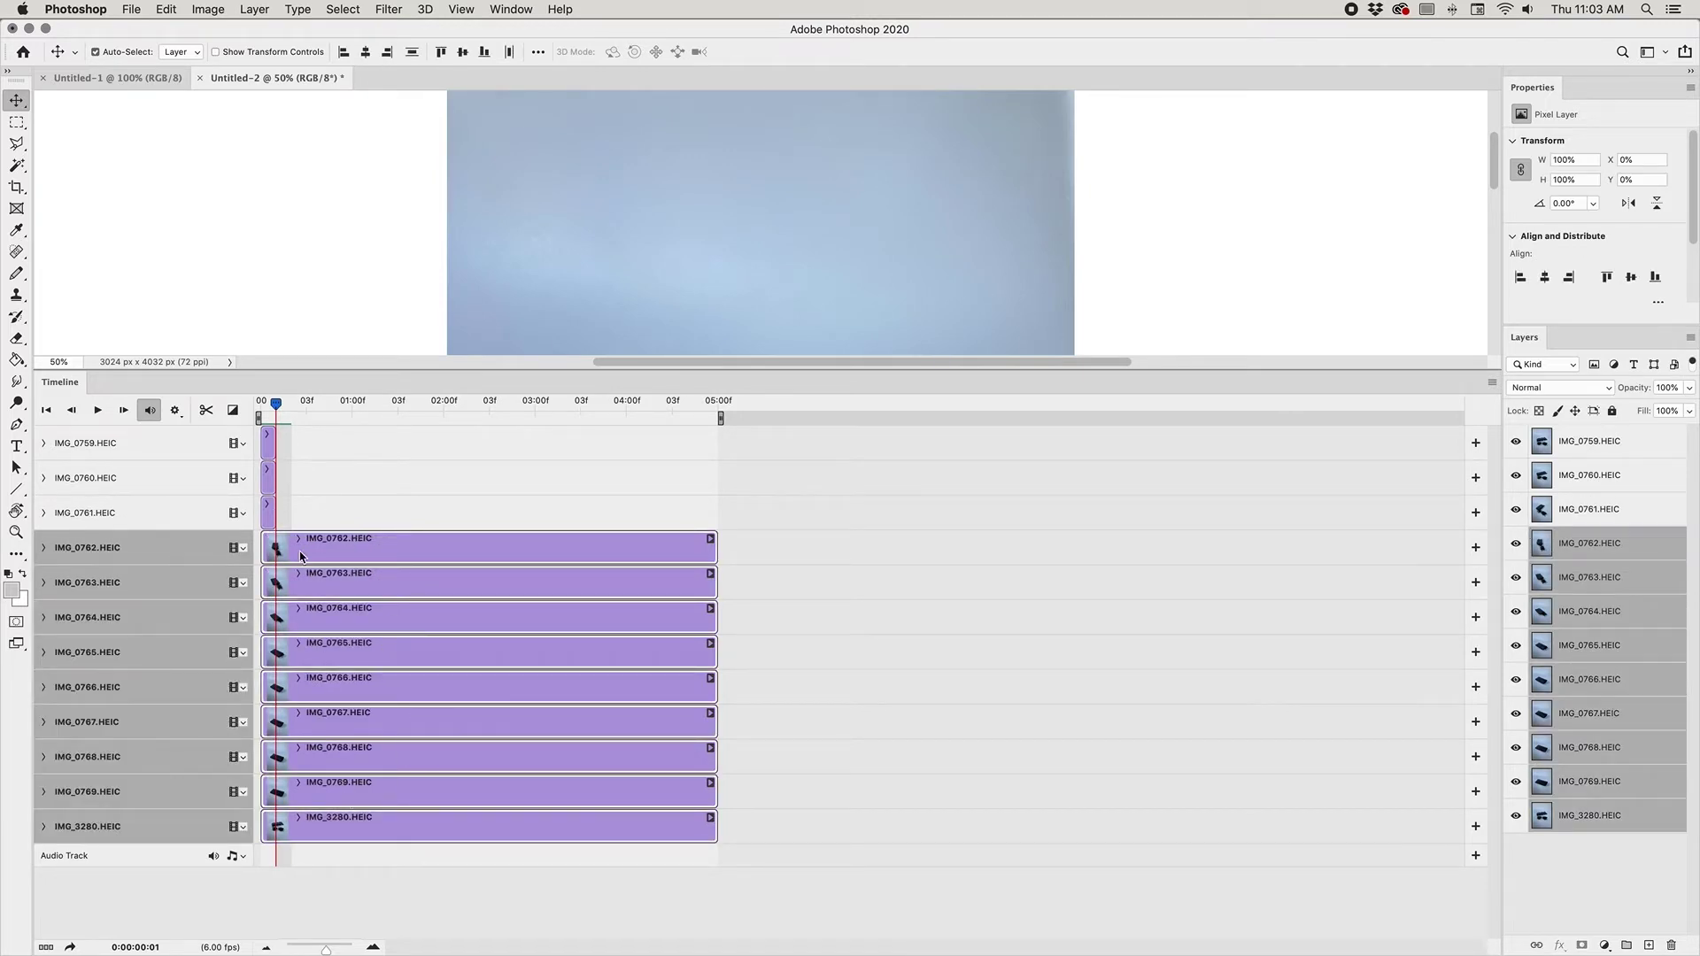
{"action": "left_click", "coordinate": [206, 410]}
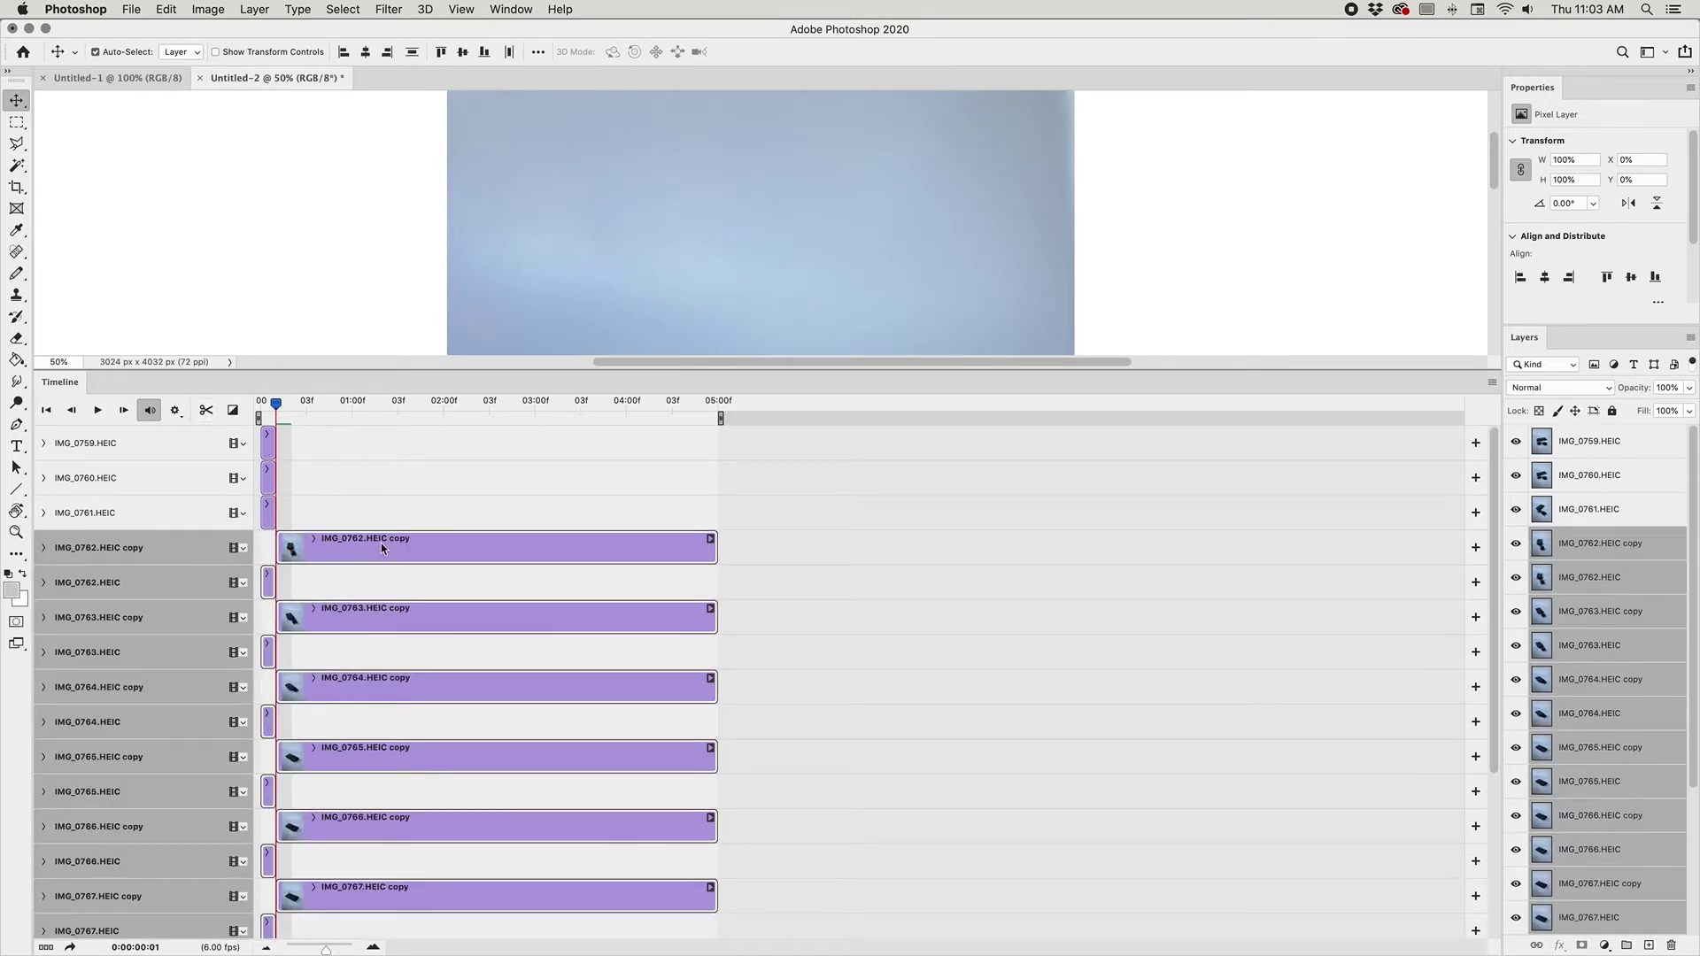
Step: Delete all the long leftover "copy" clips, from IMG_0762.HEIC copy to IMG_3280.HEIC copy, keeping the one-frame clips
{"action": "left_click", "coordinate": [408, 560]}
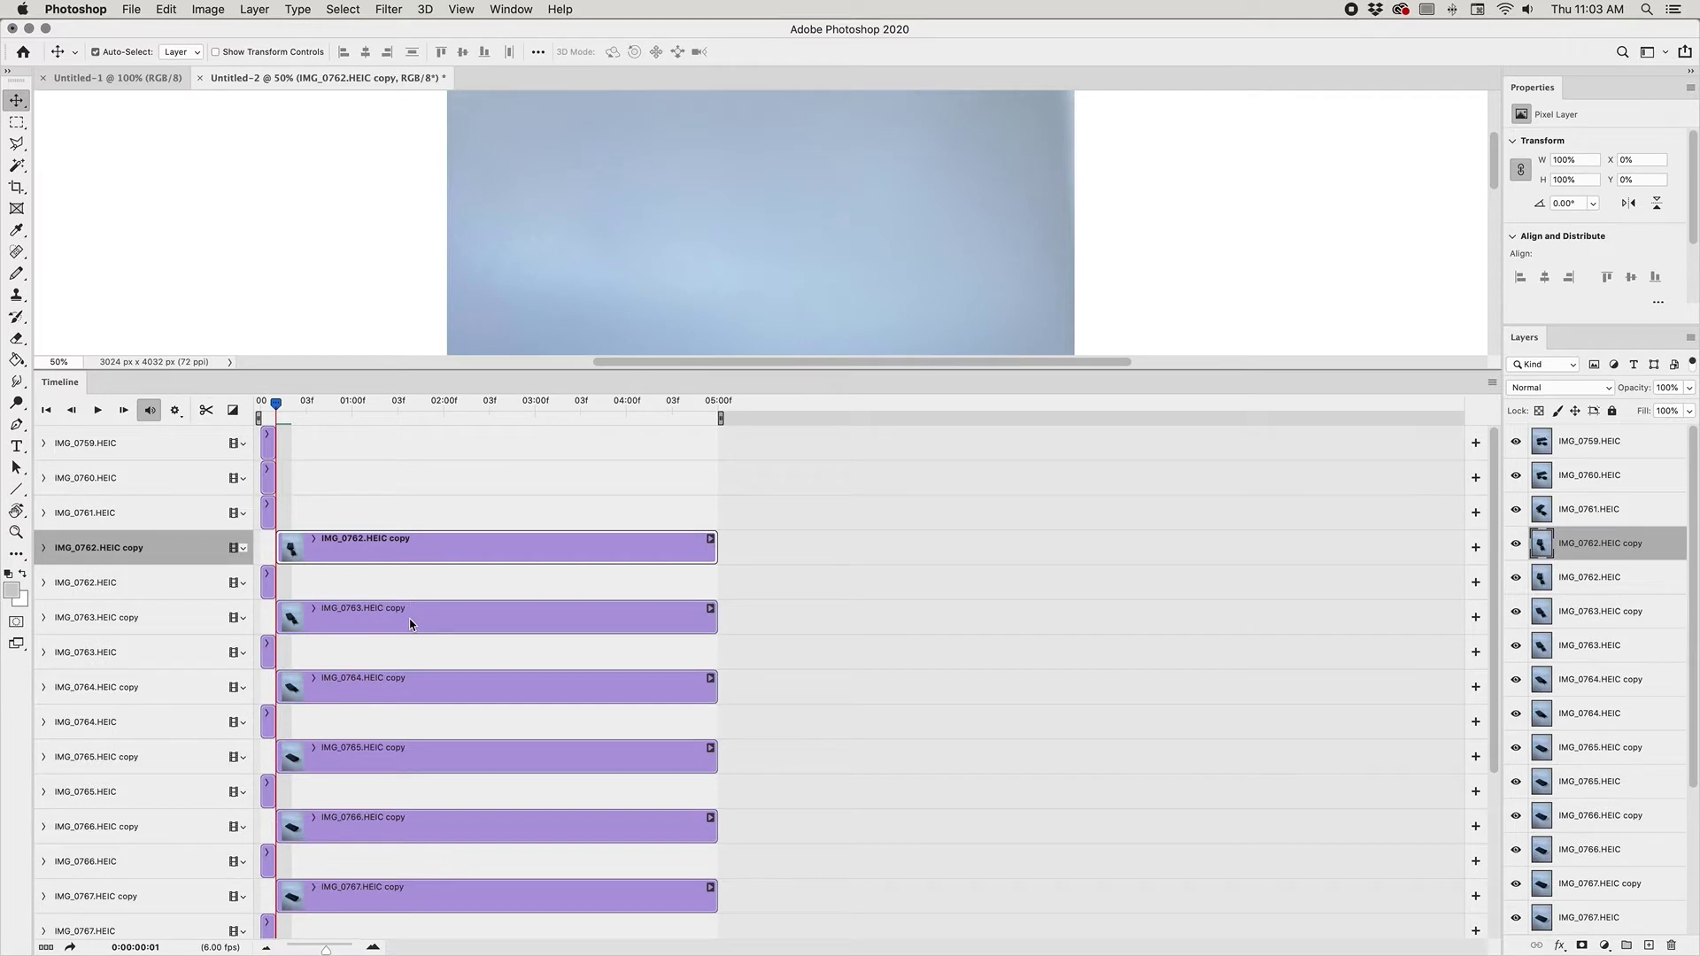
{"action": "left_click", "coordinate": [410, 624], "text": "super"}
{"action": "left_click", "coordinate": [429, 697], "text": "super"}
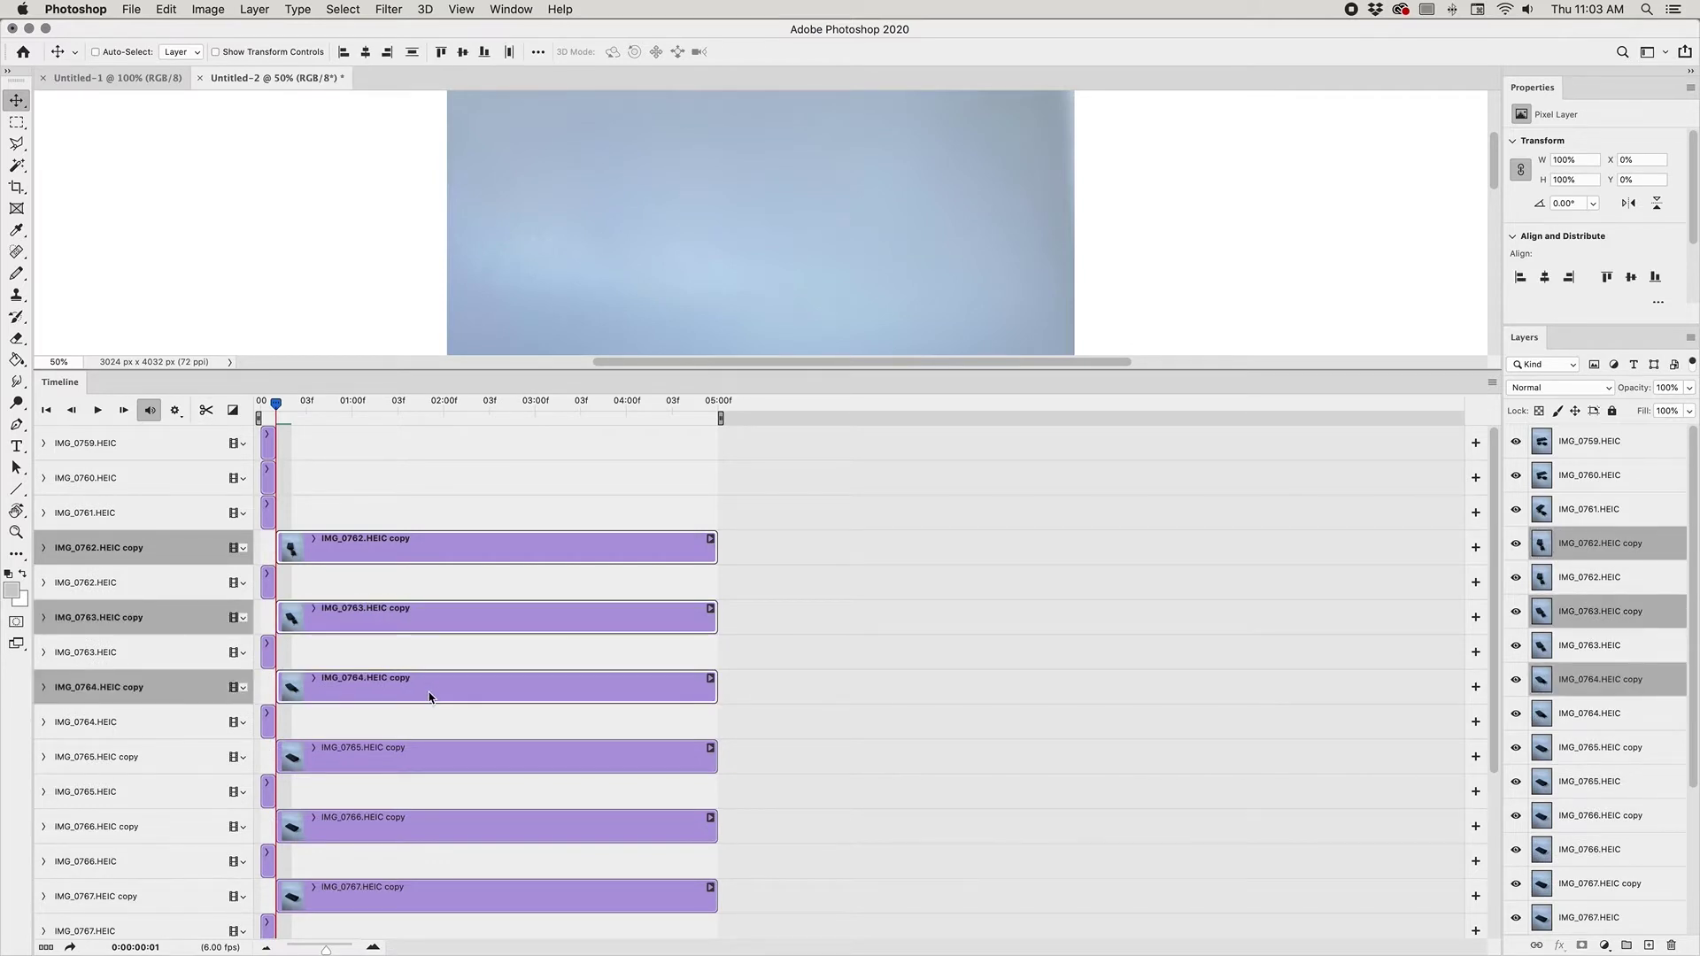
{"action": "left_click", "coordinate": [440, 772], "text": "super"}
{"action": "left_click", "coordinate": [447, 823], "text": "super"}
{"action": "scroll", "coordinate": [523, 832], "scroll_direction": "down", "scroll_amount": 5}
{"action": "left_click", "coordinate": [513, 866], "text": "super"}
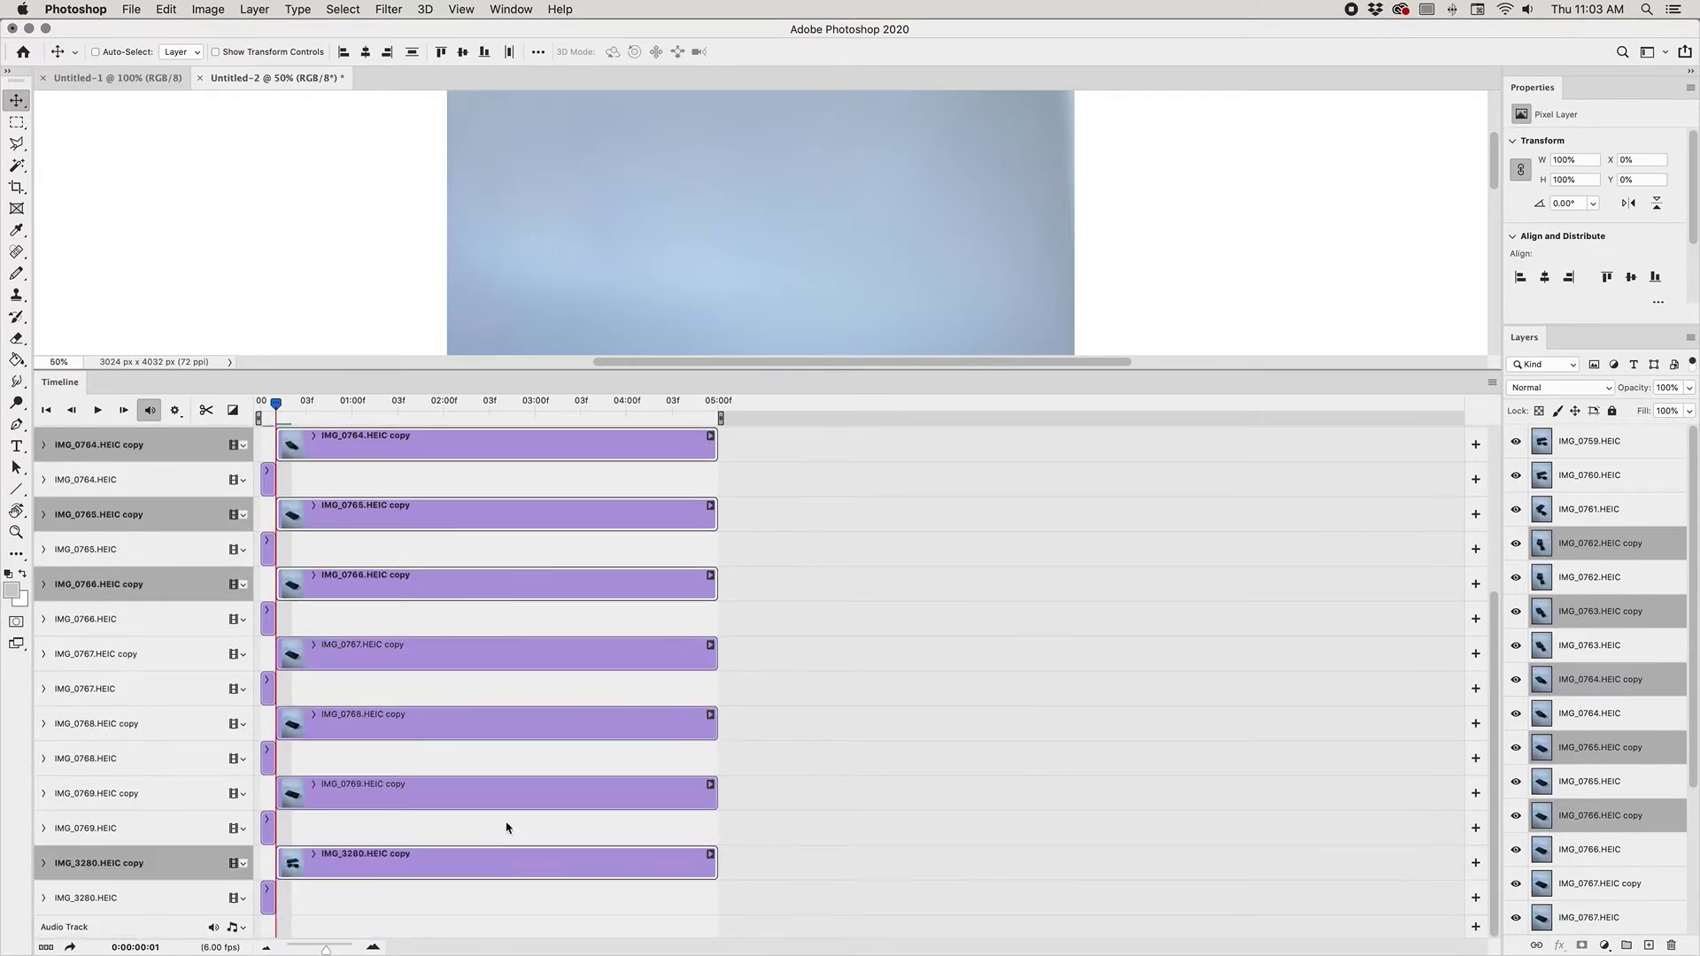
{"action": "left_click", "coordinate": [507, 794], "text": "super"}
{"action": "left_click", "coordinate": [506, 726], "text": "super"}
{"action": "left_click", "coordinate": [485, 659], "text": "super"}
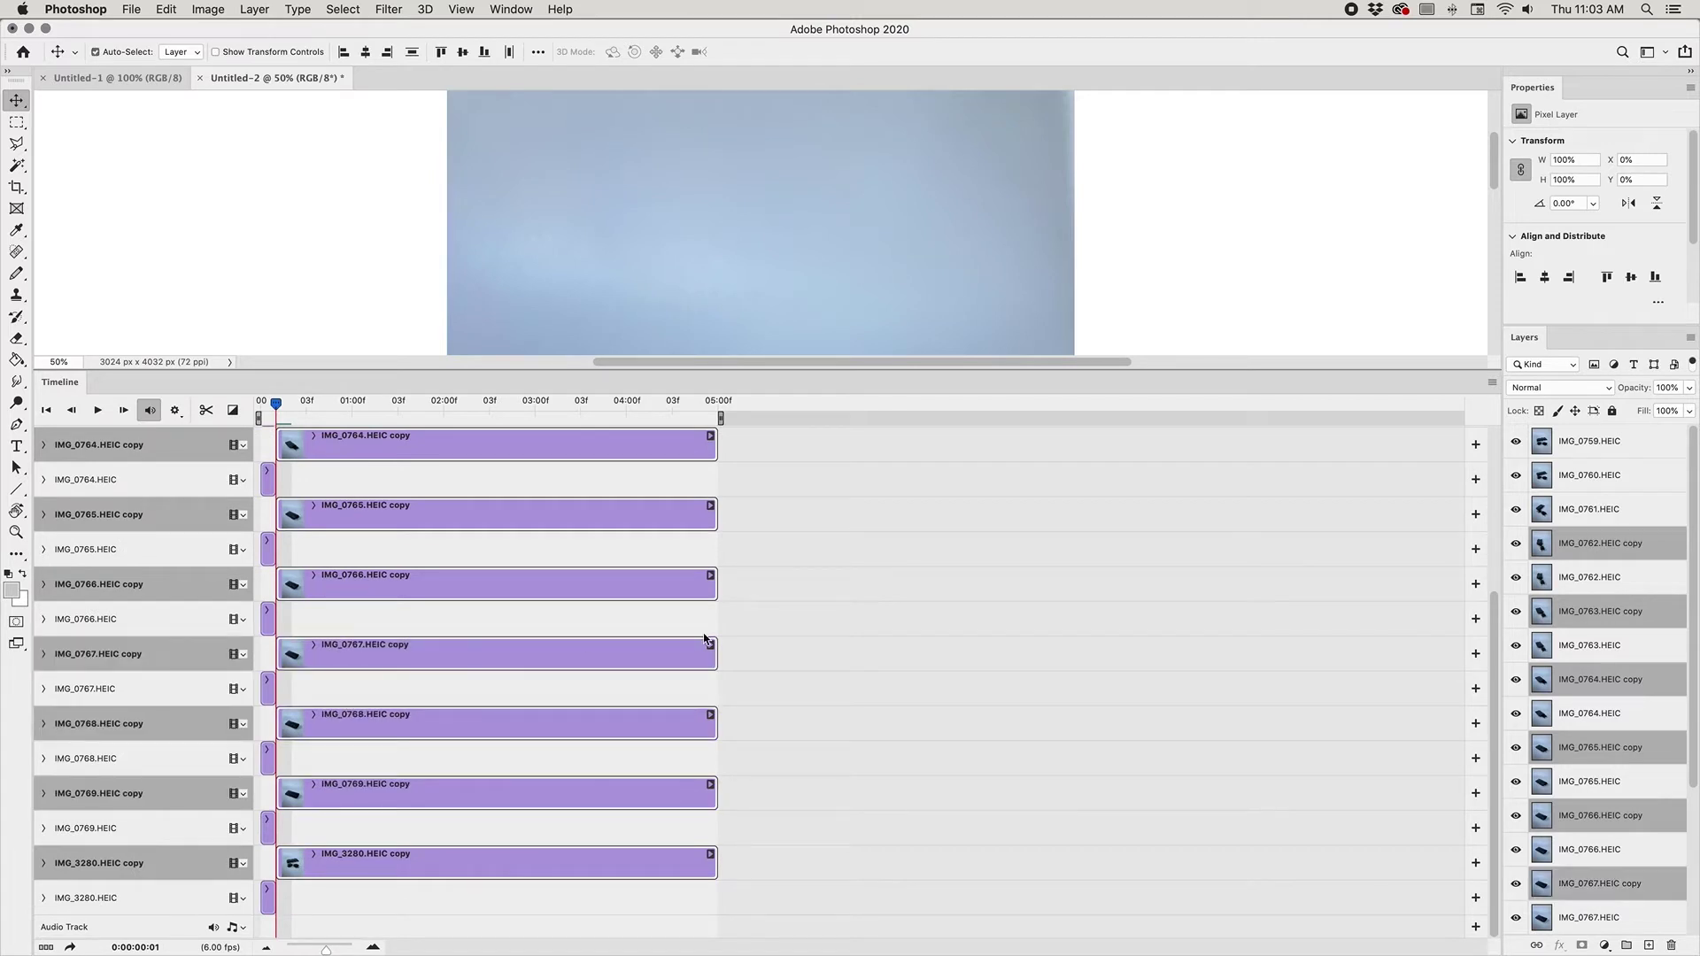
{"action": "key", "text": "Delete"}
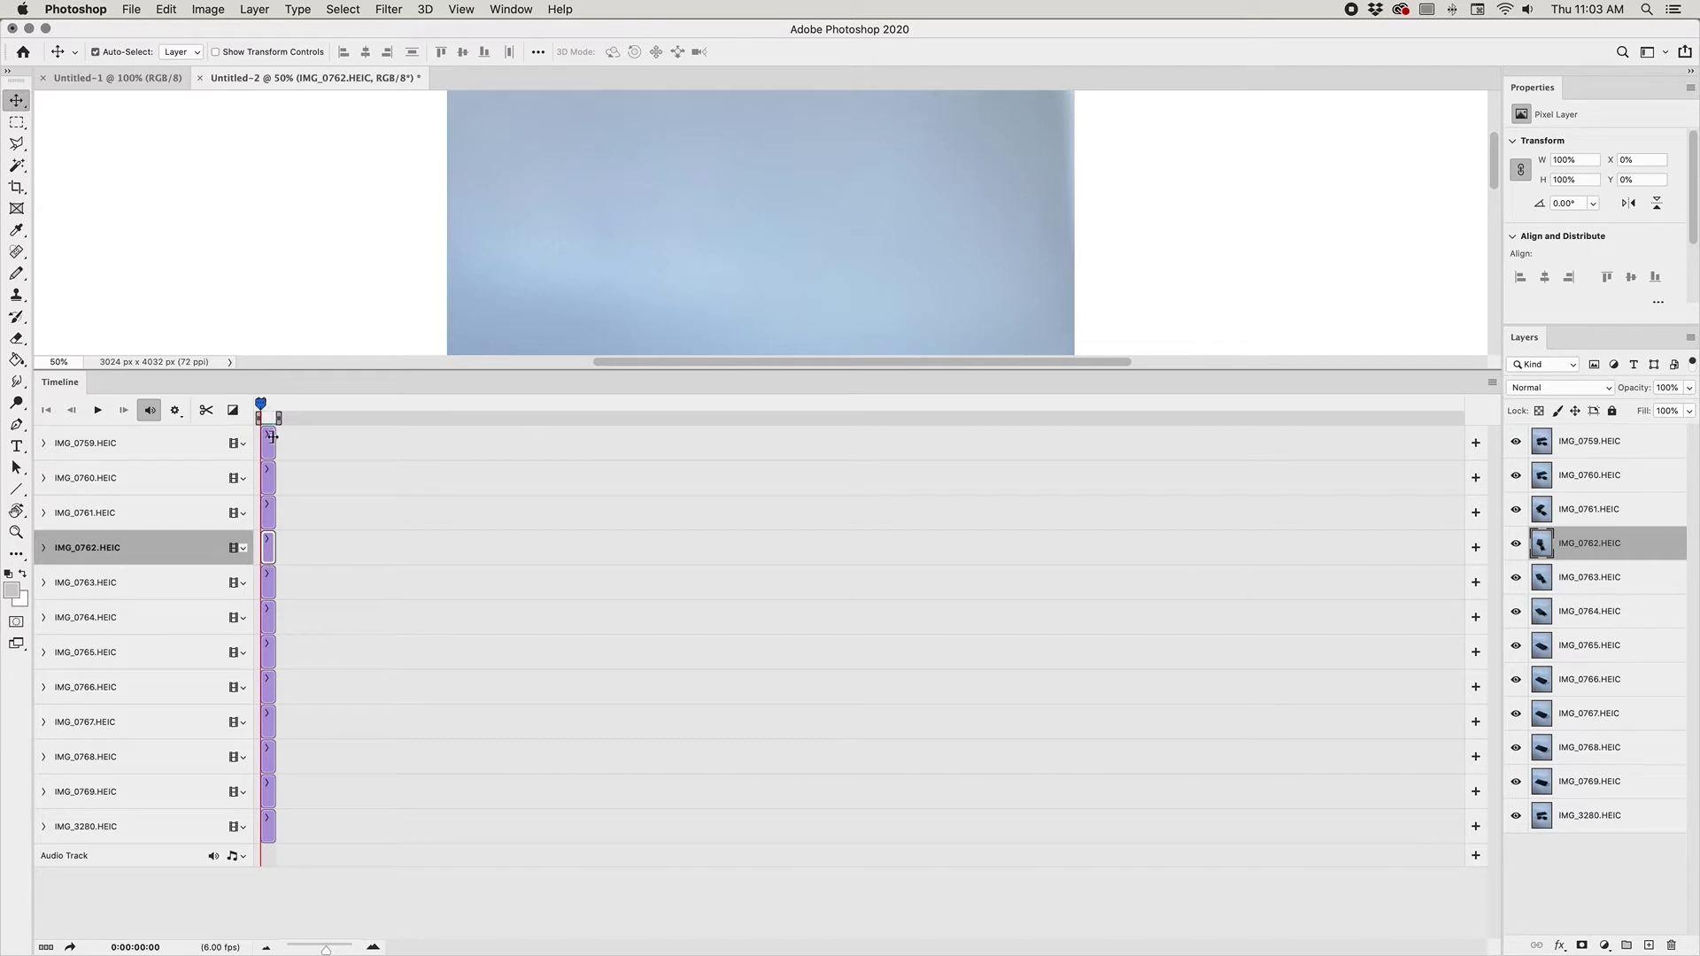
Step: Join the one-frame clips end to end in a single video group, with IMG_0768 through IMG_0759 following in descending order
{"action": "left_click_drag", "start_coordinate": [550, 397], "coordinate": [575, 486]}
{"action": "key", "text": "super+minus"}
{"action": "left_click", "coordinate": [593, 349], "text": "super"}
{"action": "key", "text": "super+minus"}
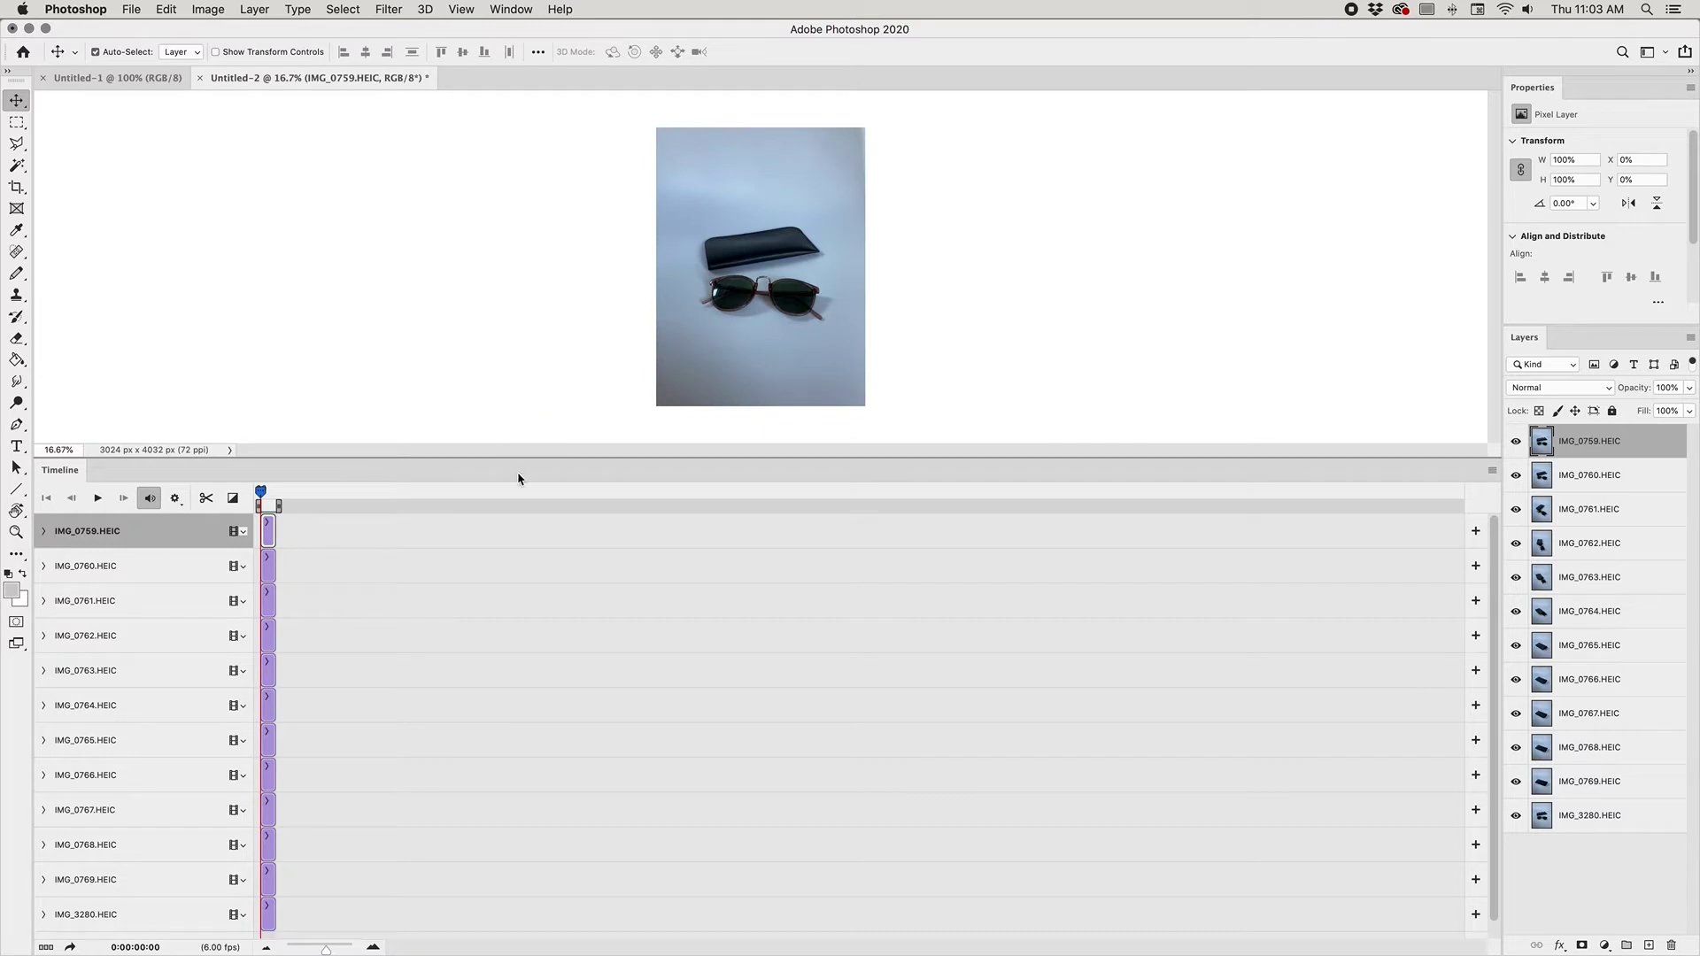
{"action": "left_click_drag", "start_coordinate": [520, 458], "coordinate": [520, 429]}
{"action": "left_click", "coordinate": [269, 853]}
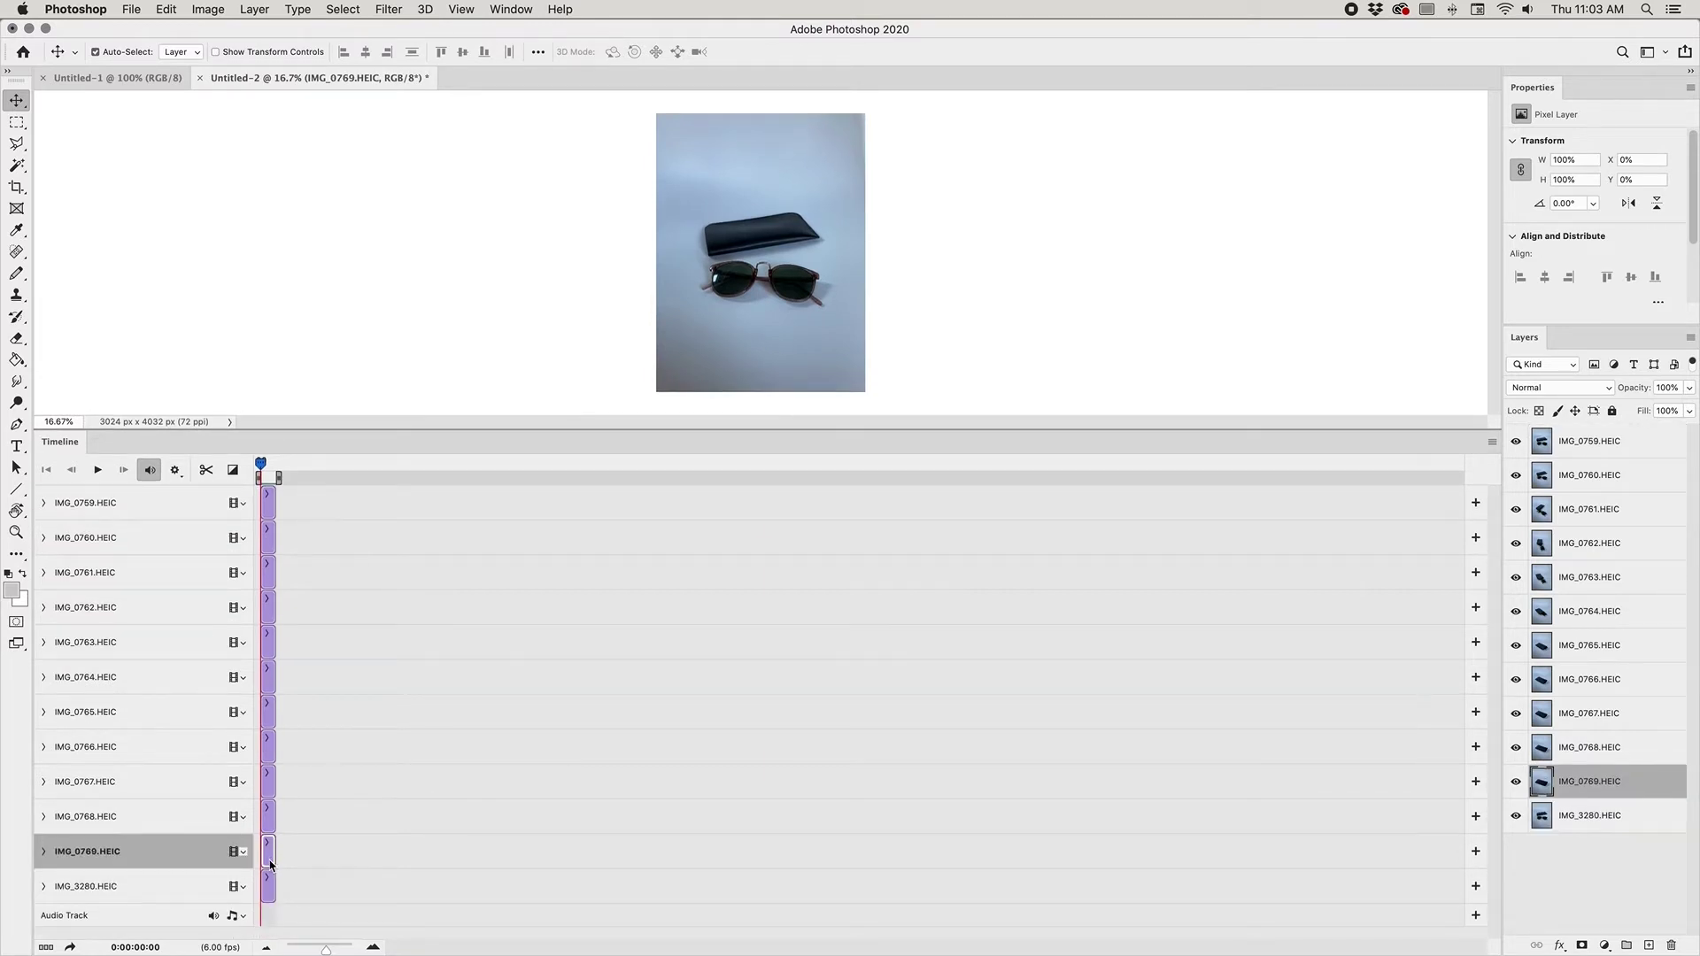
{"action": "left_click_drag", "start_coordinate": [294, 882], "coordinate": [285, 850]}
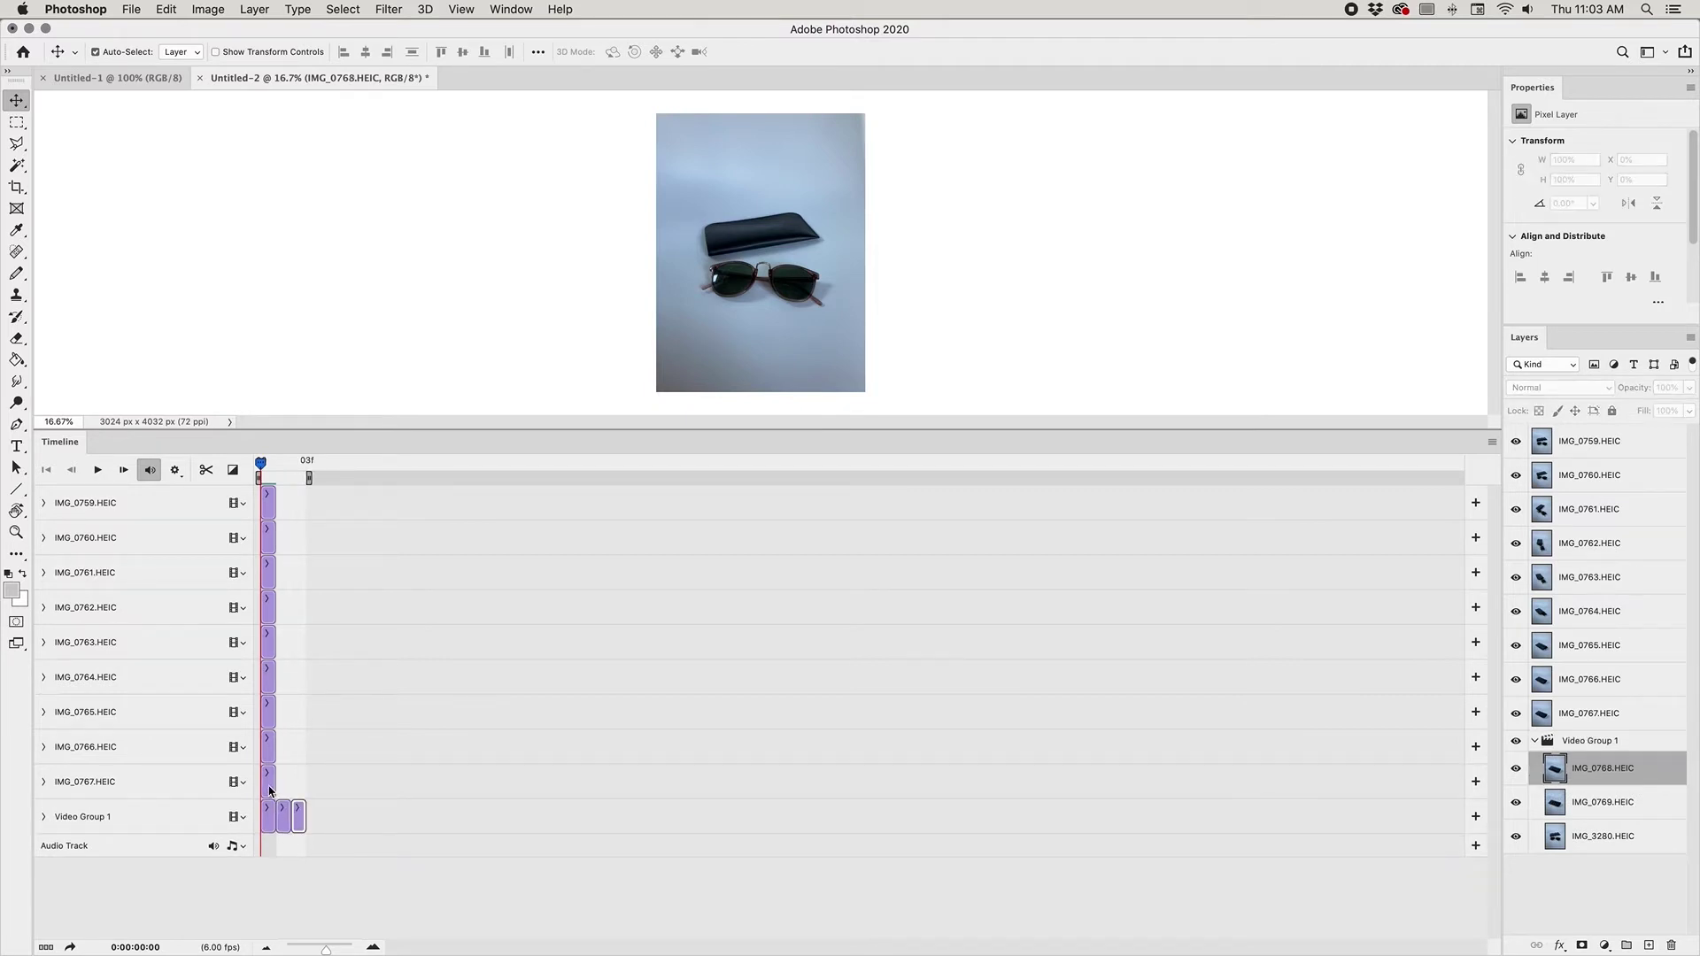
{"action": "left_click_drag", "start_coordinate": [270, 790], "coordinate": [304, 807]}
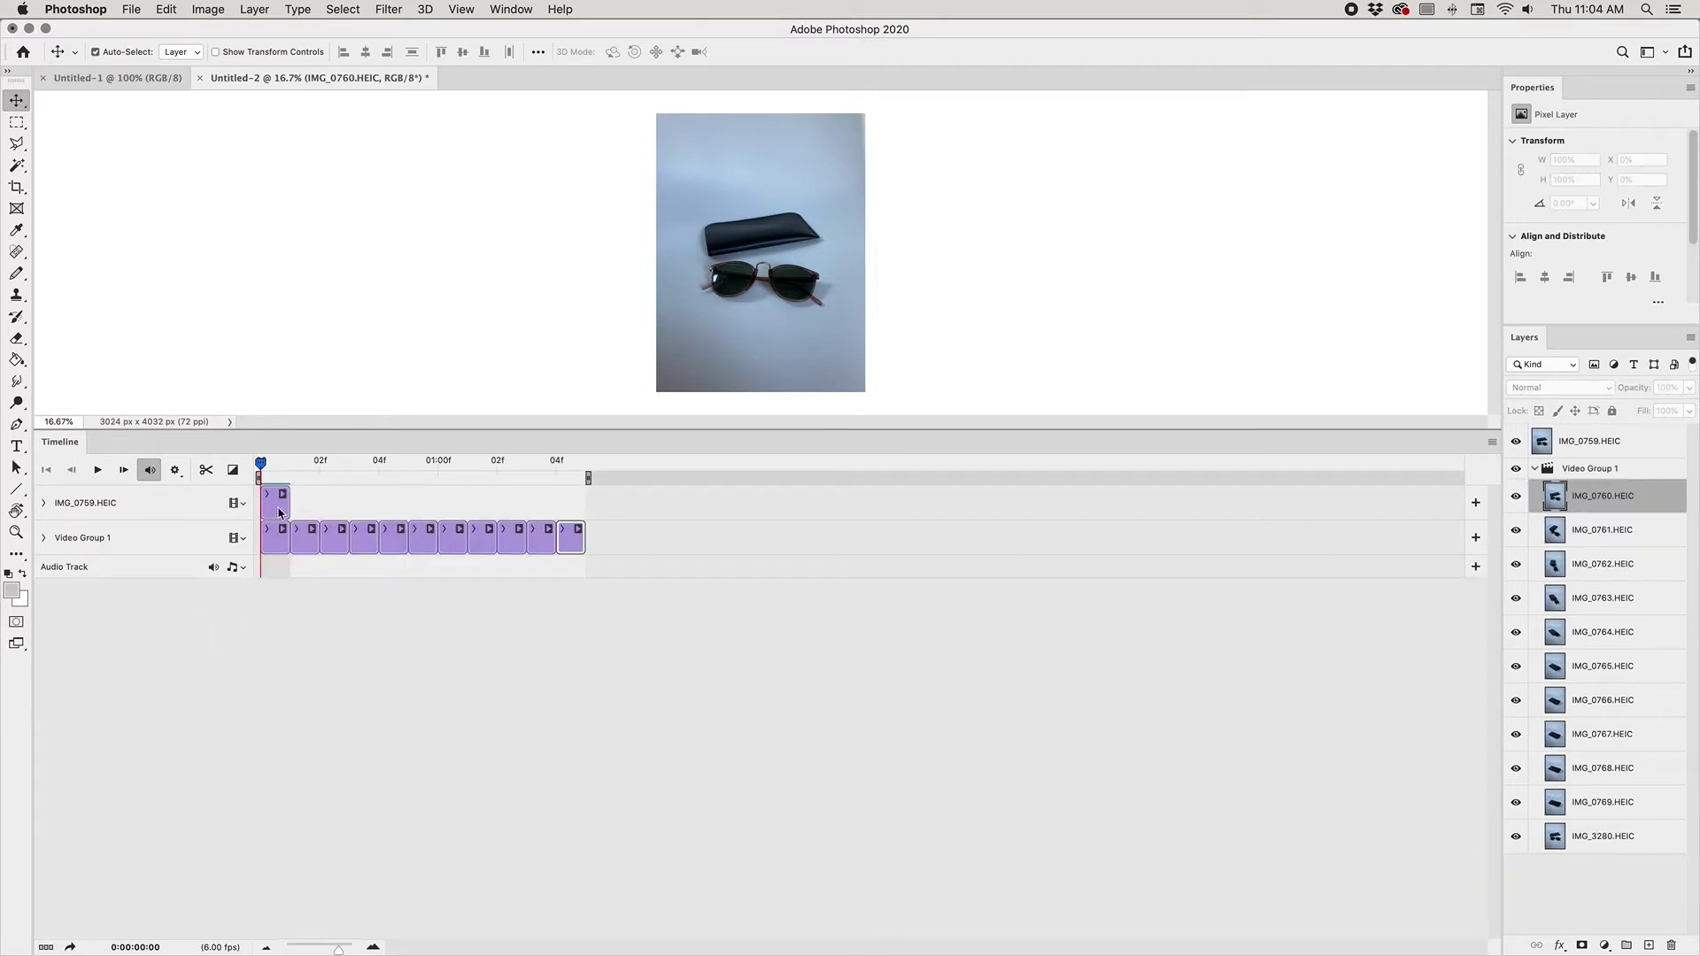
{"action": "left_click_drag", "start_coordinate": [268, 503], "coordinate": [614, 537]}
Step: Play back the assembled stop-motion sequence to review its motion and framing
{"action": "key", "text": "space"}
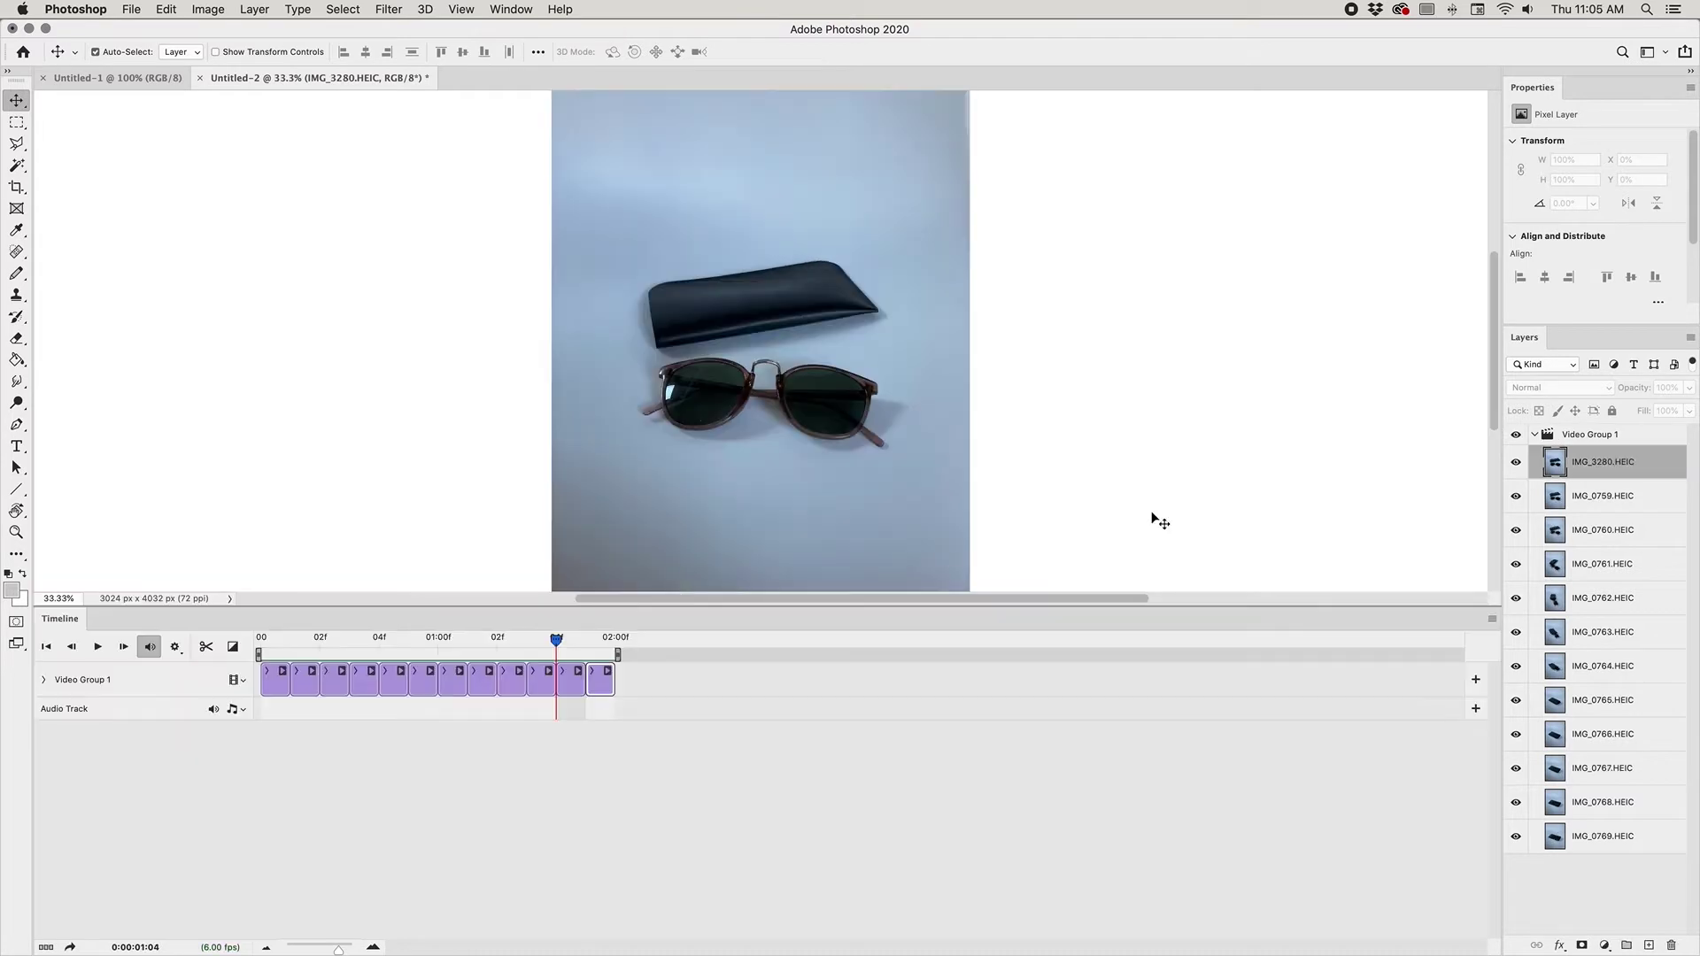
{"action": "key", "text": "super+minus"}
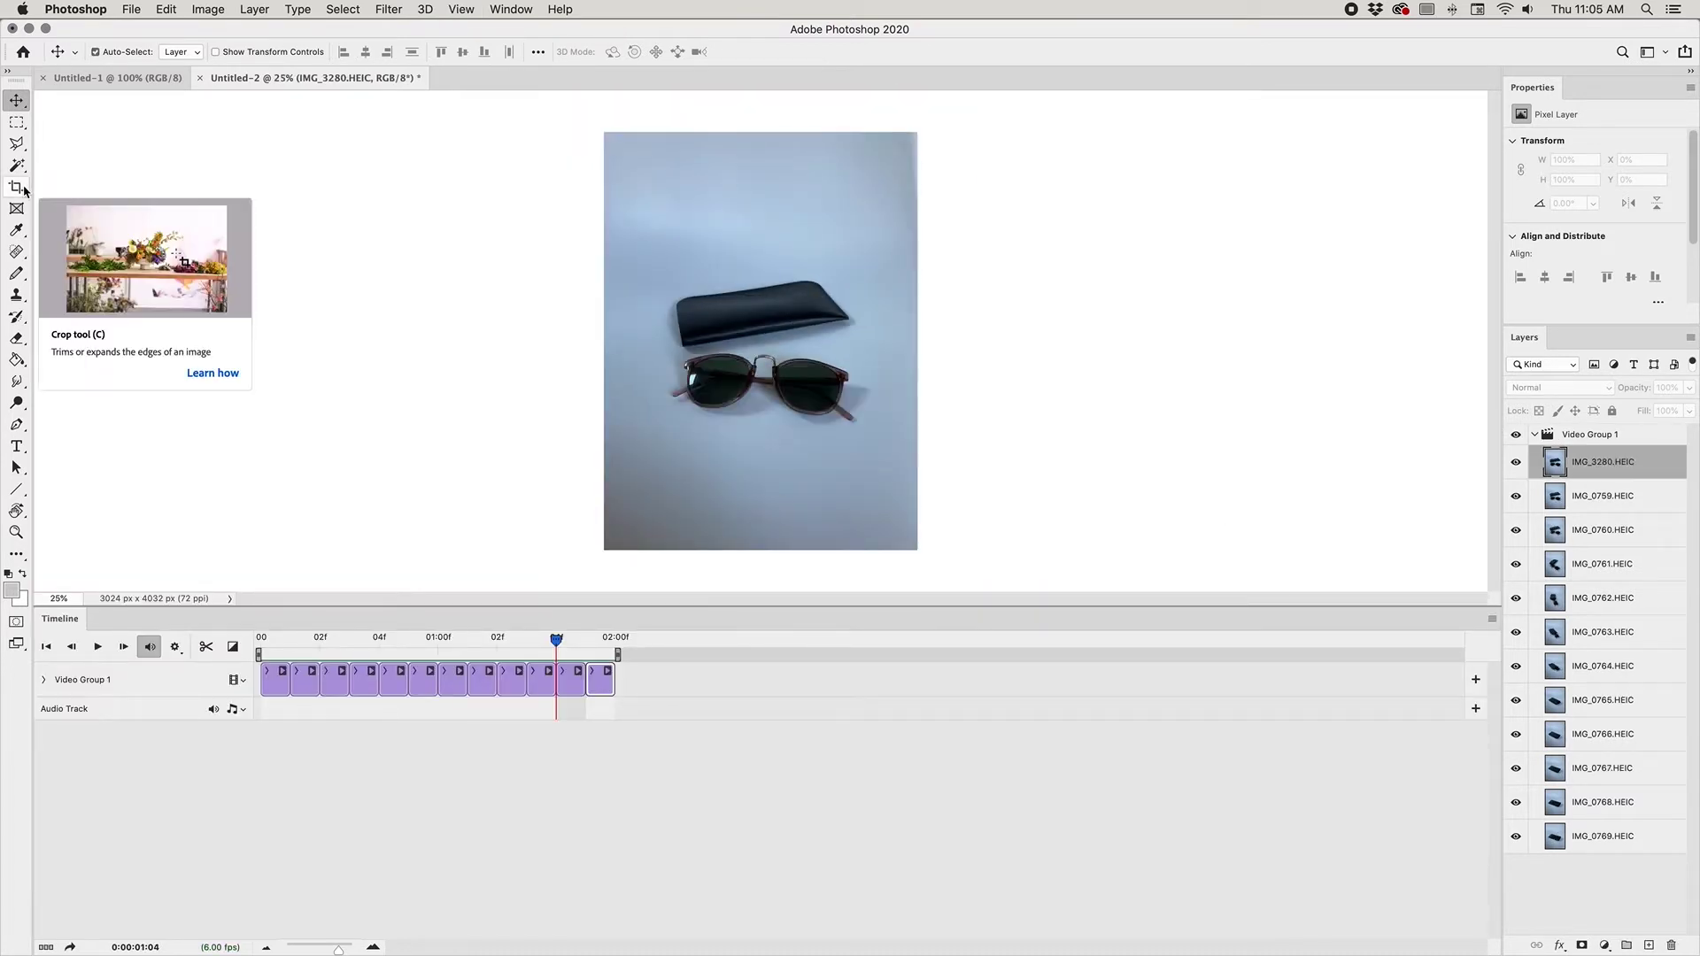
{"action": "key", "text": "space"}
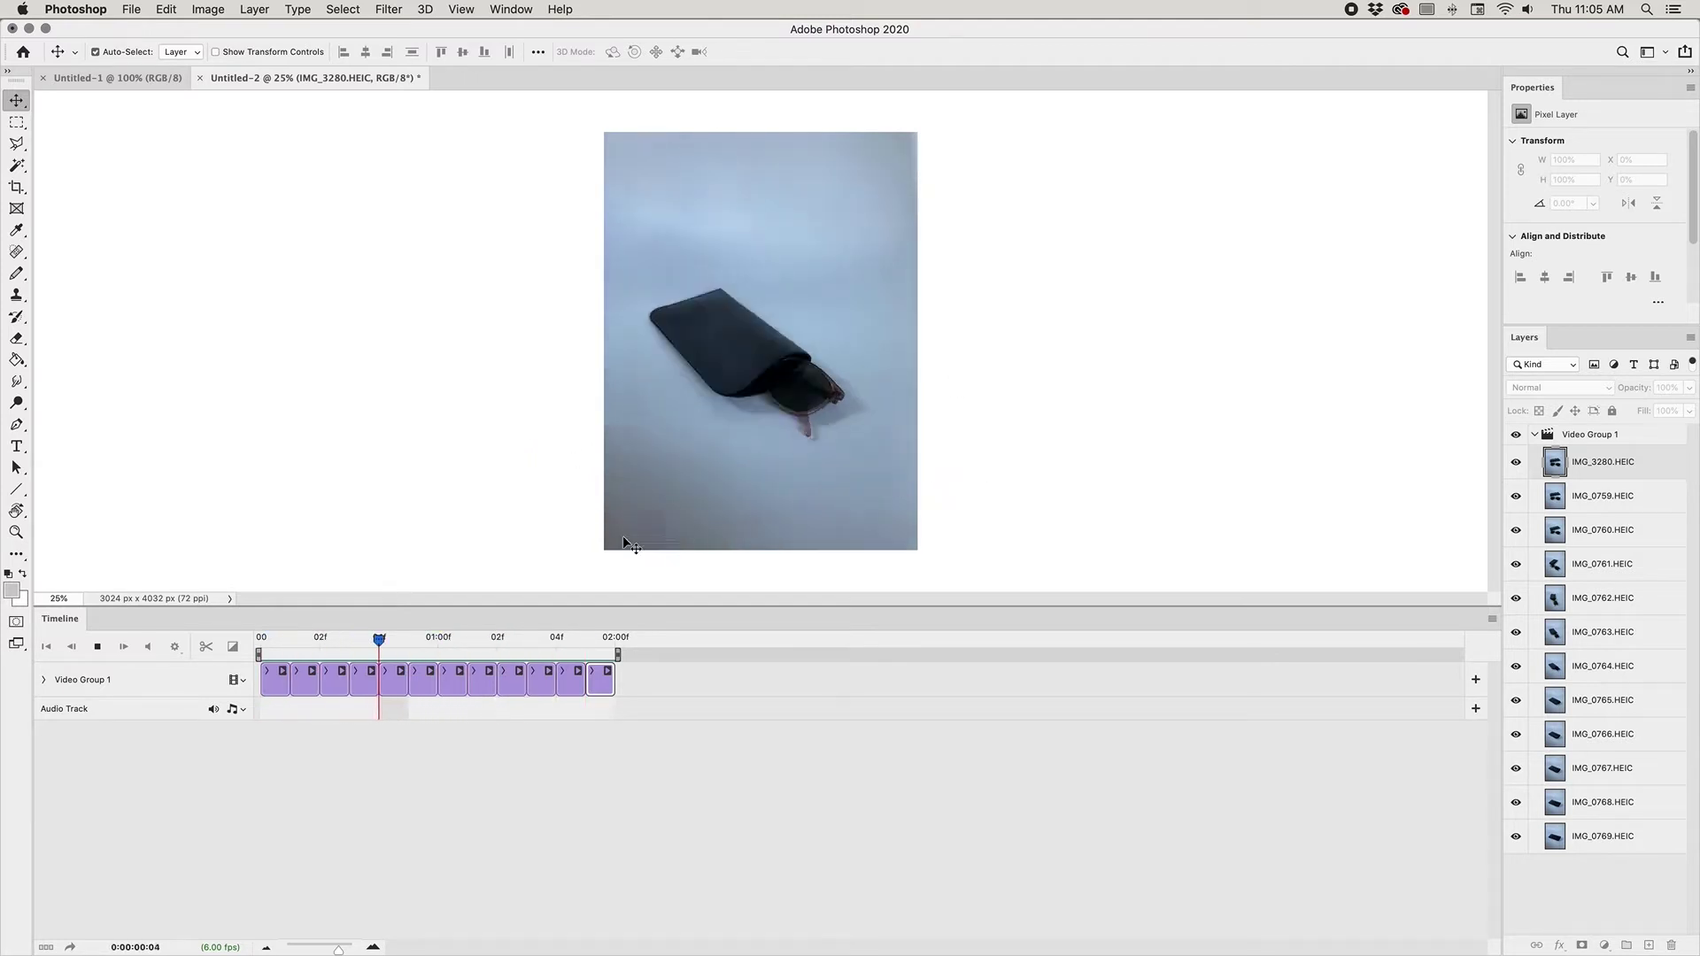
{"action": "key", "text": "space"}
Step: On the last frame, show the rulers and frame the case and sunglasses with two vertical and two horizontal guides
{"action": "left_click", "coordinate": [594, 638]}
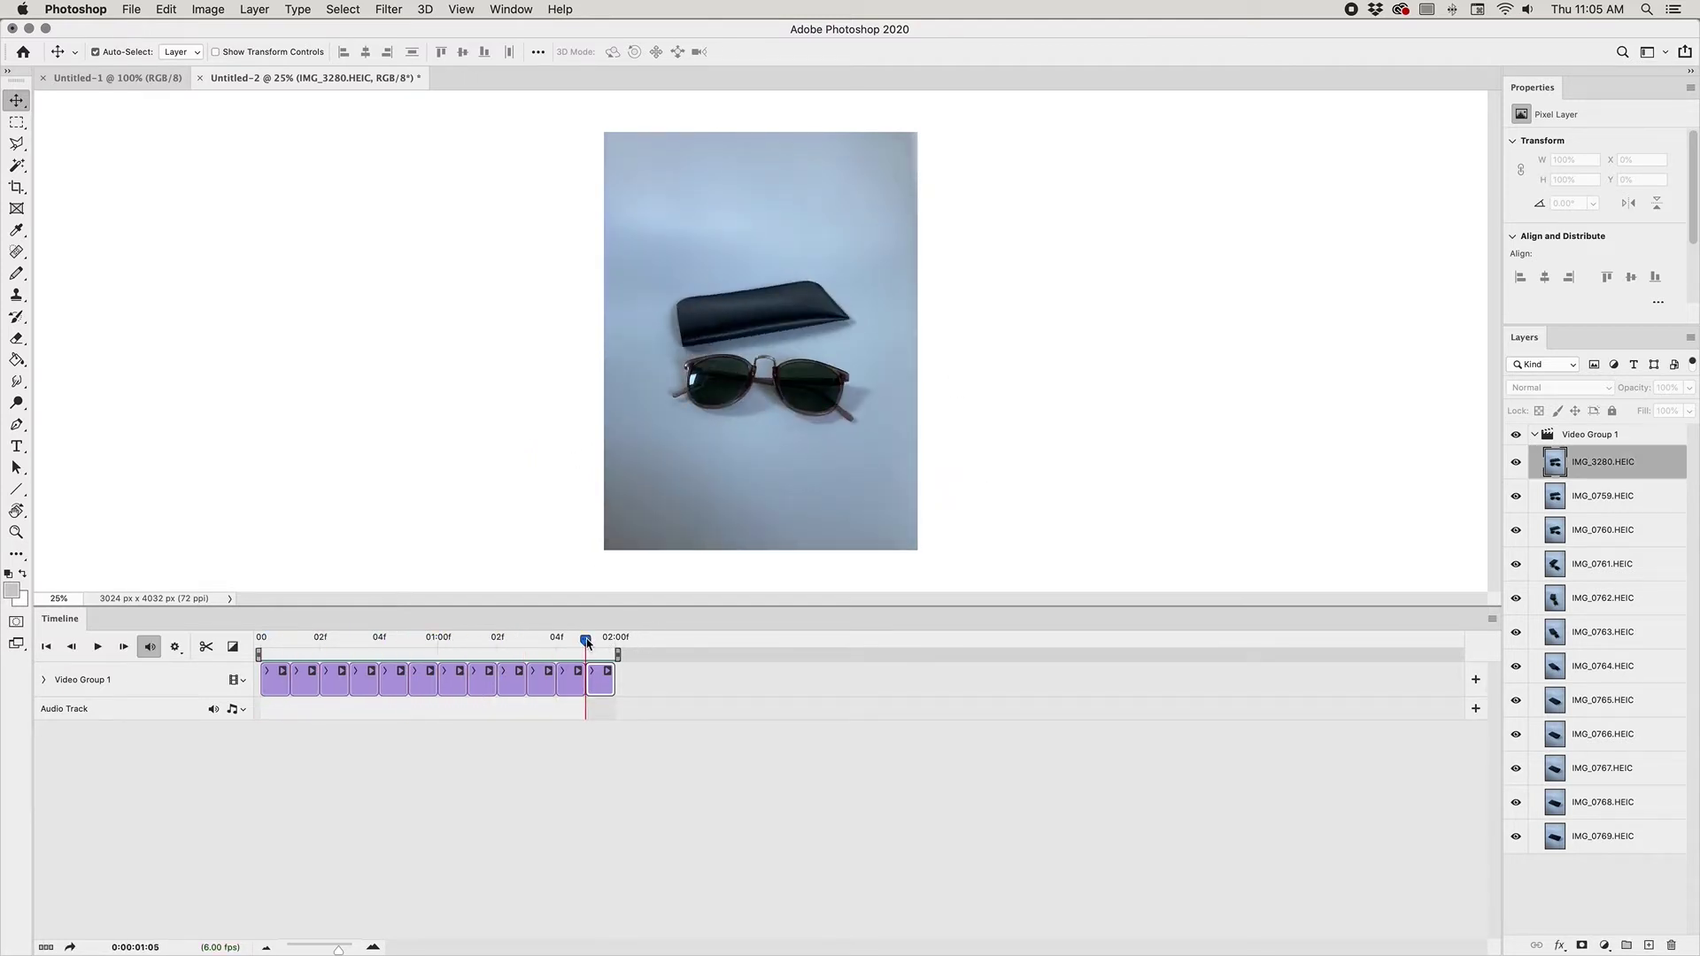
{"action": "left_click_drag", "start_coordinate": [587, 644], "coordinate": [697, 675]}
{"action": "key", "text": "super"}
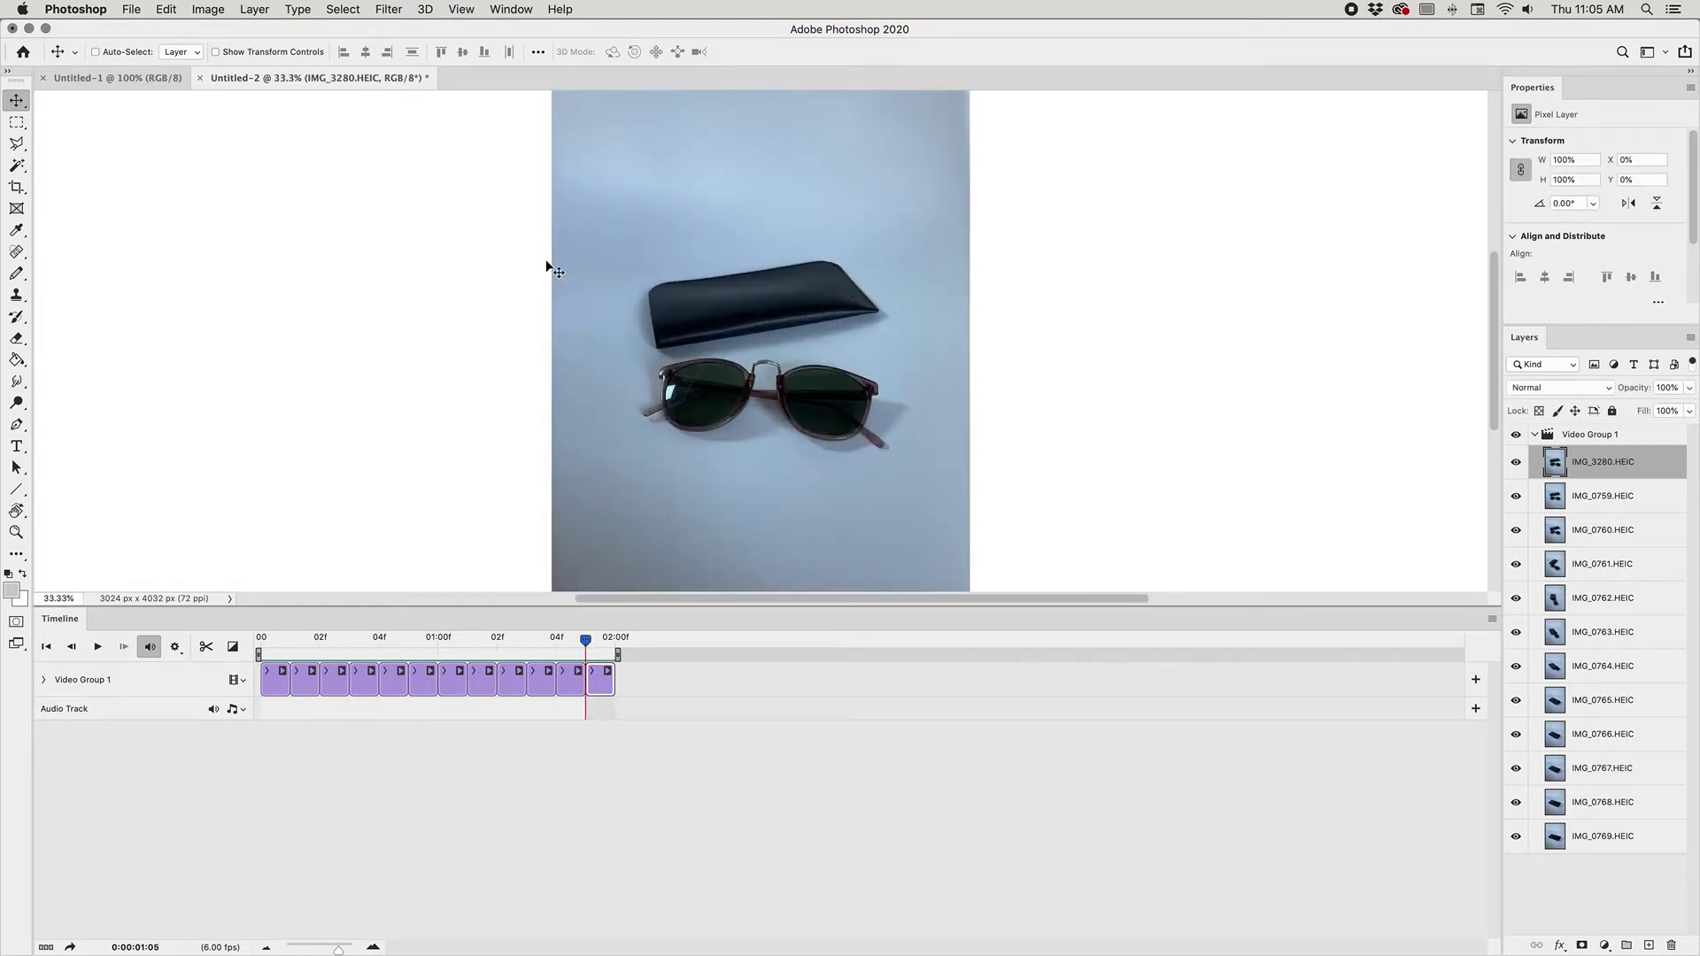
{"action": "key", "text": "super"}
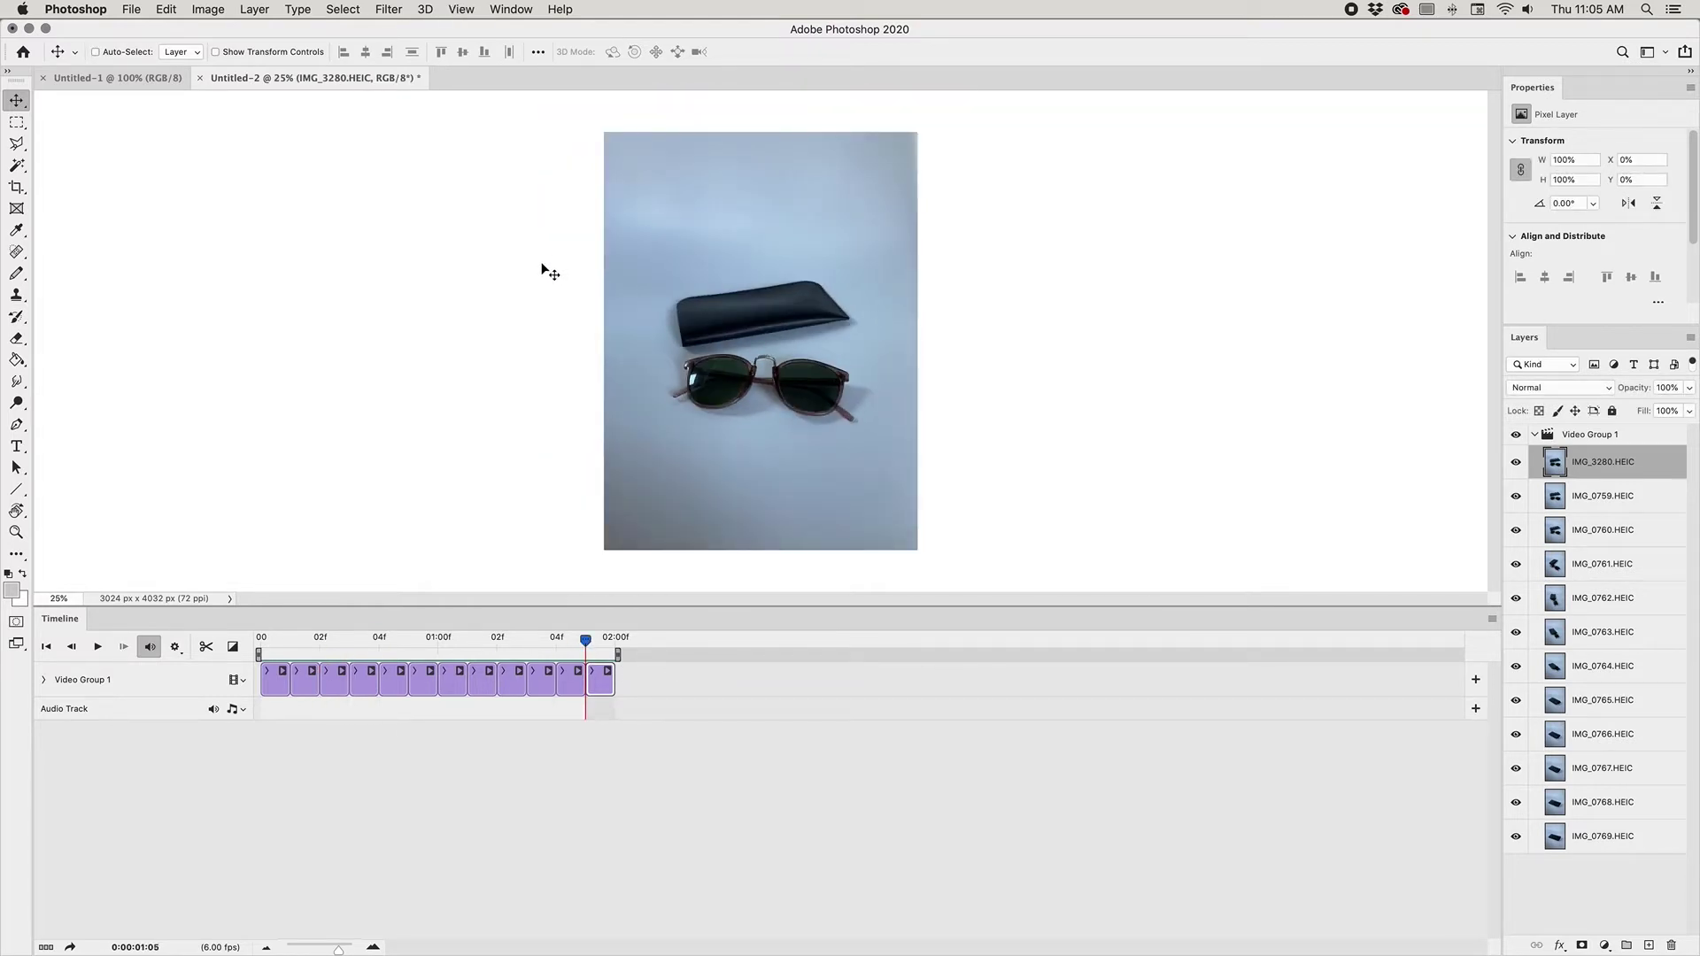
{"action": "key", "text": "super+r"}
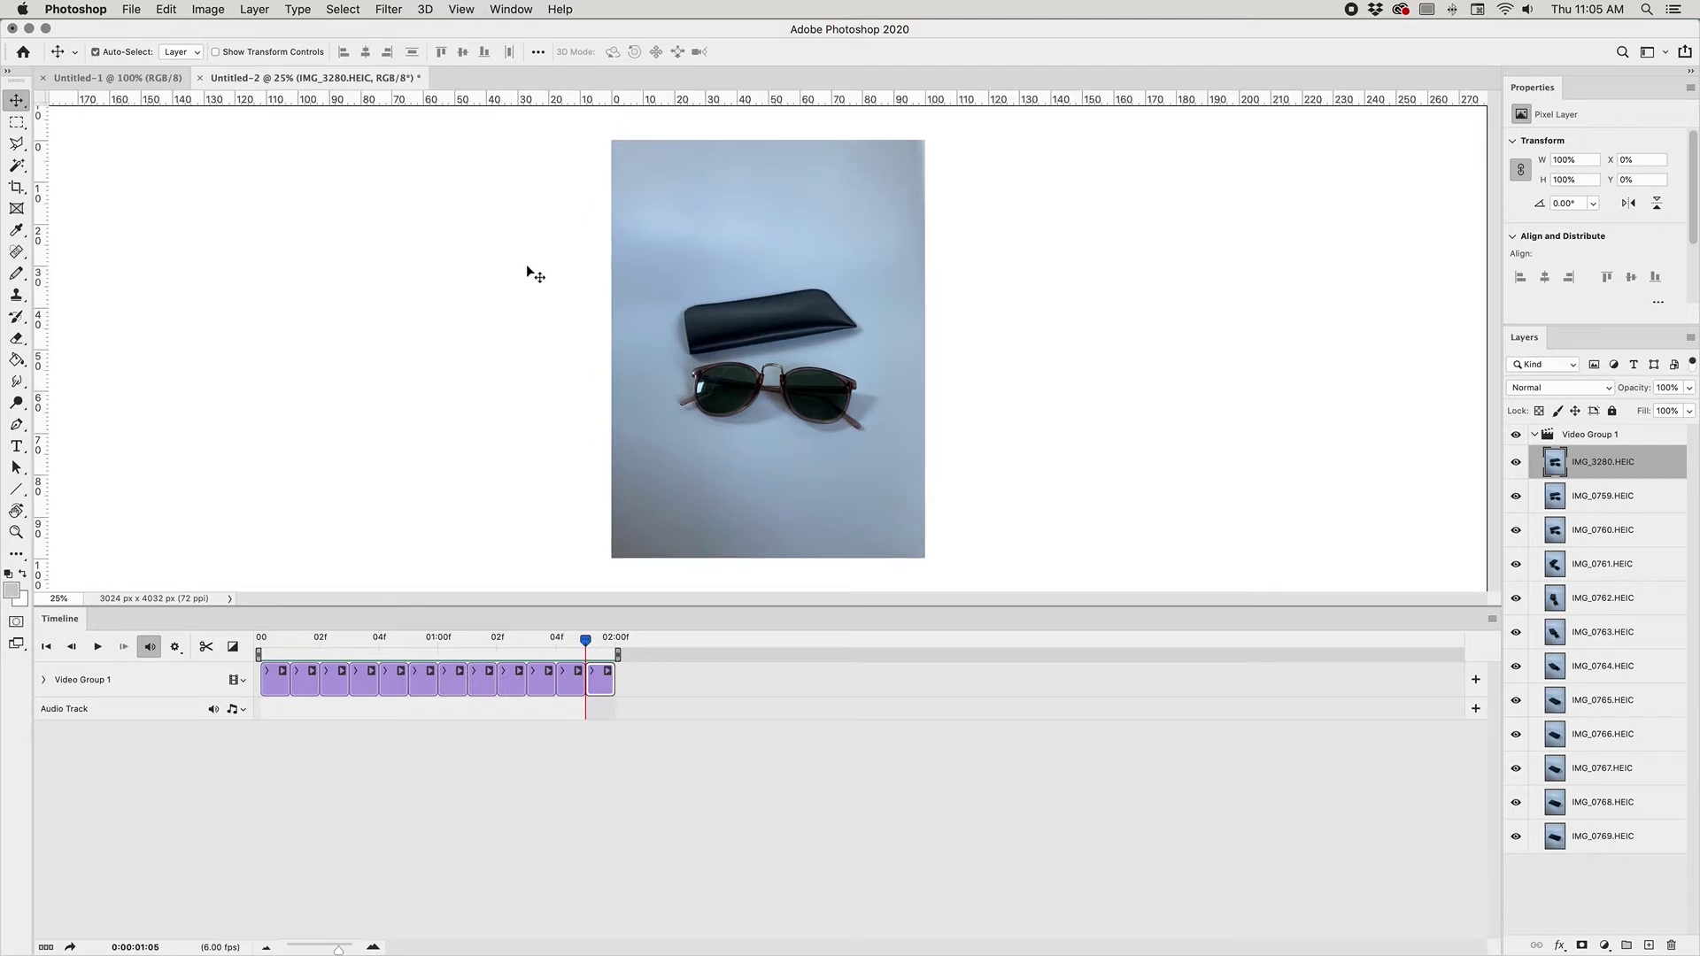
{"action": "left_click_drag", "start_coordinate": [42, 309], "coordinate": [683, 545]}
{"action": "left_click_drag", "start_coordinate": [44, 358], "coordinate": [860, 478]}
{"action": "left_click_drag", "start_coordinate": [717, 98], "coordinate": [775, 430]}
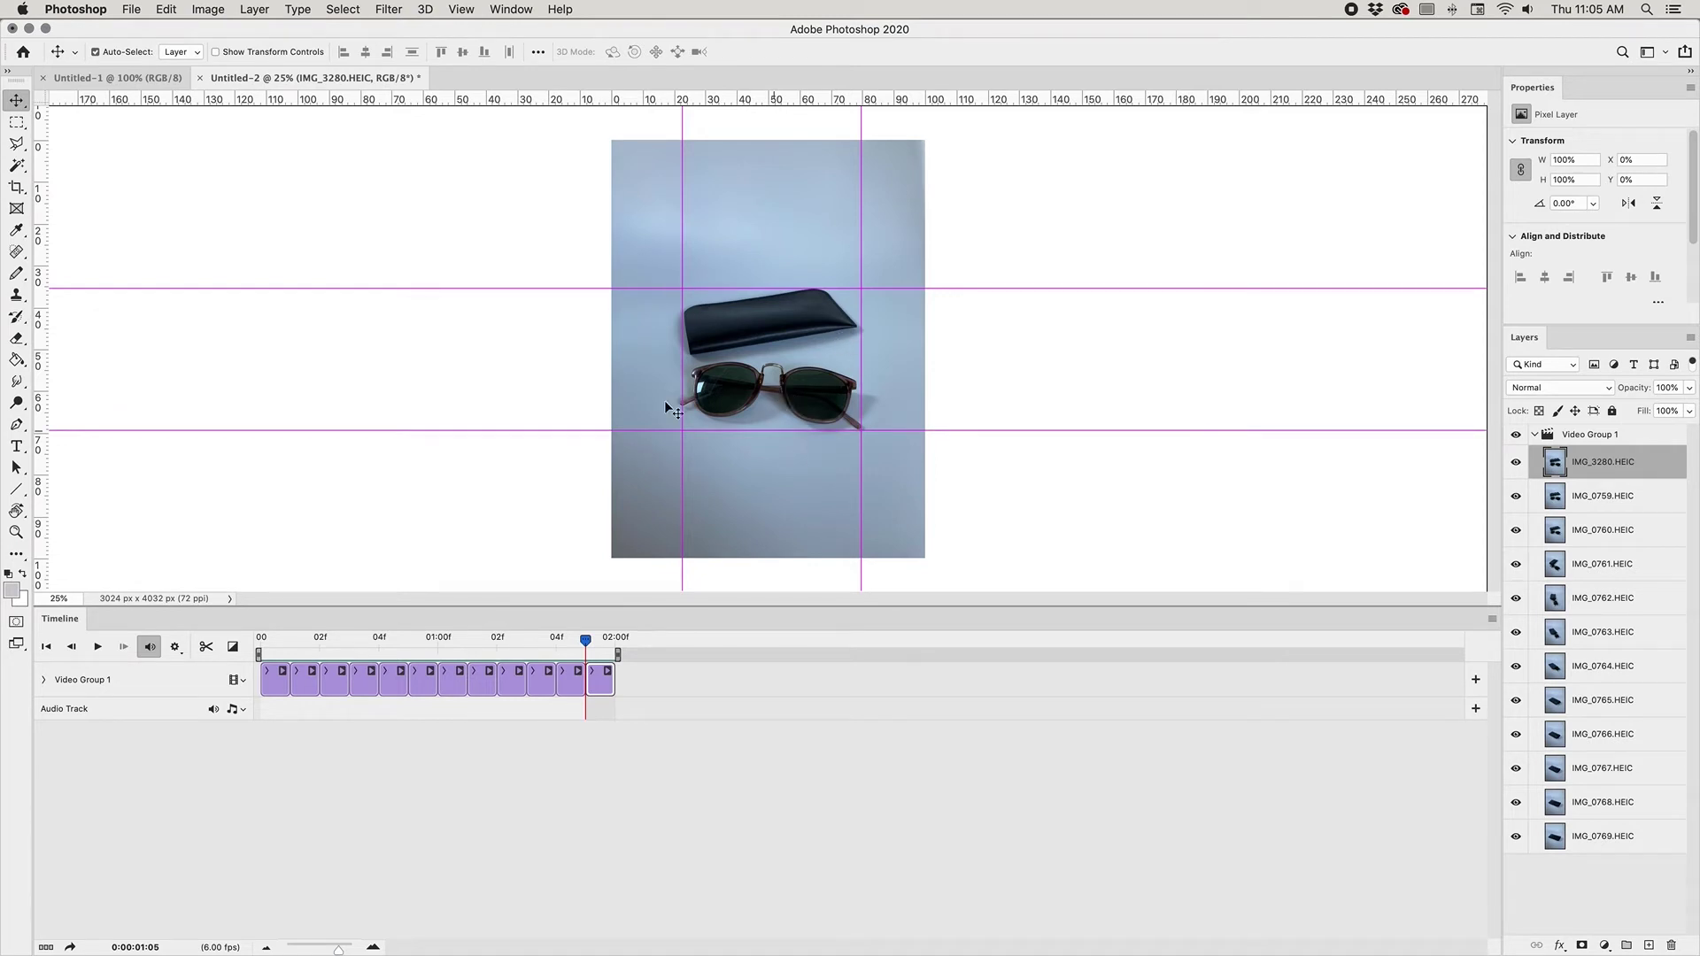
Step: Clear the crop ratio and crop the canvas around the sunglasses to about 2900 x 3003 px
{"action": "left_click", "coordinate": [16, 187]}
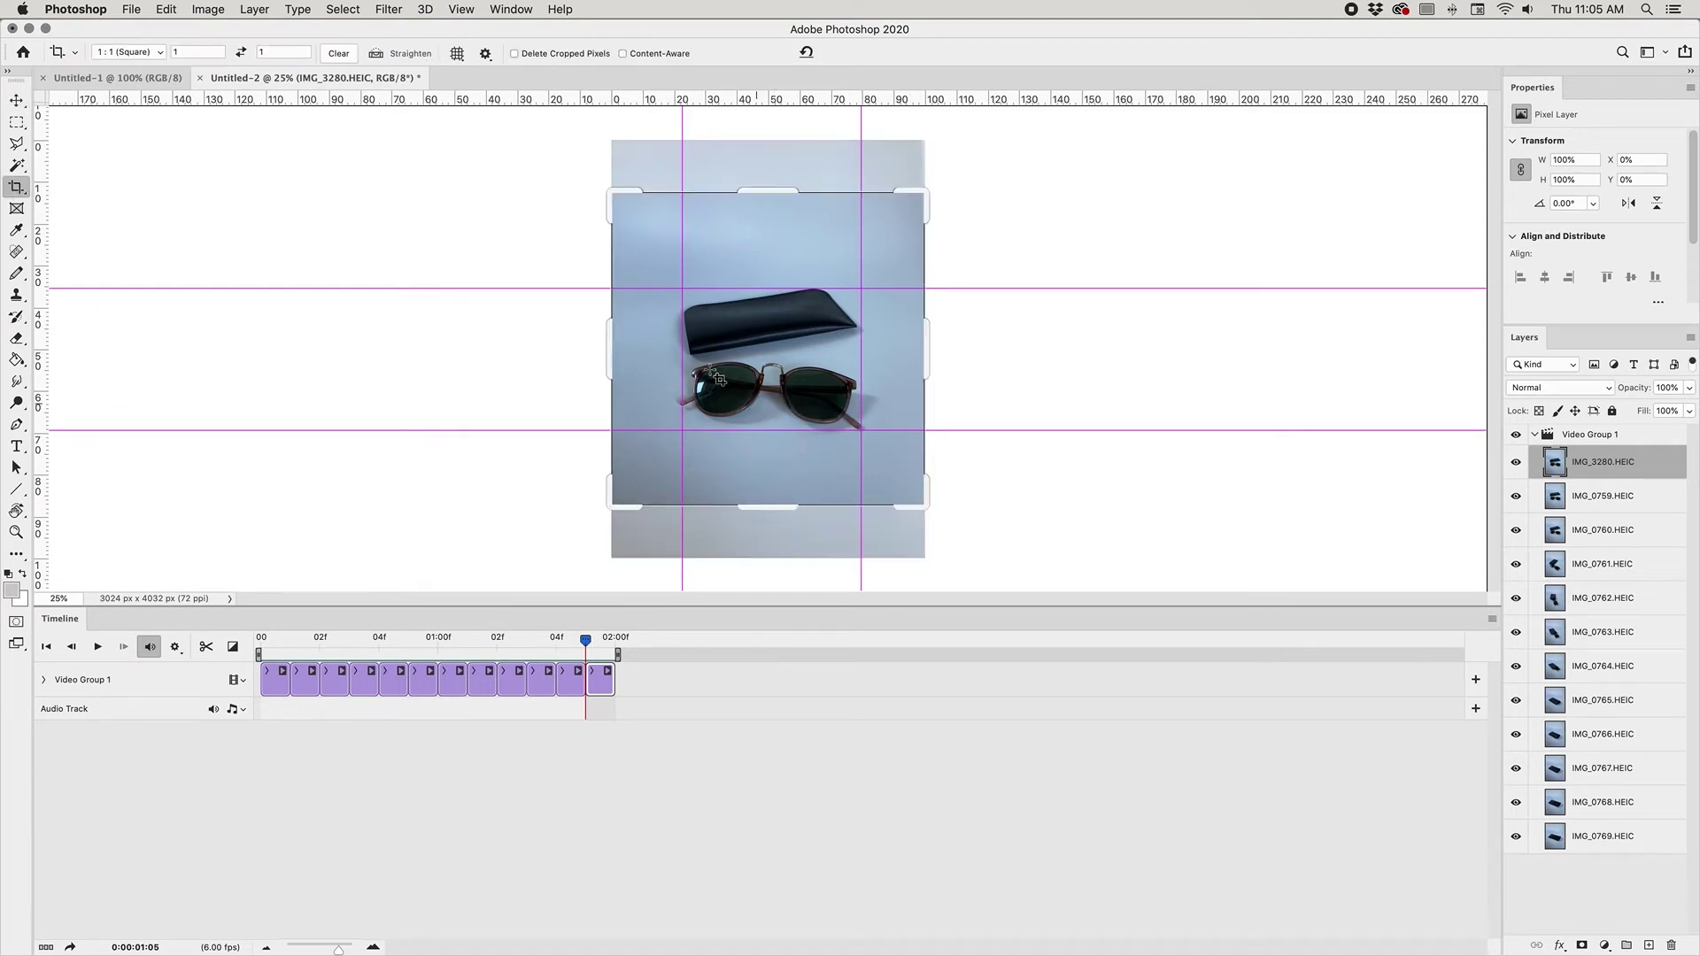
{"action": "left_click_drag", "start_coordinate": [611, 354], "coordinate": [618, 355]}
{"action": "left_click", "coordinate": [338, 55]}
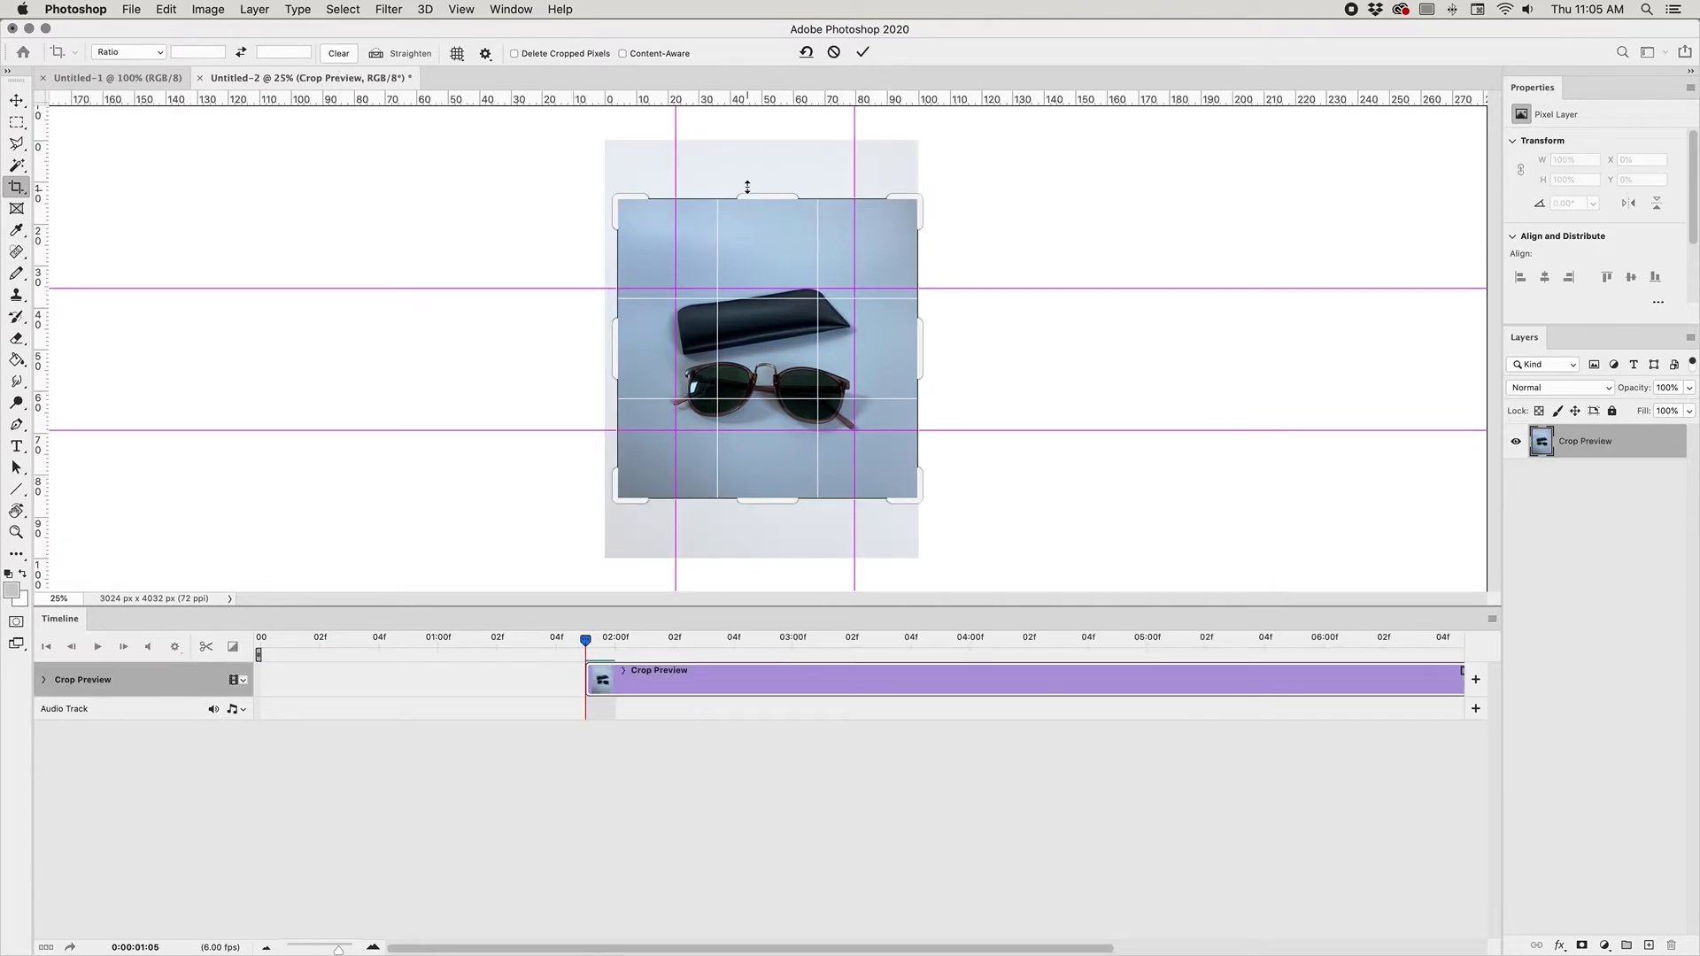
{"action": "left_click_drag", "start_coordinate": [757, 494], "coordinate": [762, 505]}
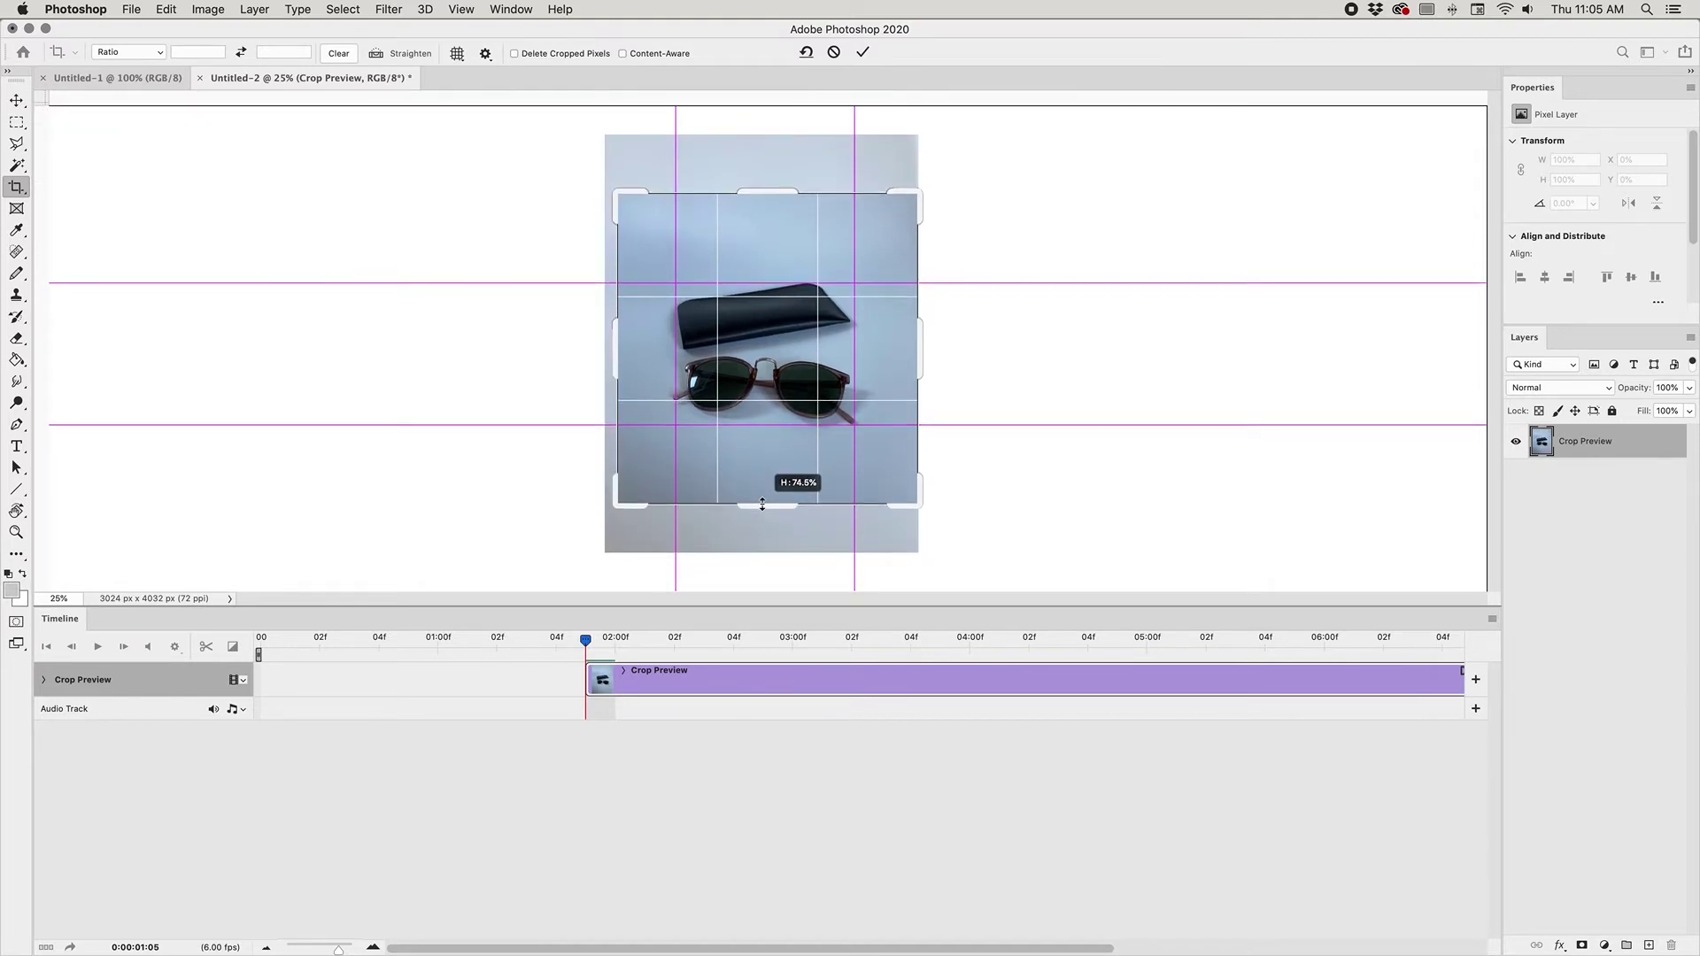
{"action": "left_click_drag", "start_coordinate": [762, 503], "coordinate": [762, 504]}
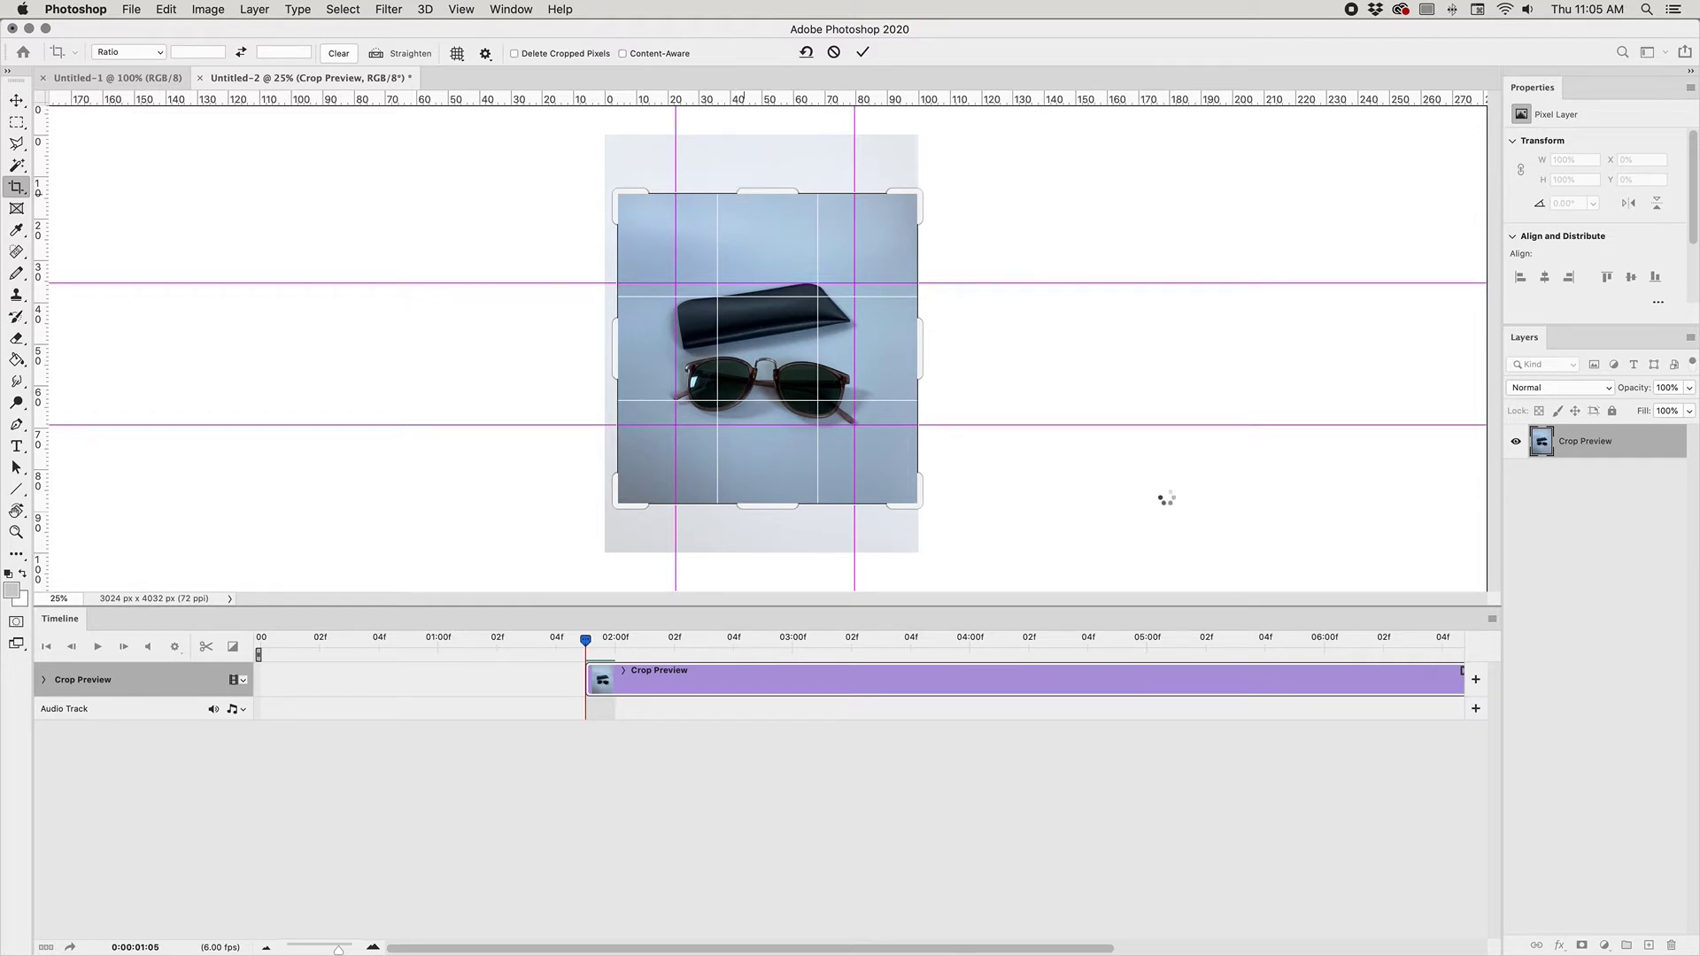
{"action": "key", "text": "Return"}
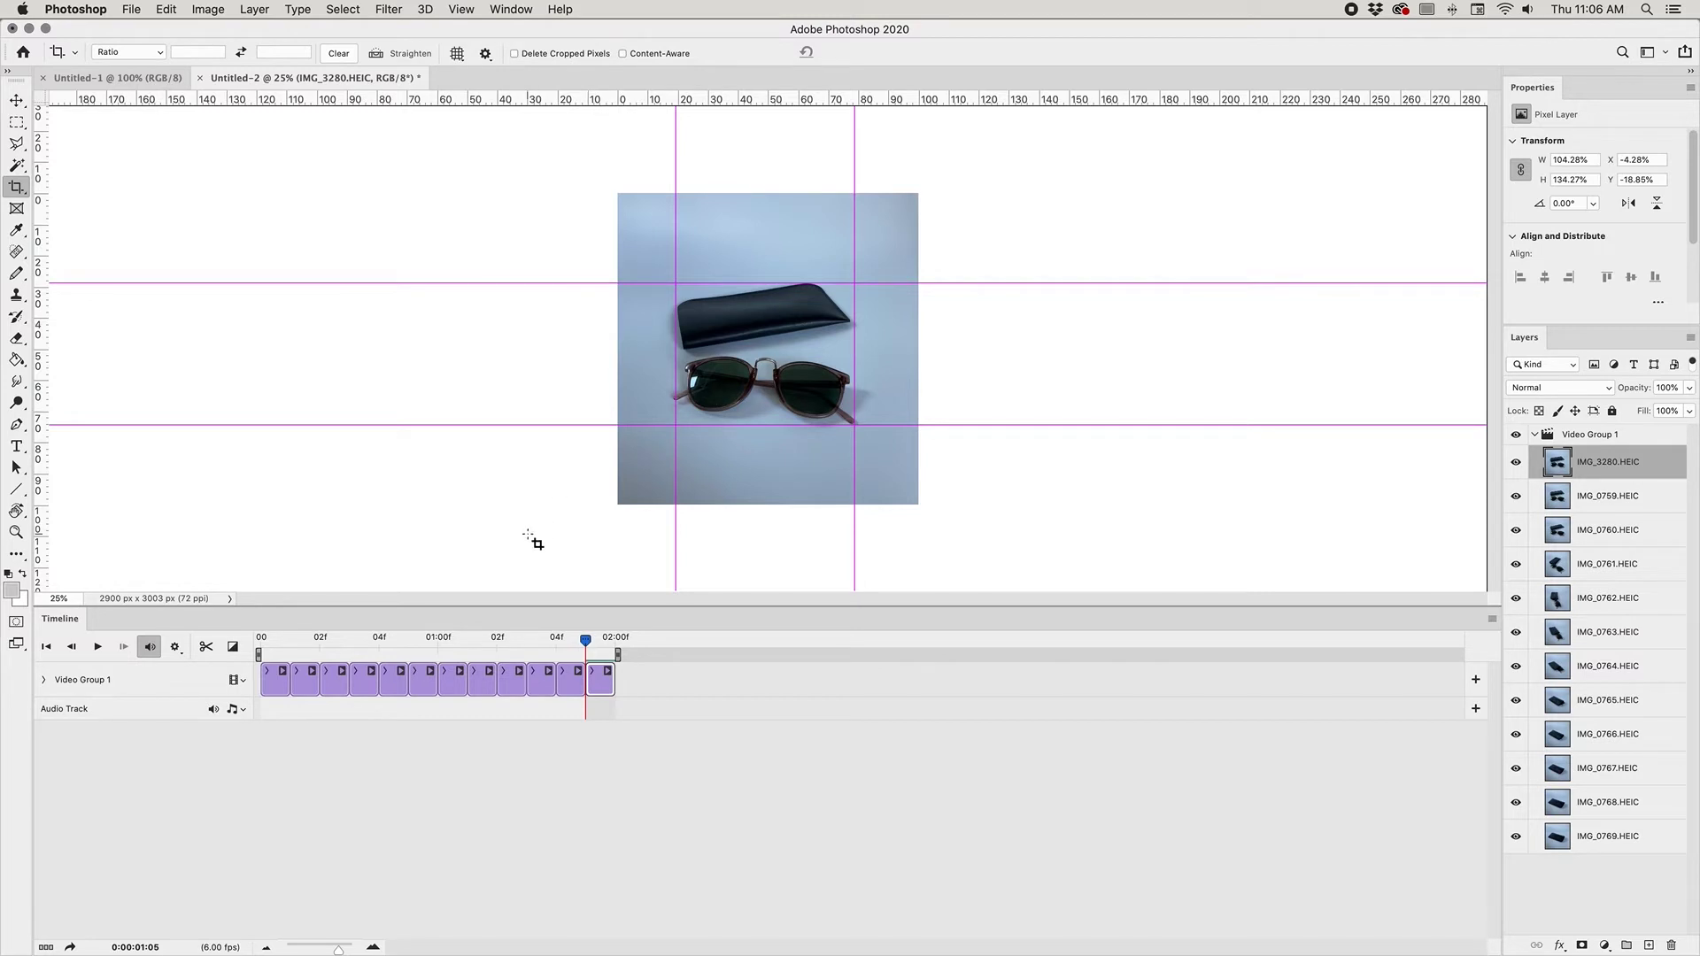
{"action": "left_click", "coordinate": [896, 428]}
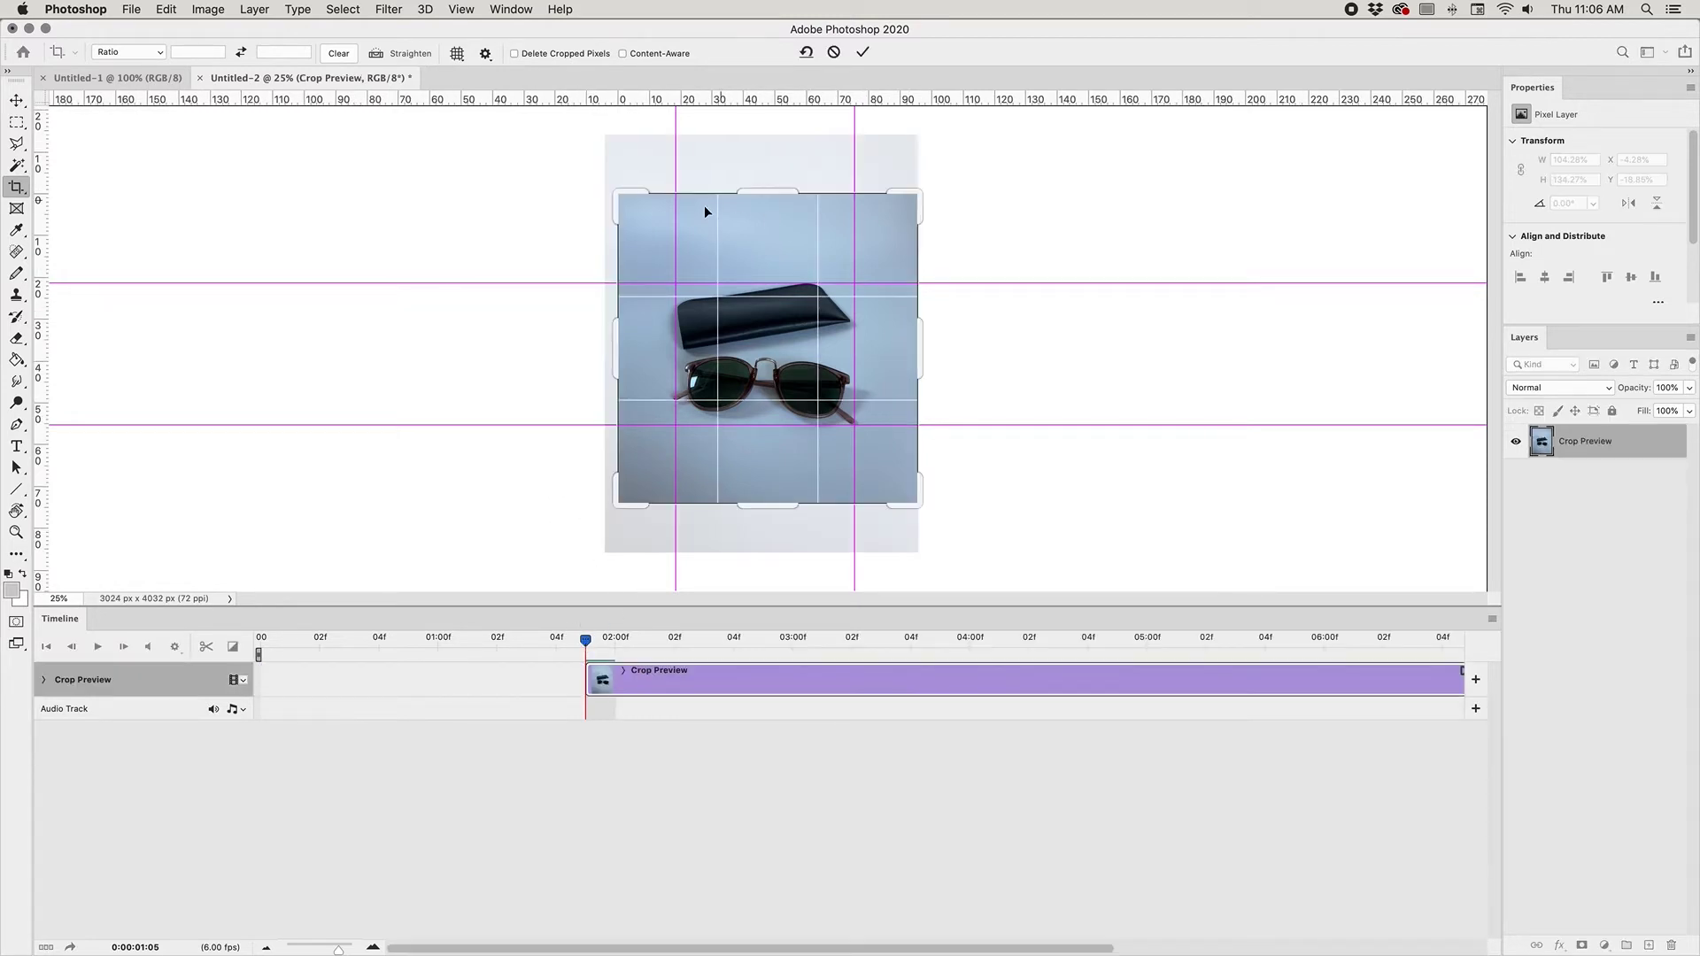
{"action": "left_click", "coordinate": [16, 99]}
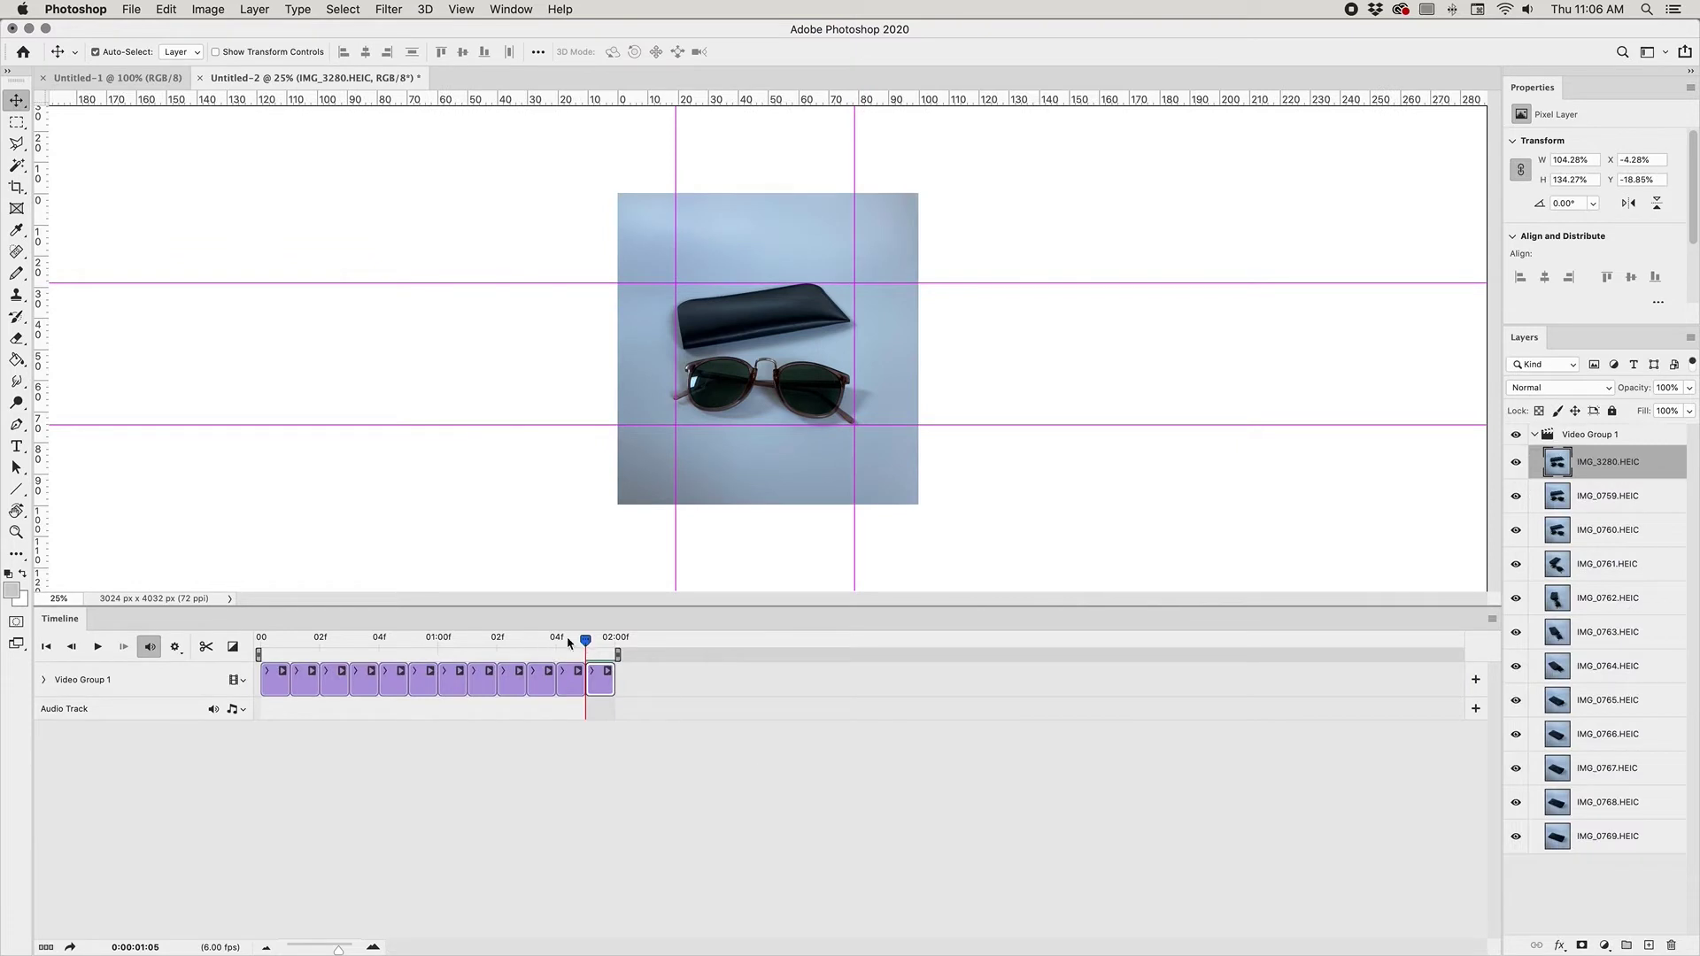
Step: Compare the first and last frames, and crop the canvas height further to about 2762 px
{"action": "left_click_drag", "start_coordinate": [569, 643], "coordinate": [185, 700]}
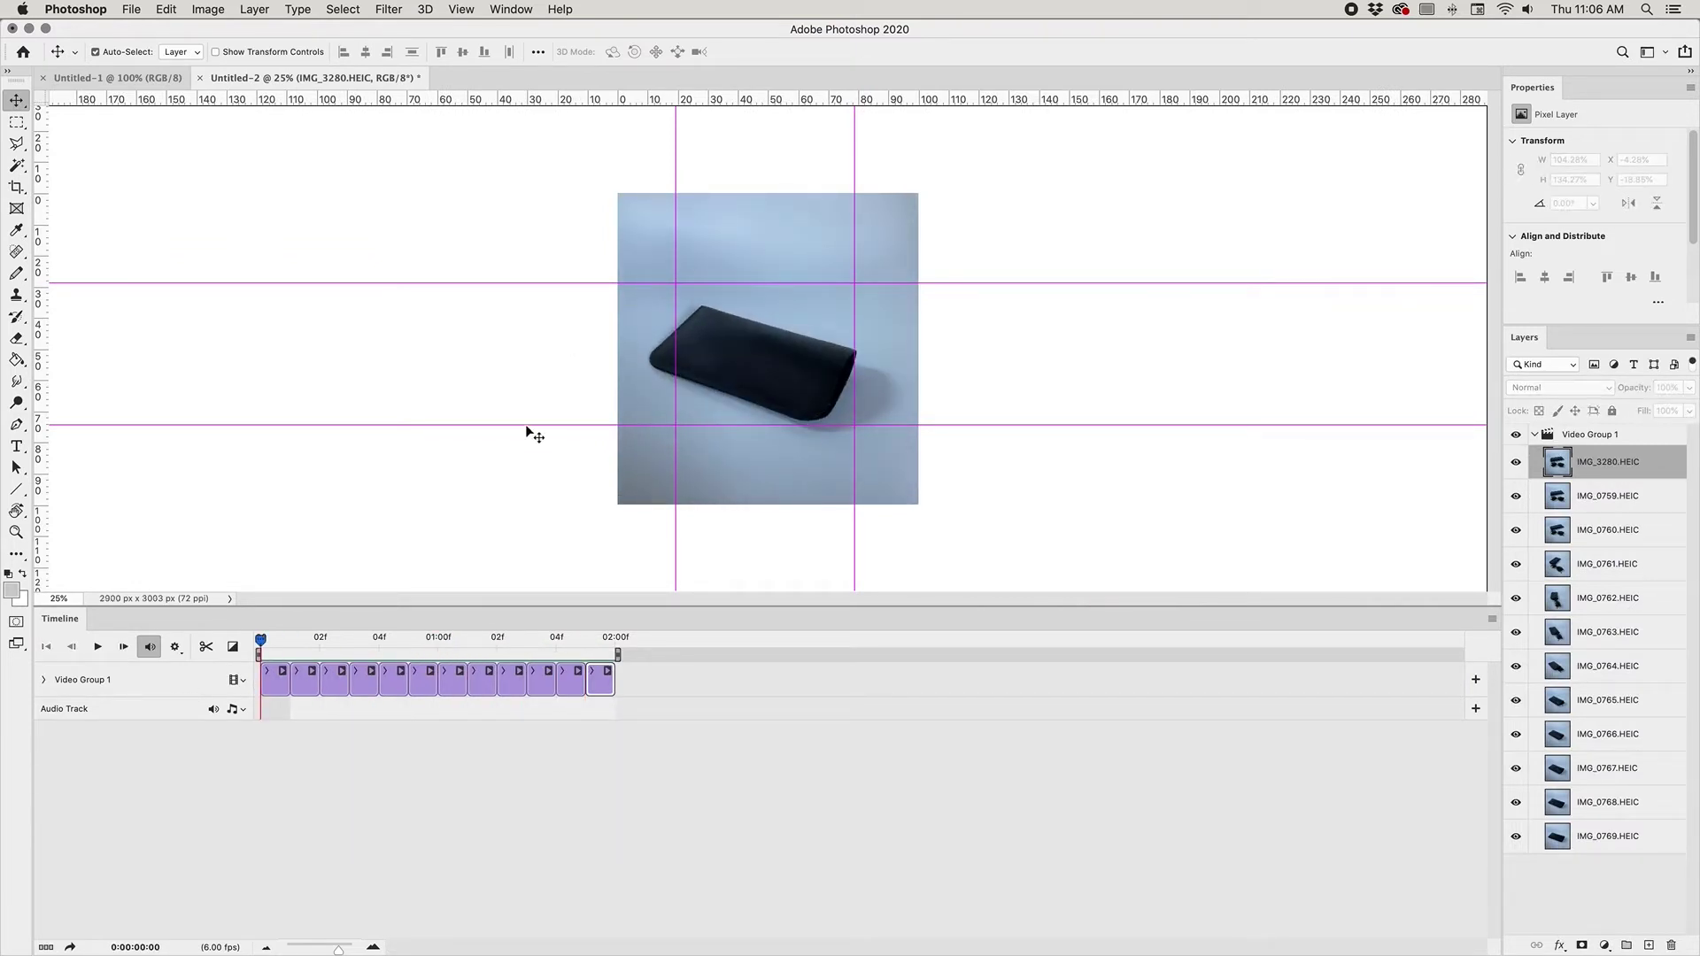
{"action": "left_click_drag", "start_coordinate": [274, 644], "coordinate": [618, 653]}
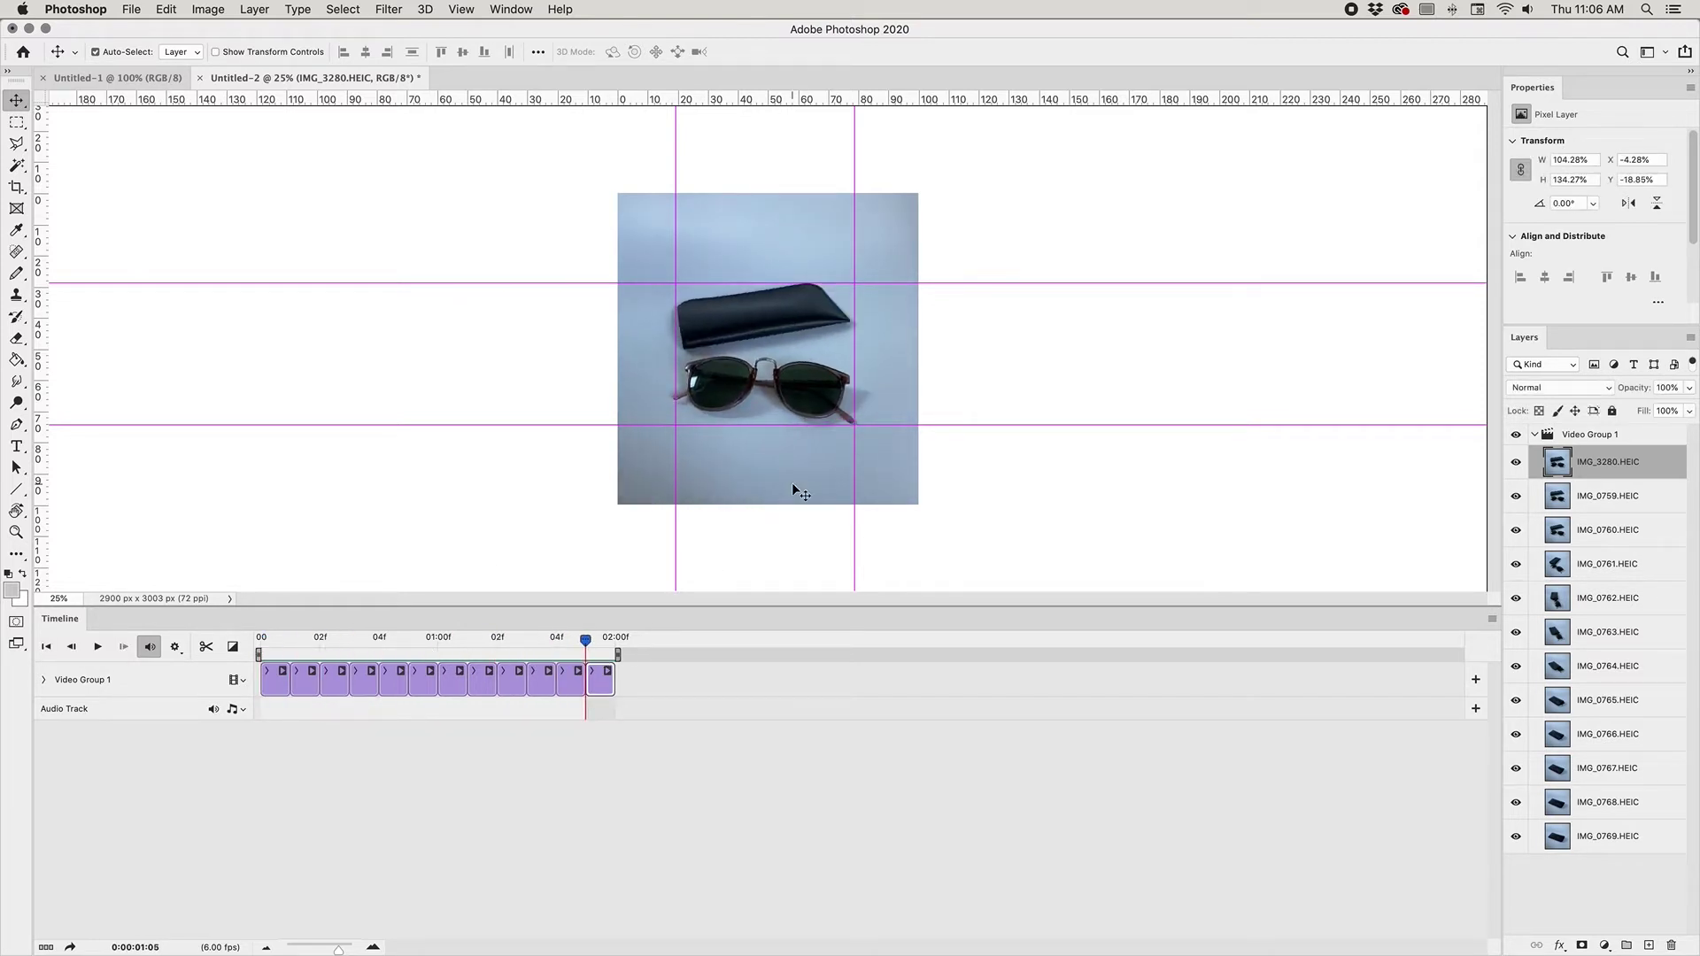
{"action": "left_click", "coordinate": [16, 187]}
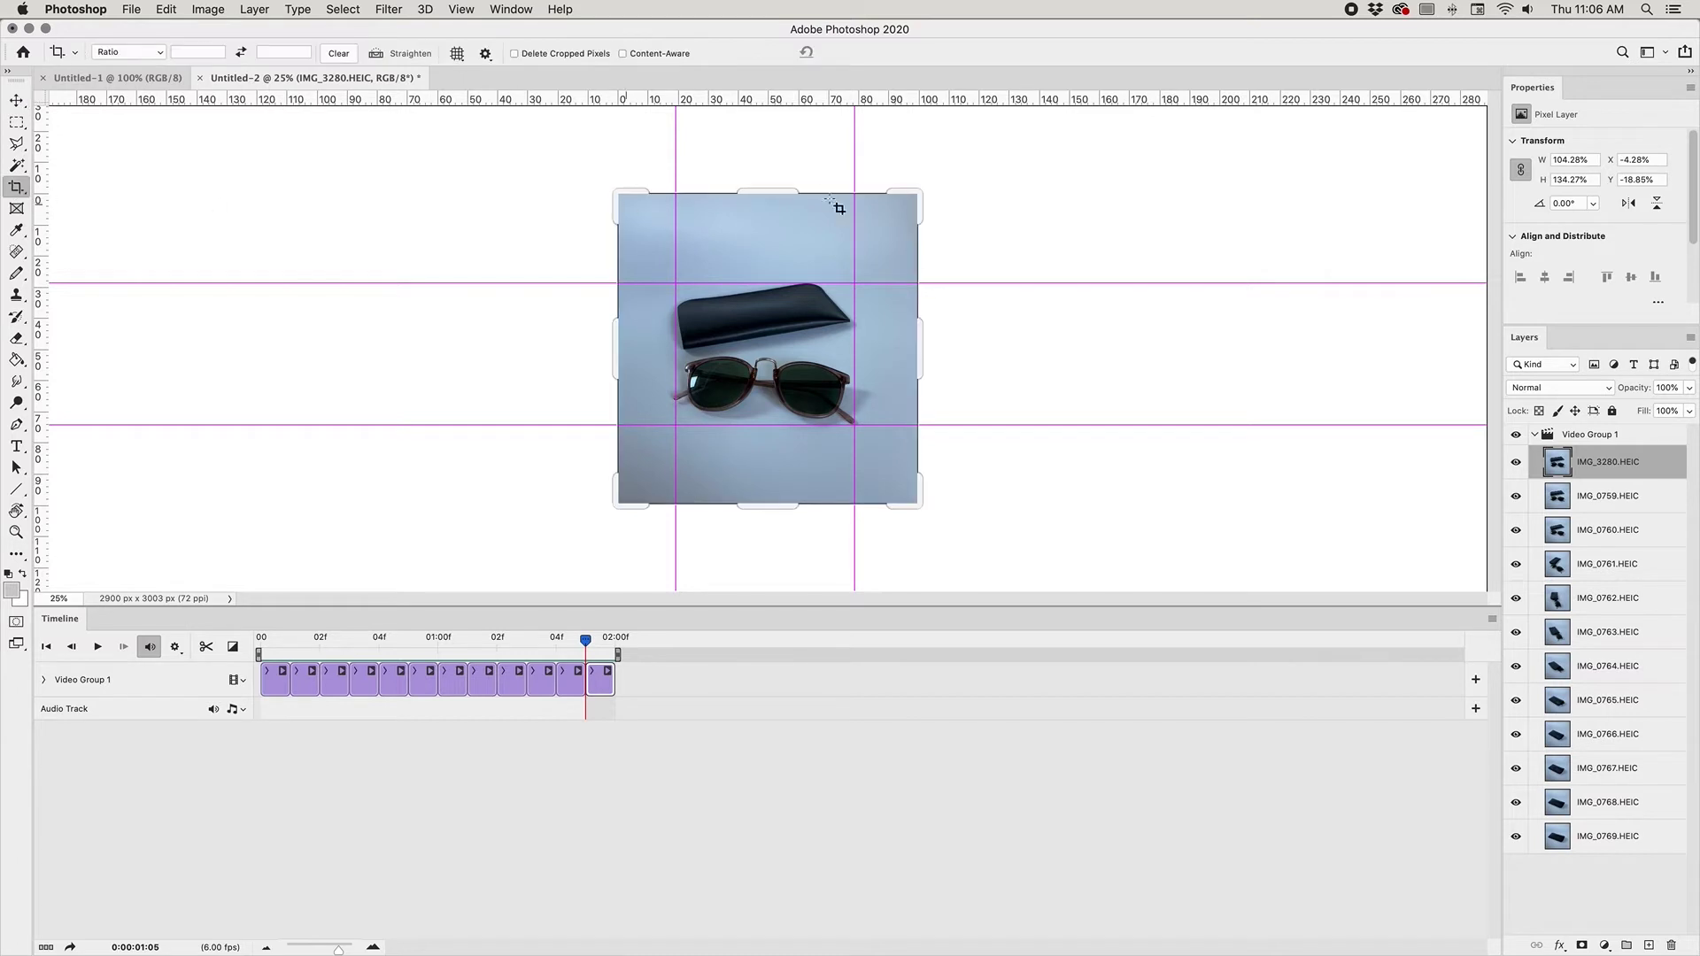
{"action": "left_click_drag", "start_coordinate": [773, 189], "coordinate": [774, 204]}
{"action": "key", "text": "Return"}
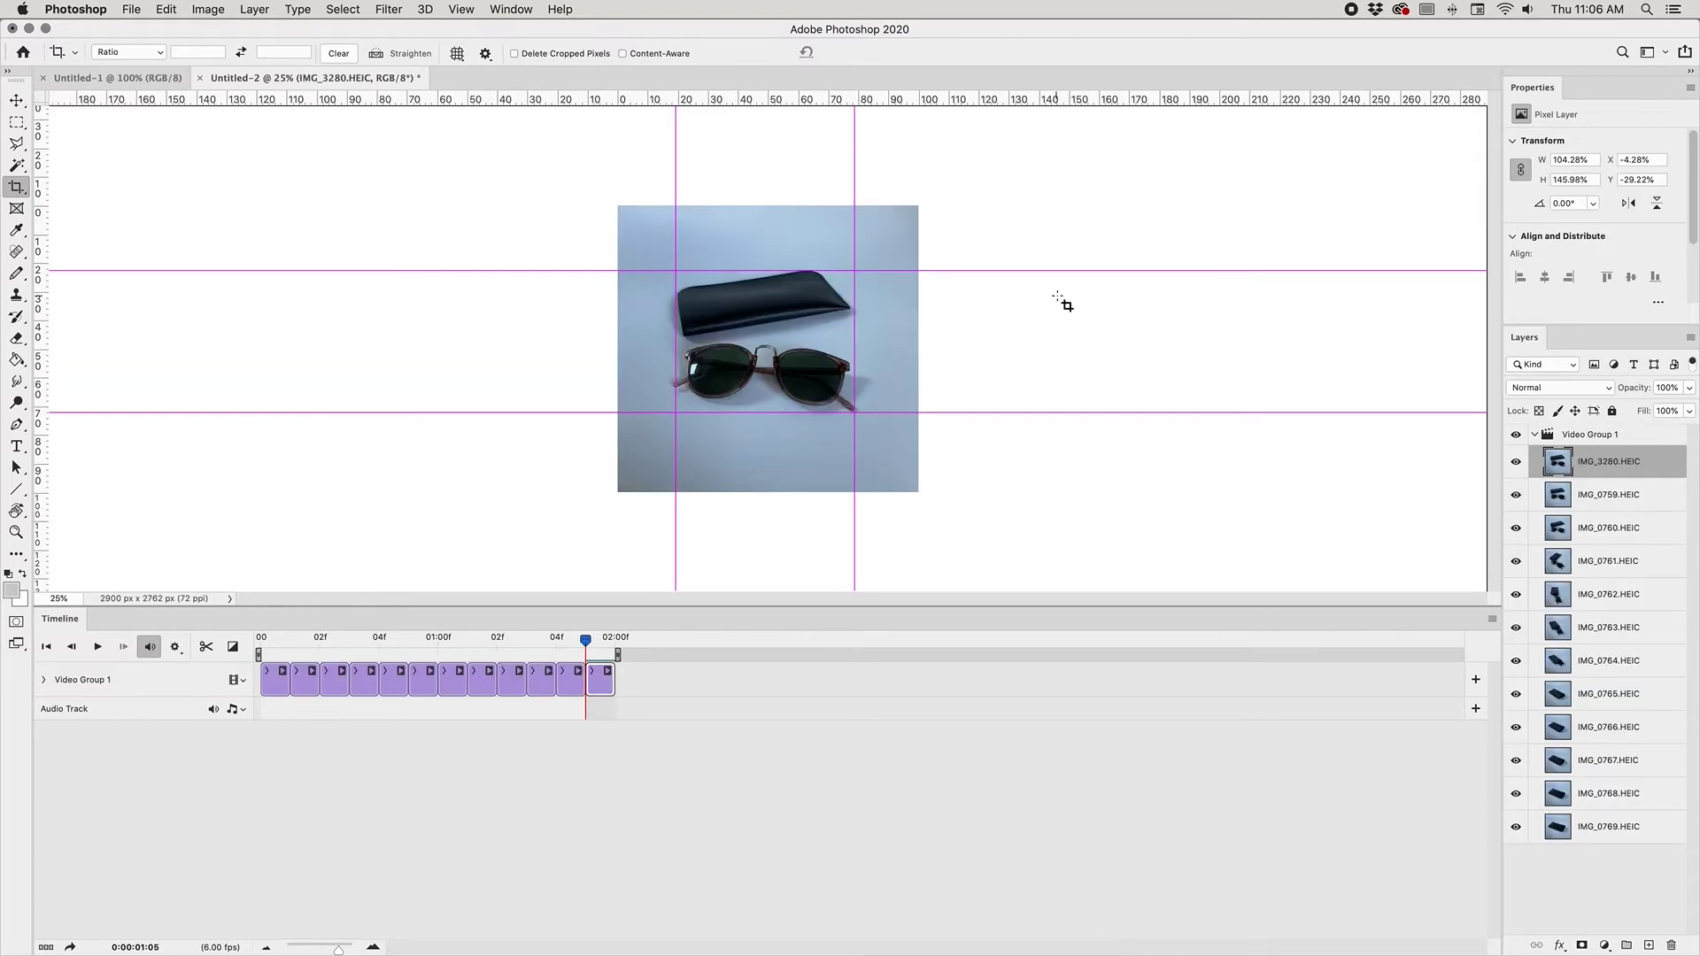
Step: Preview the cropped frames without guides from the last back to the first, and show the guides again
{"action": "key", "text": "super"}
{"action": "key", "text": "super+semicolon"}
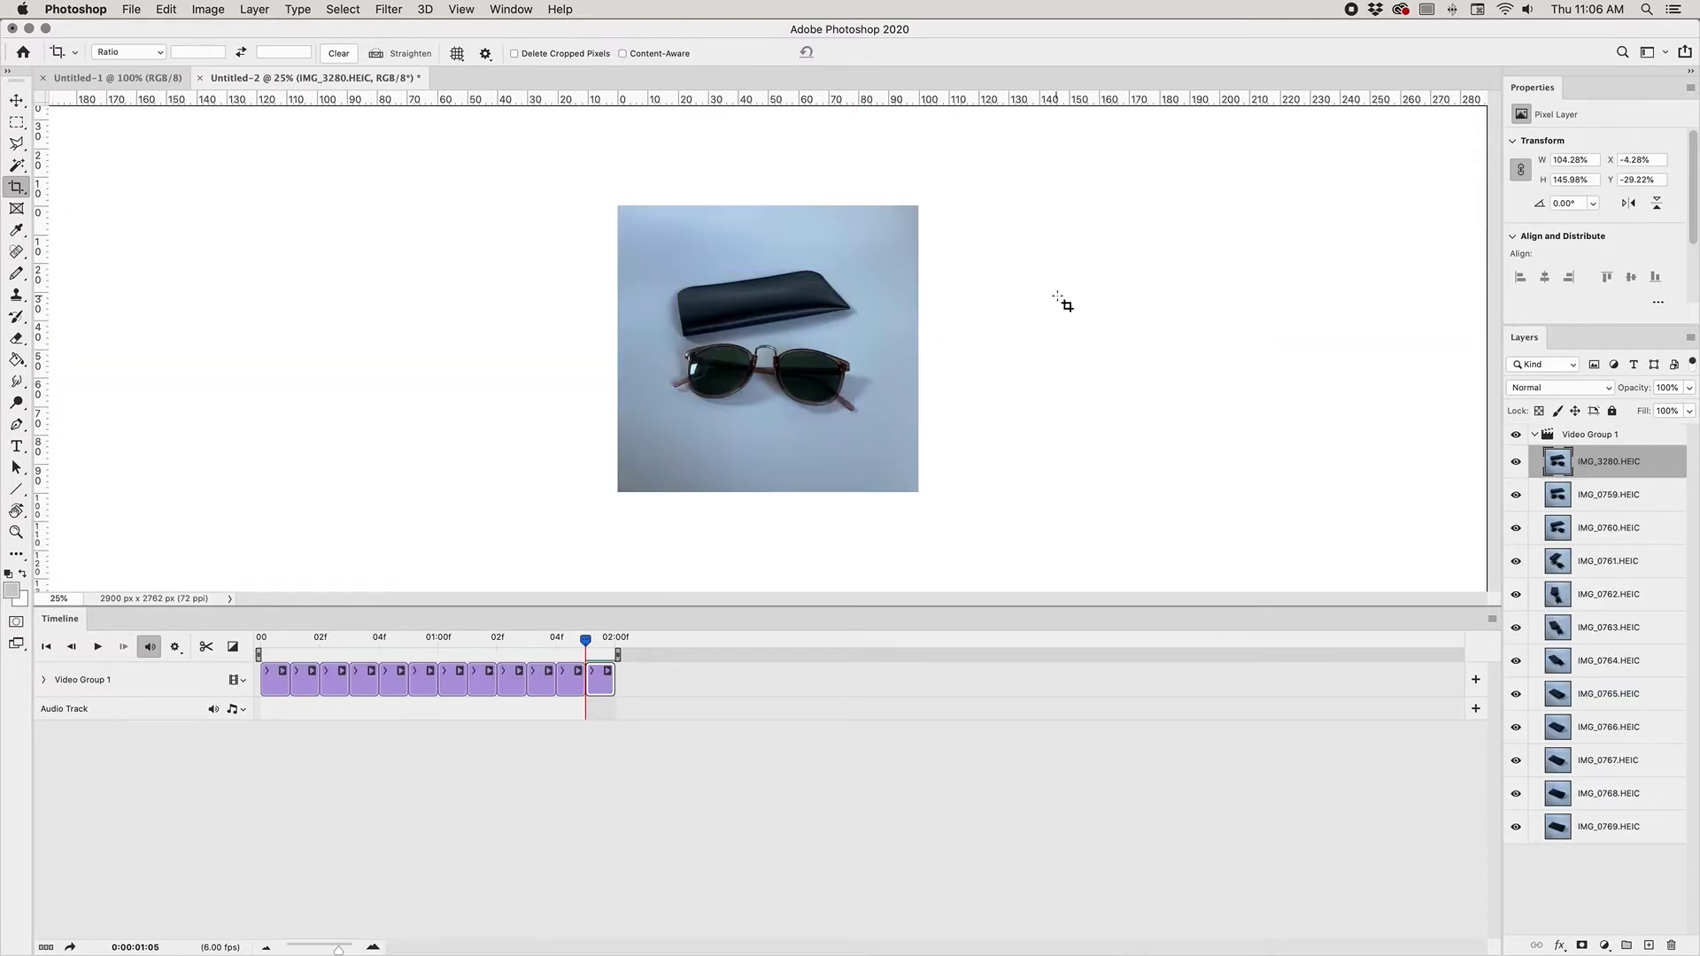
{"action": "key", "text": "super+semicolon"}
{"action": "key", "text": "super+semicolon"}
{"action": "key", "text": "super+equal"}
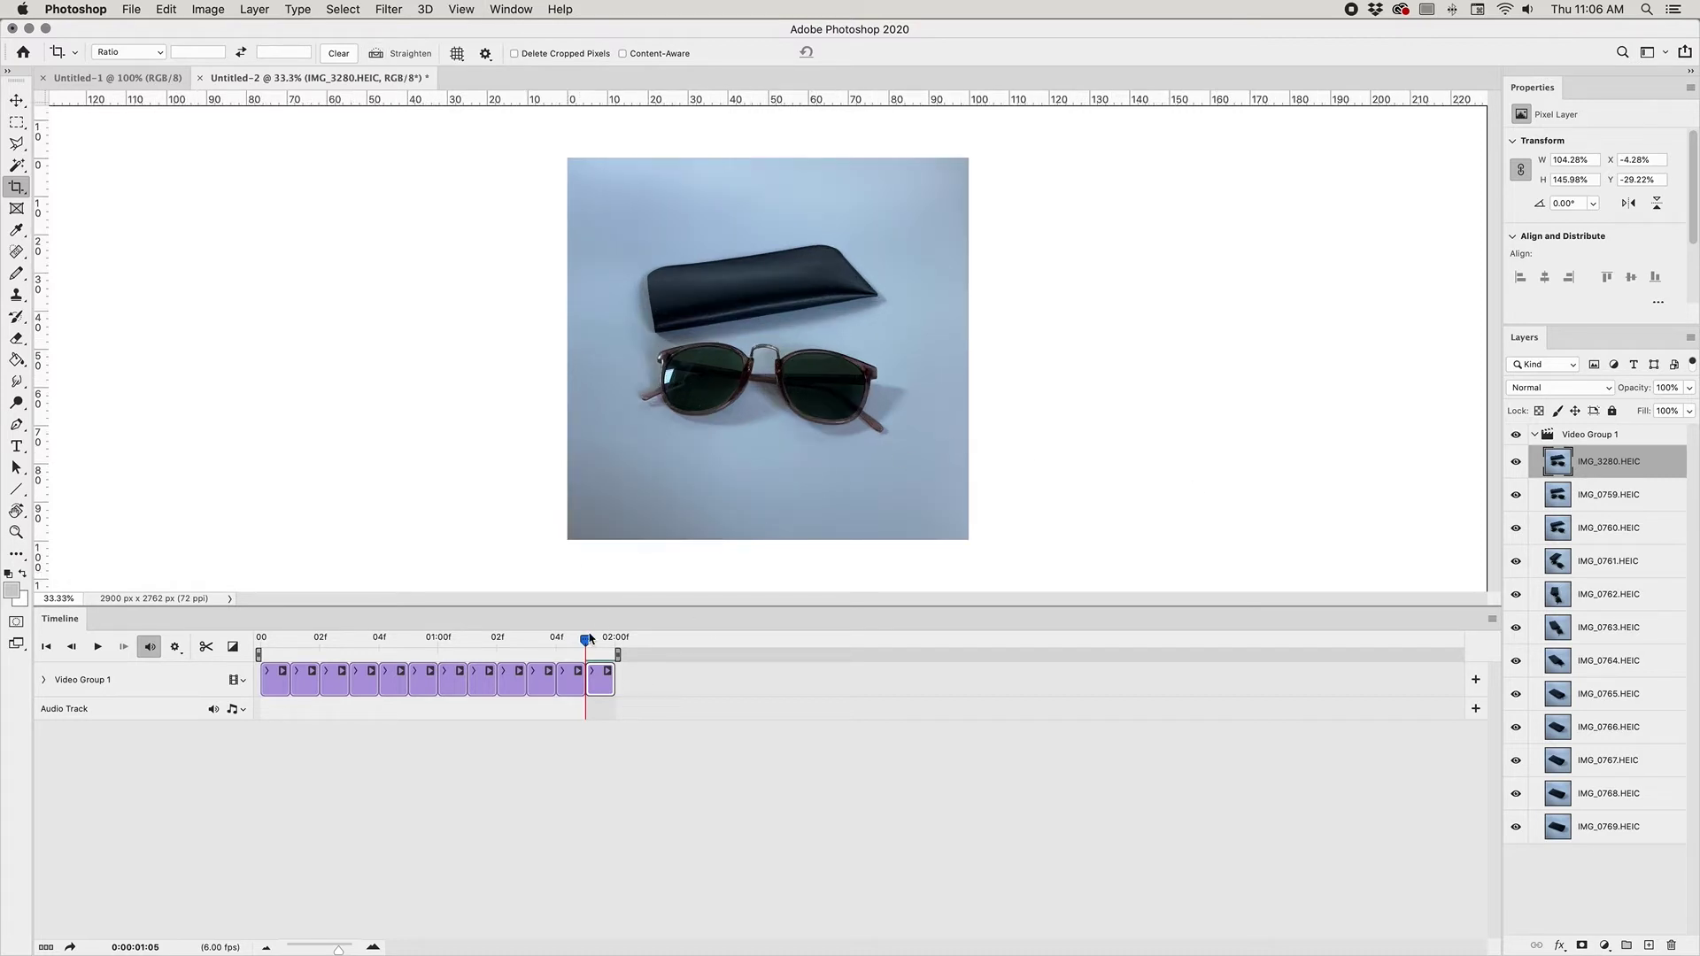
{"action": "left_click_drag", "start_coordinate": [583, 648], "coordinate": [201, 692]}
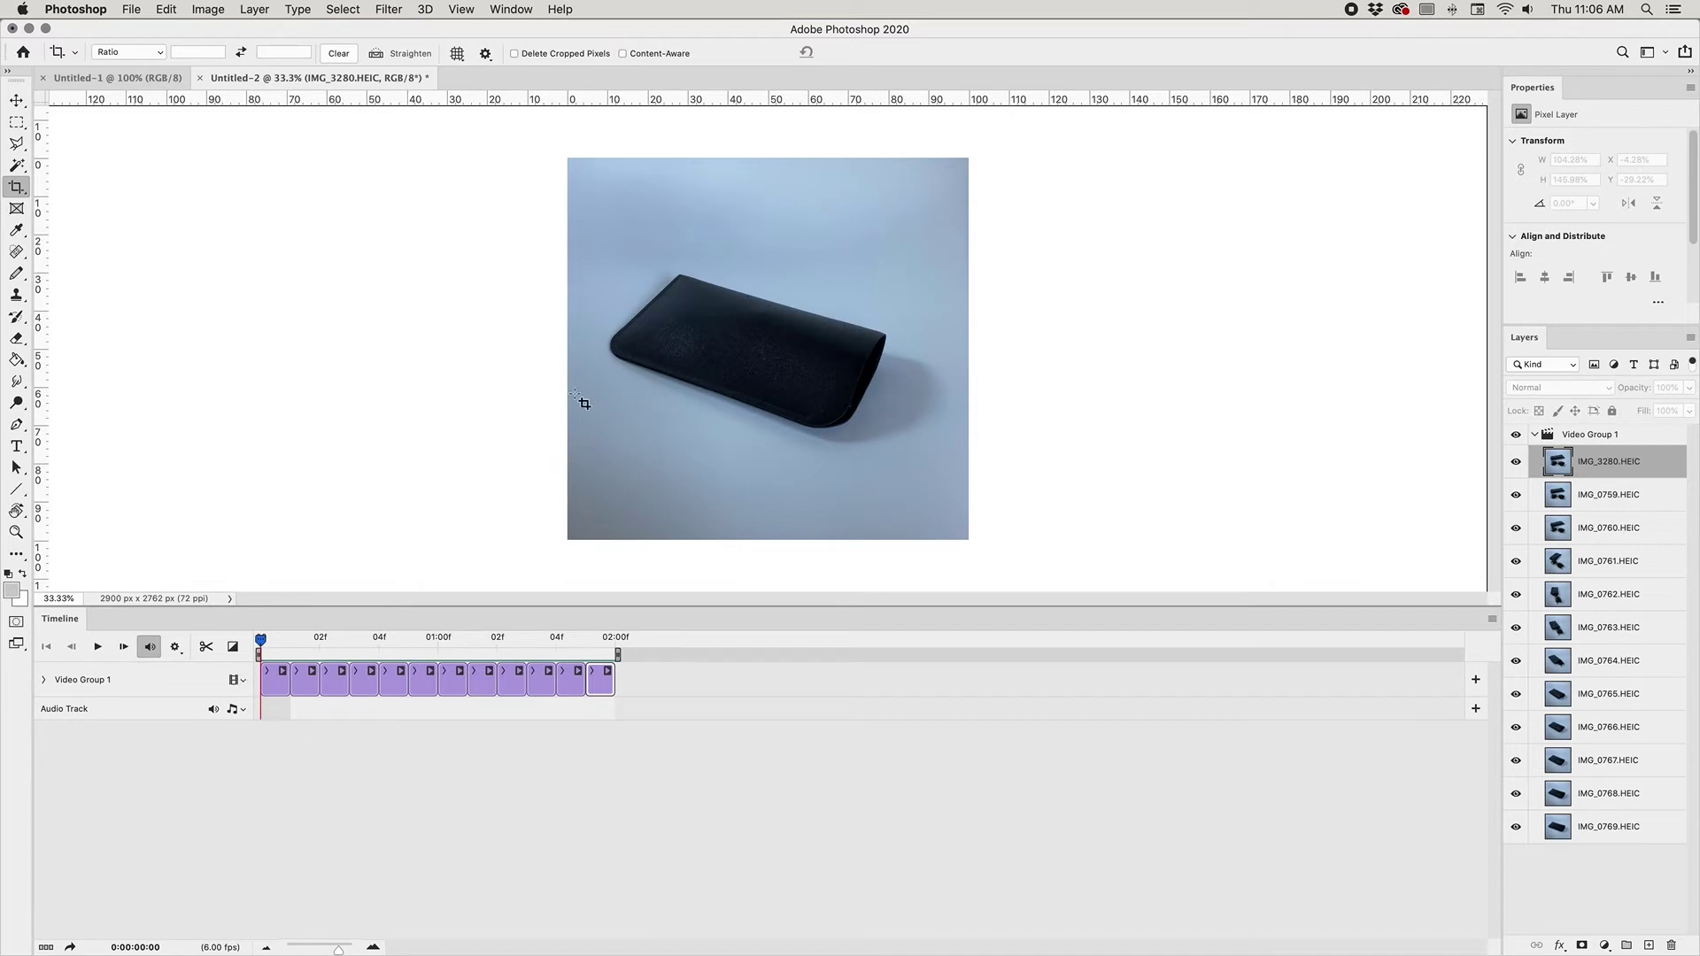
{"action": "key", "text": "super+apostrophe"}
{"action": "key", "text": "super+apostrophe"}
{"action": "key", "text": "super+semicolon"}
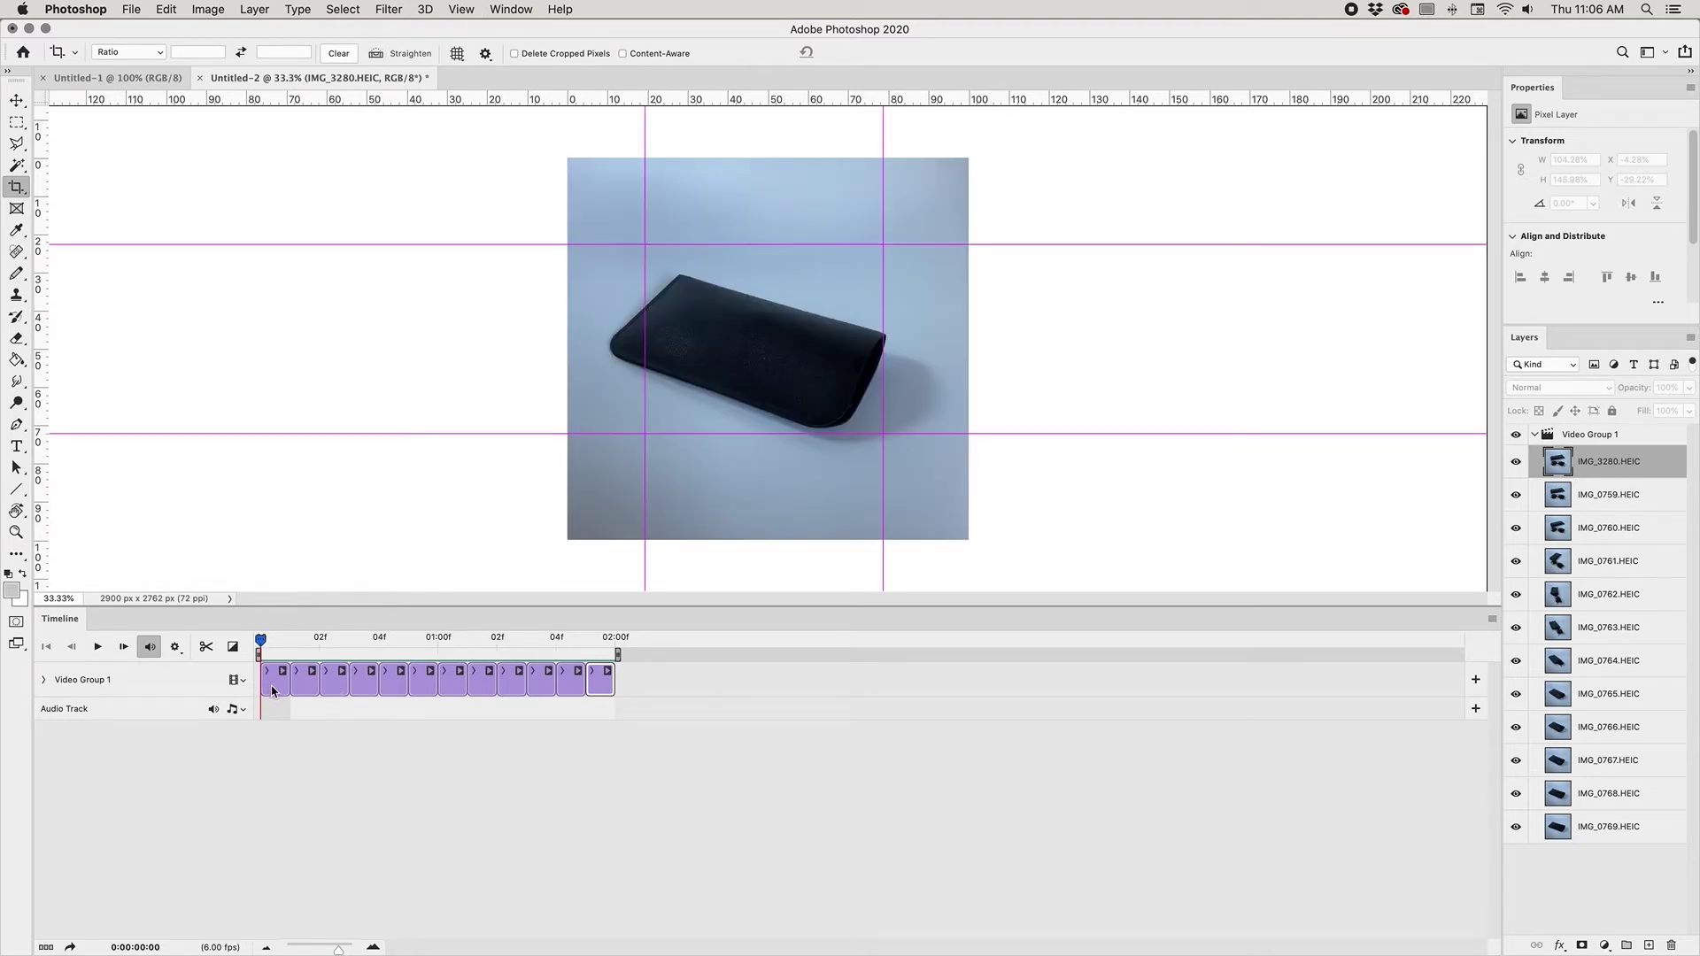
Step: Move the IMG_0769 photo in the first frame to center the case between the guides, at about X -1.07%, Y -34.47%
{"action": "left_click_drag", "start_coordinate": [274, 634], "coordinate": [241, 670]}
{"action": "left_click", "coordinate": [274, 691]}
{"action": "key", "text": "super+t"}
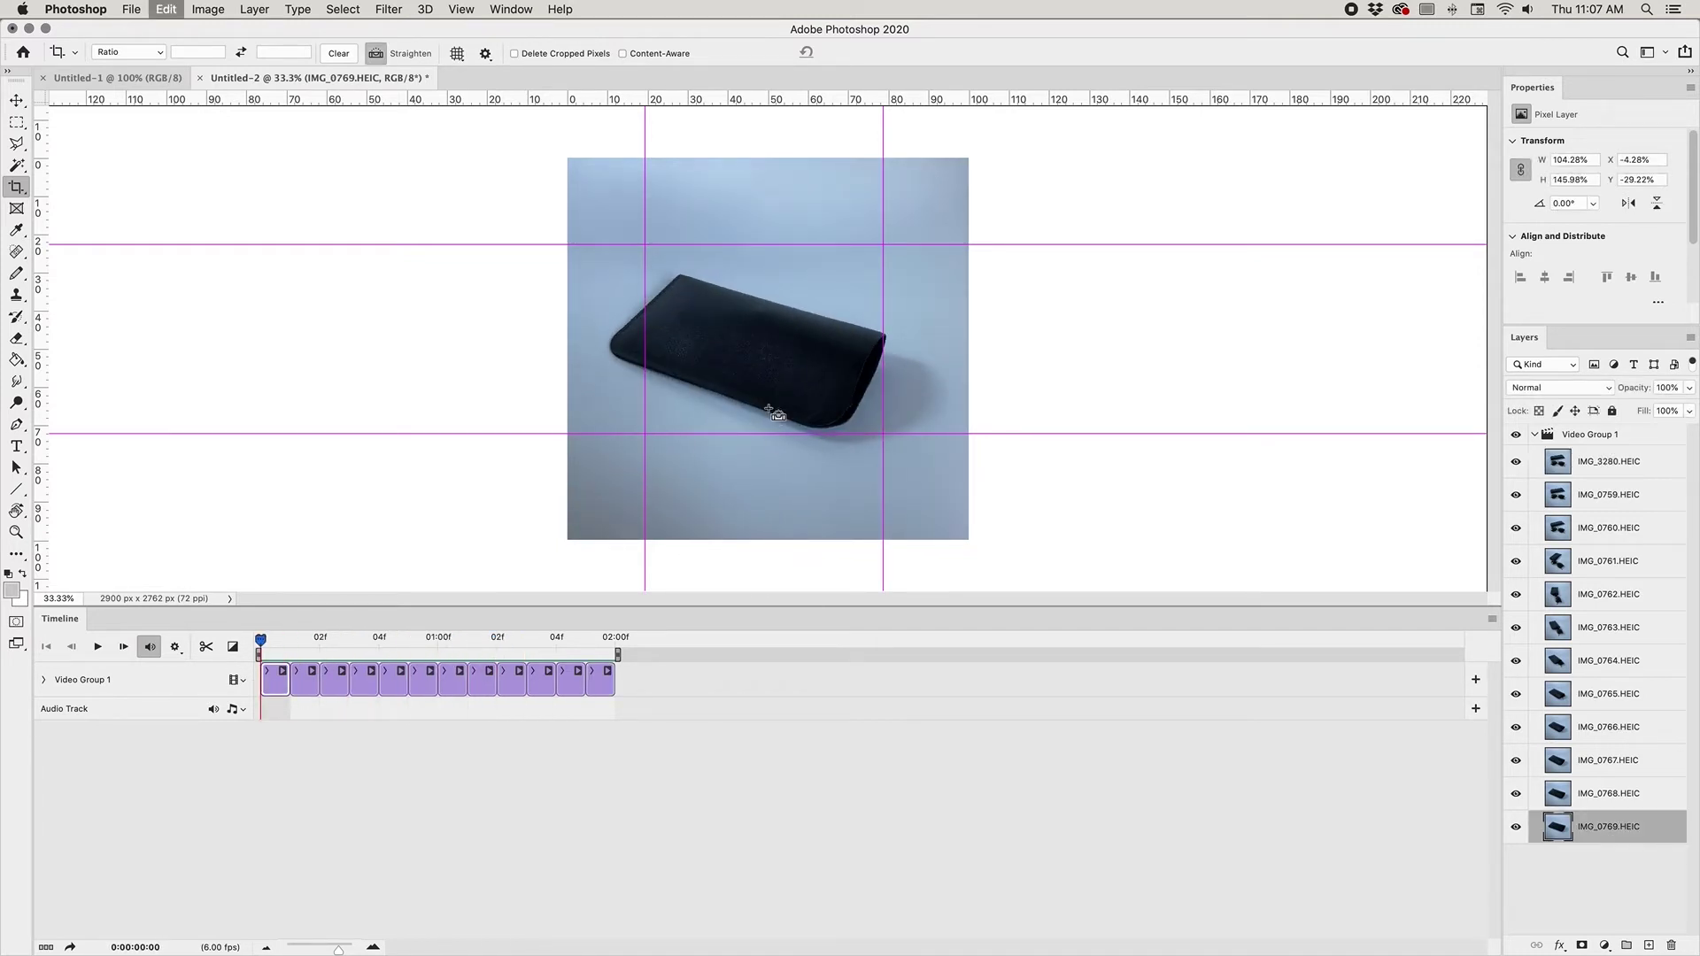
{"action": "left_click_drag", "start_coordinate": [784, 405], "coordinate": [797, 382]}
{"action": "key", "text": "Return"}
{"action": "key", "text": "c"}
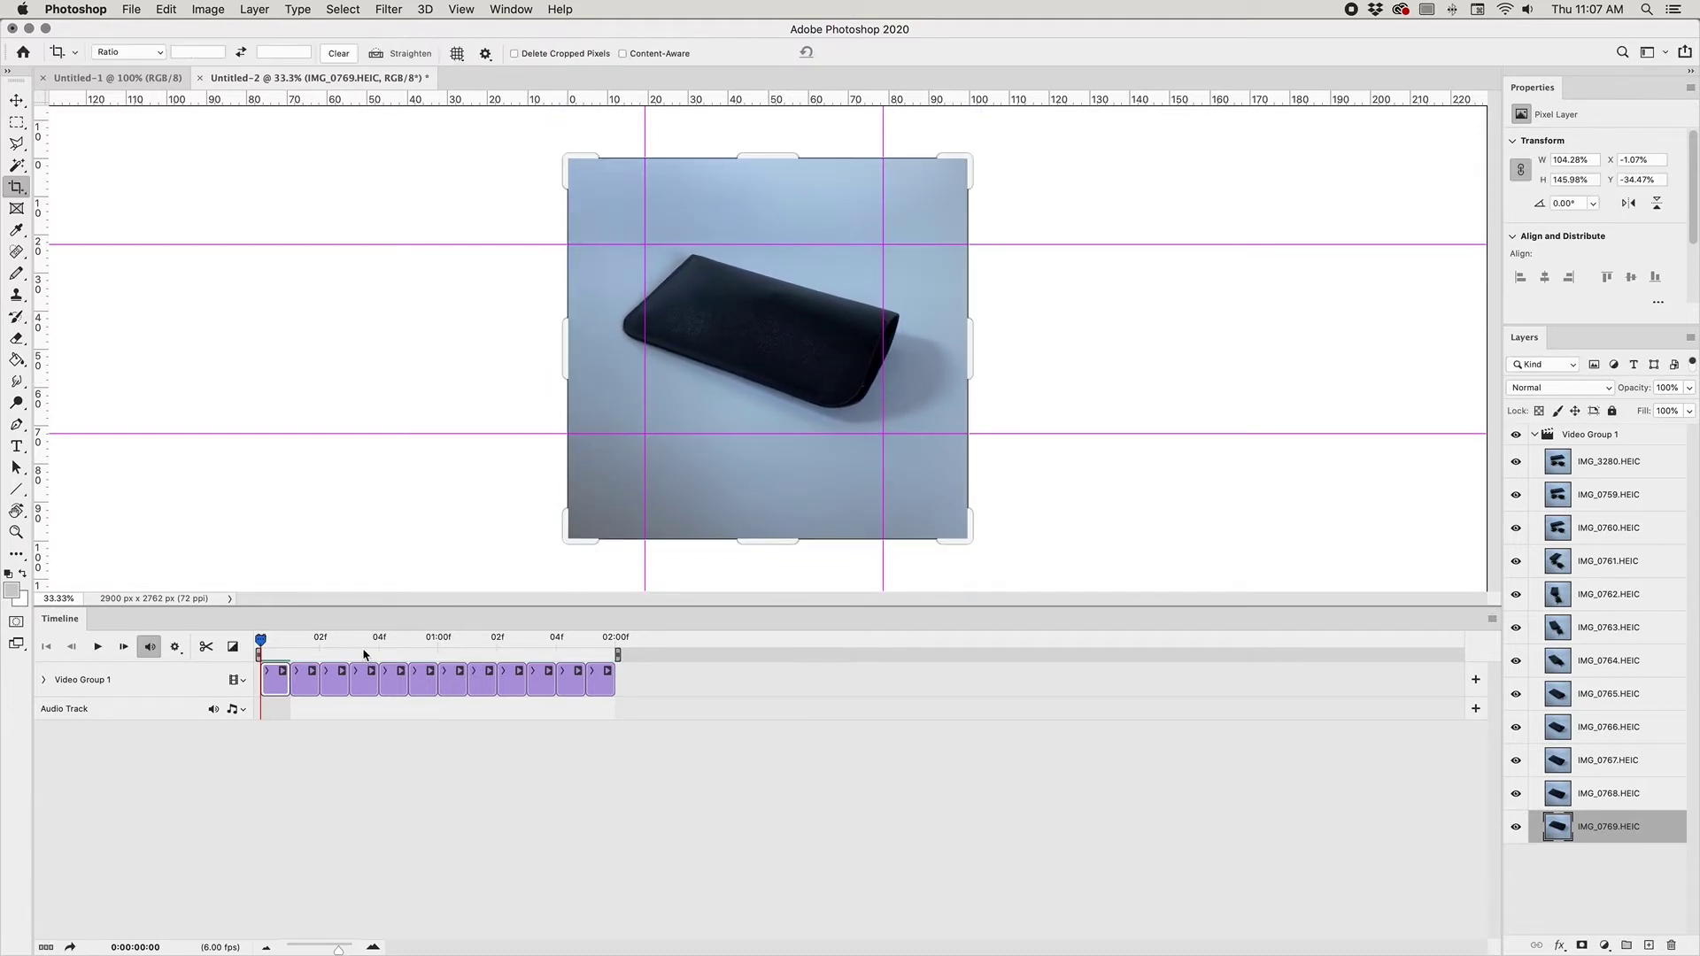
Step: Move the IMG_0768 photo in the second frame to center the case between the guides, at about X -0.93%, Y -33.45%
{"action": "left_click", "coordinate": [295, 645]}
{"action": "left_click", "coordinate": [314, 683]}
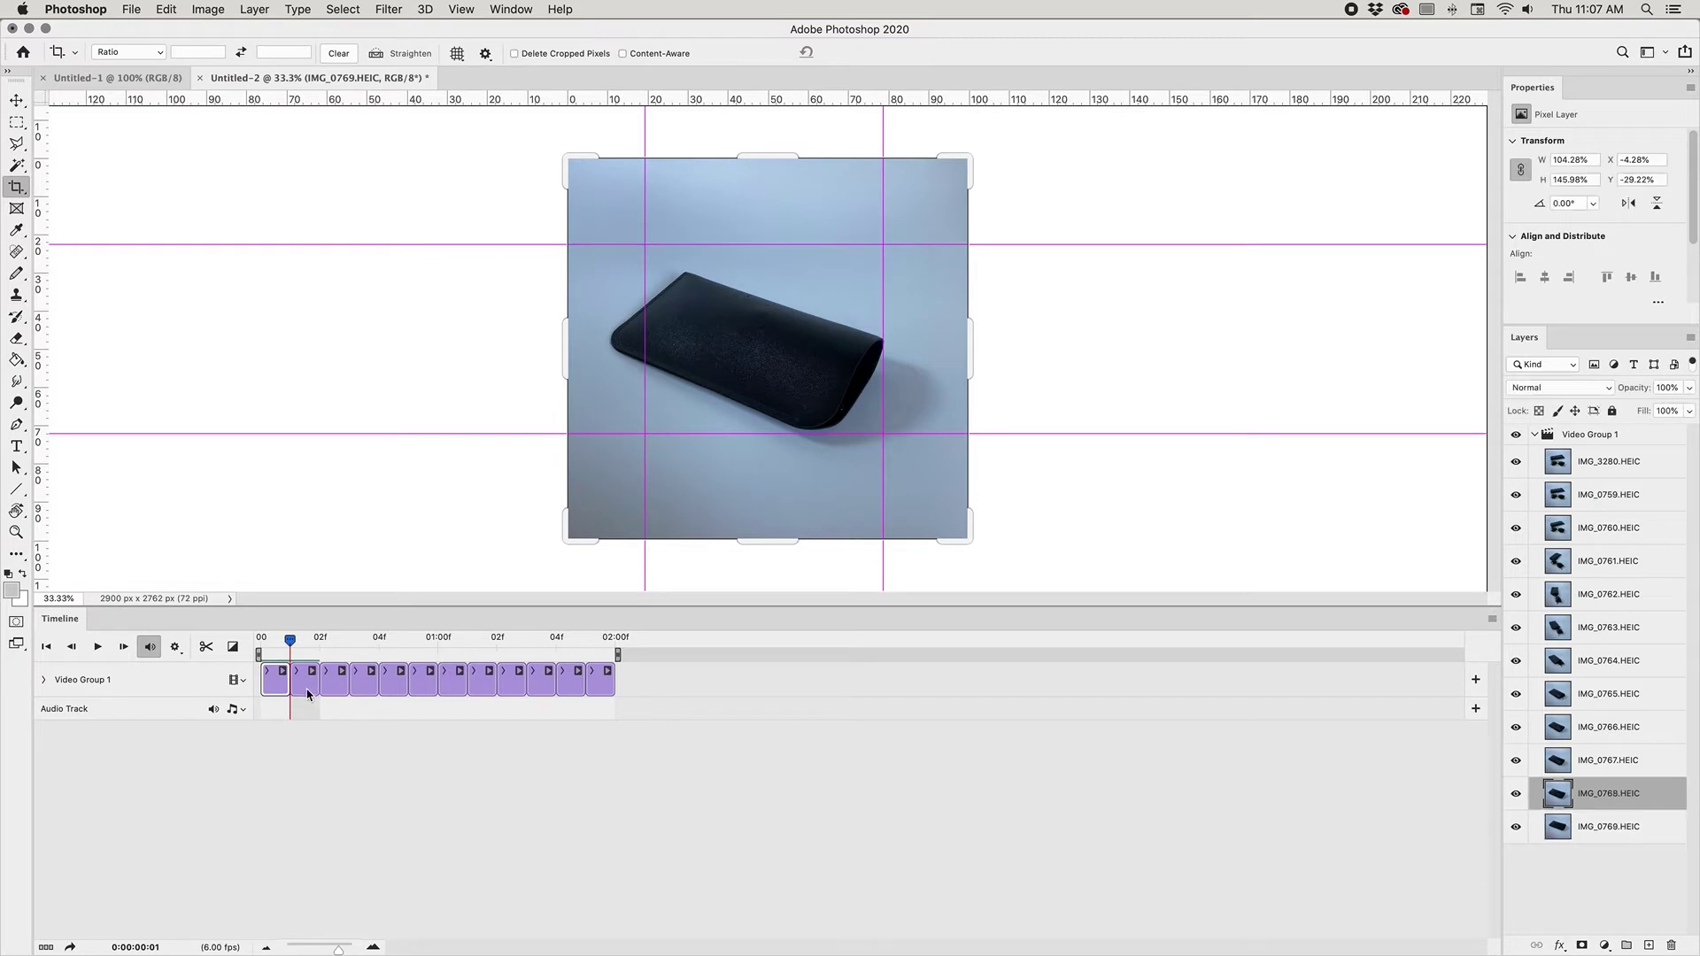
{"action": "key", "text": "super+t"}
{"action": "left_click_drag", "start_coordinate": [772, 363], "coordinate": [786, 345]}
{"action": "key", "text": "Return"}
{"action": "key", "text": "c"}
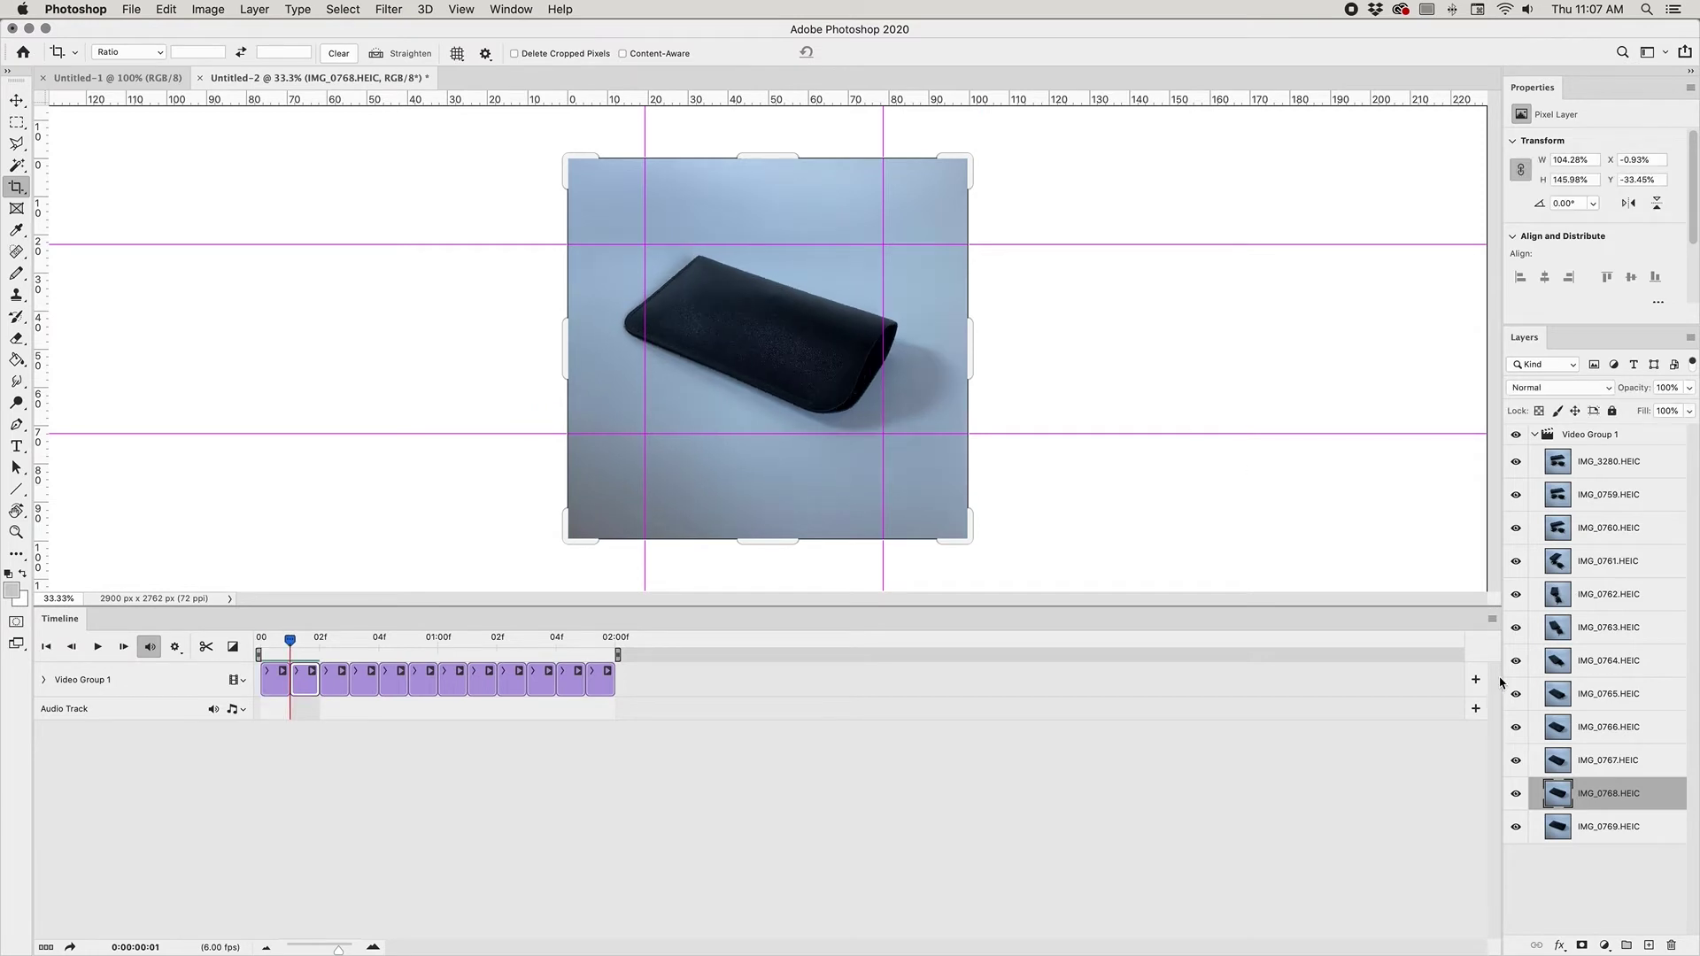
Step: Check the timeline options and preview the frames around the repositioned IMG_0768 clip
{"action": "left_click", "coordinate": [1492, 619]}
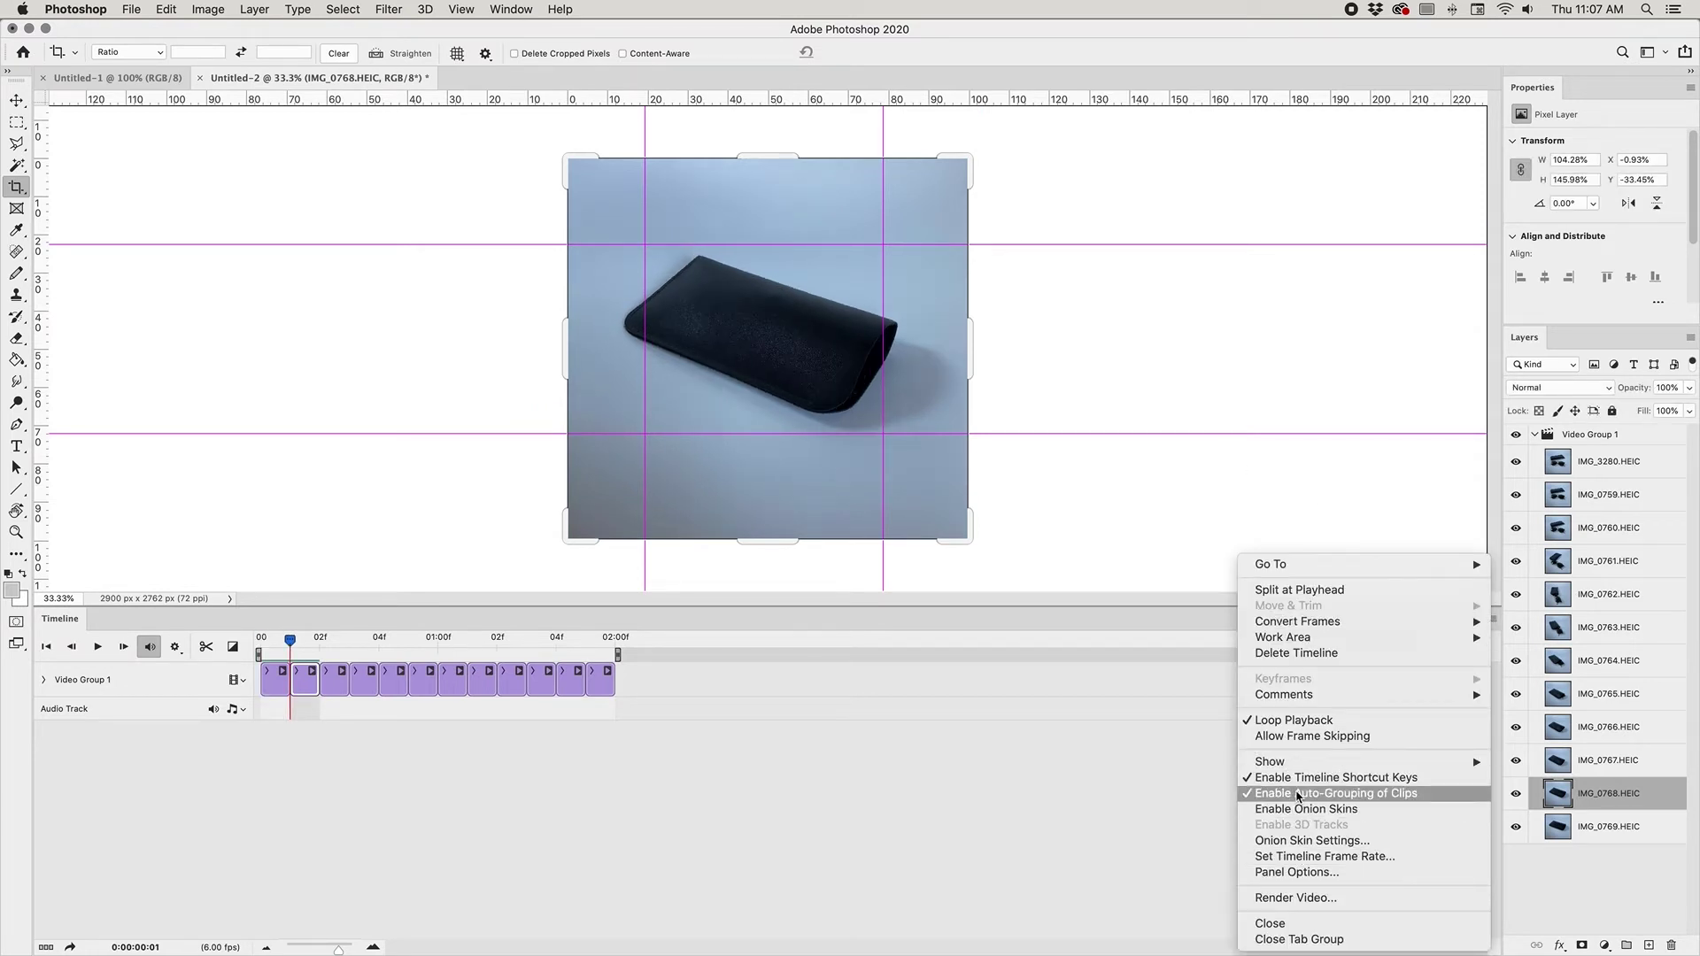
{"action": "left_click", "coordinate": [1054, 479]}
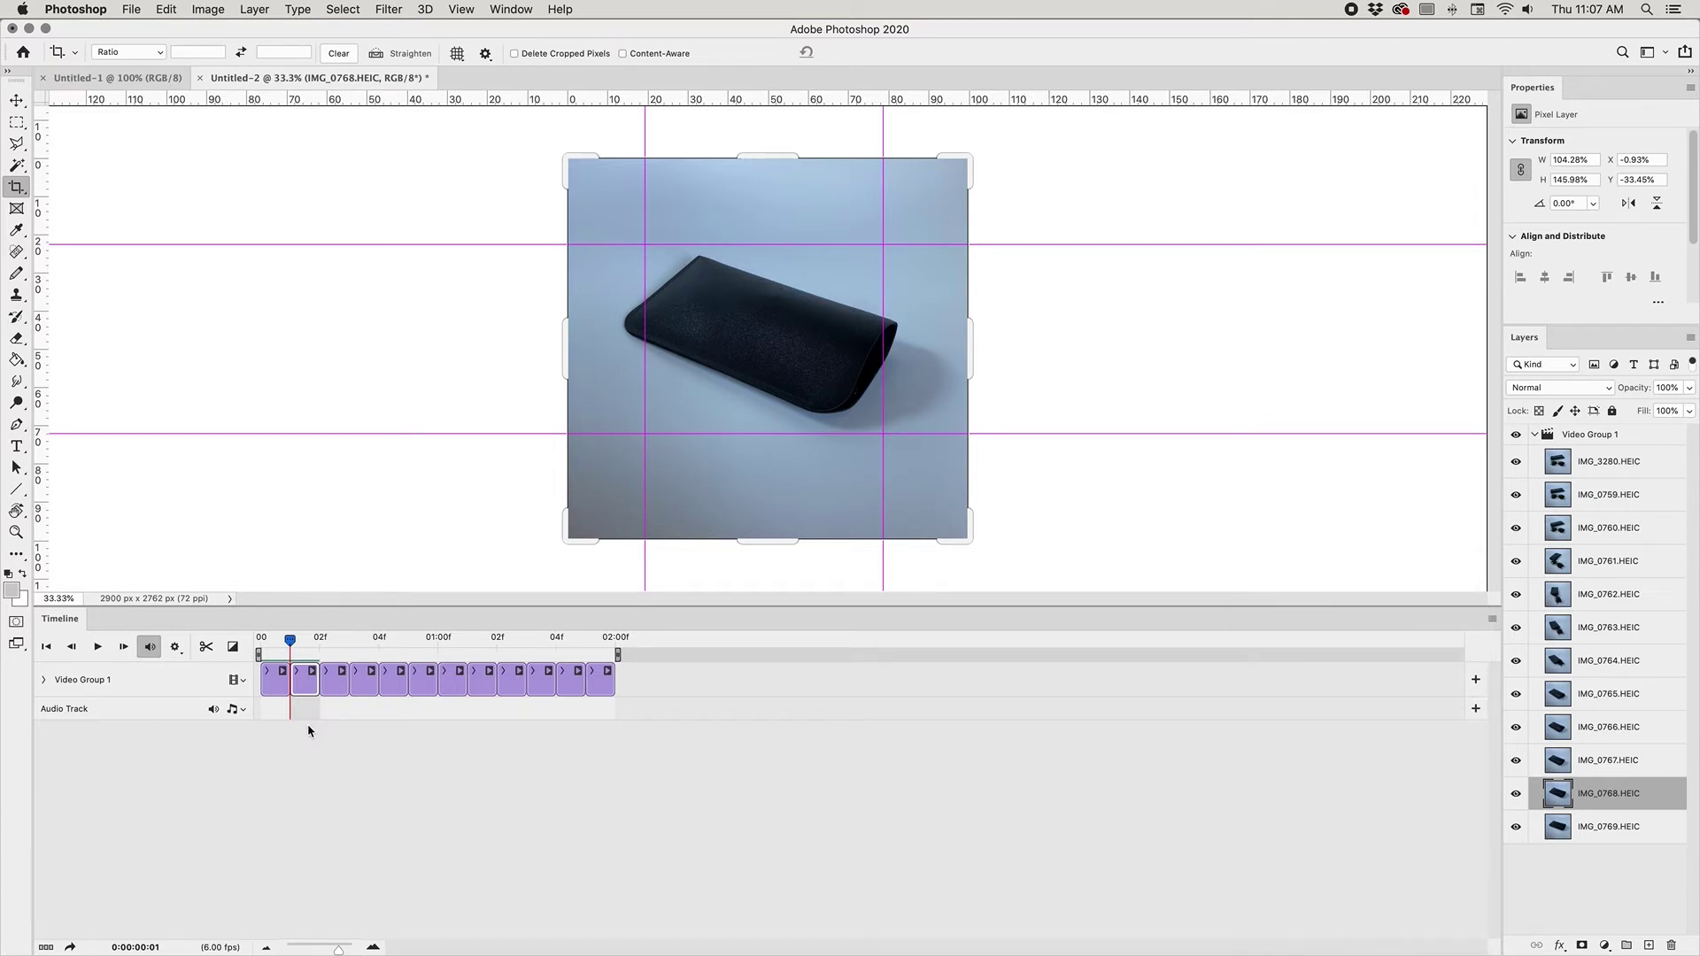
{"action": "key", "text": "space"}
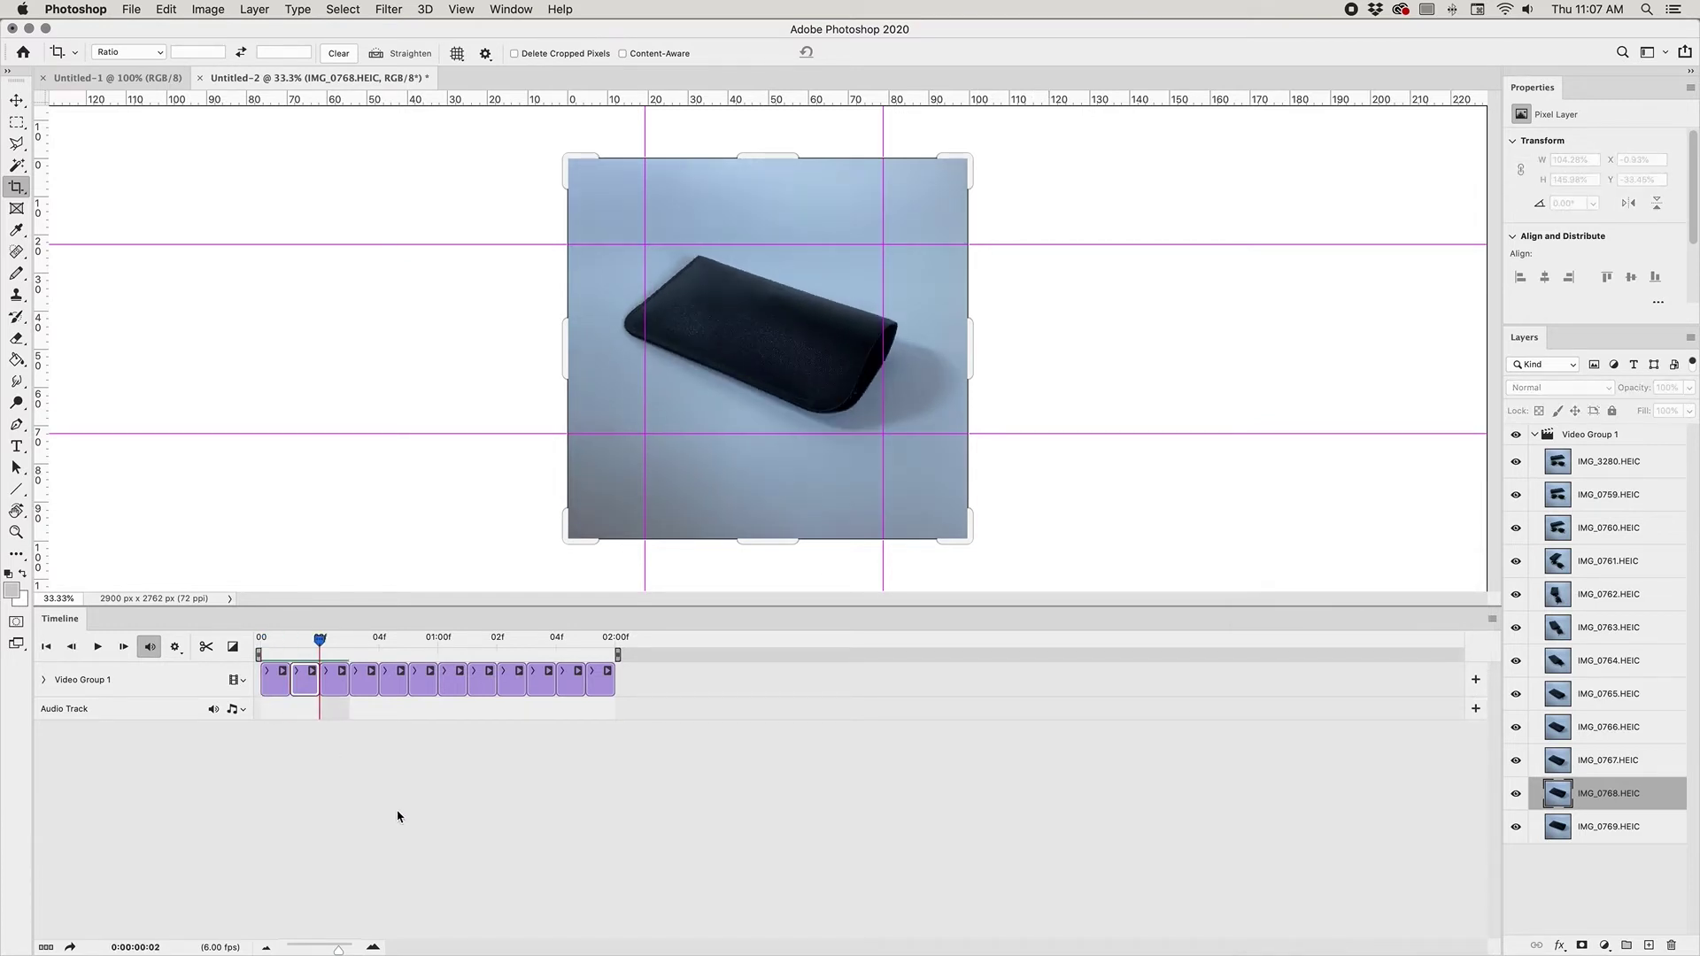
{"action": "key", "text": "space"}
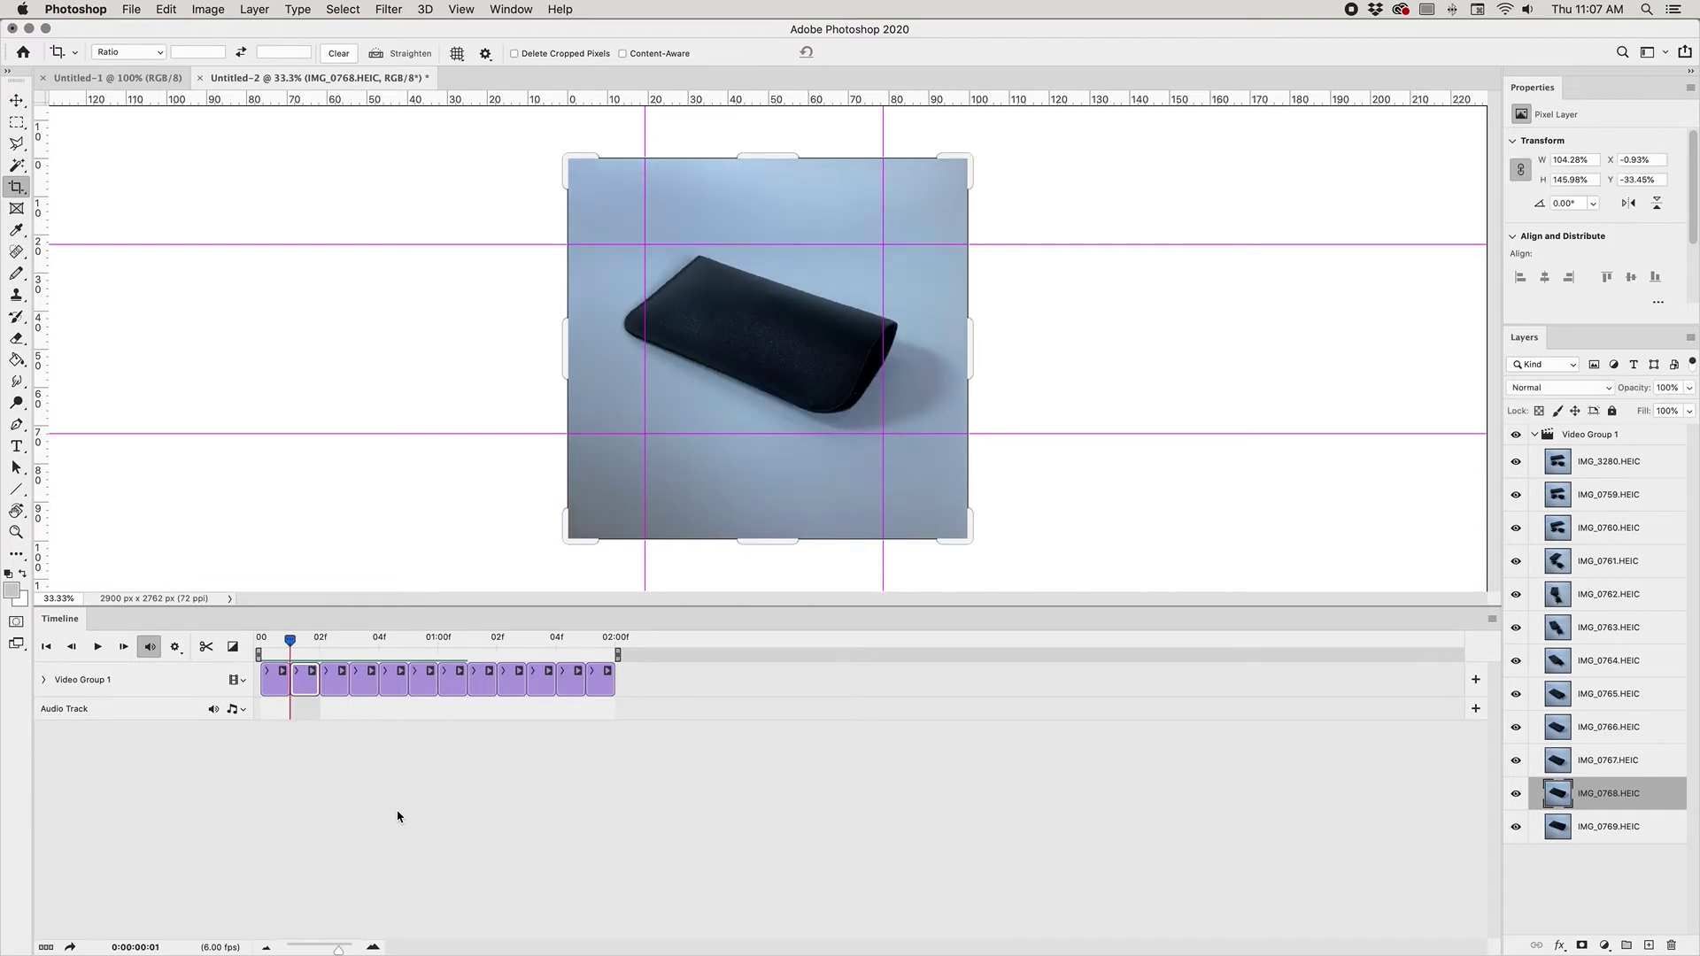
Step: Move the IMG_0767 photo in the third frame to center the case between the guides, at about X 0.58%, Y -31.94%
{"action": "key", "text": "space"}
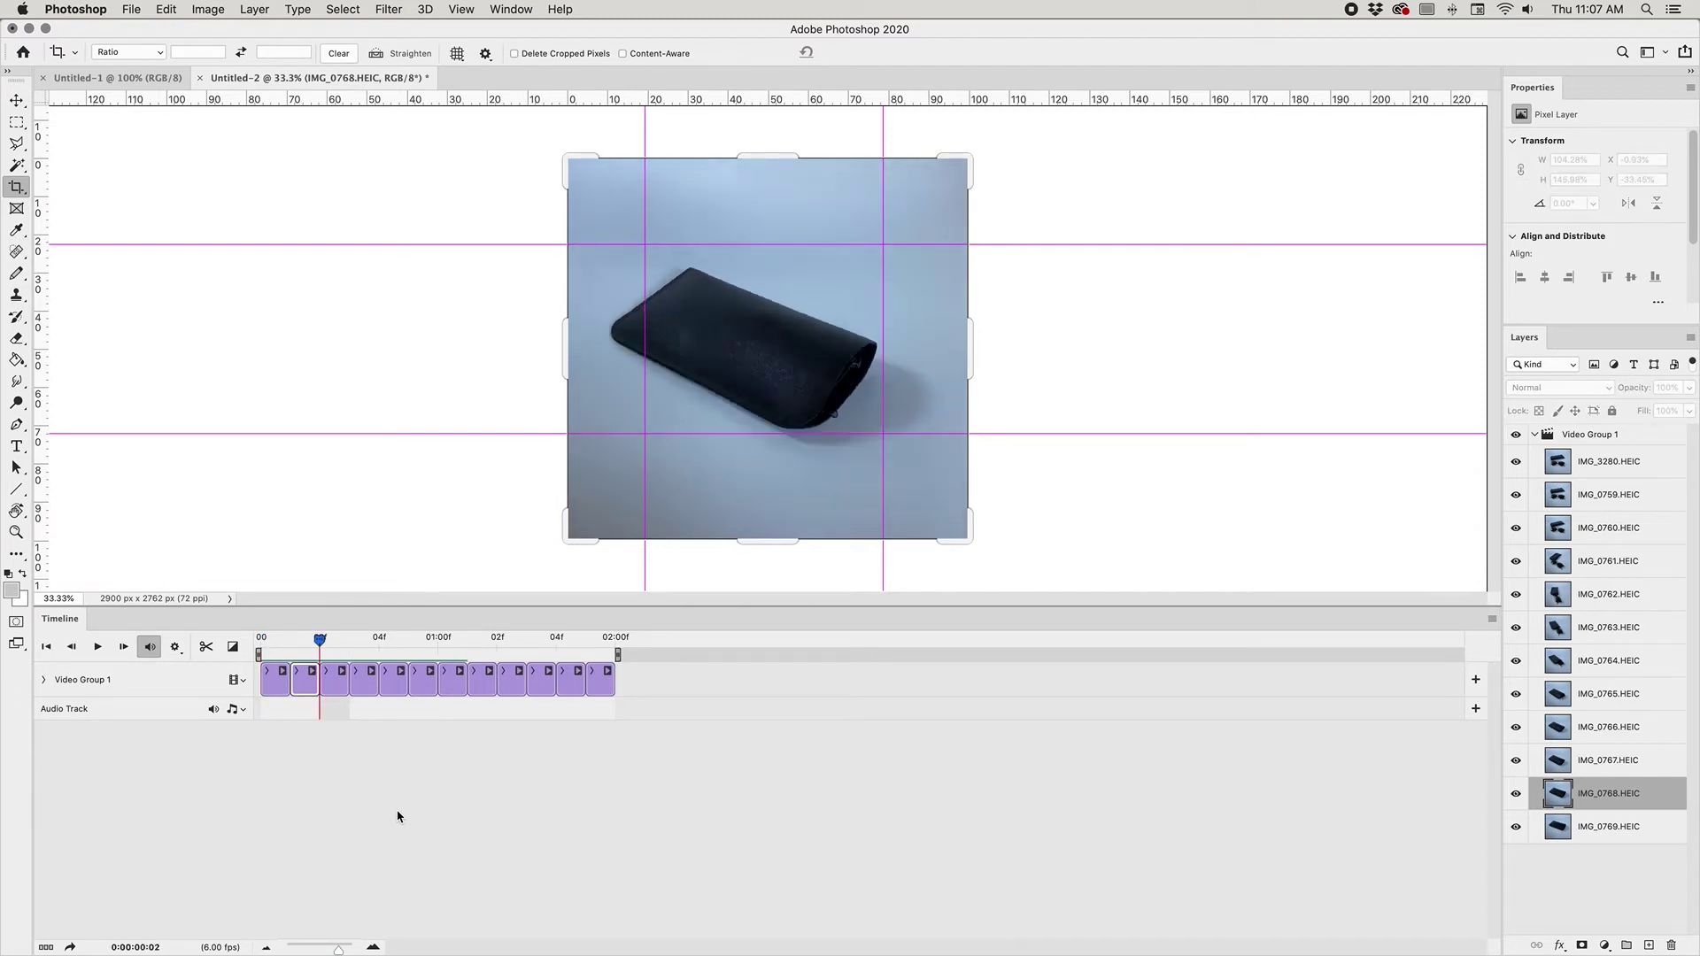
{"action": "left_click", "coordinate": [334, 693]}
{"action": "key", "text": "super+t"}
{"action": "left_click_drag", "start_coordinate": [802, 423], "coordinate": [819, 413]}
{"action": "key", "text": "Return"}
{"action": "key", "text": "c"}
{"action": "key", "text": "Home"}
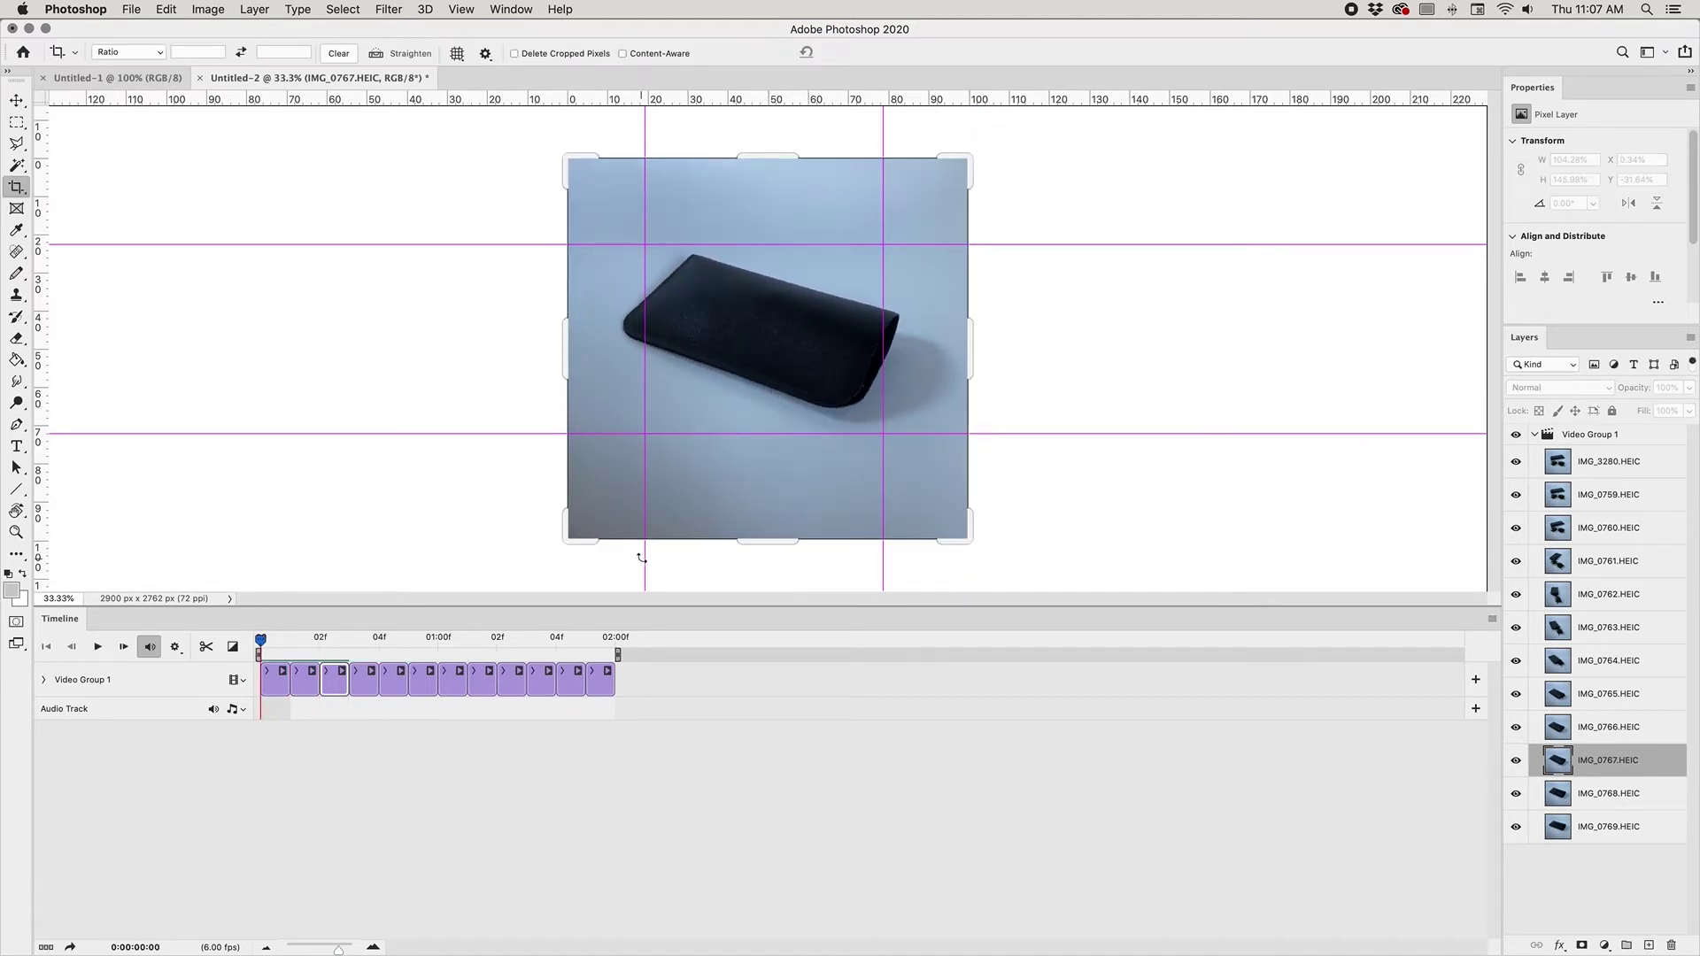
{"action": "key", "text": "space"}
Step: Move the IMG_0766 photo in the fourth frame to center the case between the guides, at about X 0.03%, Y -32.33%
{"action": "left_click", "coordinate": [365, 686]}
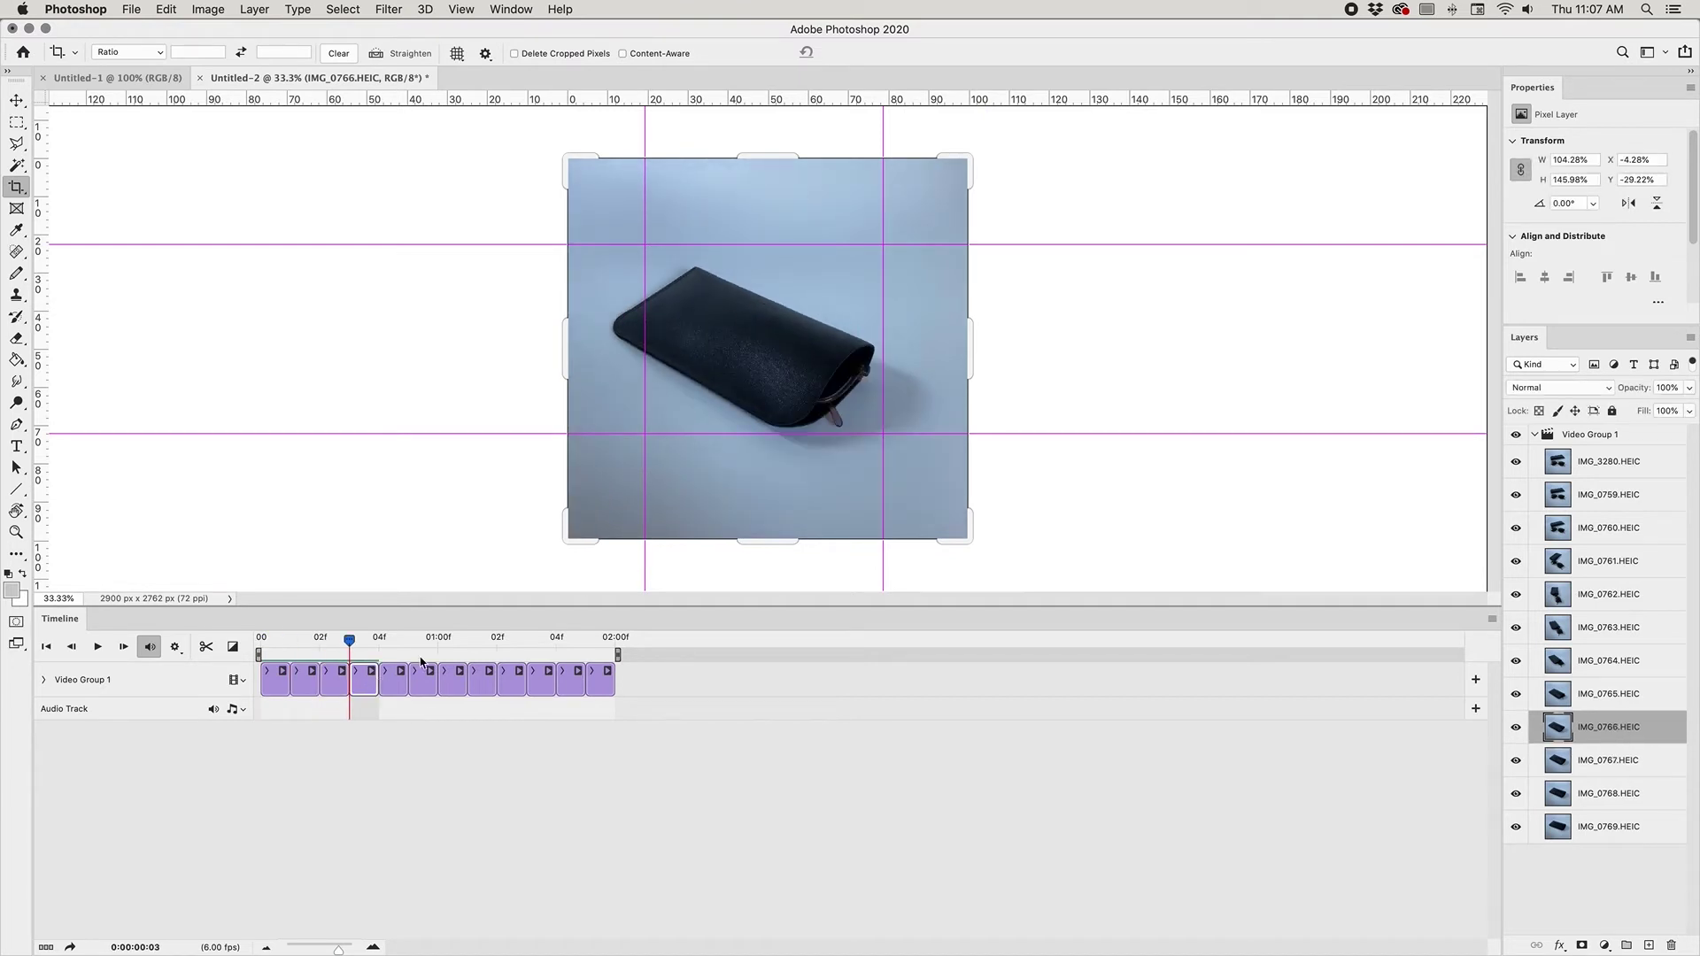
{"action": "key", "text": "super+t"}
{"action": "left_click_drag", "start_coordinate": [816, 354], "coordinate": [853, 369]}
{"action": "key", "text": "c"}
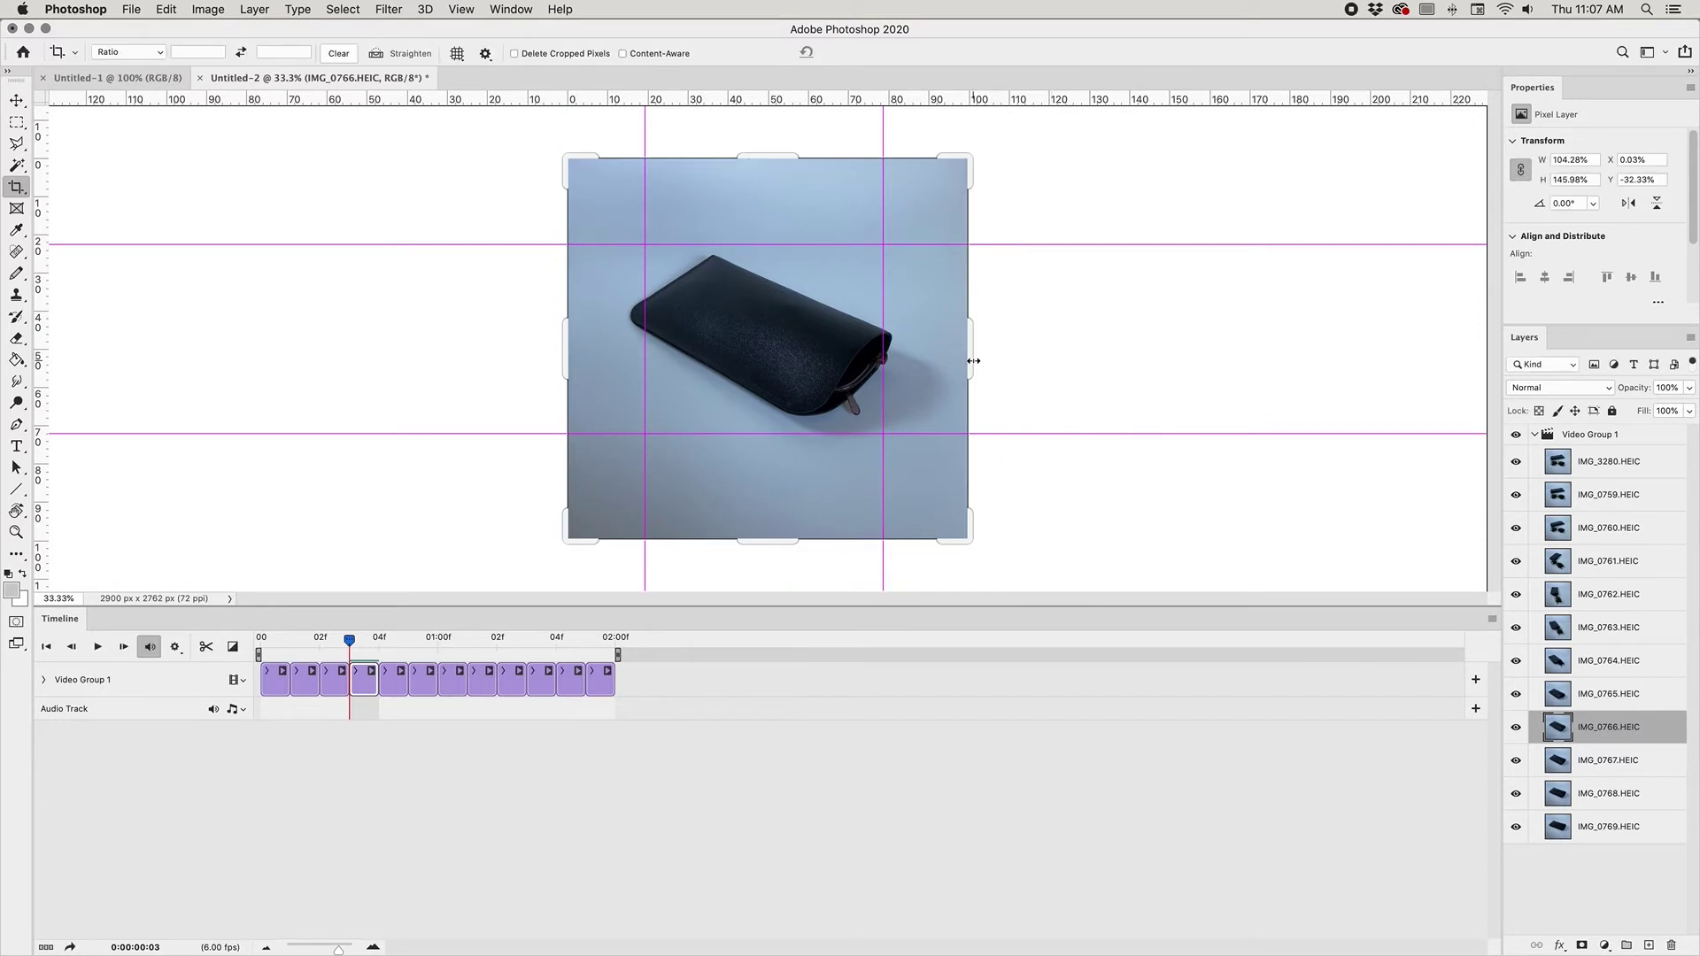
{"action": "key", "text": "Right"}
{"action": "key", "text": "Escape"}
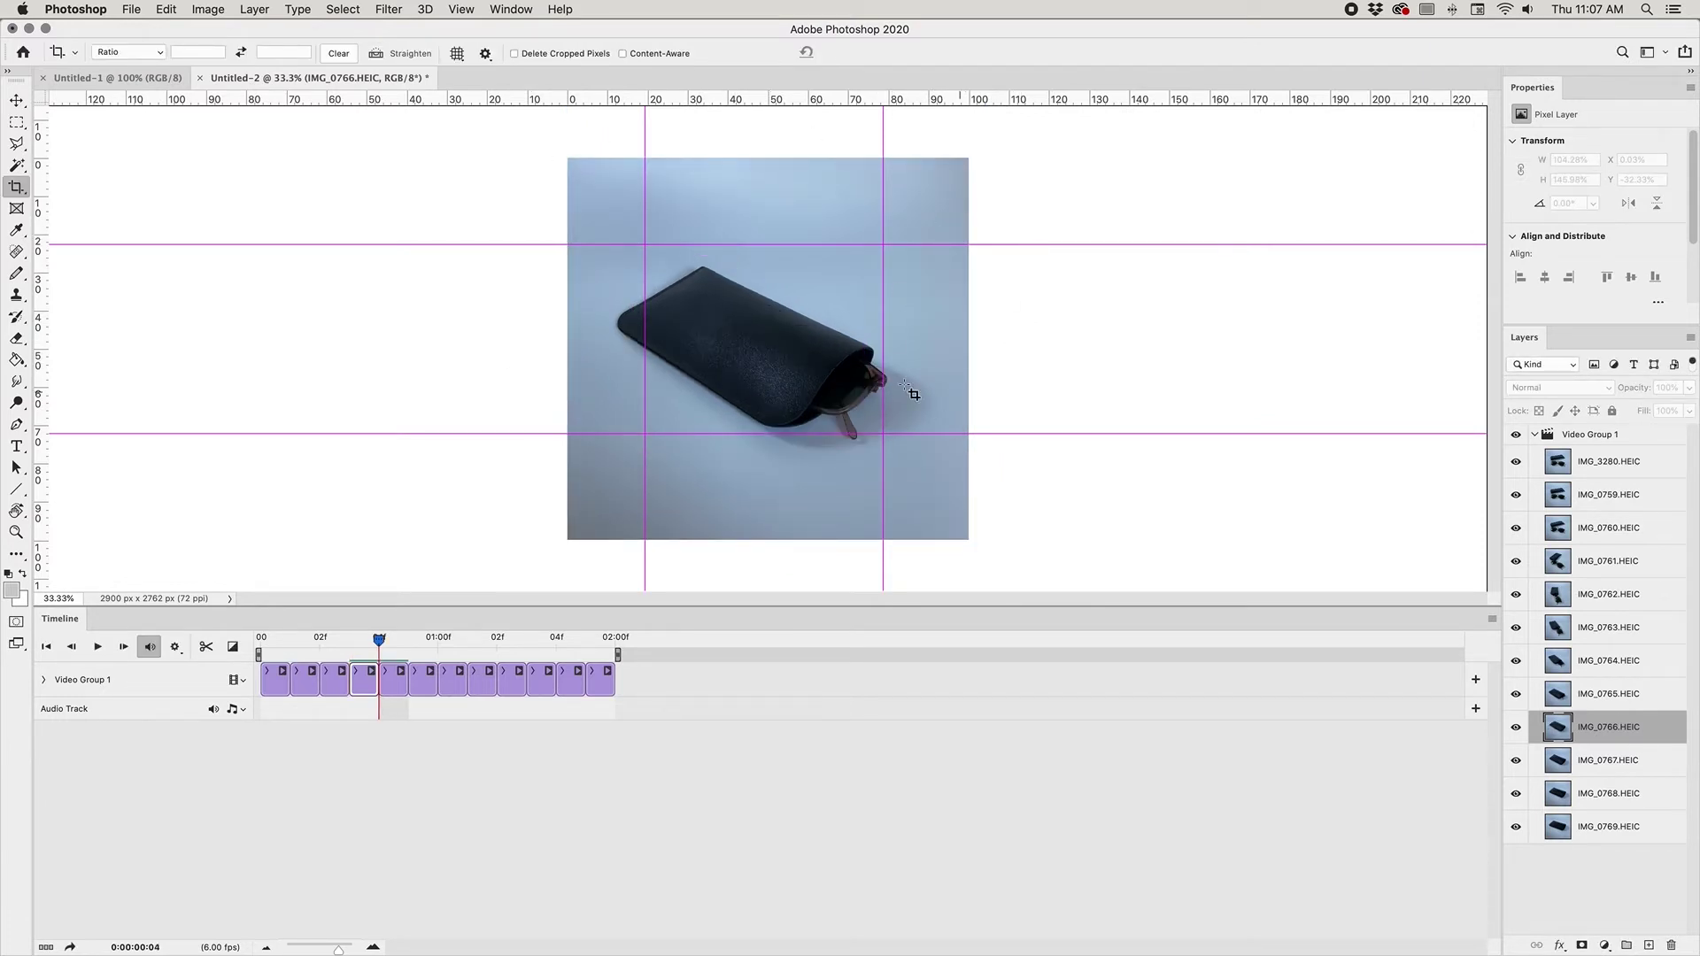
Step: Move the IMG_0765 photo in the fifth frame to center the case between the guides, at about X -0.38%, Y -33.31%
{"action": "mouse_move", "coordinate": [379, 638]}
{"action": "left_mouse_down"}
{"action": "mouse_move", "coordinate": [284, 638]}
{"action": "mouse_move", "coordinate": [410, 634]}
{"action": "mouse_move", "coordinate": [354, 638]}
{"action": "mouse_move", "coordinate": [379, 638]}
{"action": "left_mouse_up"}
{"action": "left_click", "coordinate": [393, 693]}
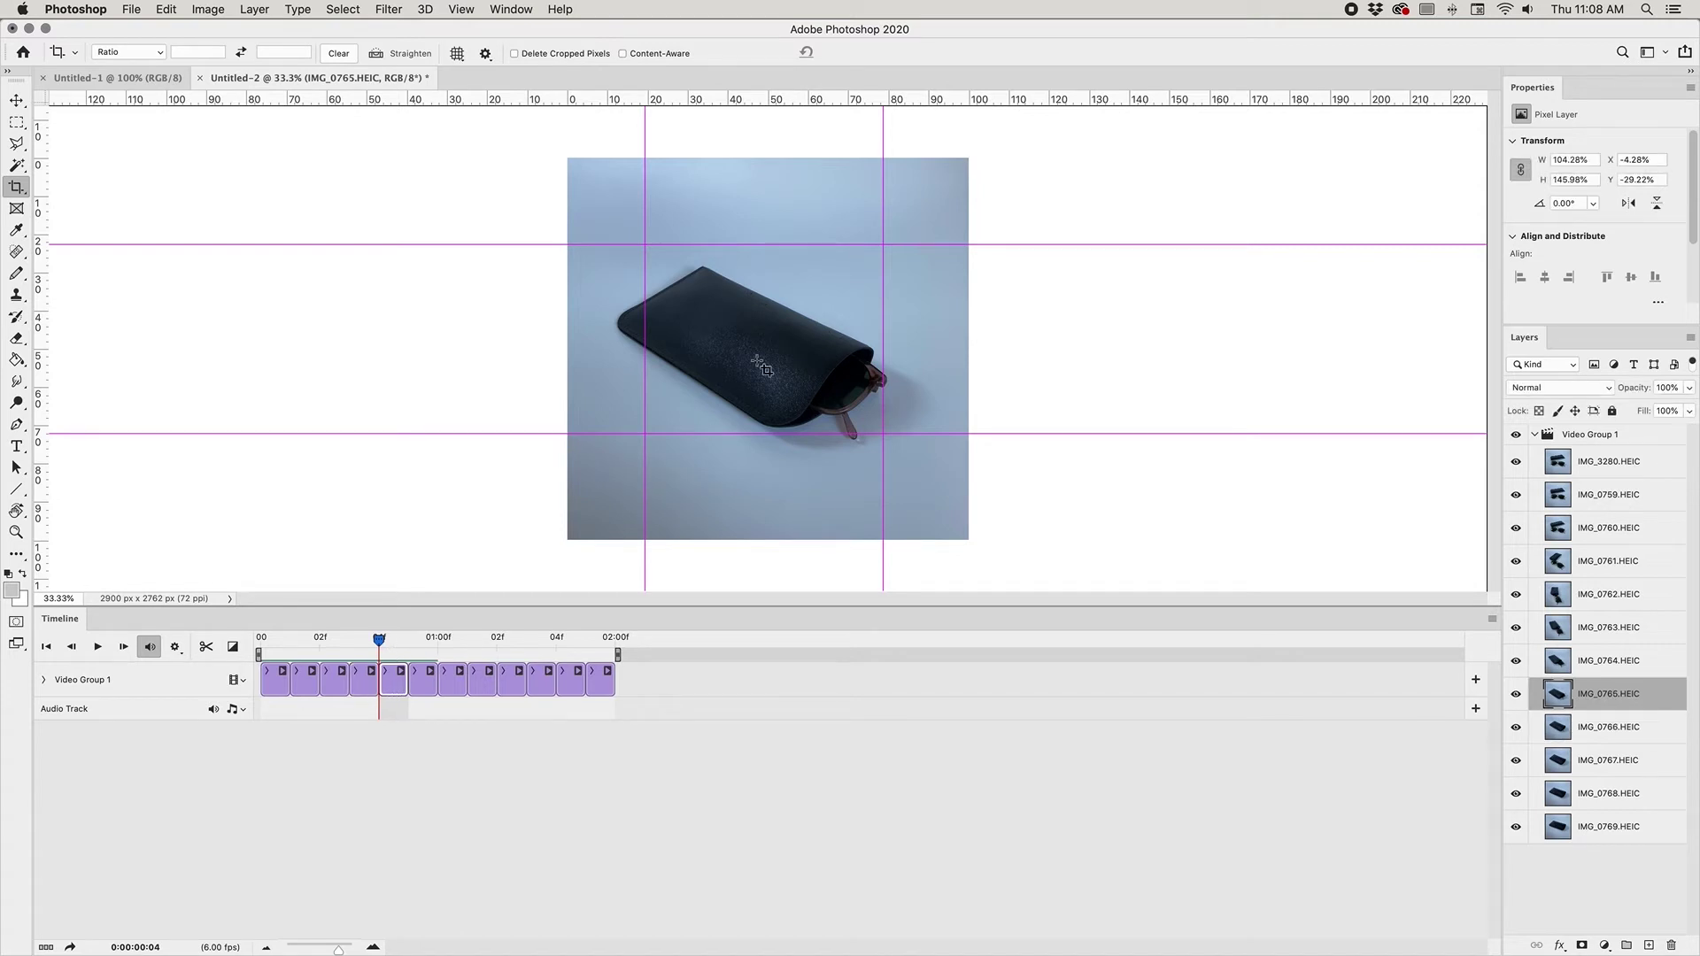
{"action": "key", "text": "super+t"}
{"action": "left_click_drag", "start_coordinate": [785, 371], "coordinate": [800, 354]}
{"action": "key", "text": "Return"}
{"action": "key", "text": "c"}
Step: Compare the repositioned IMG_0765 frame with its neighbors and play the animation to check the alignment
{"action": "key", "text": "Left"}
{"action": "key", "text": "Right"}
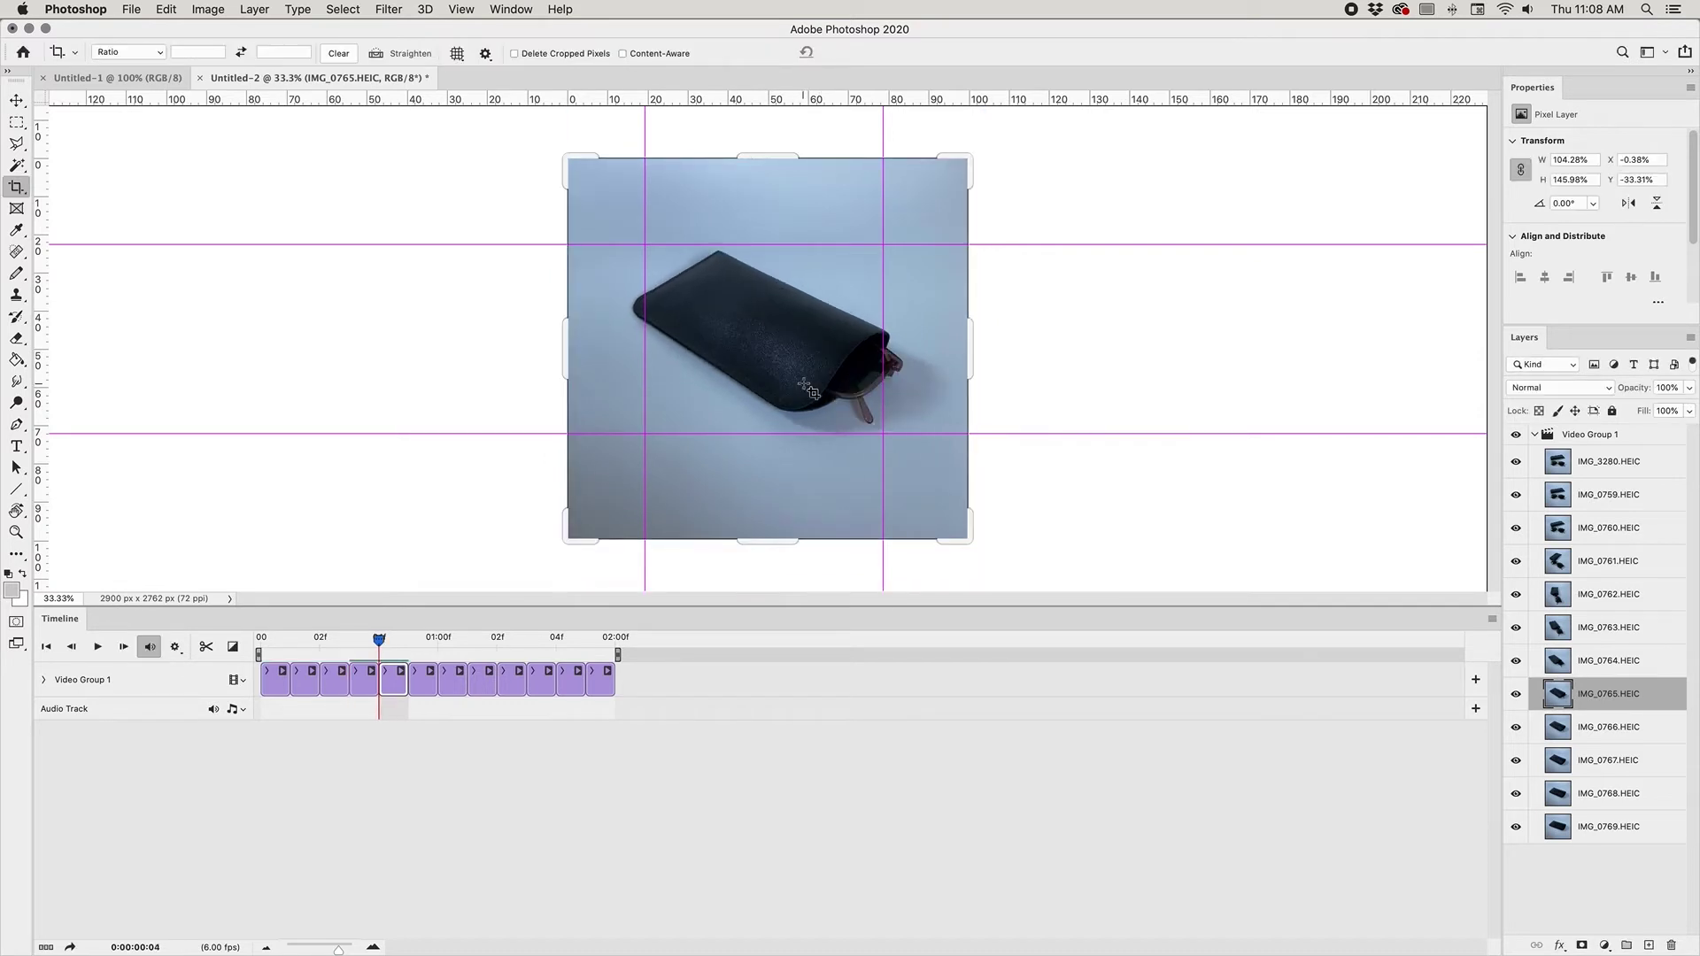
{"action": "key", "text": "Left"}
{"action": "key", "text": "Left"}
{"action": "key", "text": "Right"}
{"action": "key", "text": "Right"}
{"action": "key", "text": "space"}
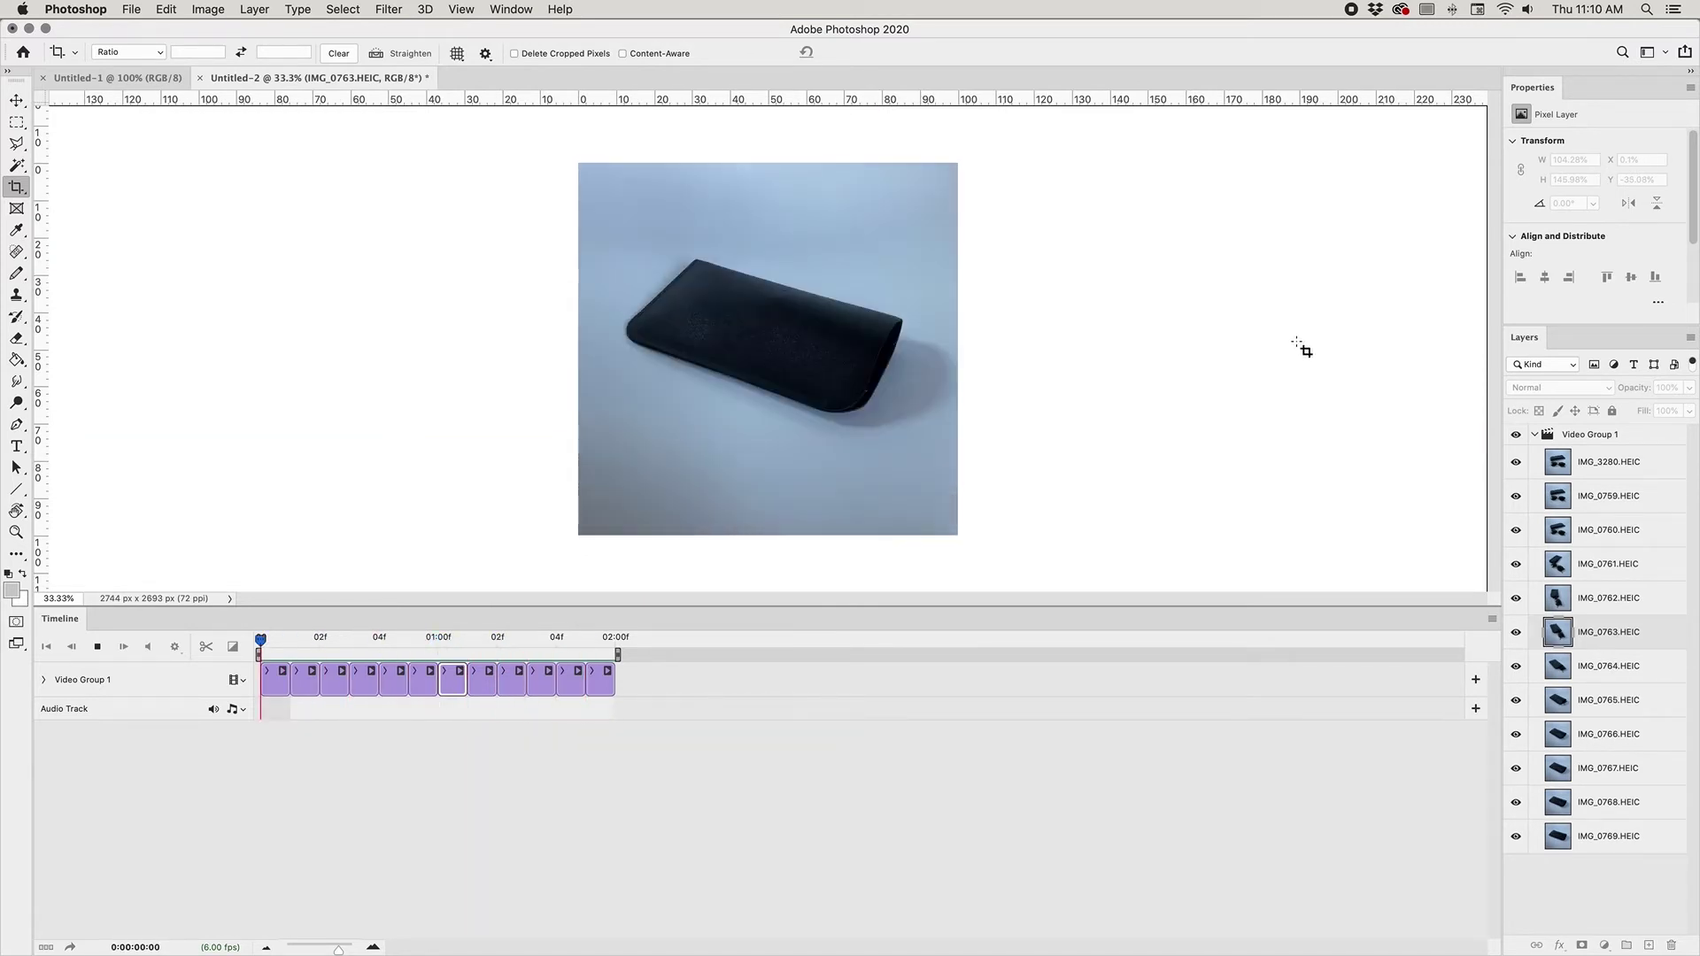
{"action": "key", "text": "space"}
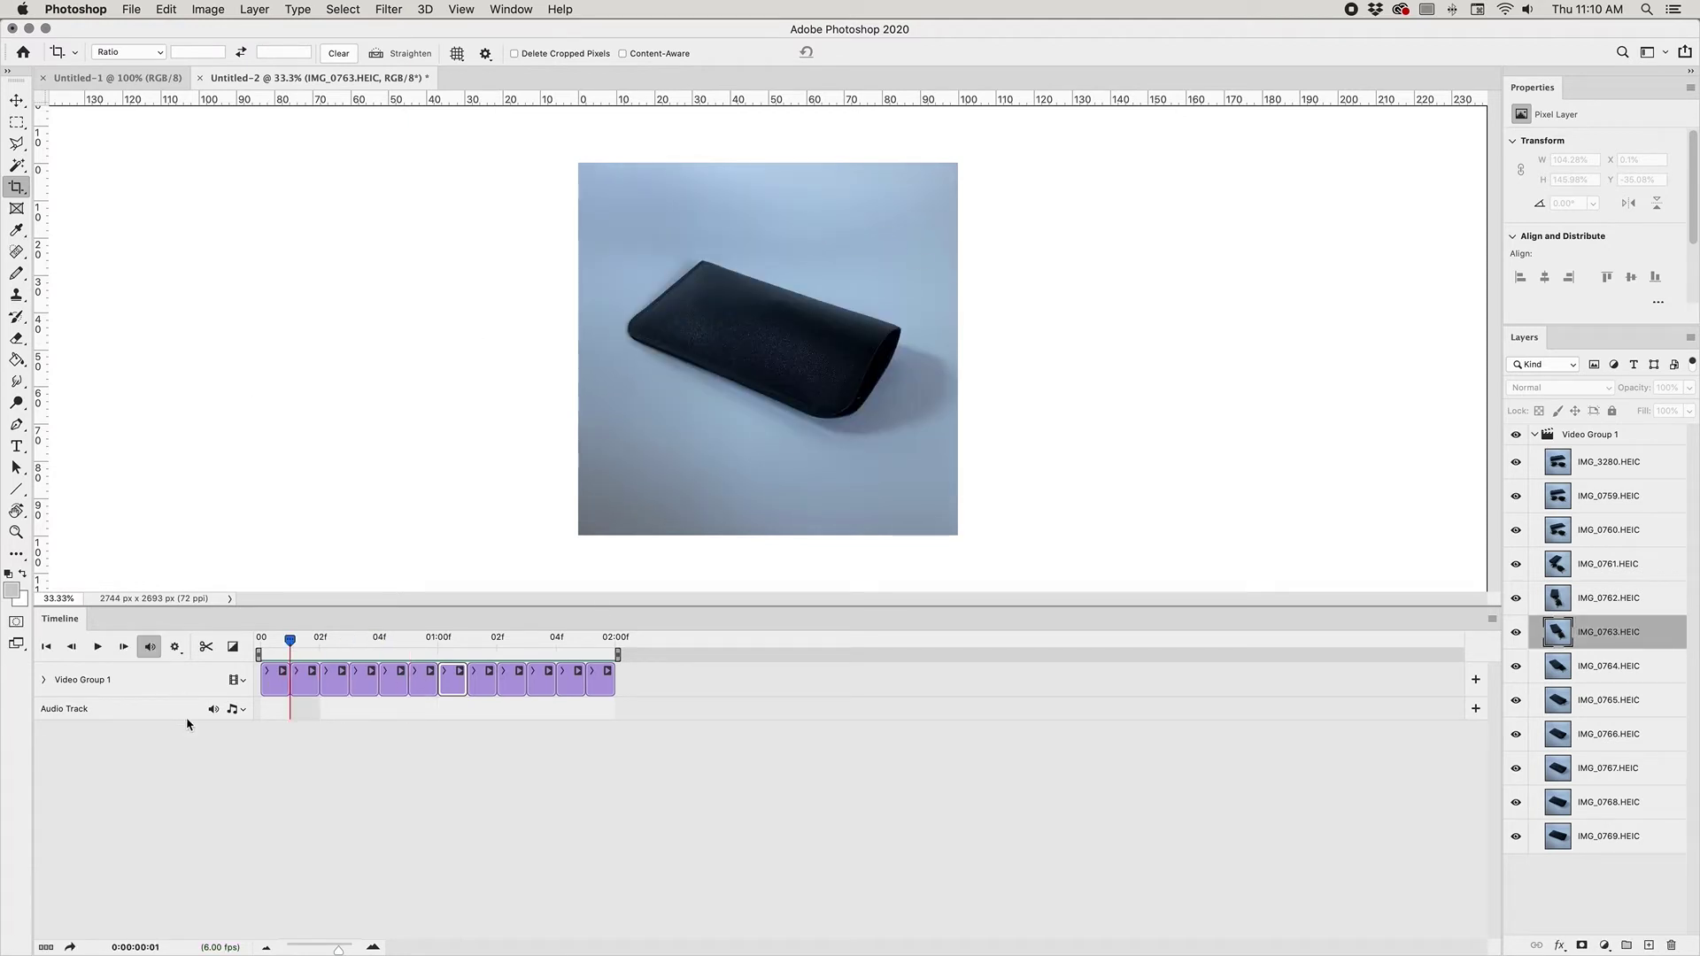
Step: Duplicate all the photo layers in Video Group 1 and scrub through the extended timeline
{"action": "left_click", "coordinate": [601, 681]}
{"action": "key", "text": "super+alt+a"}
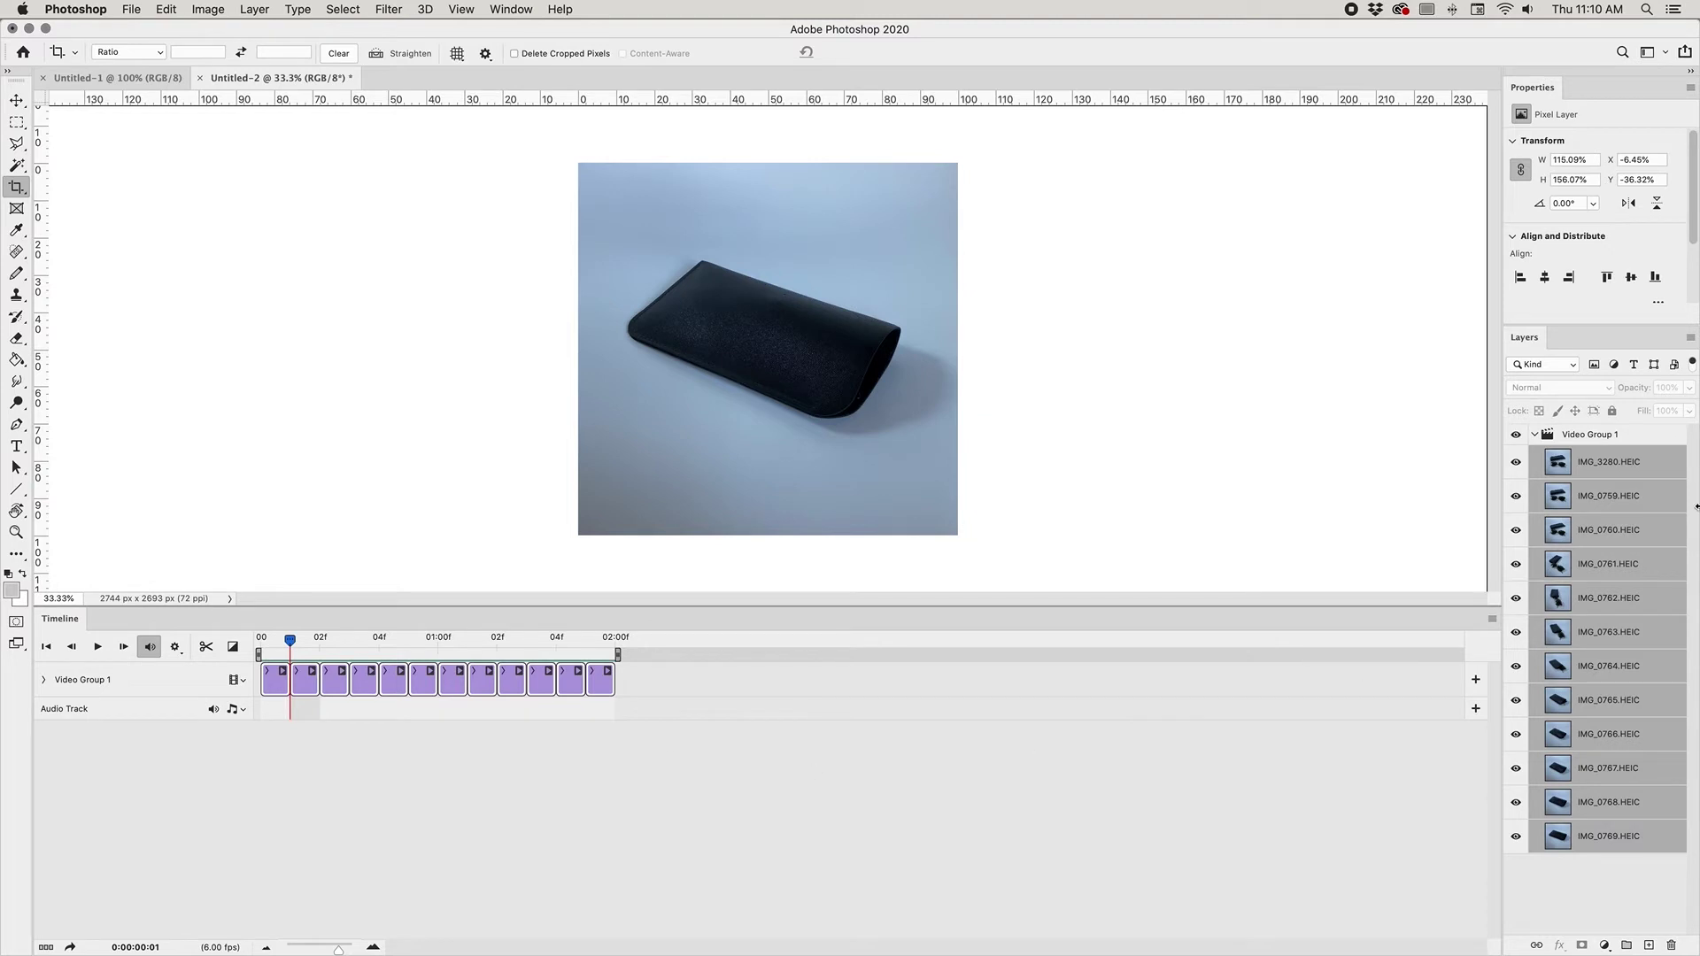
{"action": "left_click_drag", "start_coordinate": [1560, 499], "coordinate": [1651, 946]}
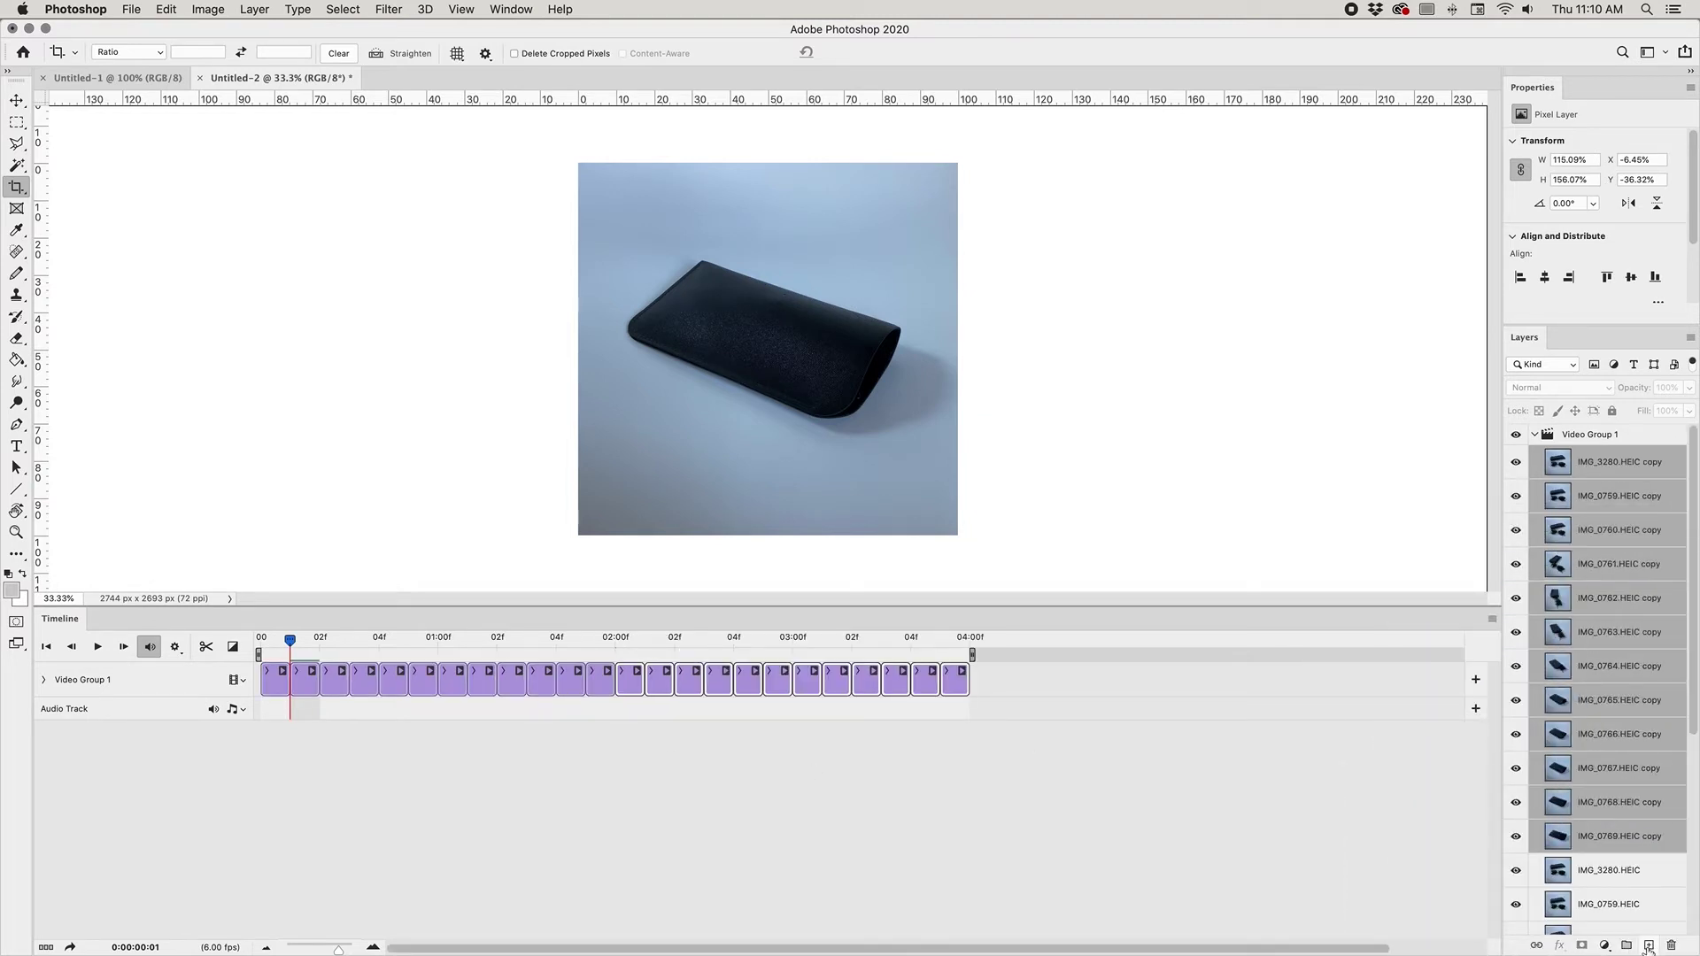
{"action": "left_click_drag", "start_coordinate": [292, 639], "coordinate": [940, 660]}
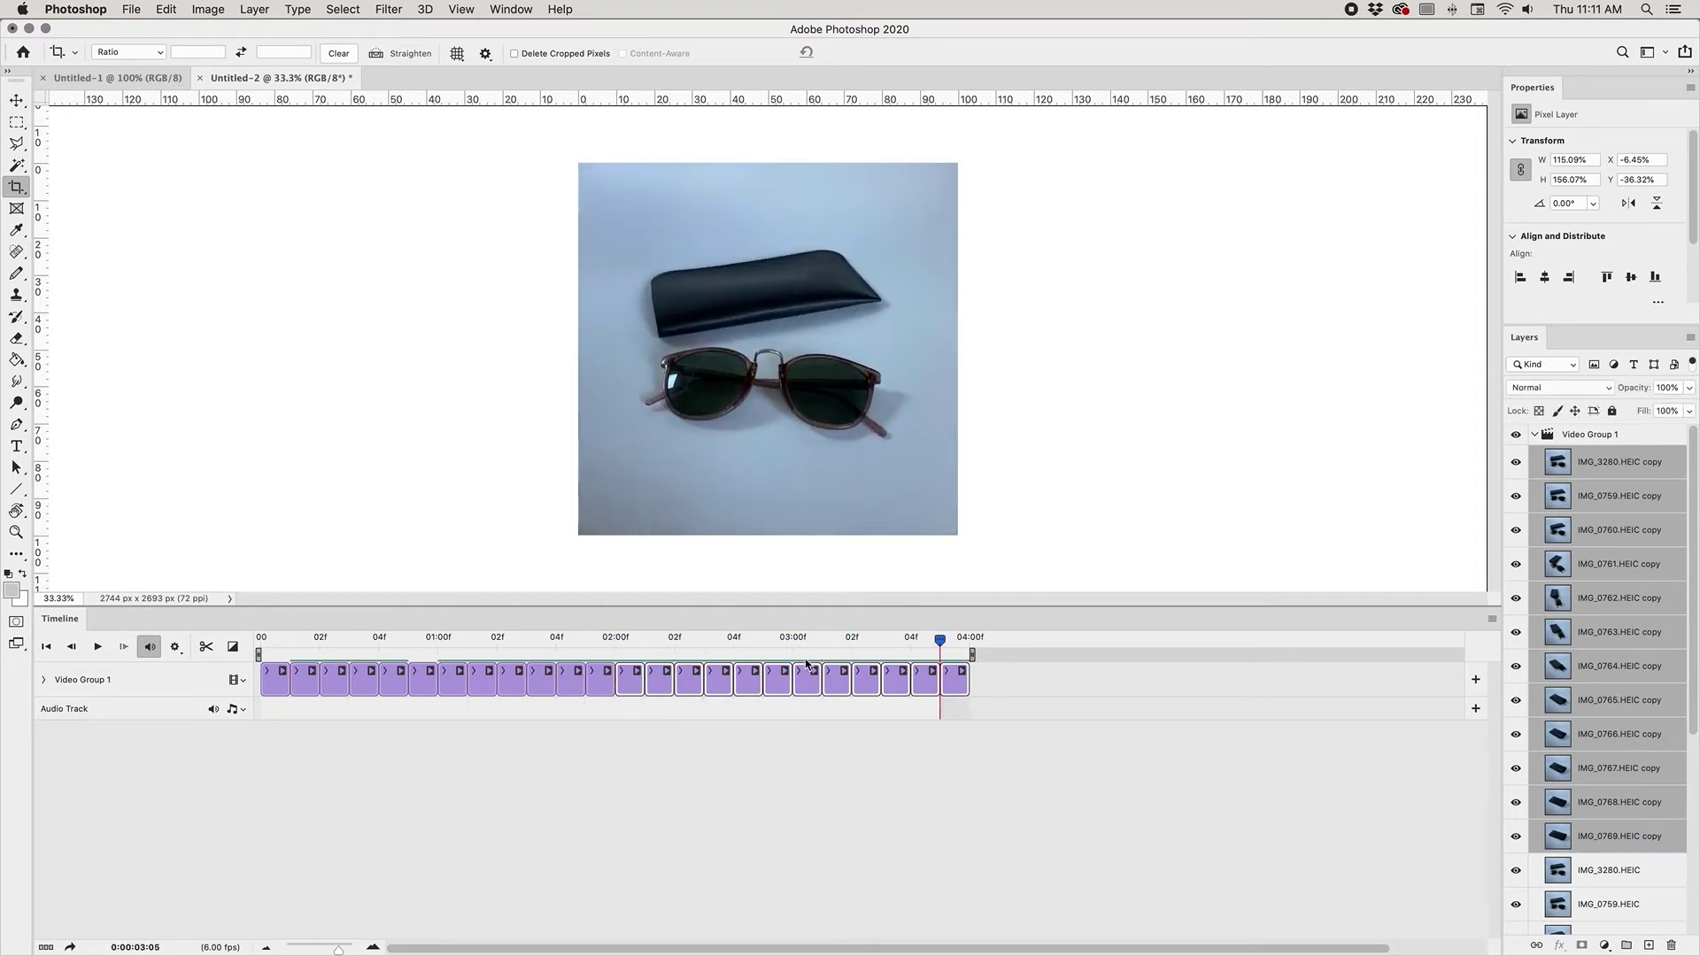
Step: Reverse the stacking order of the duplicated photo layers and play the animation from 02:00
{"action": "mouse_move", "coordinate": [612, 647]}
{"action": "left_mouse_down"}
{"action": "mouse_move", "coordinate": [592, 647]}
{"action": "mouse_move", "coordinate": [614, 648]}
{"action": "left_mouse_up"}
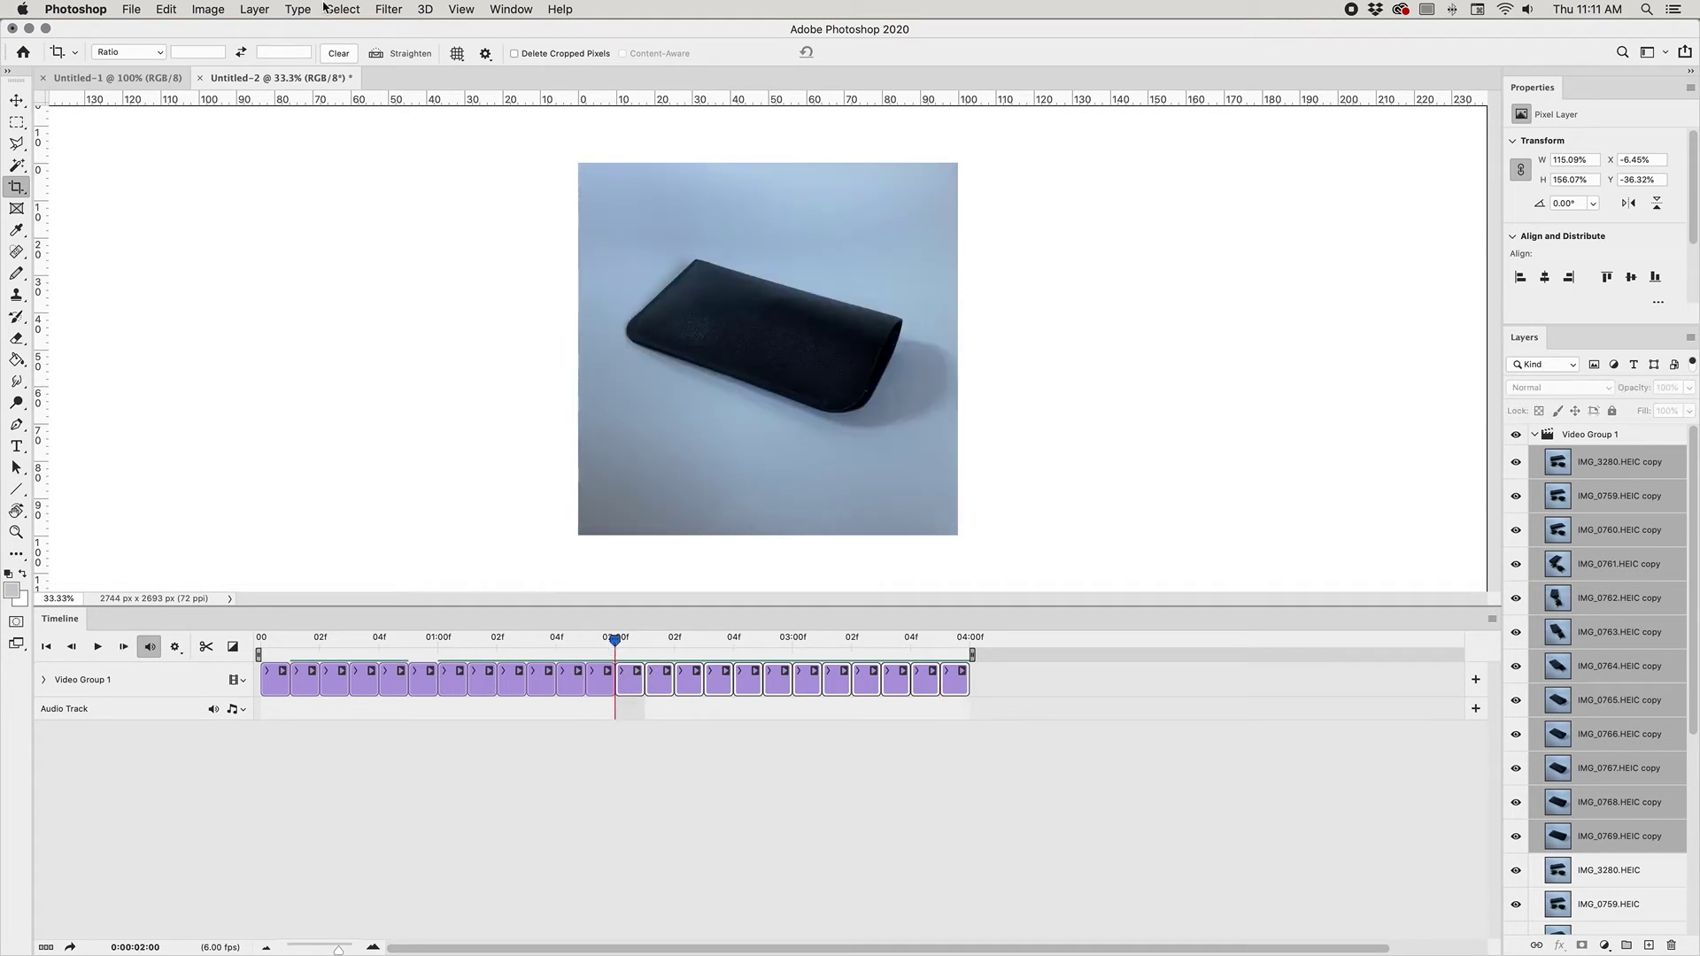
{"action": "left_click", "coordinate": [273, 9]}
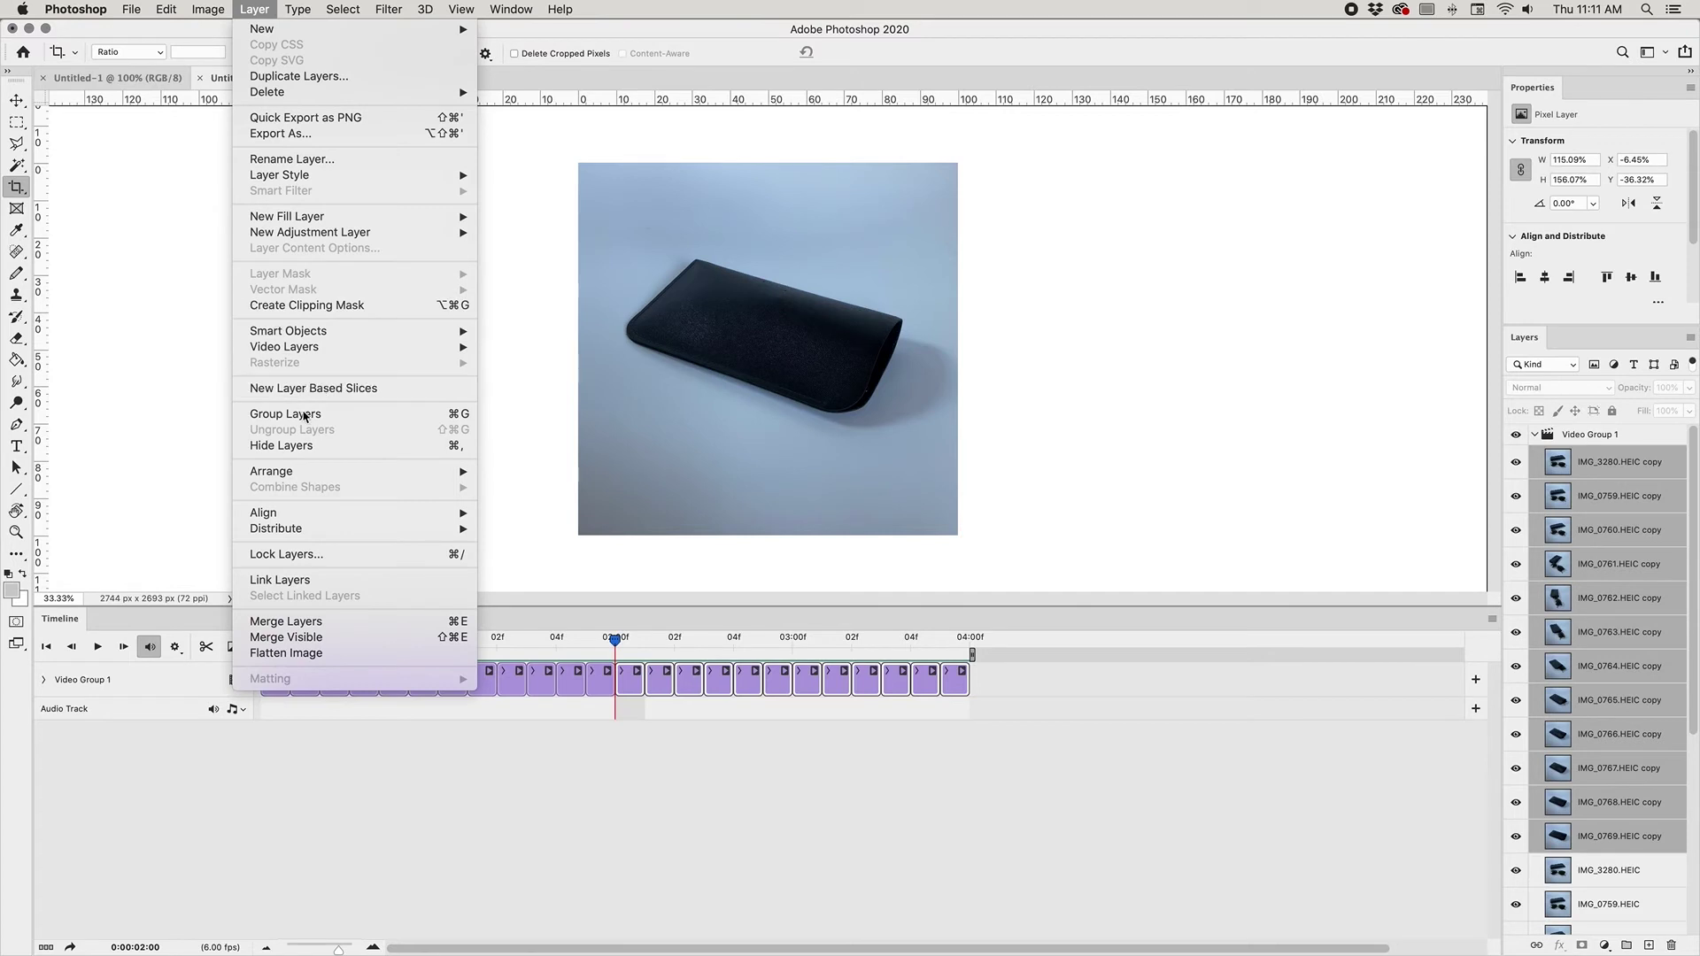
{"action": "mouse_move", "coordinate": [310, 470]}
{"action": "left_click", "coordinate": [531, 534]}
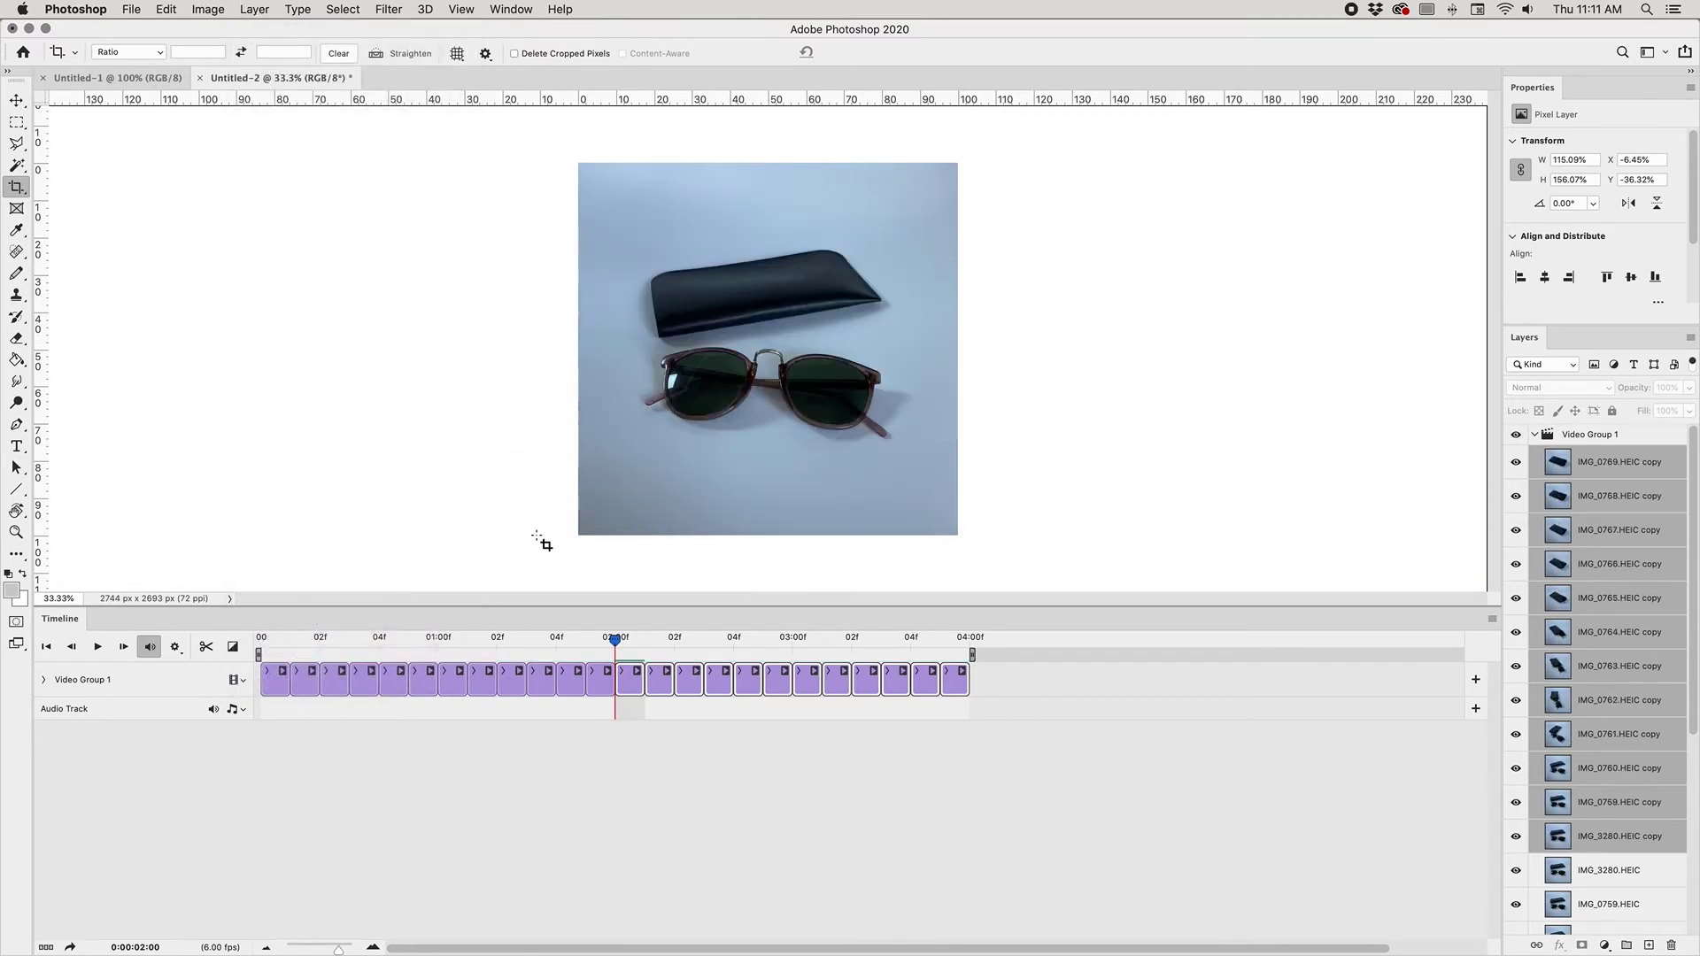
{"action": "key", "text": "space"}
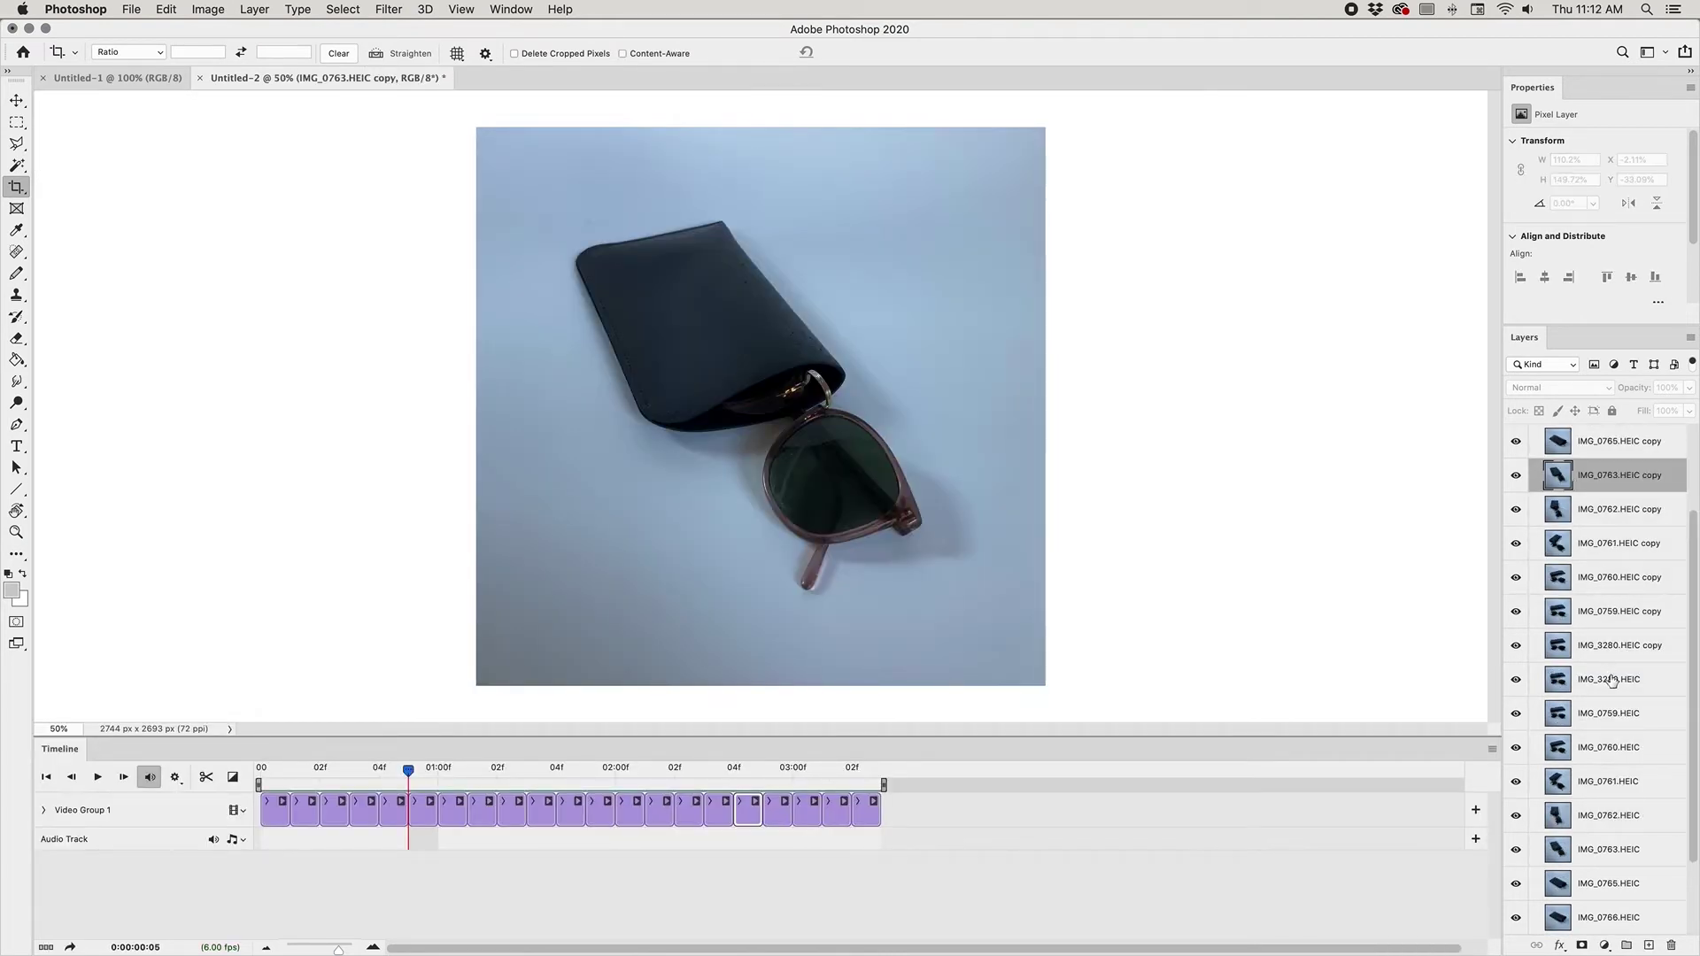
Step: Collapse Video Group 1 and add a Levels adjustment layer above it
{"action": "scroll", "coordinate": [1611, 680], "scroll_direction": "up", "scroll_amount": 4}
{"action": "left_click", "coordinate": [1534, 436]}
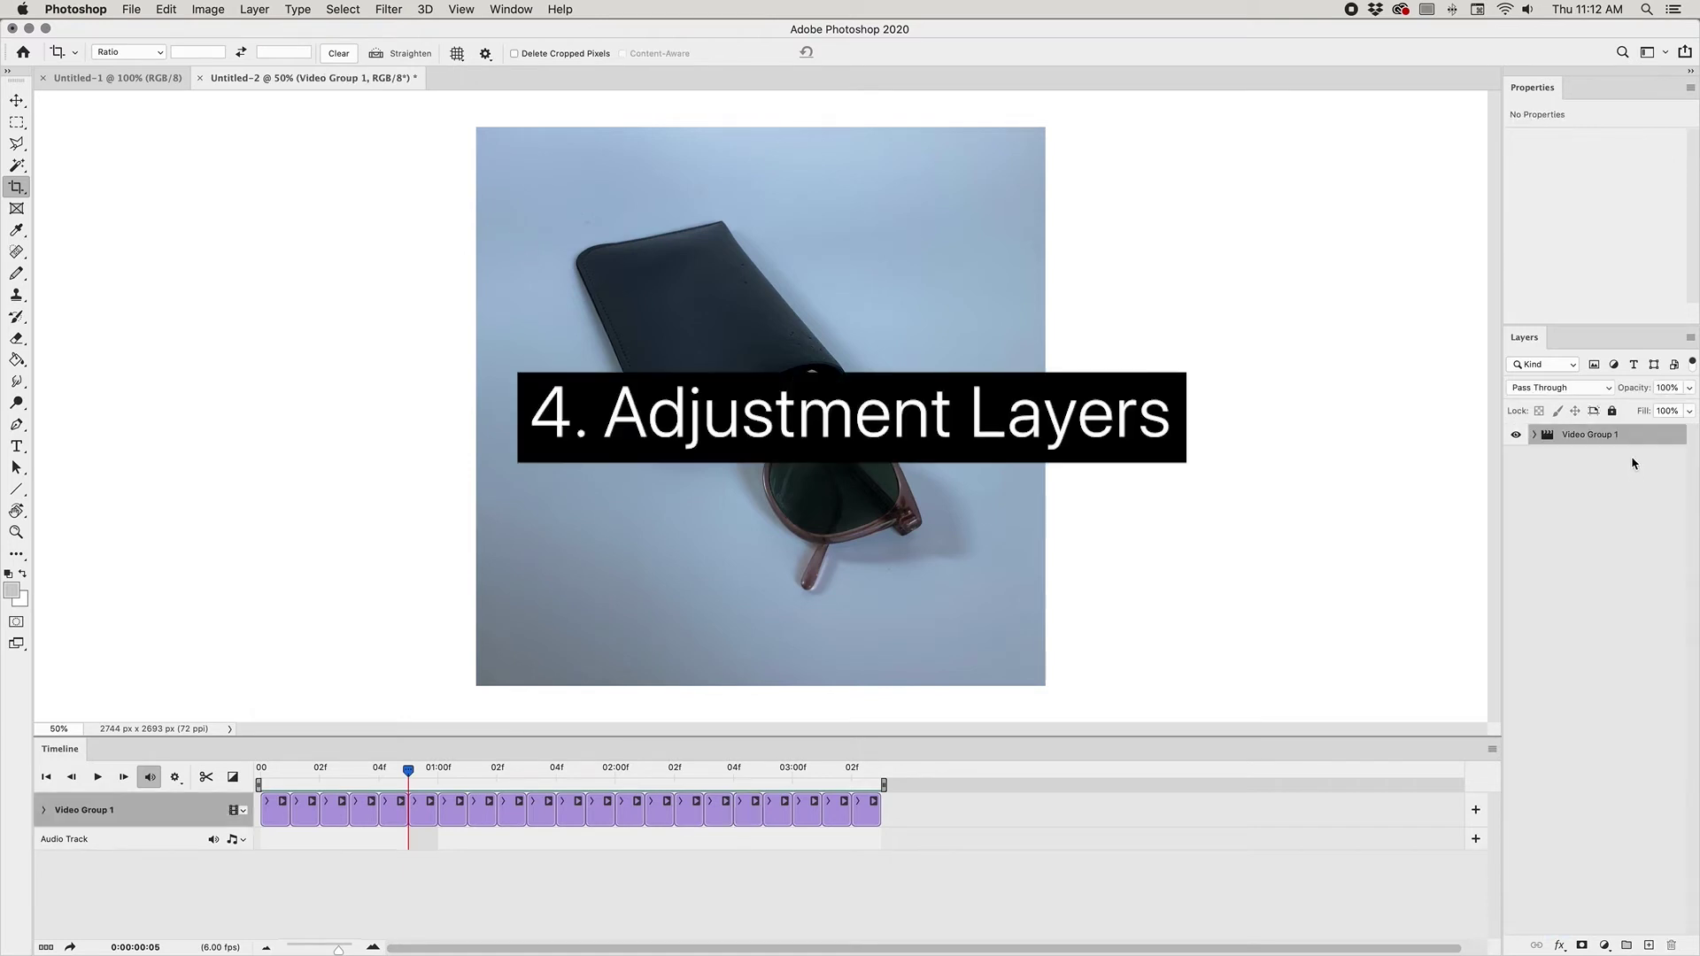
{"action": "left_click", "coordinate": [1604, 946]}
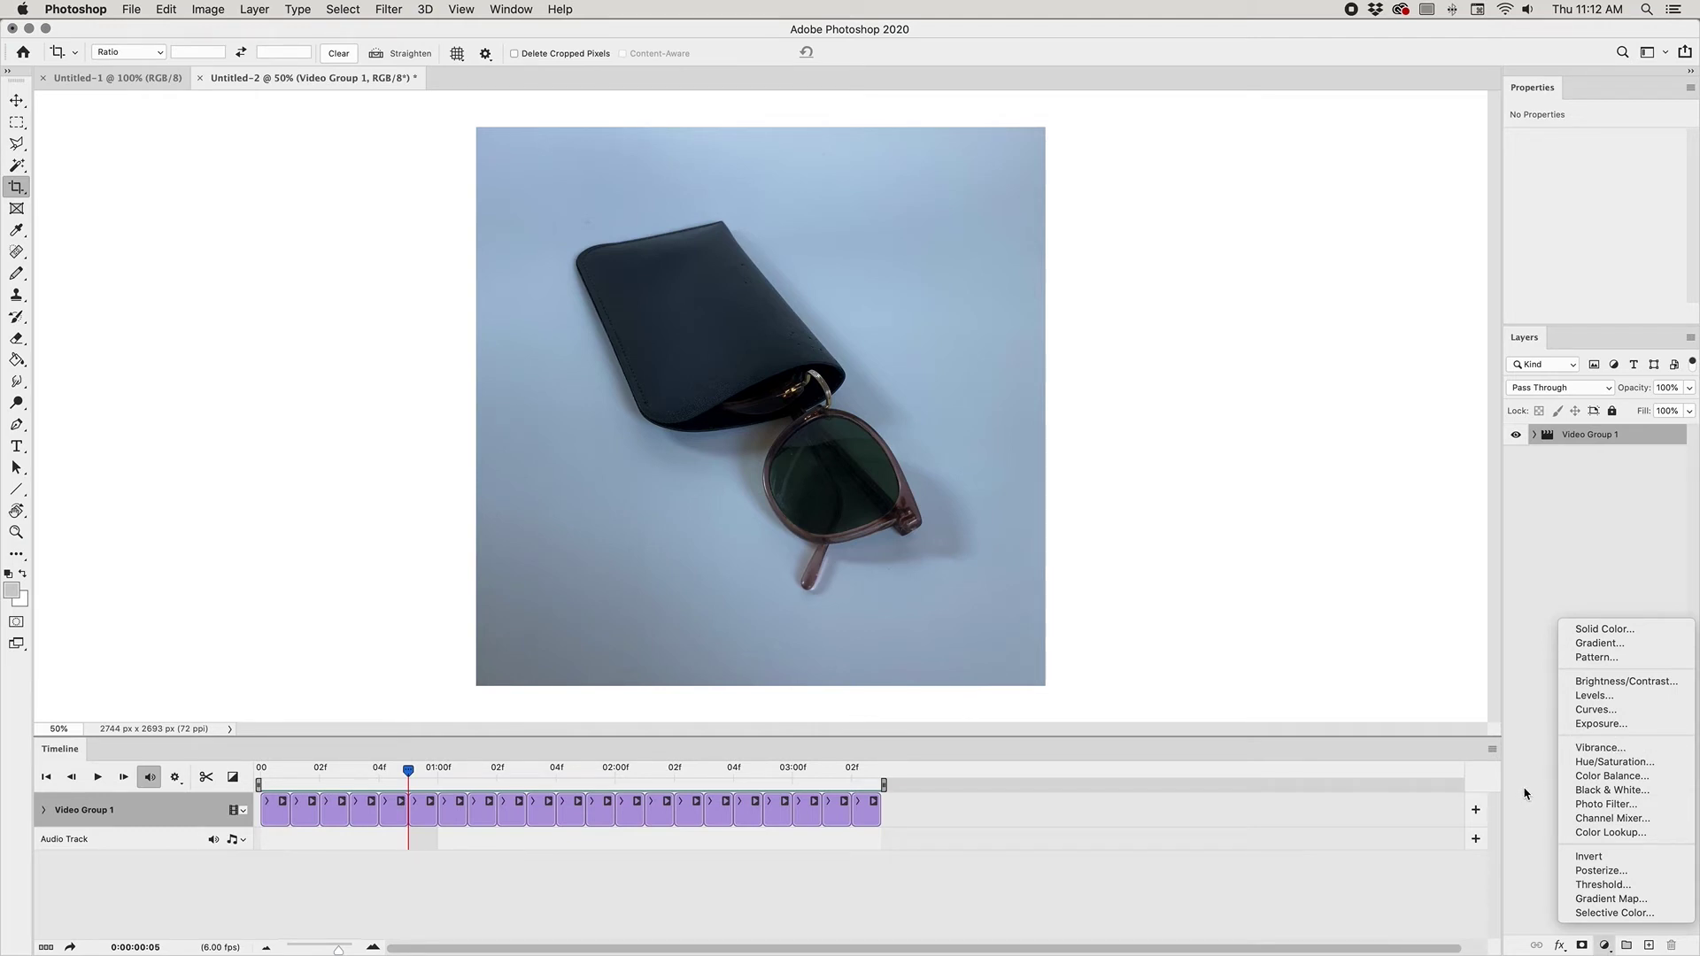
{"action": "left_click", "coordinate": [1594, 696]}
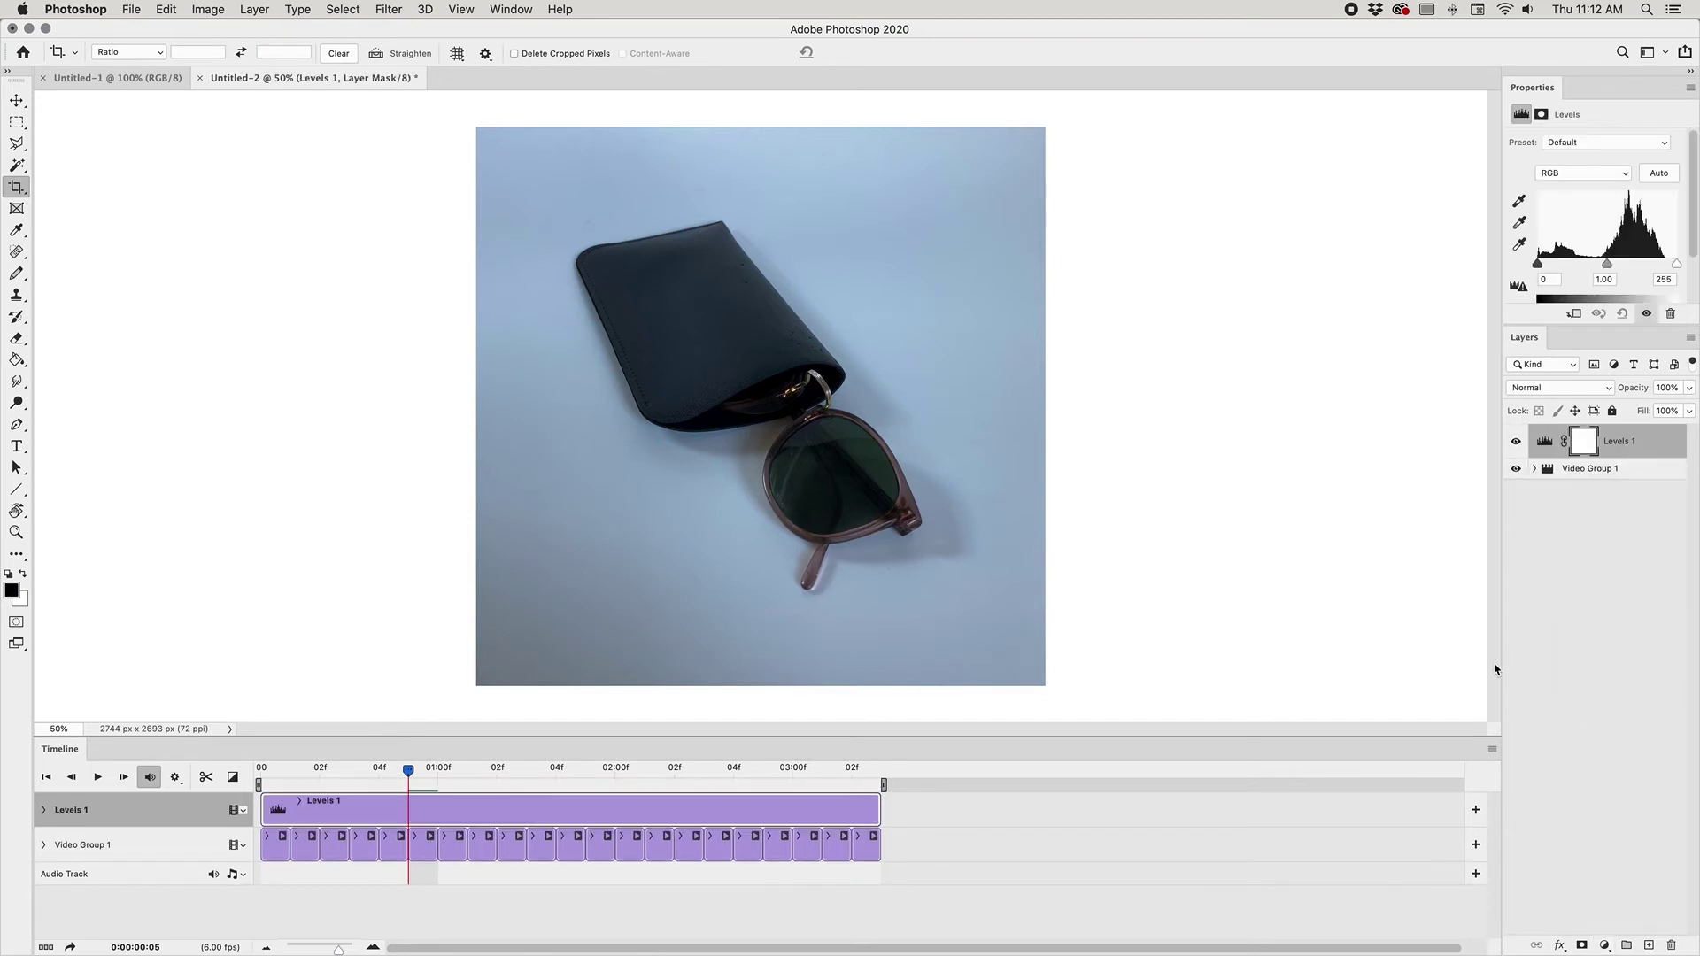
Step: Set the Levels 1 midtone input to 1.32 and the highlight input to 238, comparing the image with and without the adjustment
{"action": "scroll", "coordinate": [1593, 231], "scroll_direction": "down", "scroll_amount": 1}
{"action": "left_click_drag", "start_coordinate": [1607, 244], "coordinate": [1594, 247]}
{"action": "left_click", "coordinate": [1515, 441]}
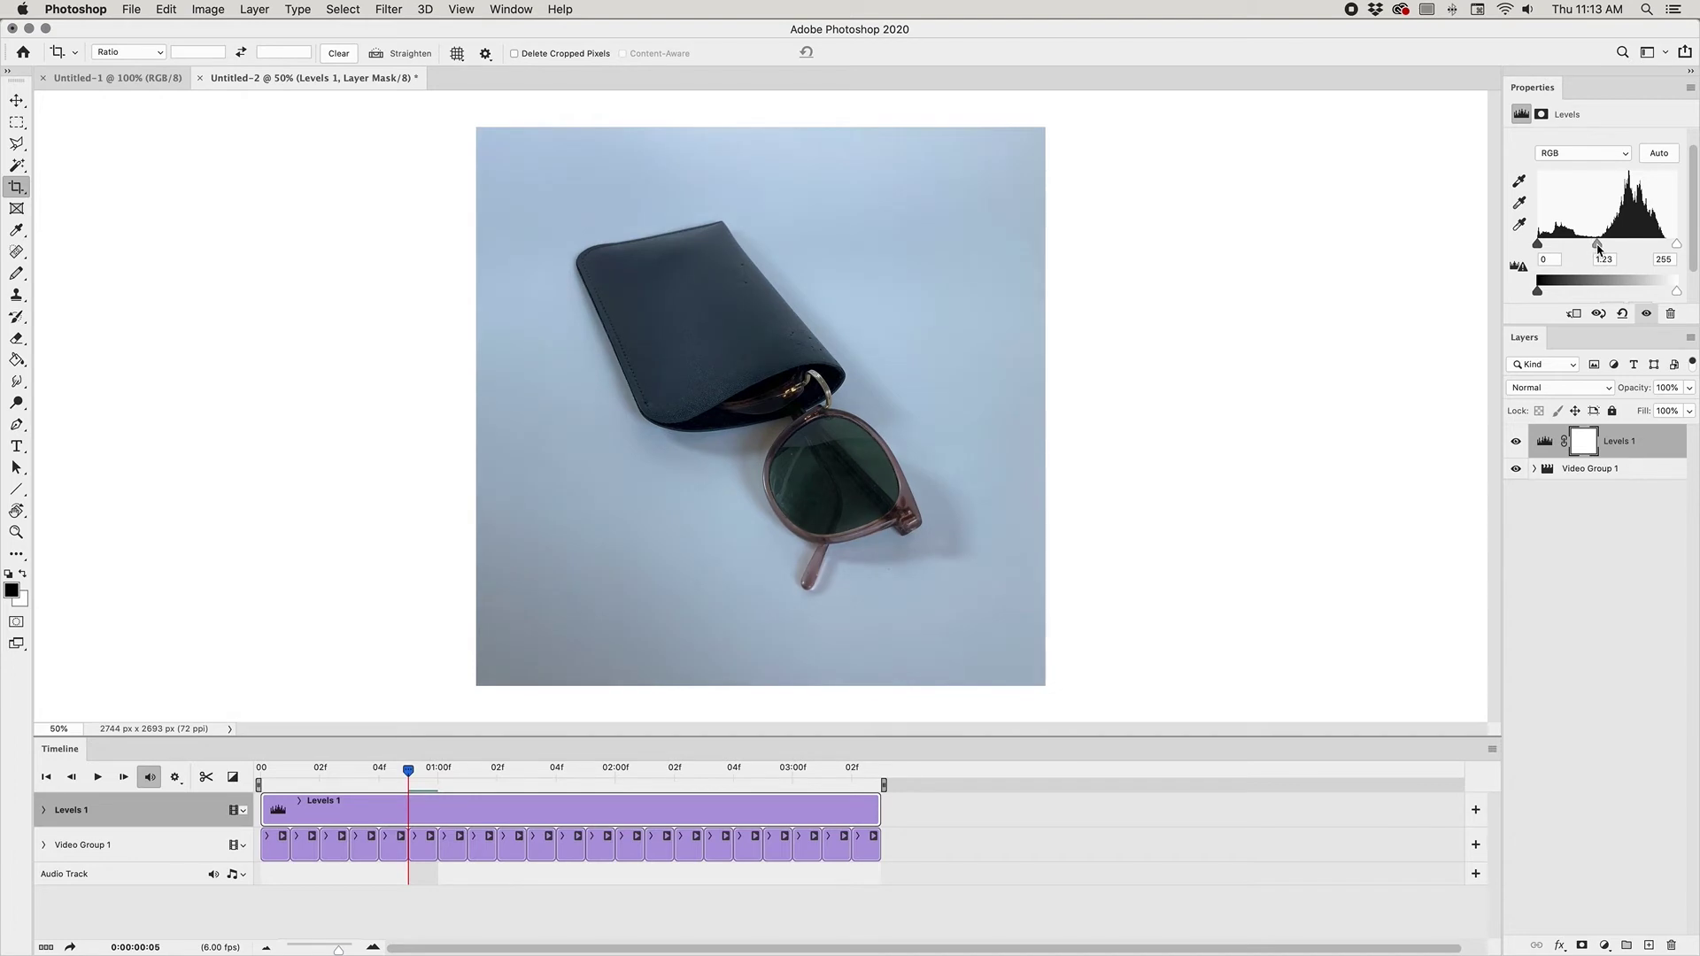
{"action": "left_click_drag", "start_coordinate": [1592, 246], "coordinate": [1590, 249]}
{"action": "left_click", "coordinate": [1515, 440]}
{"action": "left_click", "coordinate": [1516, 441]}
{"action": "scroll", "coordinate": [1638, 265], "scroll_direction": "down", "scroll_amount": 1}
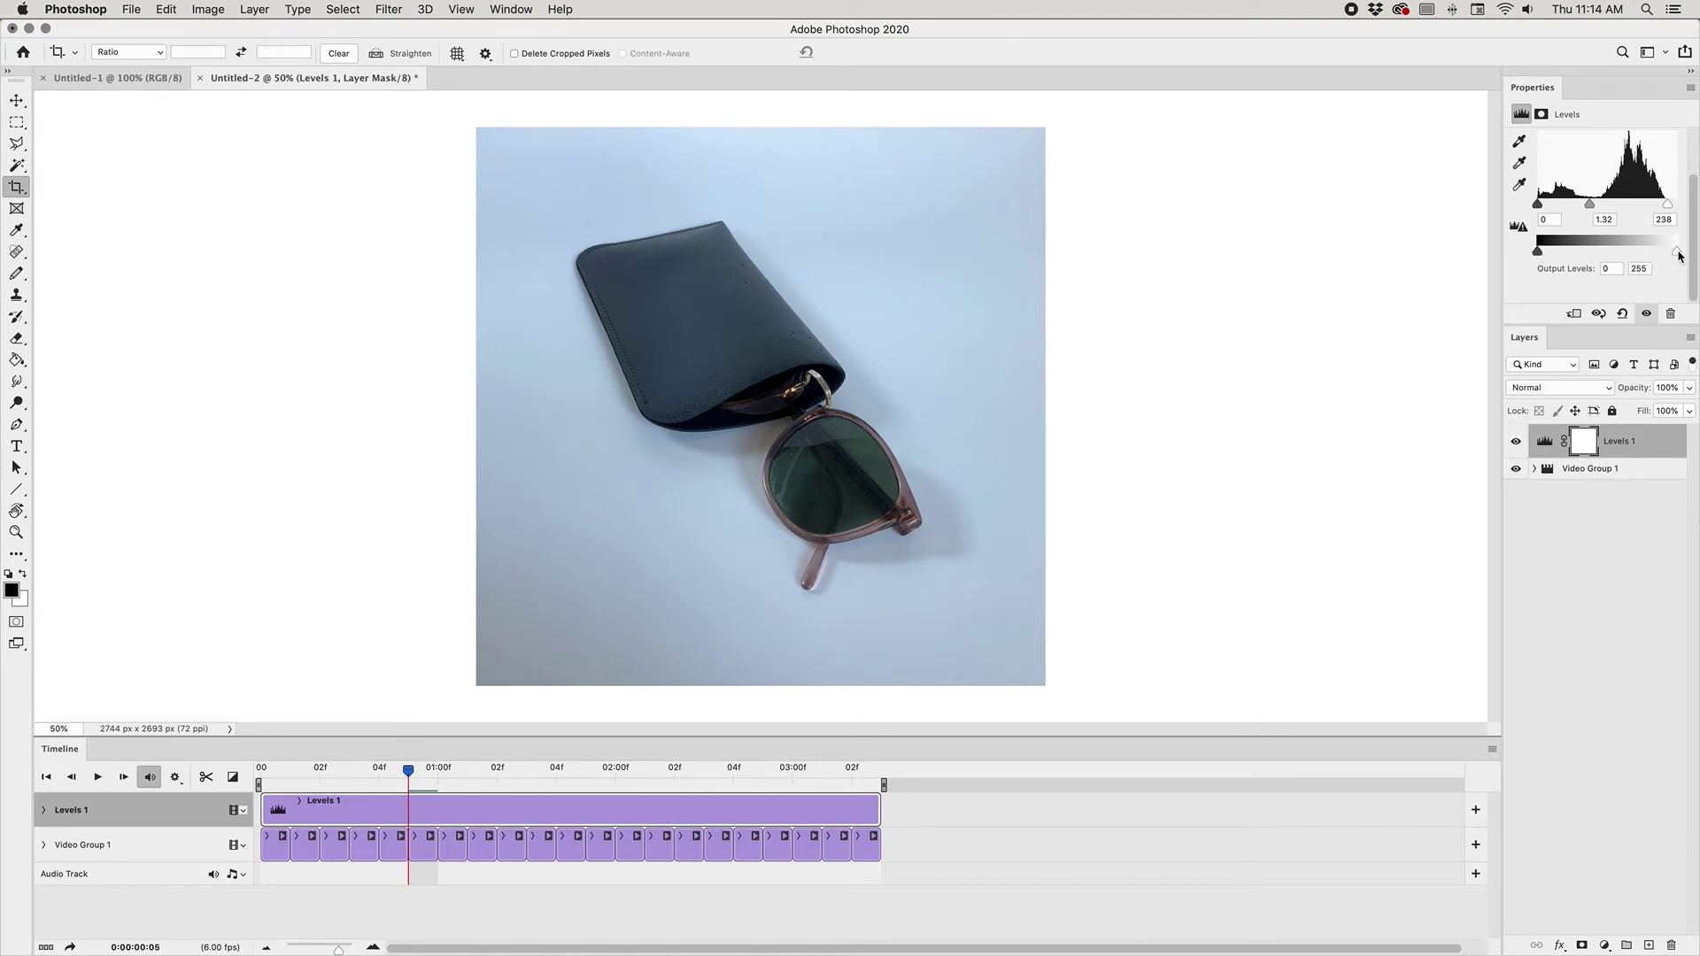
Step: Set the Levels 1 white output level to 222 and the midtone input to 1.49, leaving the layer opacity at 100%
{"action": "left_click_drag", "start_coordinate": [1681, 257], "coordinate": [1661, 254]}
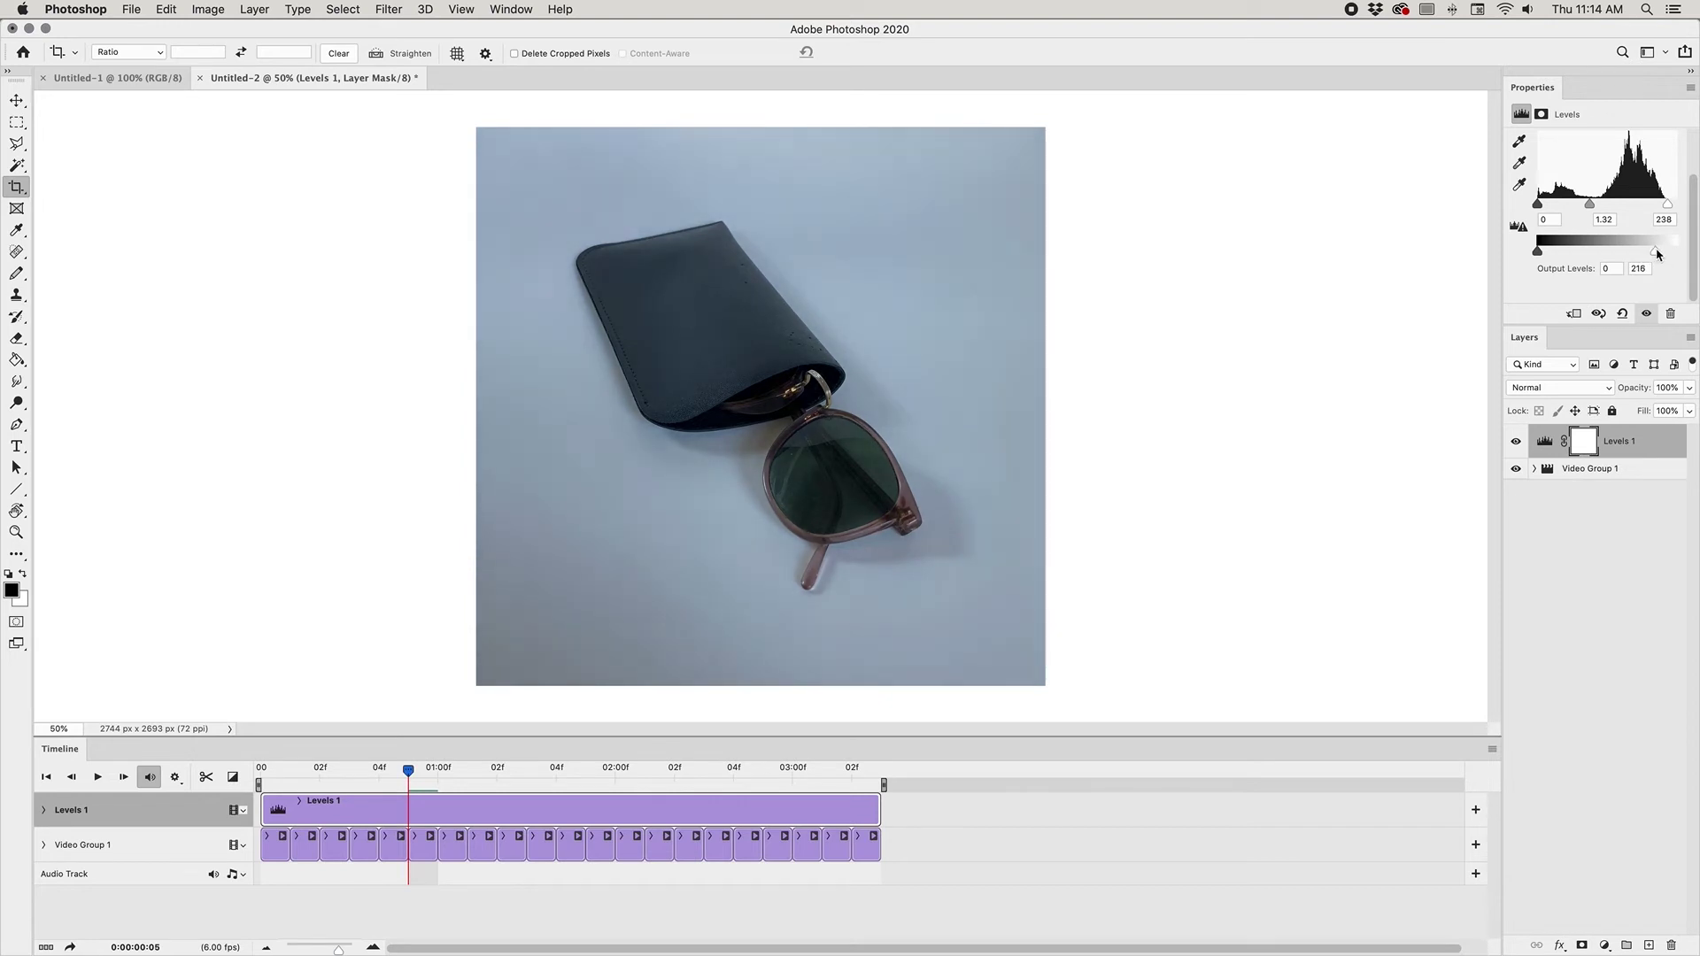
{"action": "left_click_drag", "start_coordinate": [1662, 253], "coordinate": [1676, 252]}
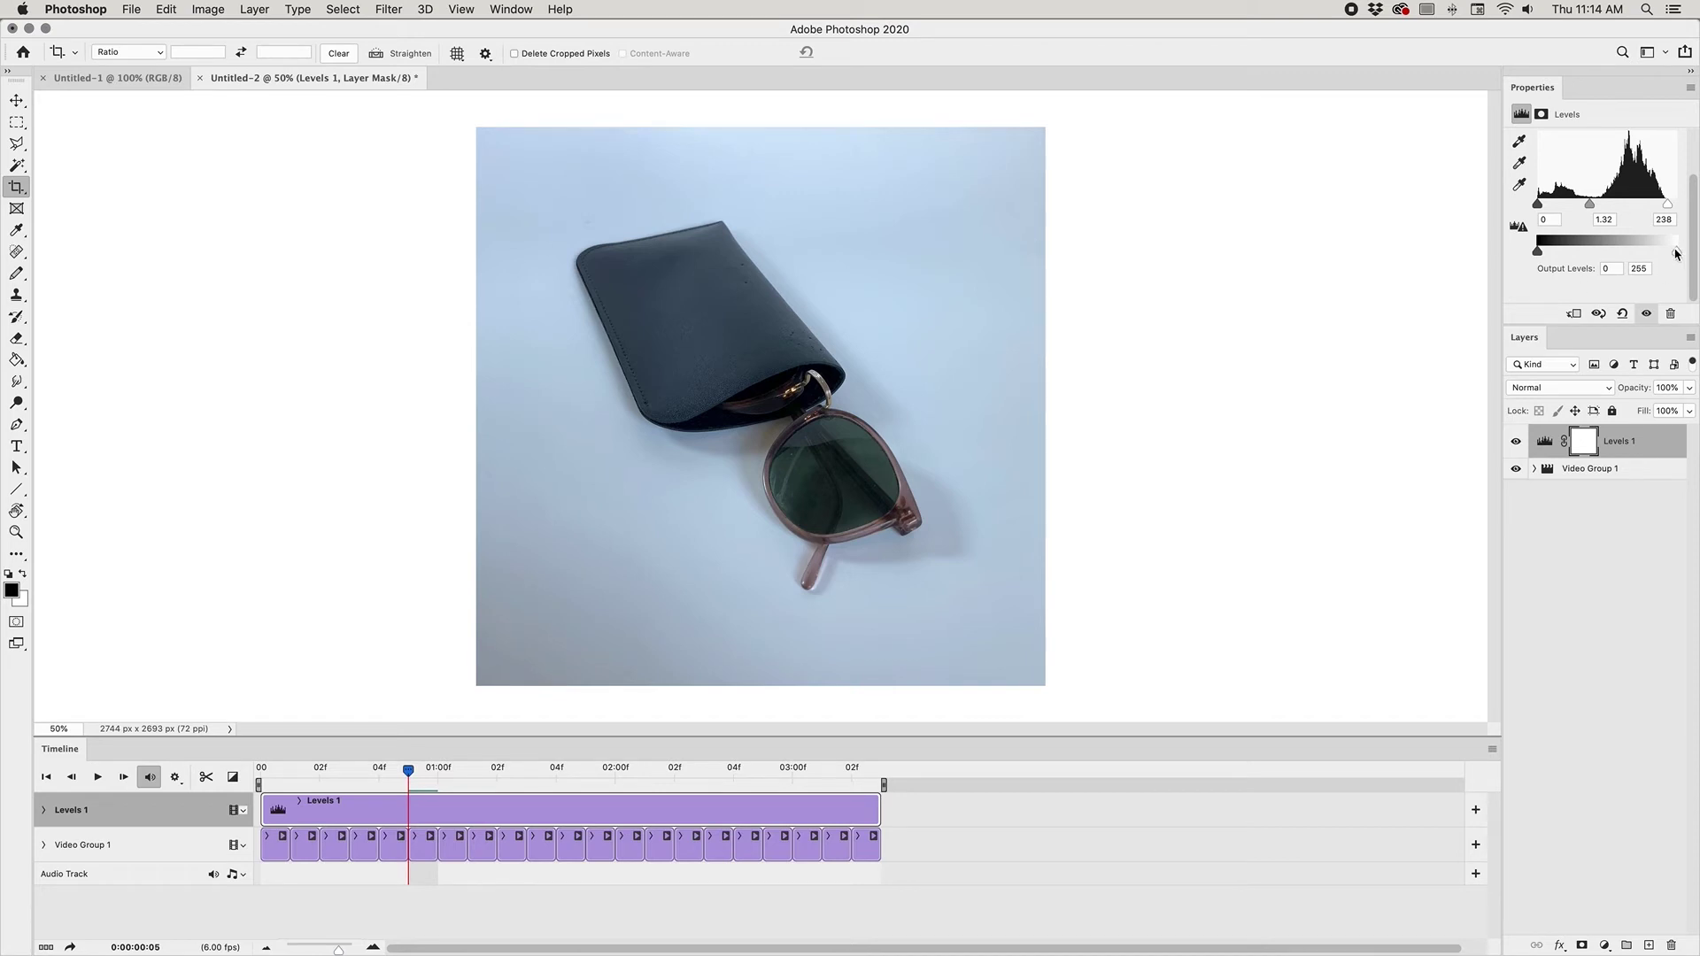
{"action": "mouse_move", "coordinate": [1676, 254]}
{"action": "left_mouse_down"}
{"action": "mouse_move", "coordinate": [1656, 253]}
{"action": "mouse_move", "coordinate": [1671, 206]}
{"action": "mouse_move", "coordinate": [1660, 257]}
{"action": "left_mouse_up"}
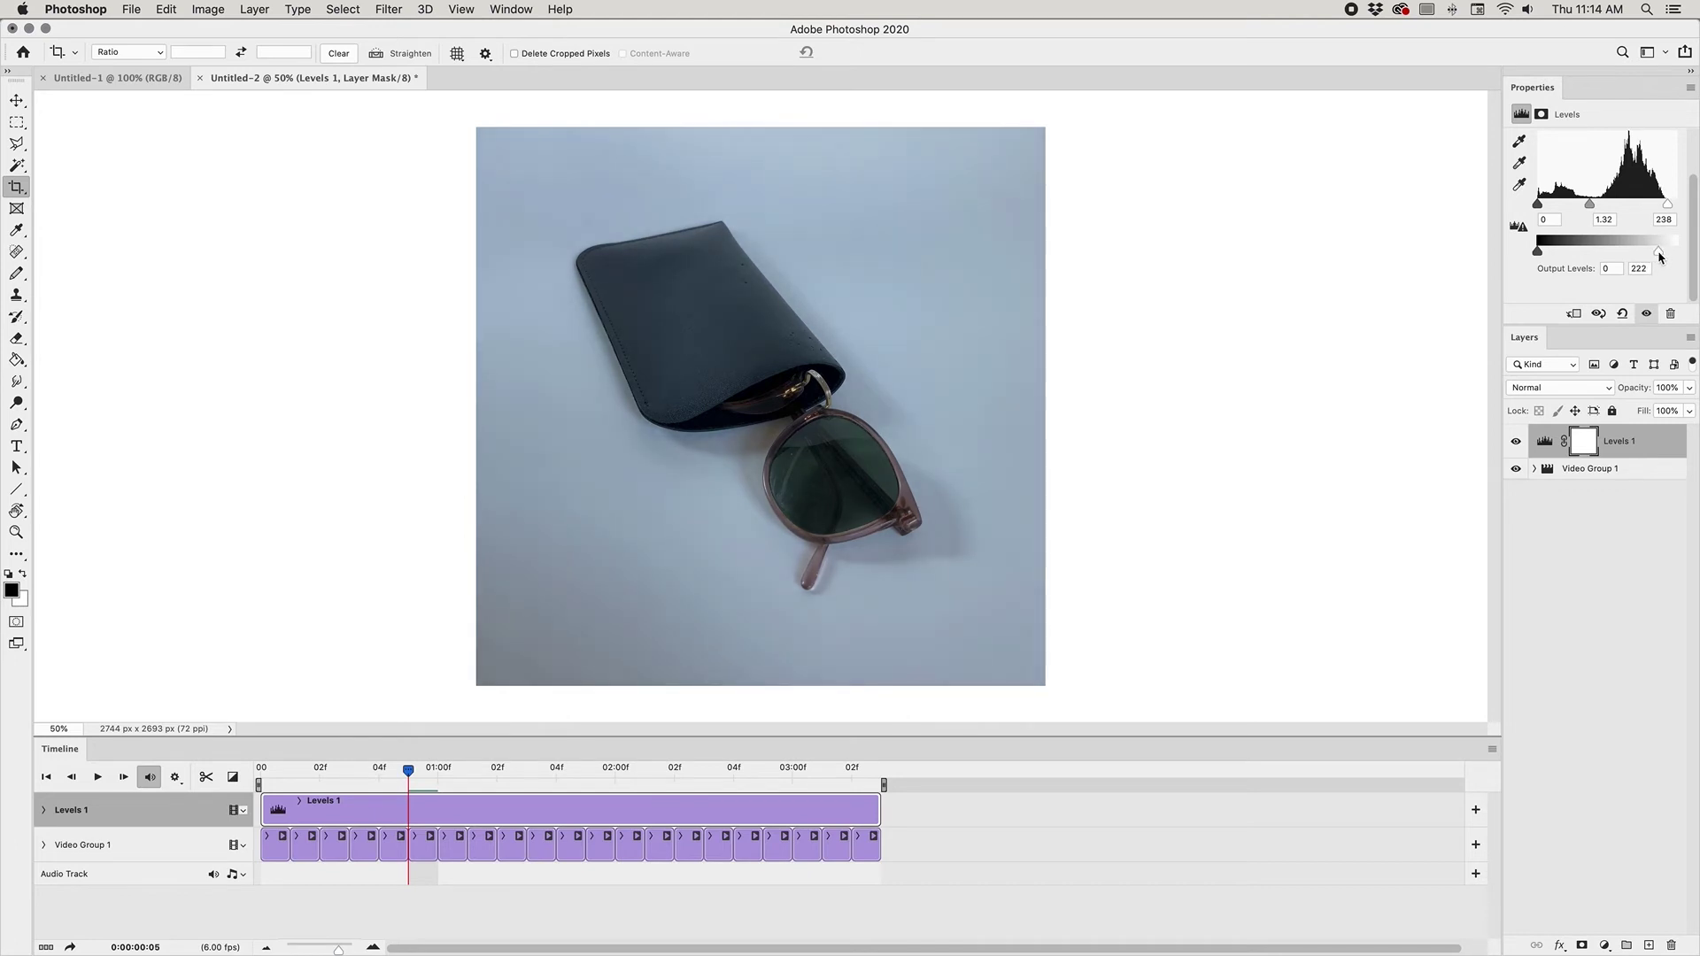
{"action": "left_click_drag", "start_coordinate": [1591, 210], "coordinate": [1587, 207]}
{"action": "left_click", "coordinate": [1688, 388]}
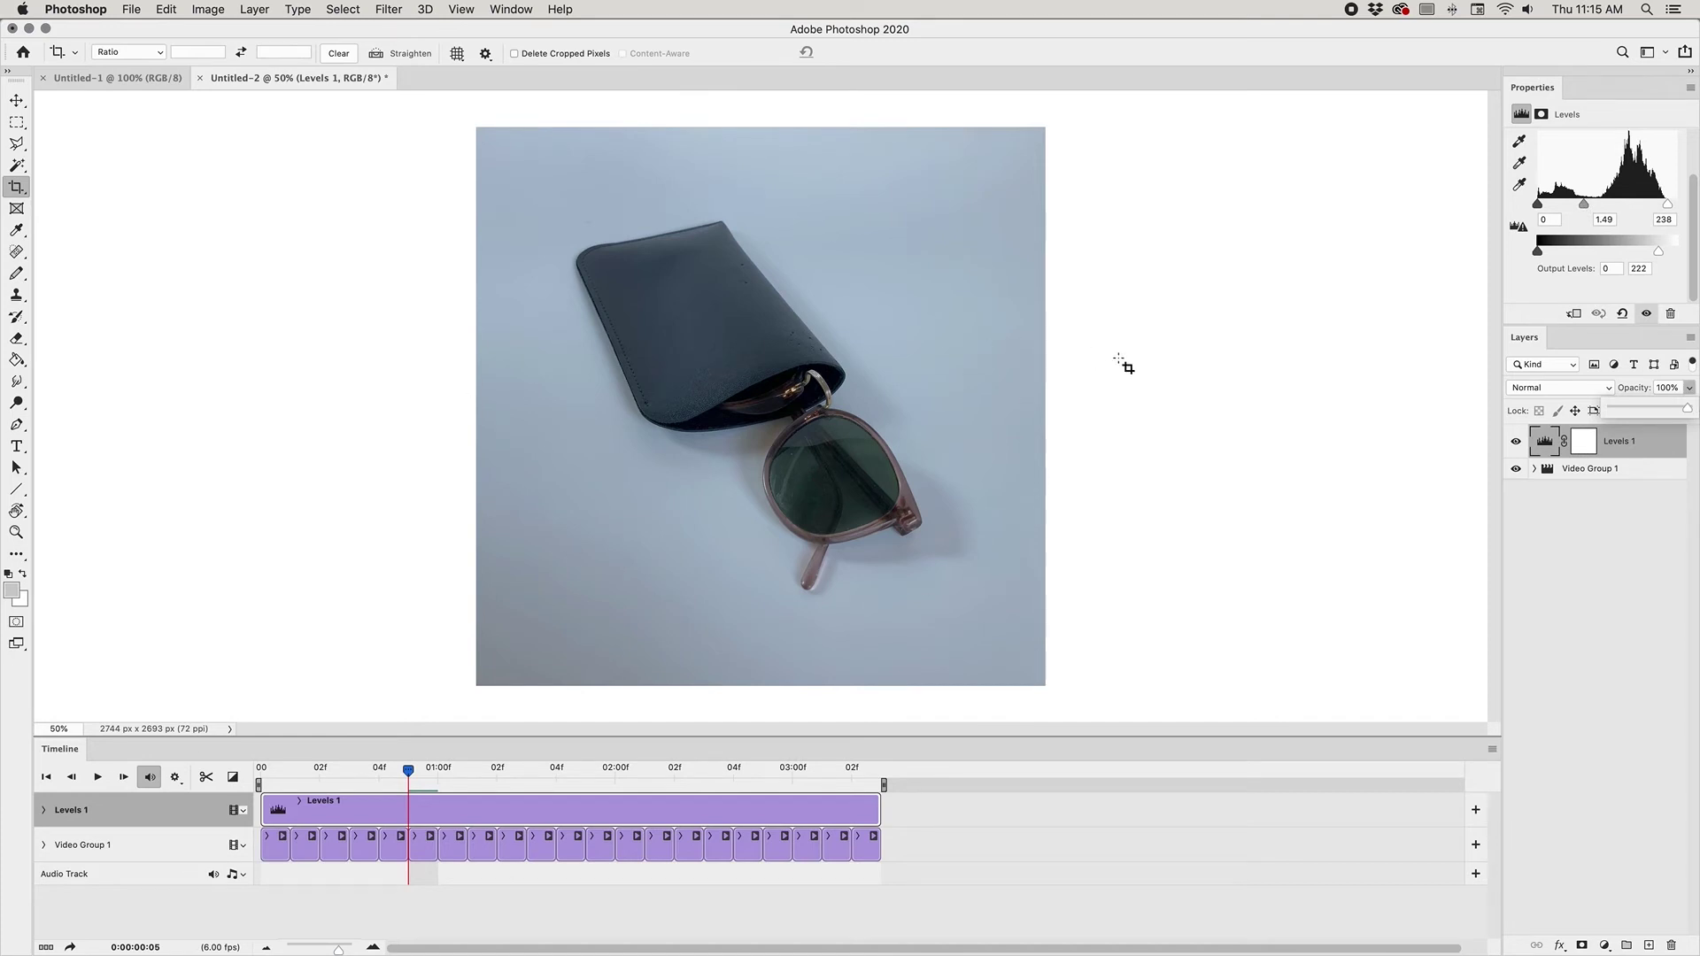
{"action": "left_click", "coordinate": [1535, 540]}
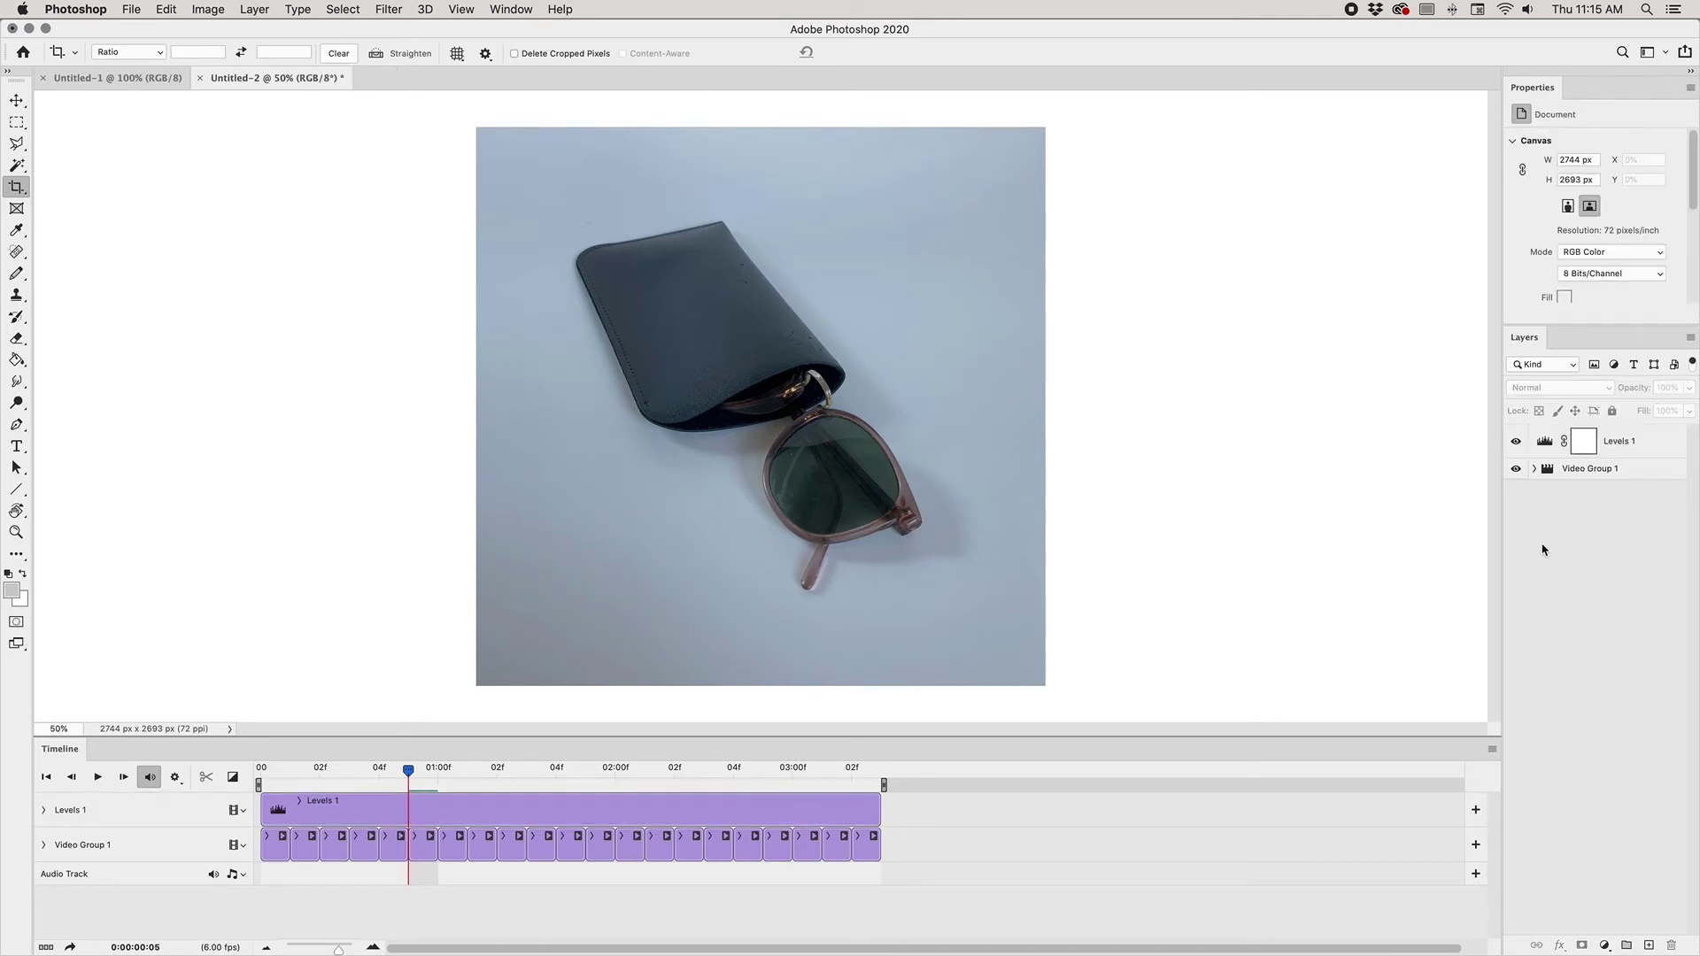
{"action": "key", "text": "XF86MonBrightnessUp"}
Step: Add a Selective Color adjustment layer above Levels 1 with Whites as the color range
{"action": "left_click", "coordinate": [1625, 448]}
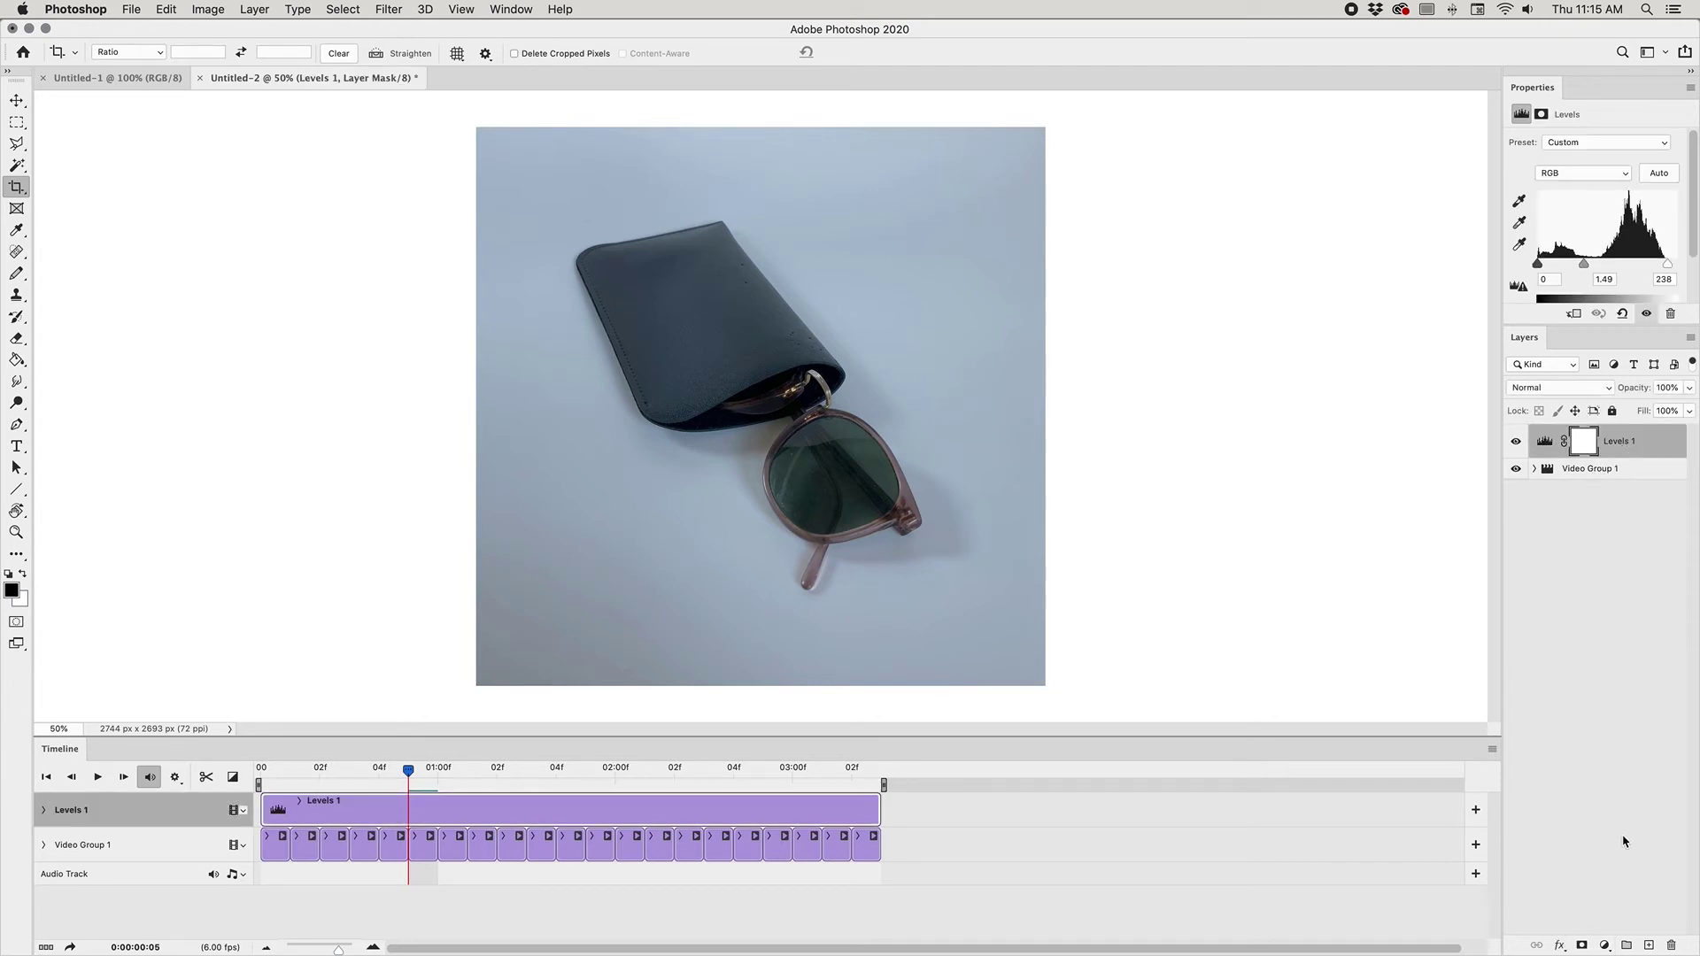
{"action": "left_click", "coordinate": [1604, 945]}
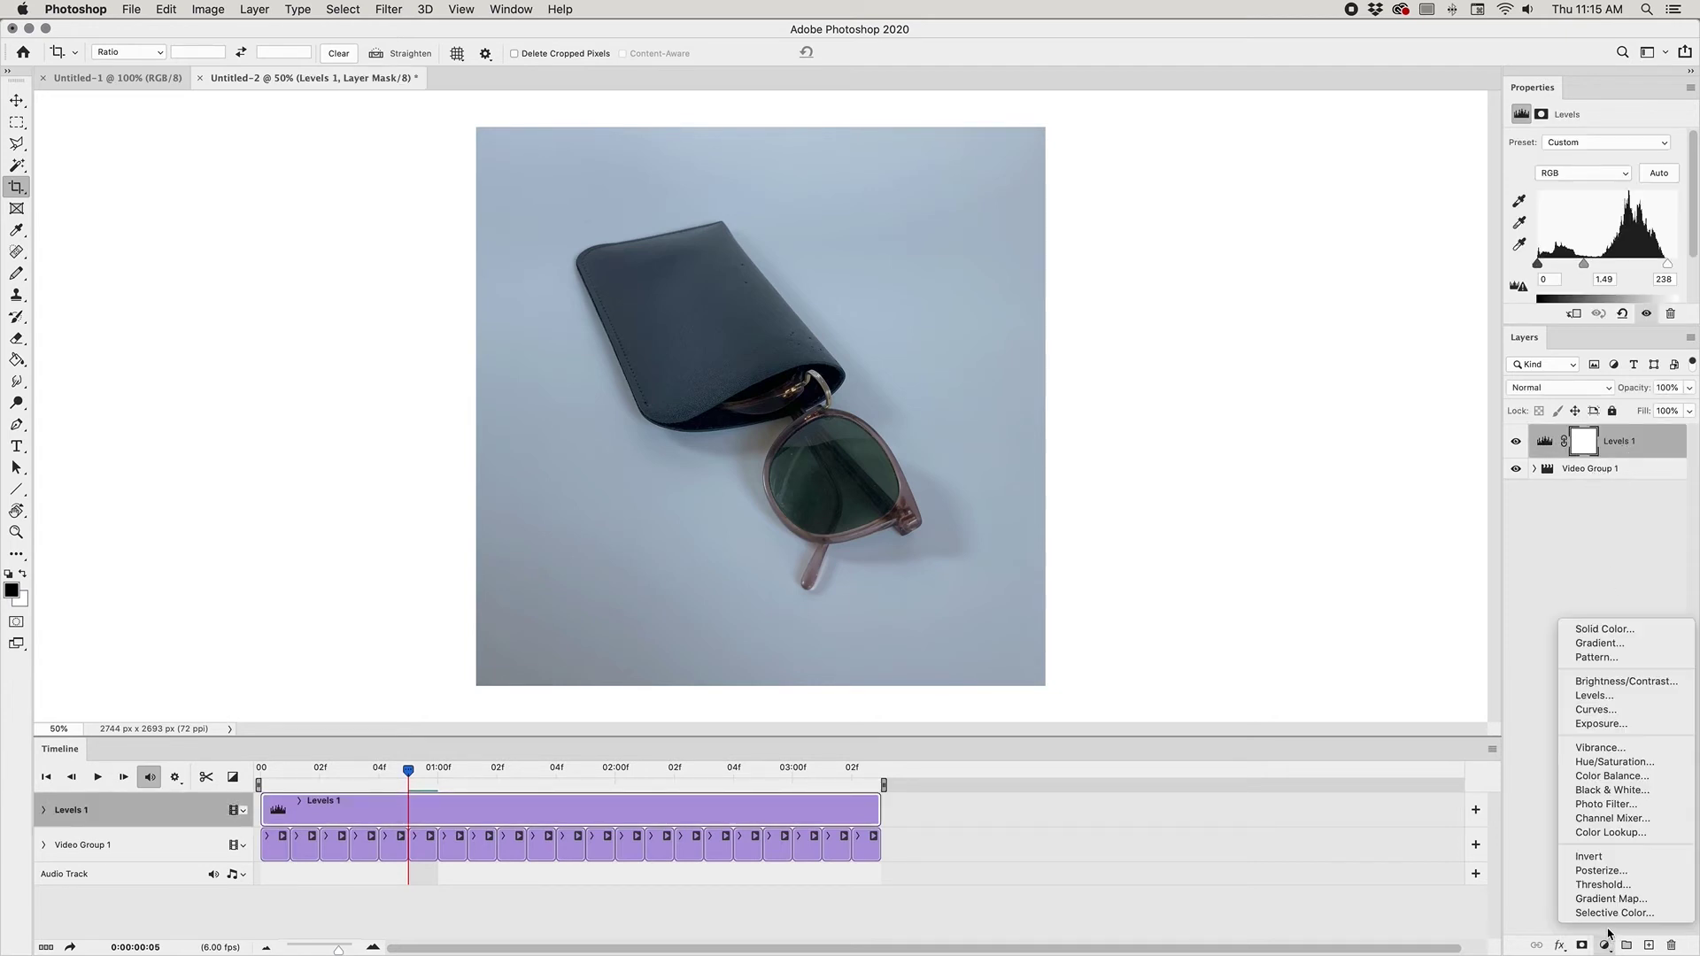
{"action": "left_click", "coordinate": [1613, 913]}
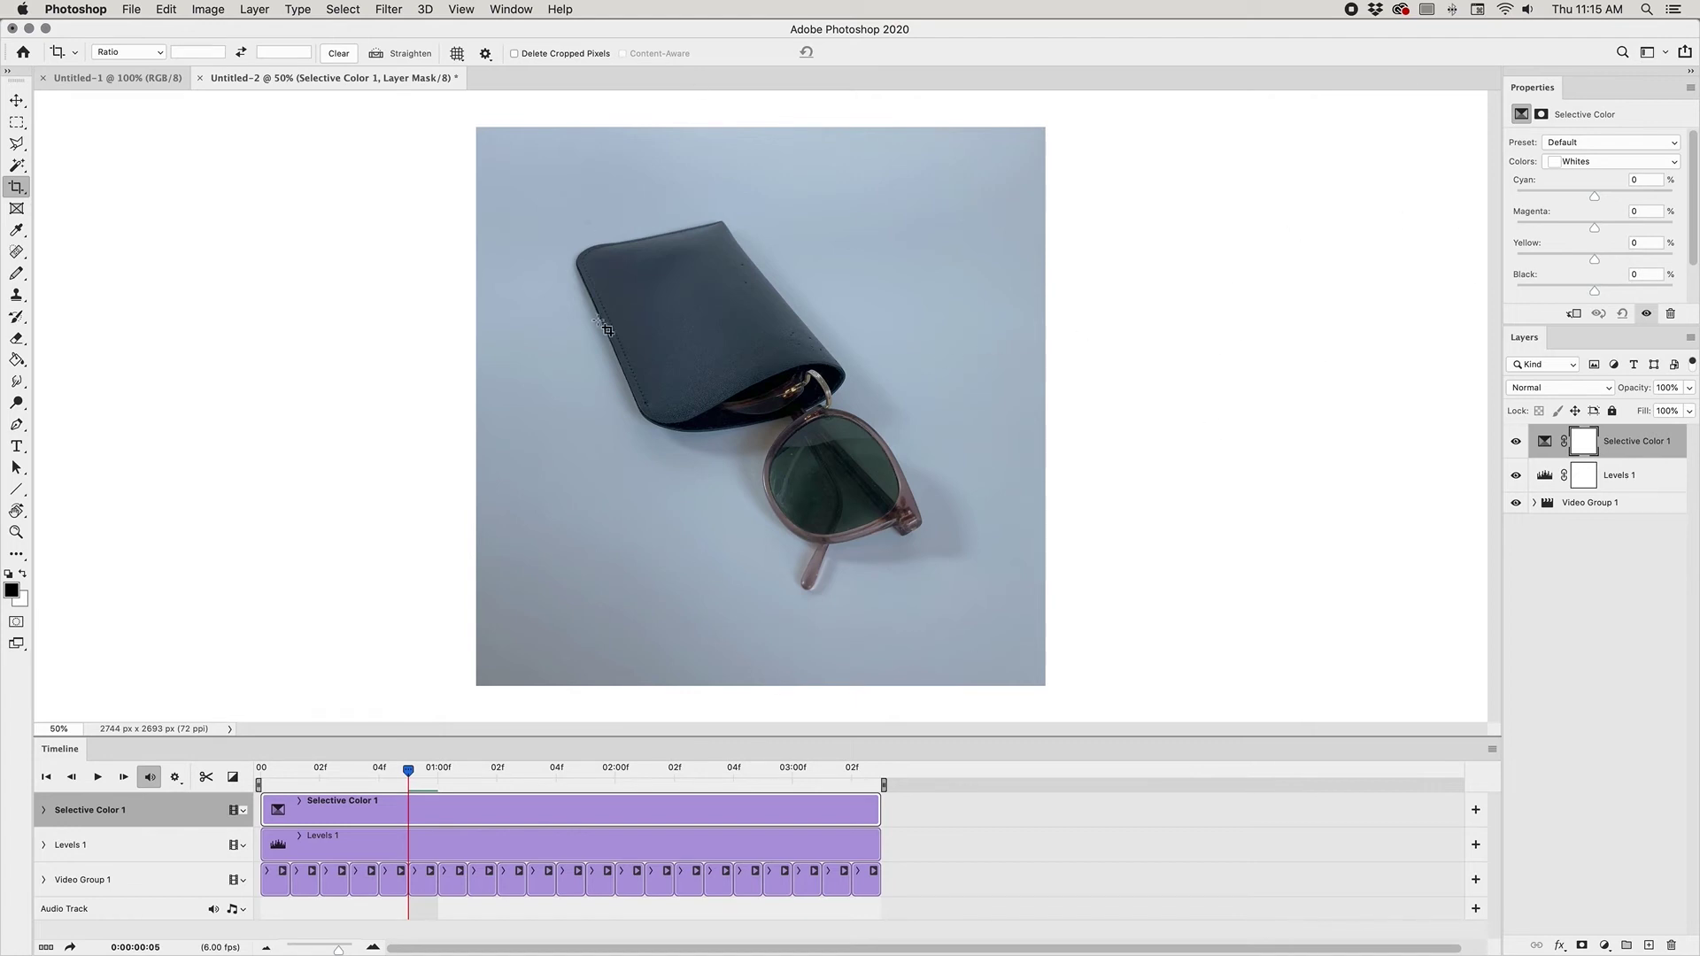
{"action": "left_click", "coordinate": [1641, 164]}
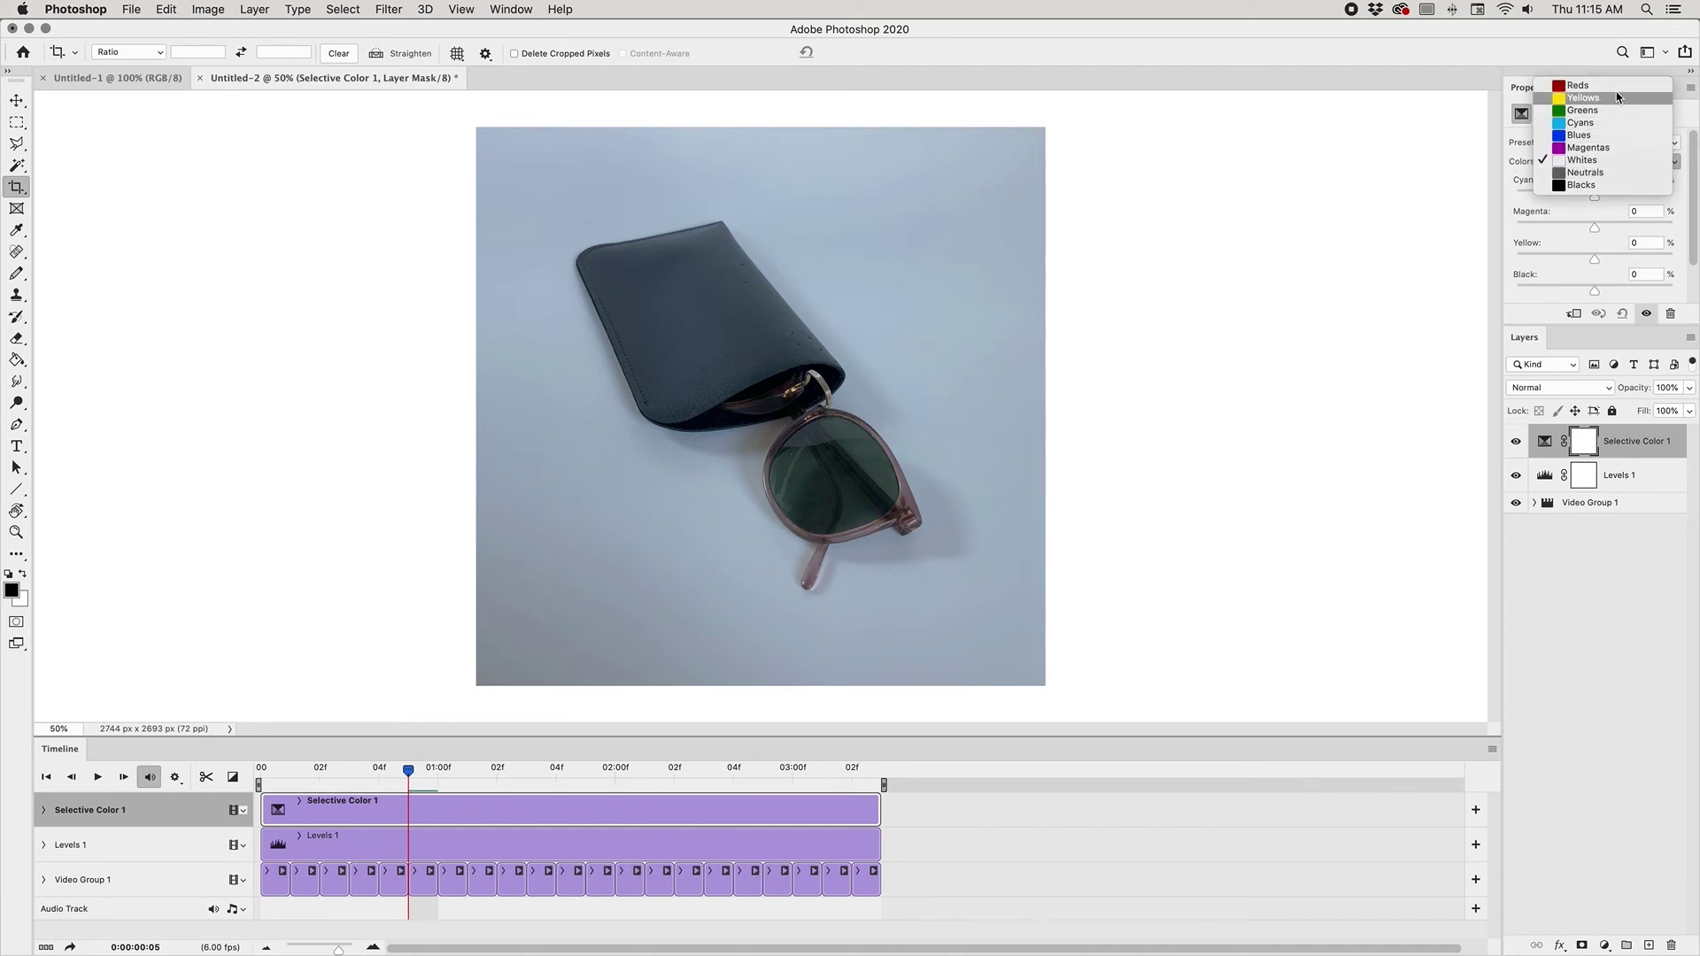
{"action": "left_click", "coordinate": [1602, 162]}
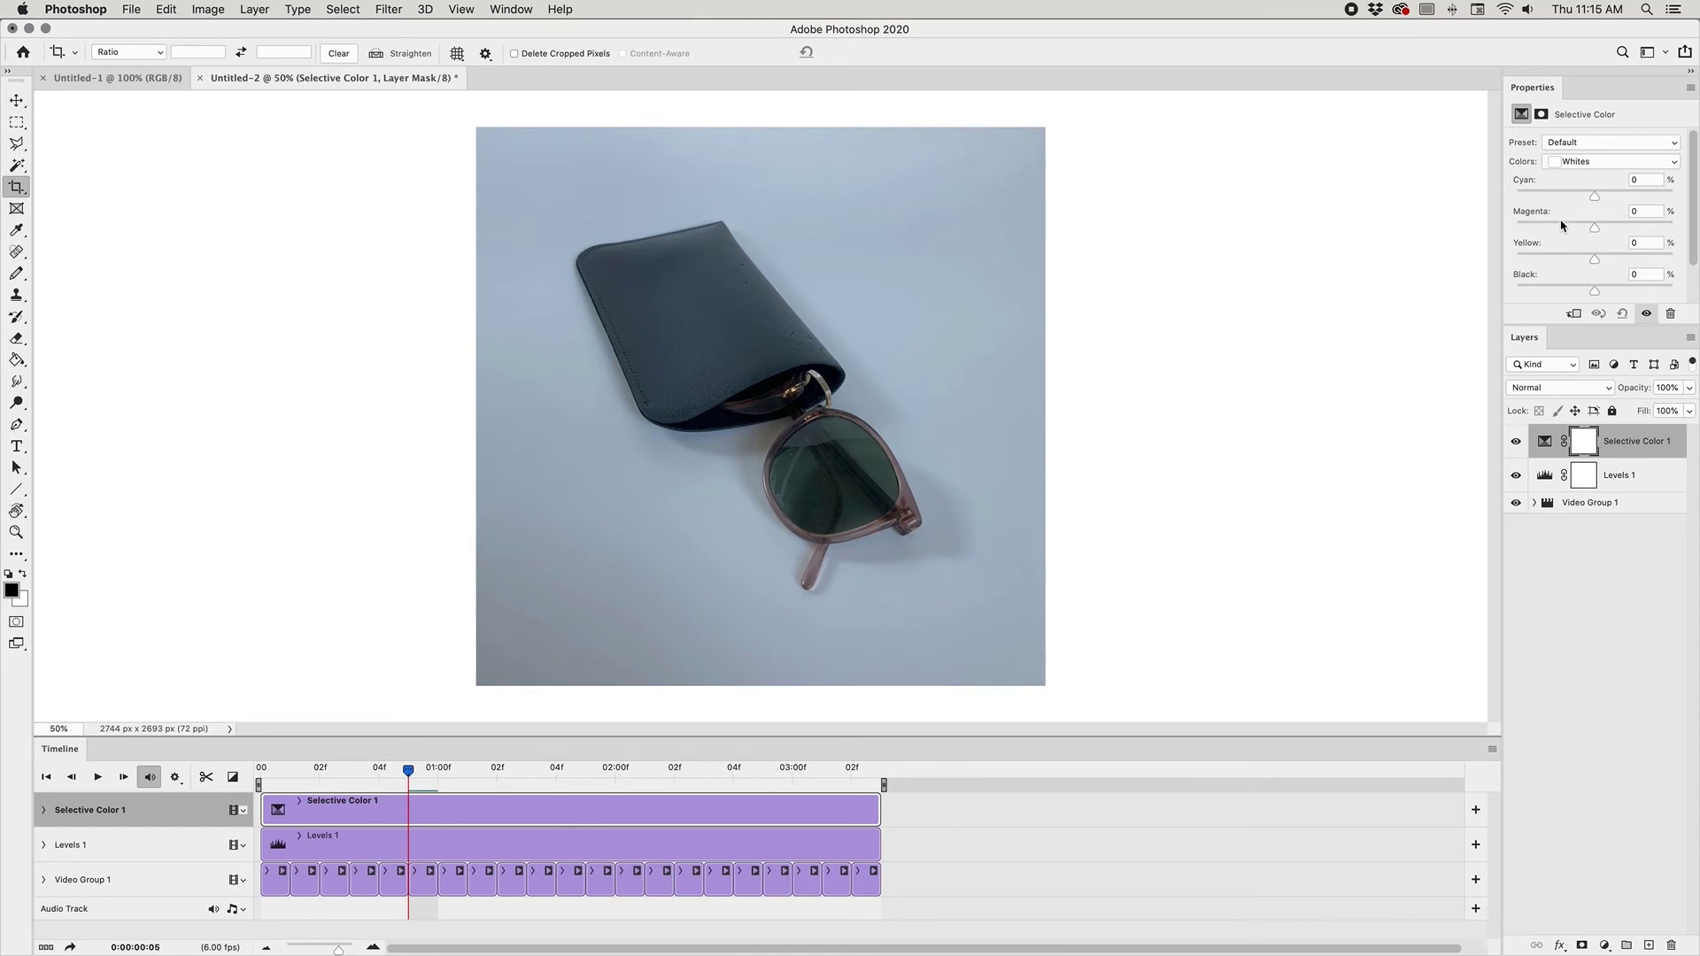
Step: Set Cyan, Magenta and Yellow to -100% and Black to +5% for the Whites in Selective Color 1
{"action": "left_click", "coordinate": [1574, 195]}
{"action": "mouse_move", "coordinate": [1576, 198]}
{"action": "left_mouse_down"}
{"action": "mouse_move", "coordinate": [1559, 200]}
{"action": "mouse_move", "coordinate": [1577, 200]}
{"action": "left_mouse_up"}
{"action": "left_click_drag", "start_coordinate": [1579, 201], "coordinate": [1442, 266]}
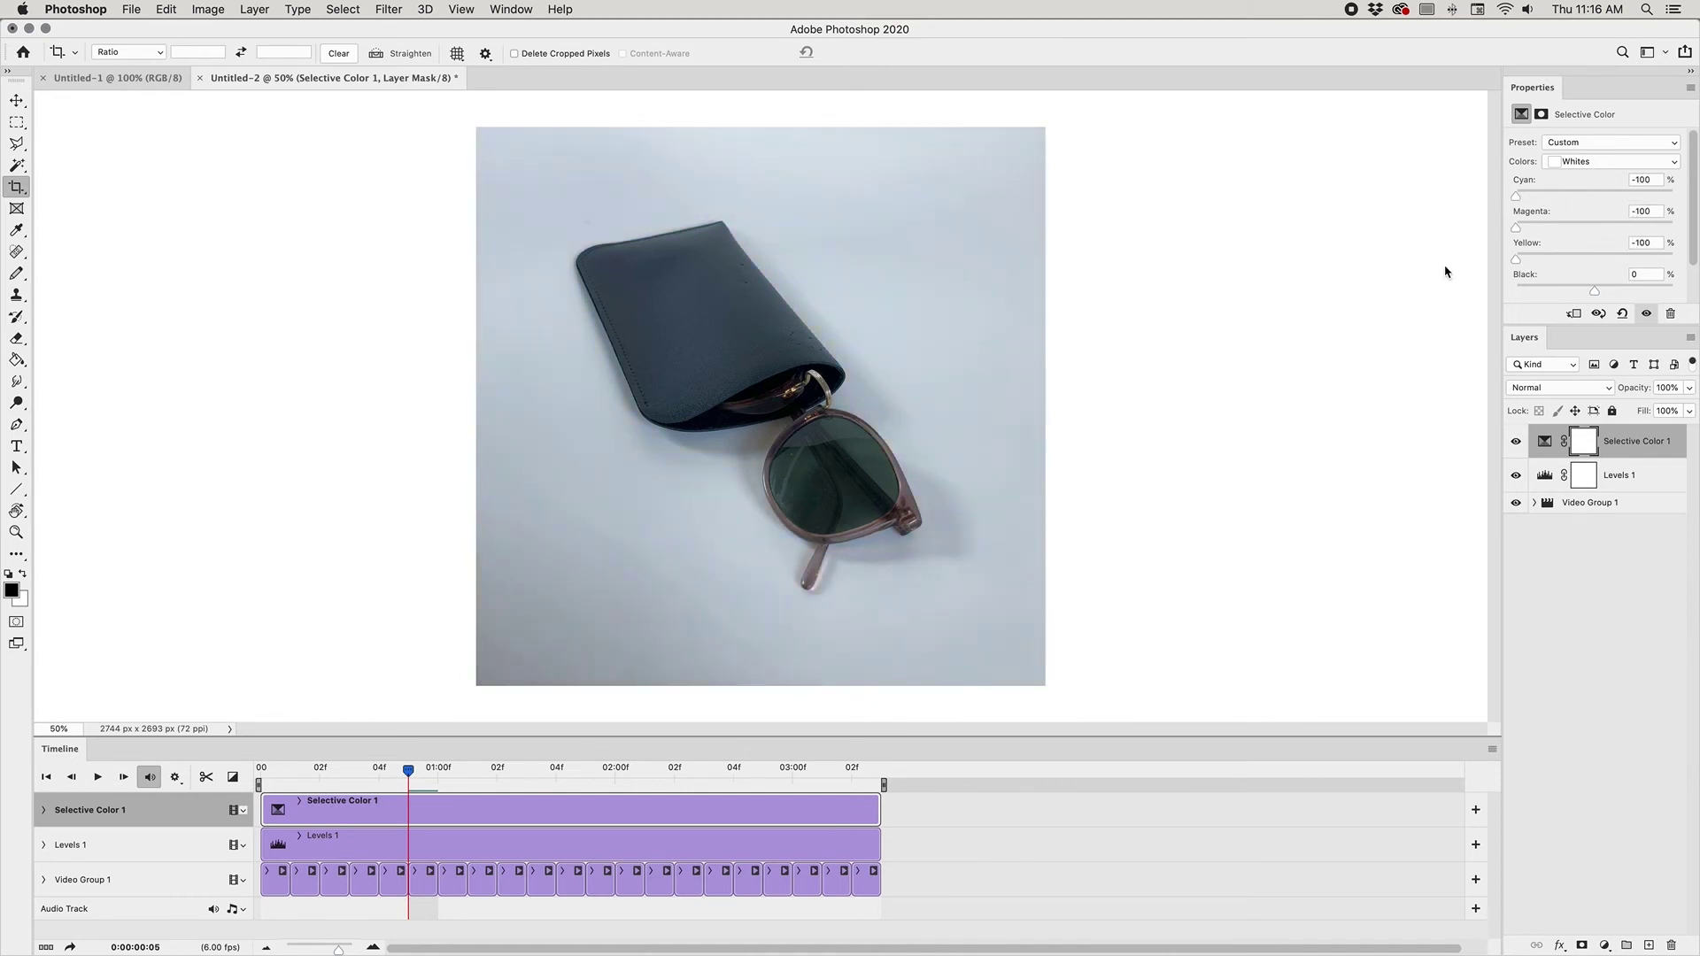
Step: Toggle the visibility of the Selective Color 1 layer repeatedly to compare the image before and after the adjustment
{"action": "left_click", "coordinate": [1514, 441]}
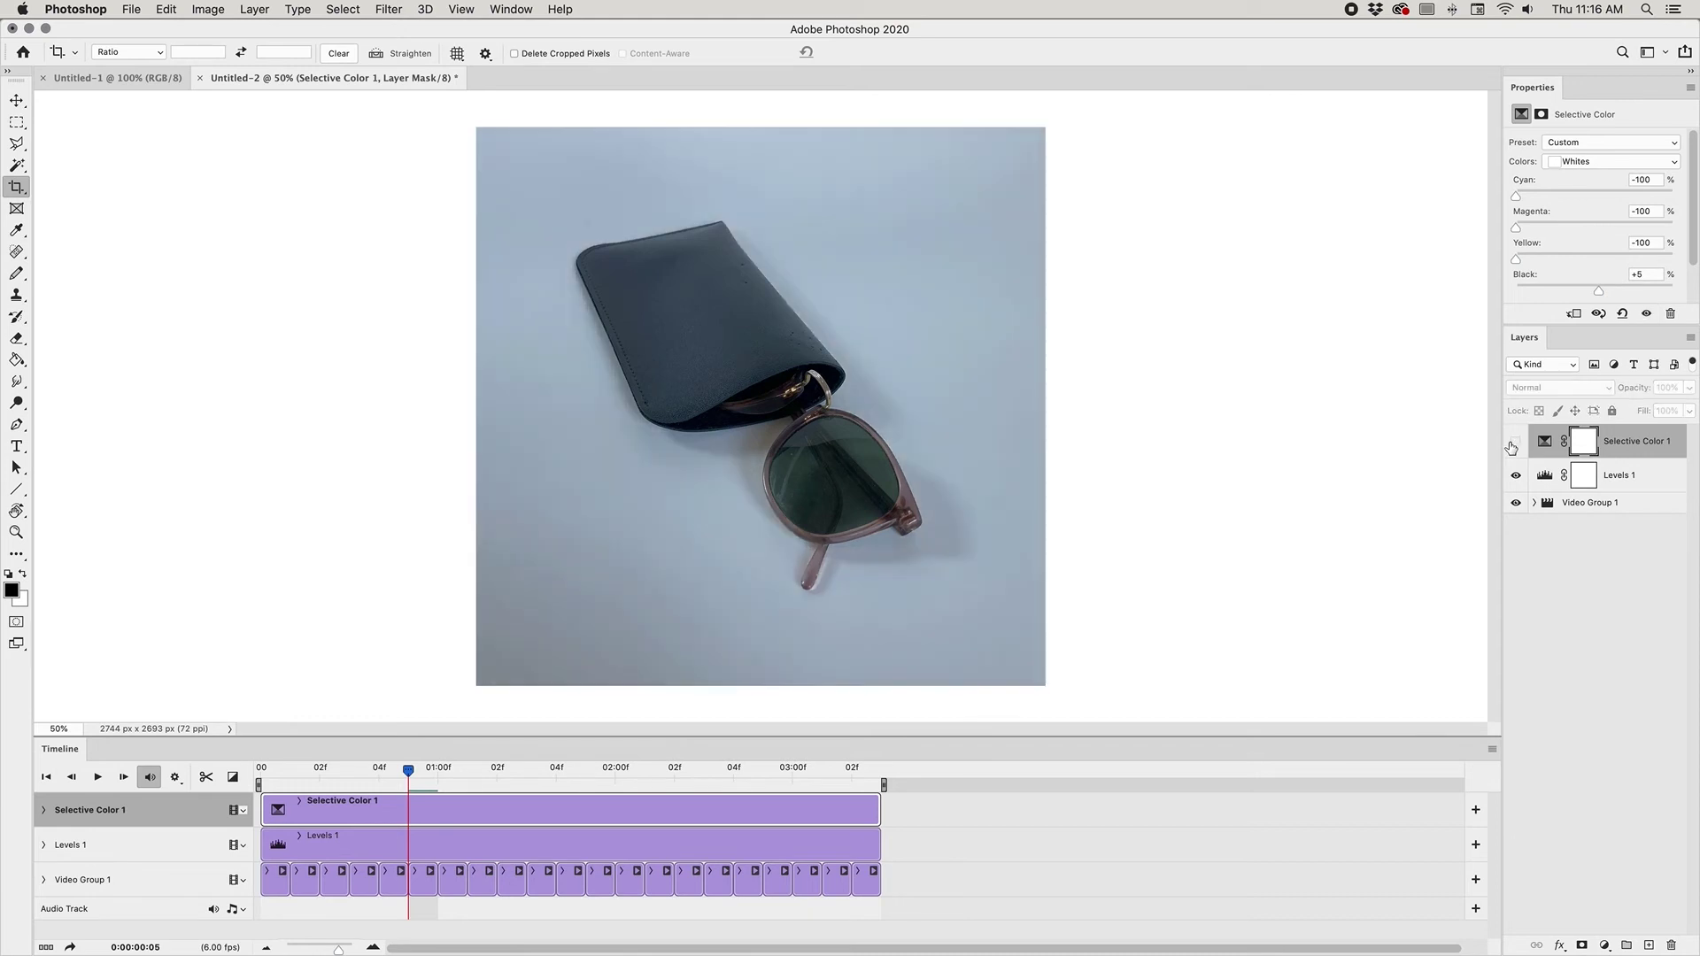
{"action": "left_click", "coordinate": [1513, 442]}
{"action": "left_click", "coordinate": [1514, 442]}
{"action": "left_click", "coordinate": [1514, 442]}
{"action": "left_click", "coordinate": [1514, 442]}
{"action": "left_click", "coordinate": [1513, 442]}
{"action": "left_click", "coordinate": [1514, 441]}
{"action": "left_click", "coordinate": [1514, 441]}
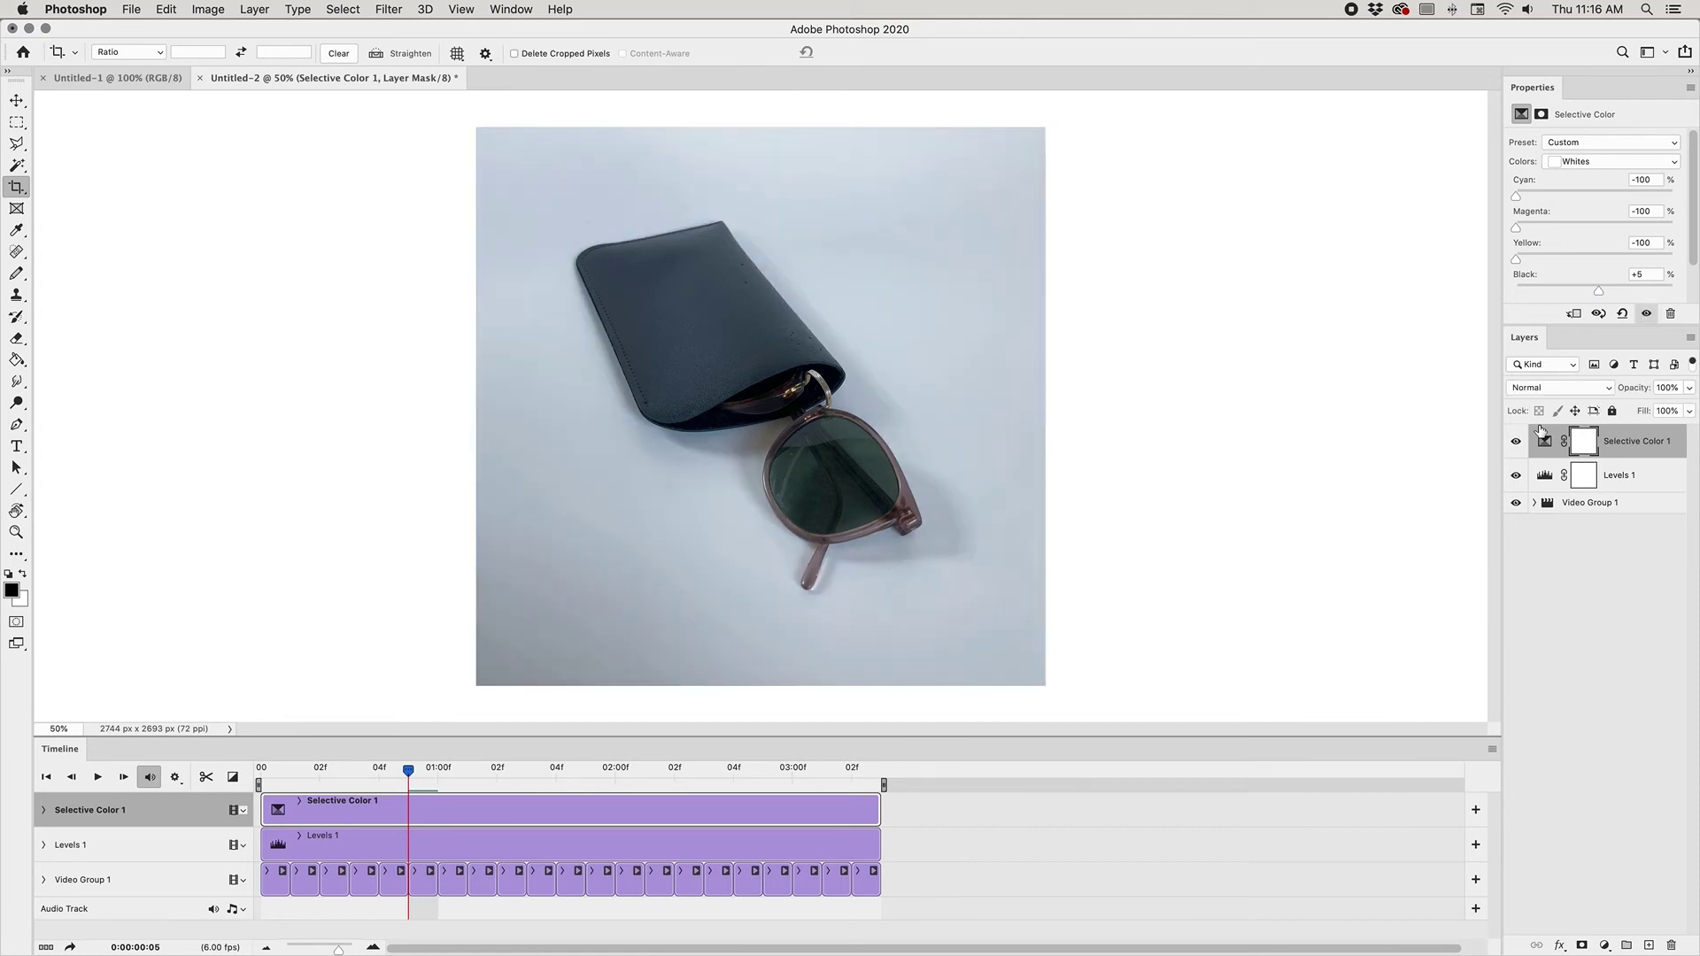
Step: Set Yellow to -16% and Magenta to -19% for the Whites in Selective Color 1
{"action": "left_click", "coordinate": [1581, 259]}
{"action": "left_click", "coordinate": [1579, 228]}
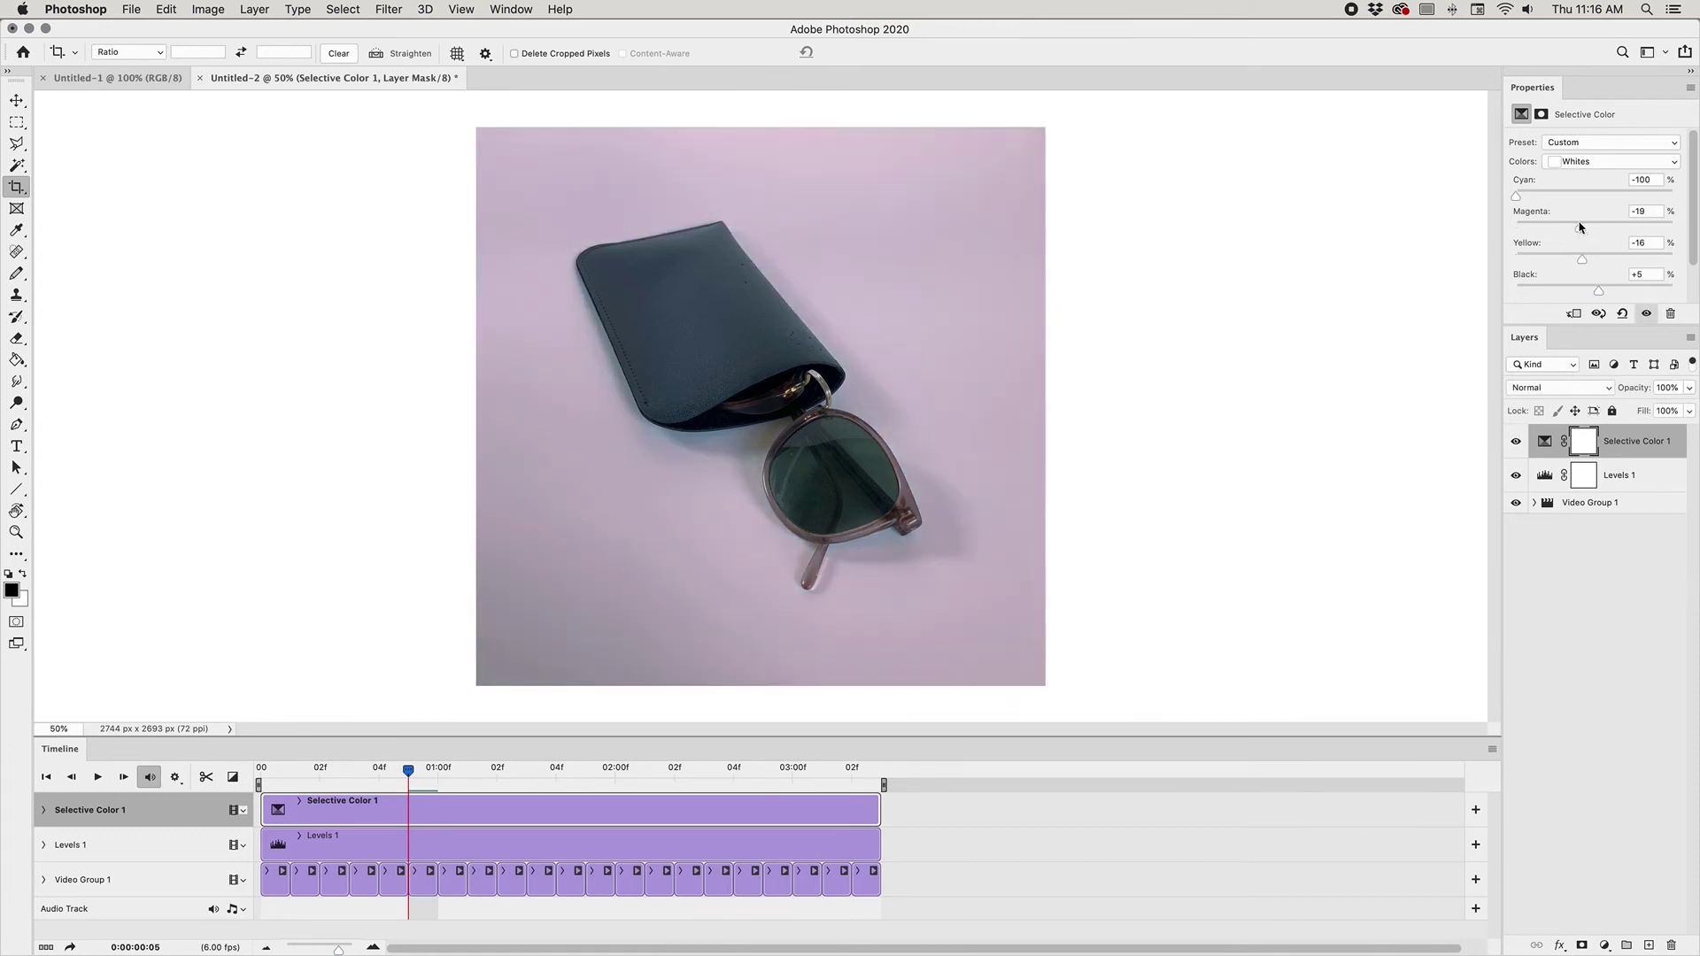
Step: Set Cyan to -19% and Yellow to -20% for the Whites in Selective Color 1
{"action": "left_click", "coordinate": [1577, 196]}
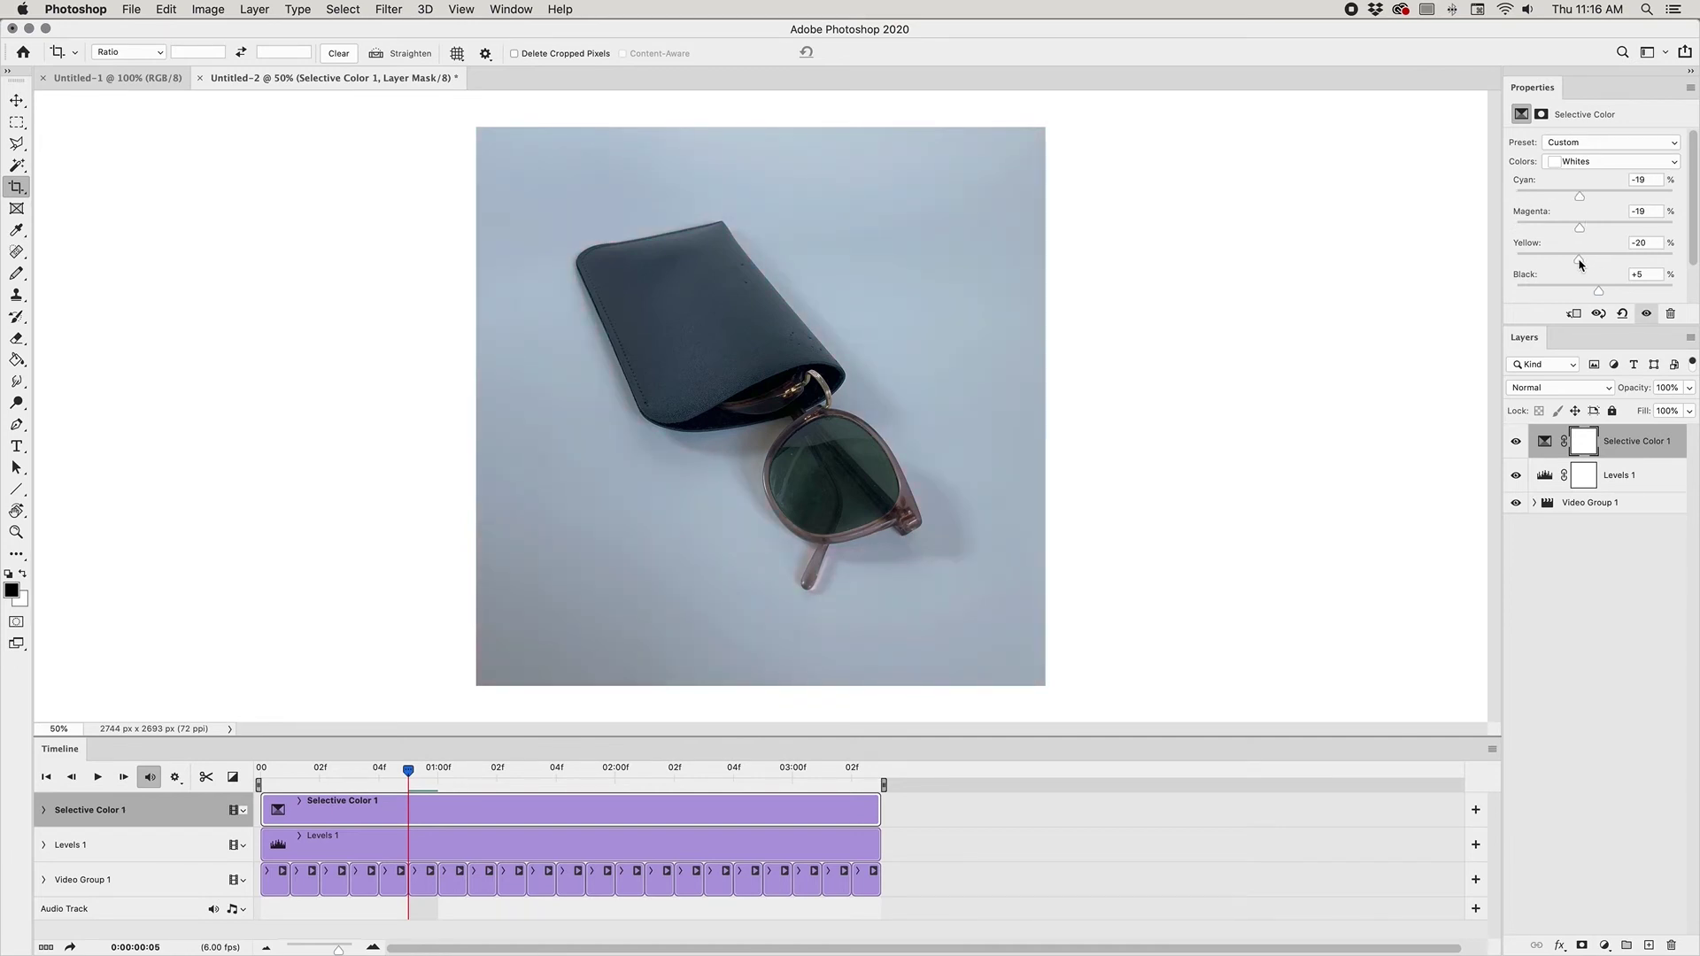
Step: Try Cyan at -19% for the Neutrals in Selective Color 1, and undo that change
{"action": "left_click", "coordinate": [1598, 165]}
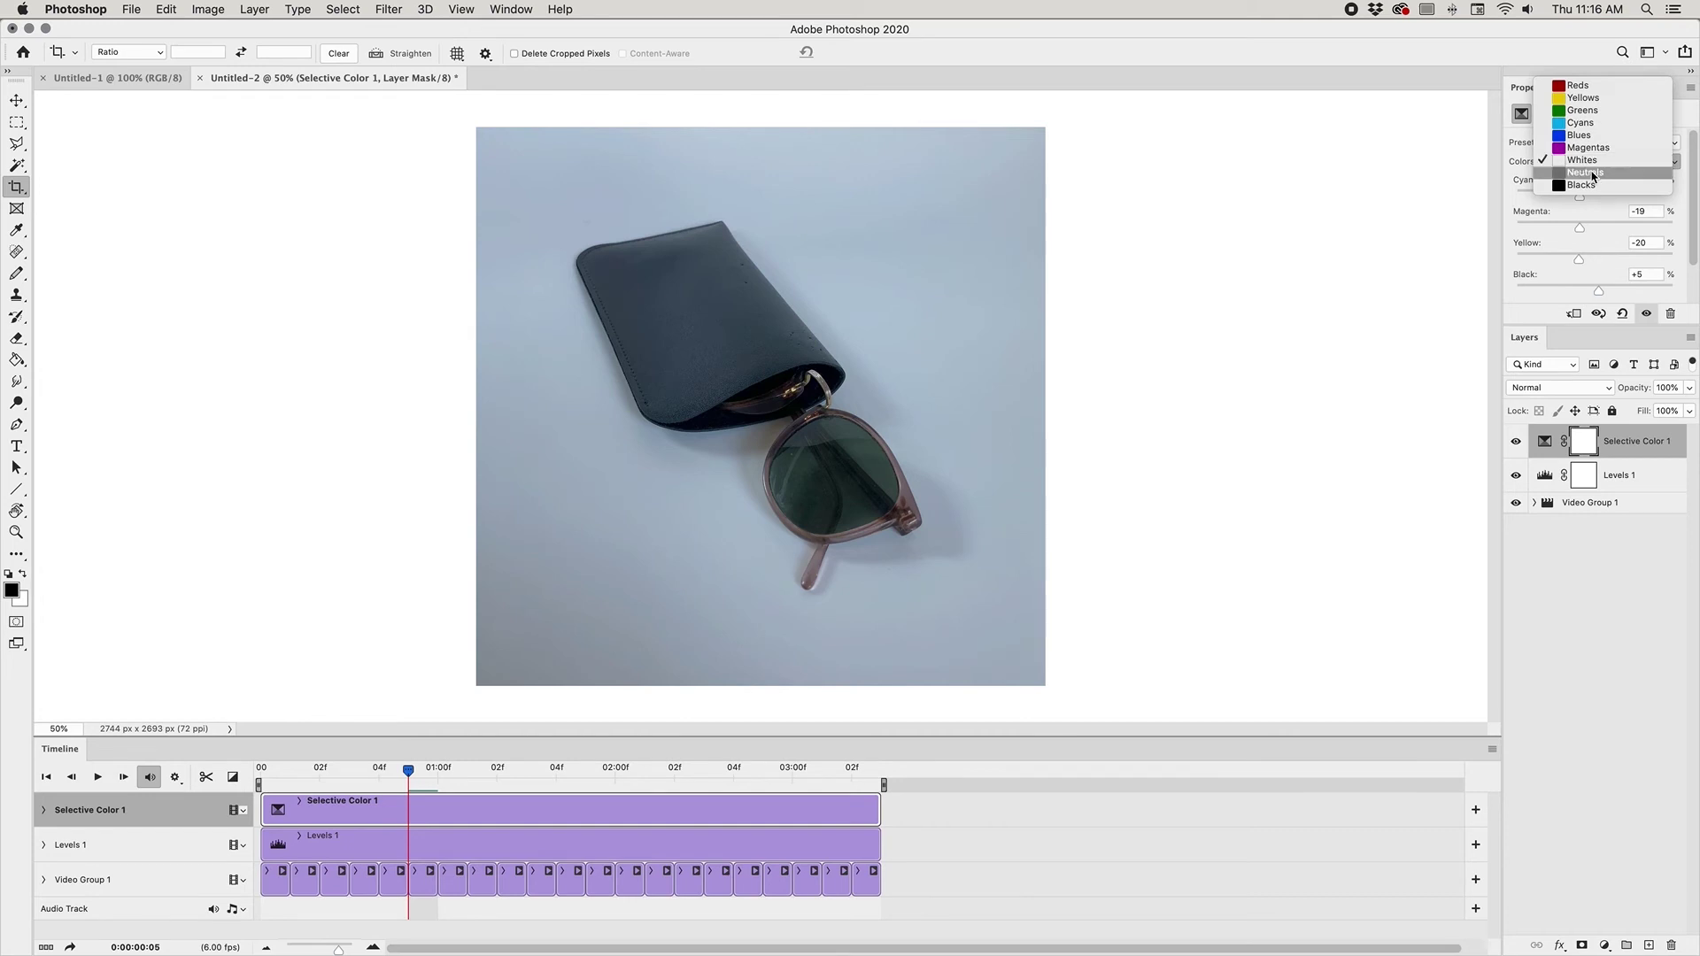
{"action": "left_click", "coordinate": [1592, 180]}
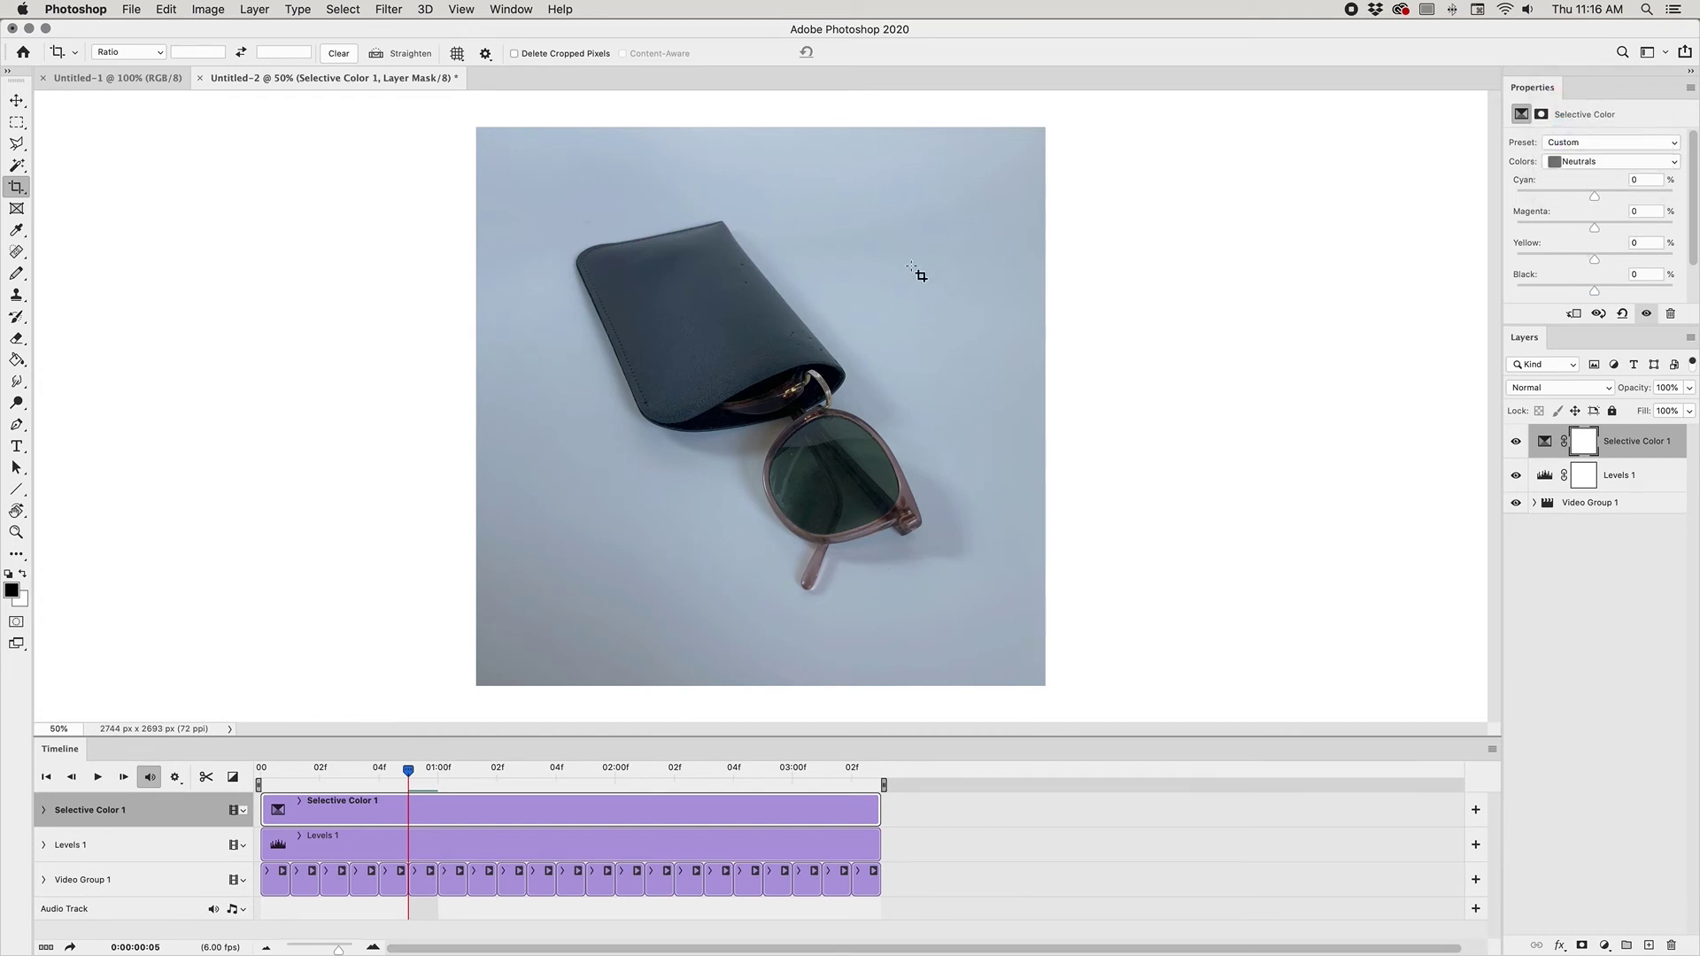
{"action": "left_click_drag", "start_coordinate": [1582, 194], "coordinate": [1577, 191]}
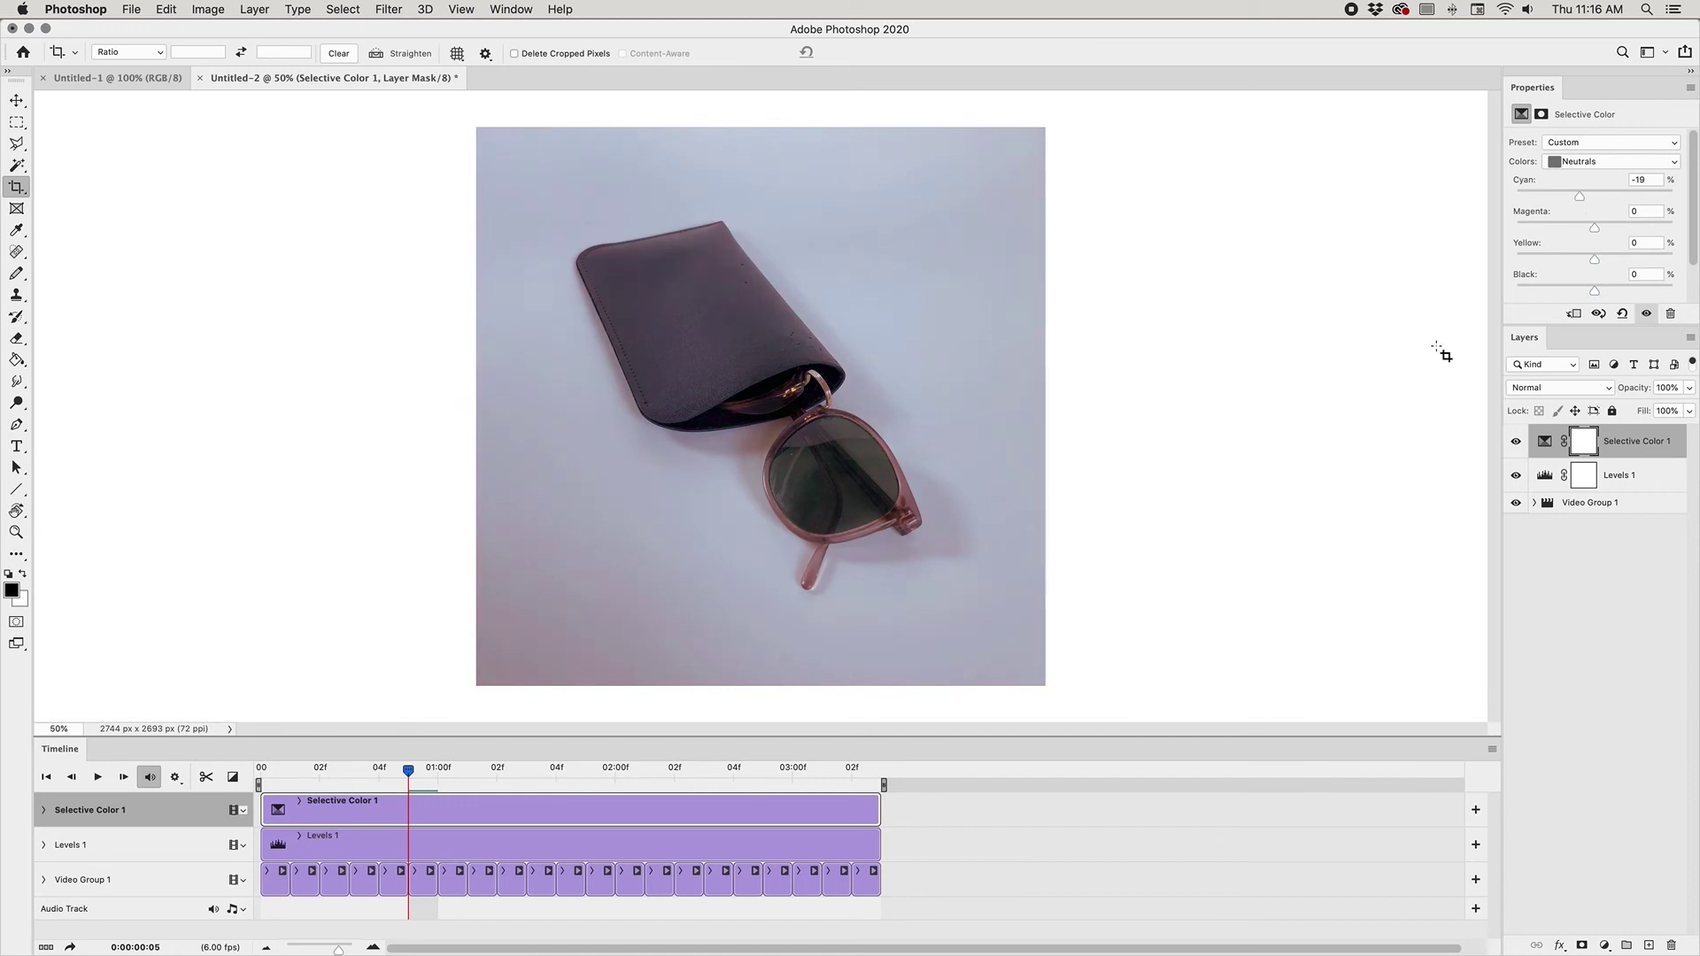
{"action": "key", "text": "super+z"}
Step: Add a Color Balance adjustment layer above Selective Color 1 with Highlights as the tone
{"action": "left_click", "coordinate": [1609, 945]}
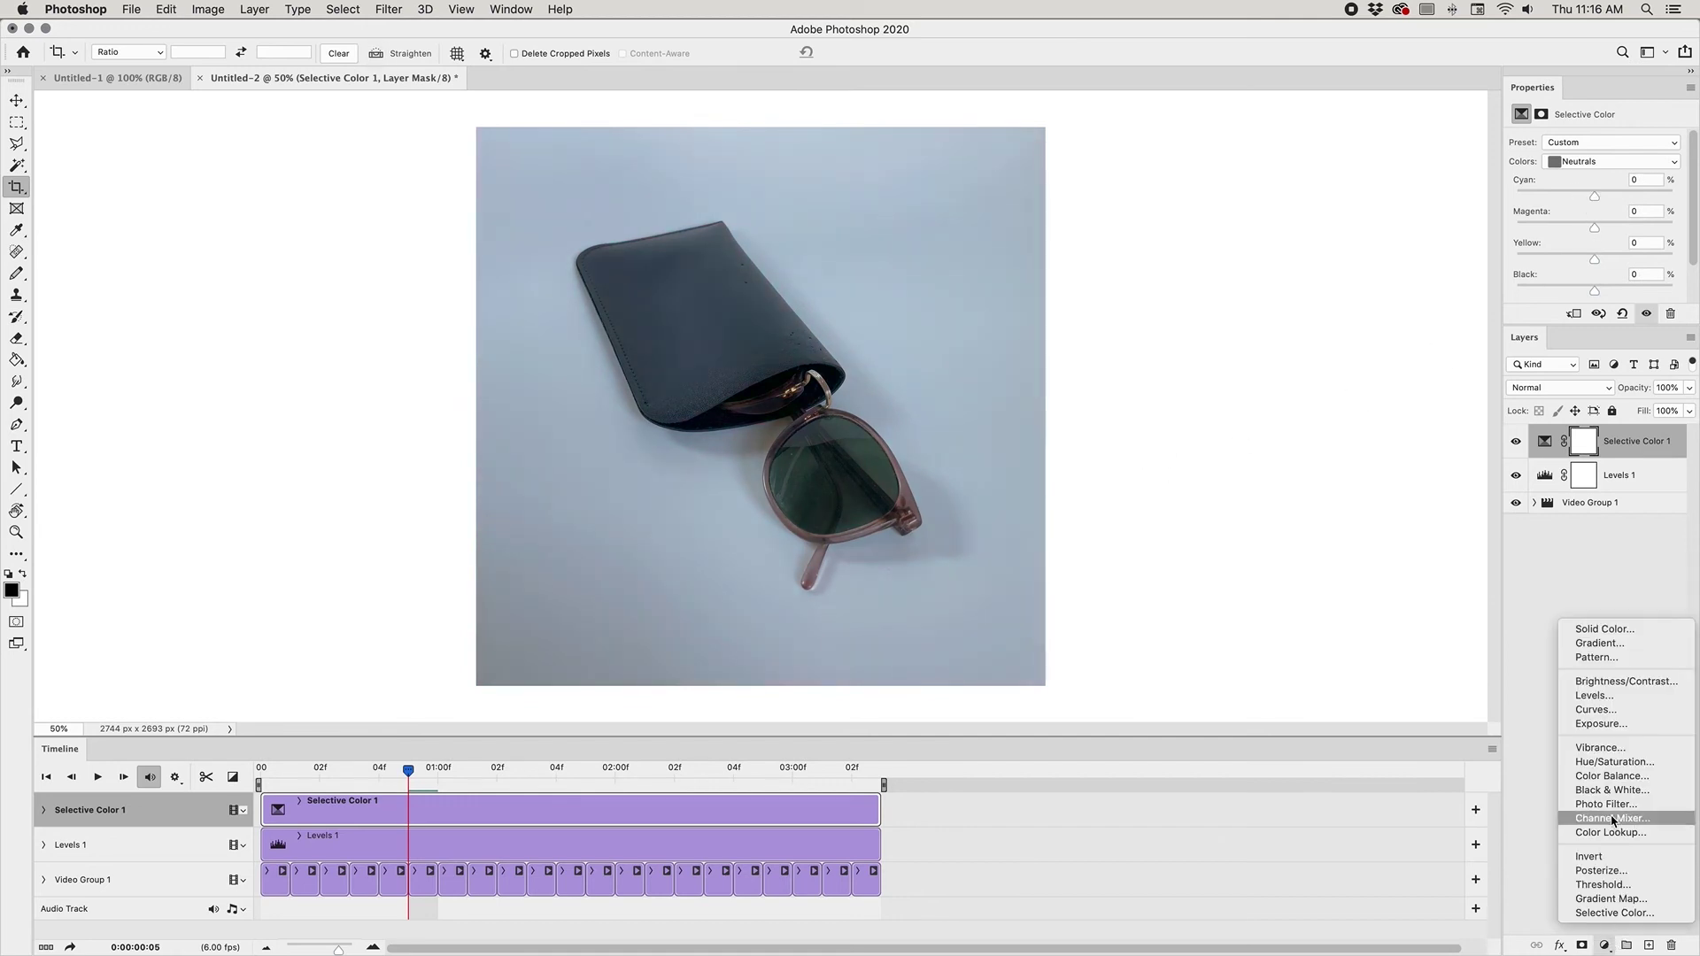
{"action": "left_click", "coordinate": [1594, 777]}
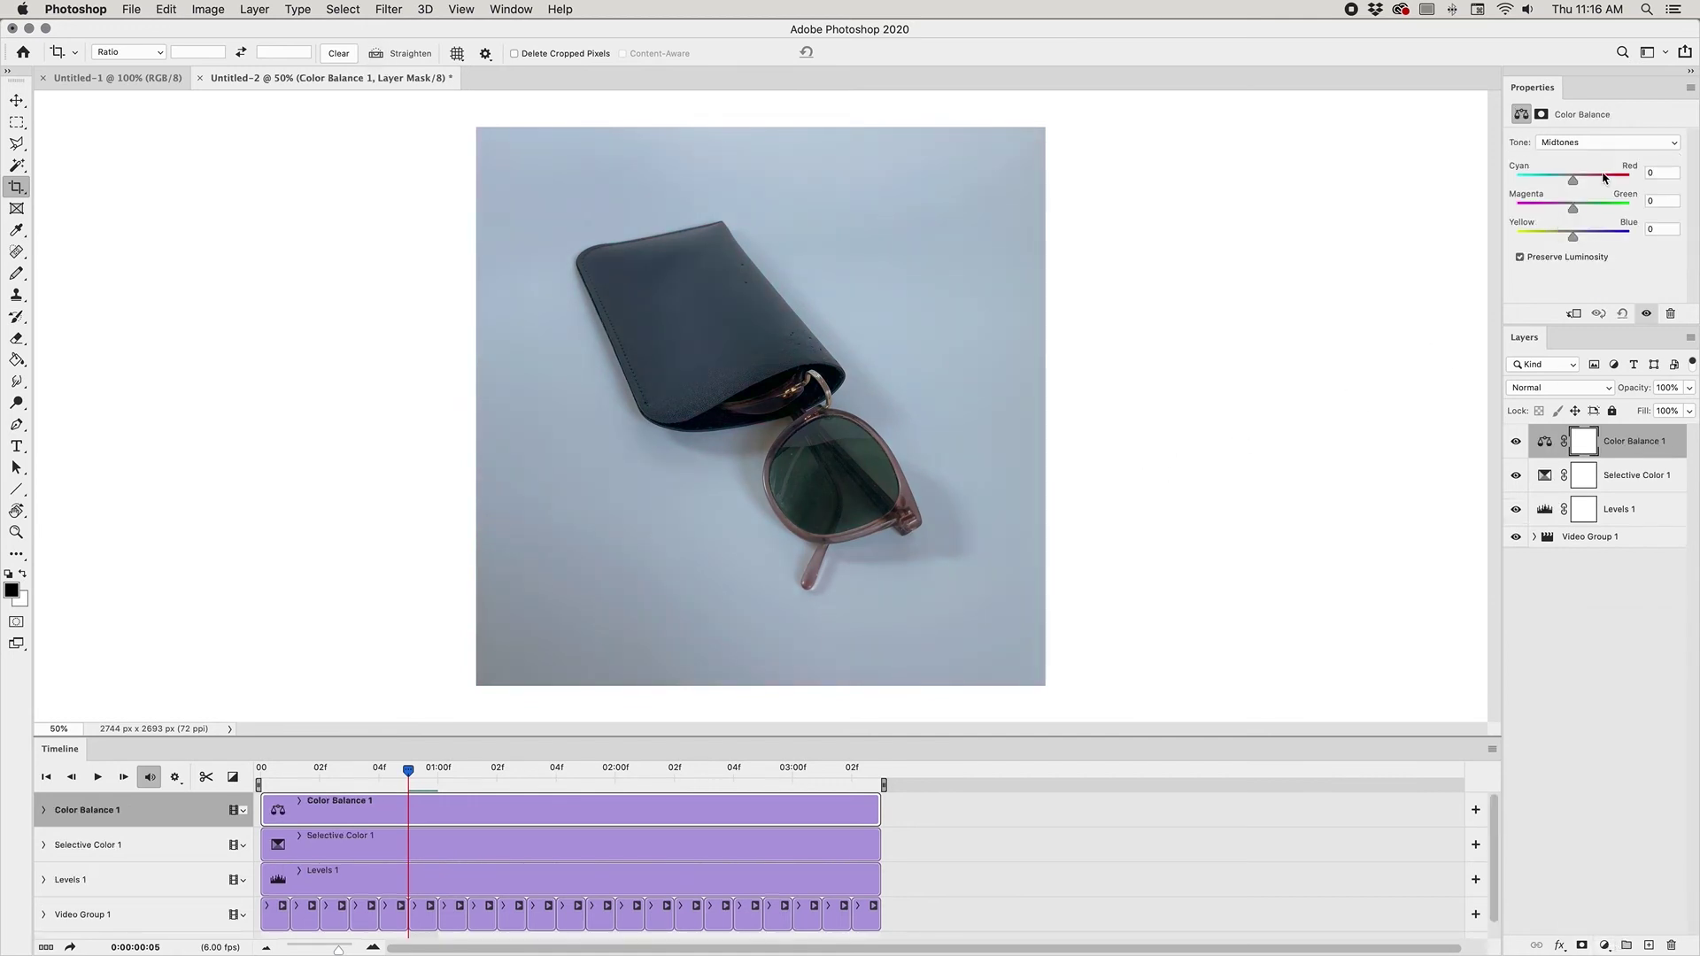
{"action": "left_click", "coordinate": [1588, 146]}
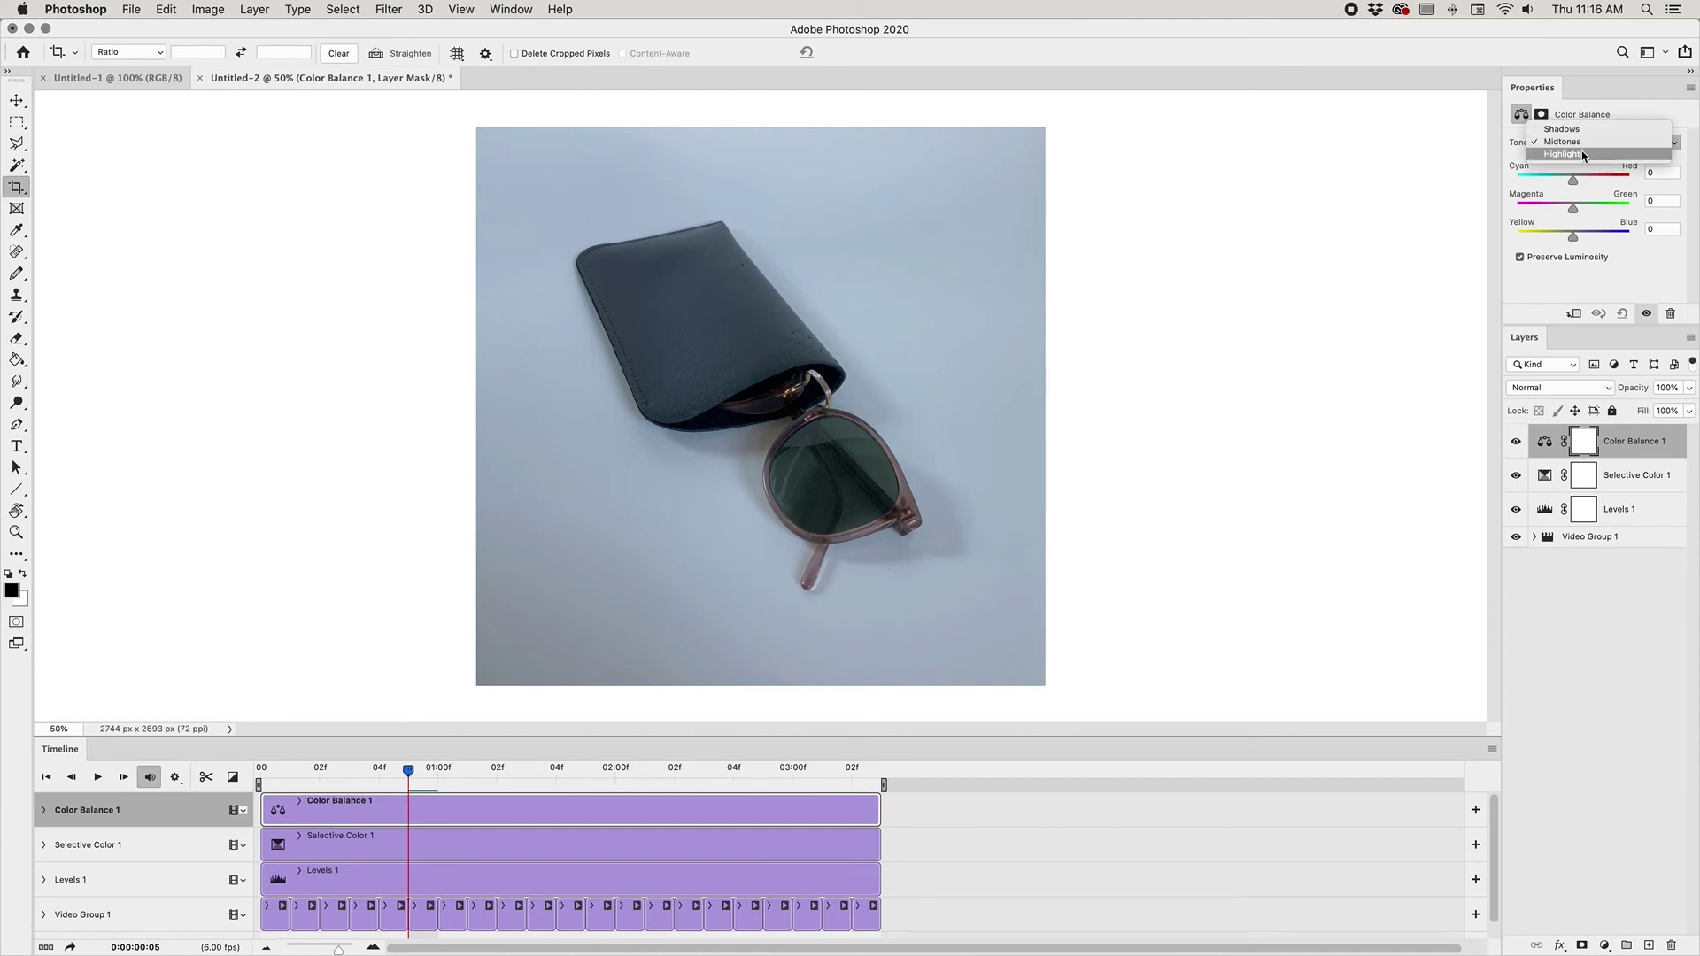
{"action": "left_click", "coordinate": [1581, 155]}
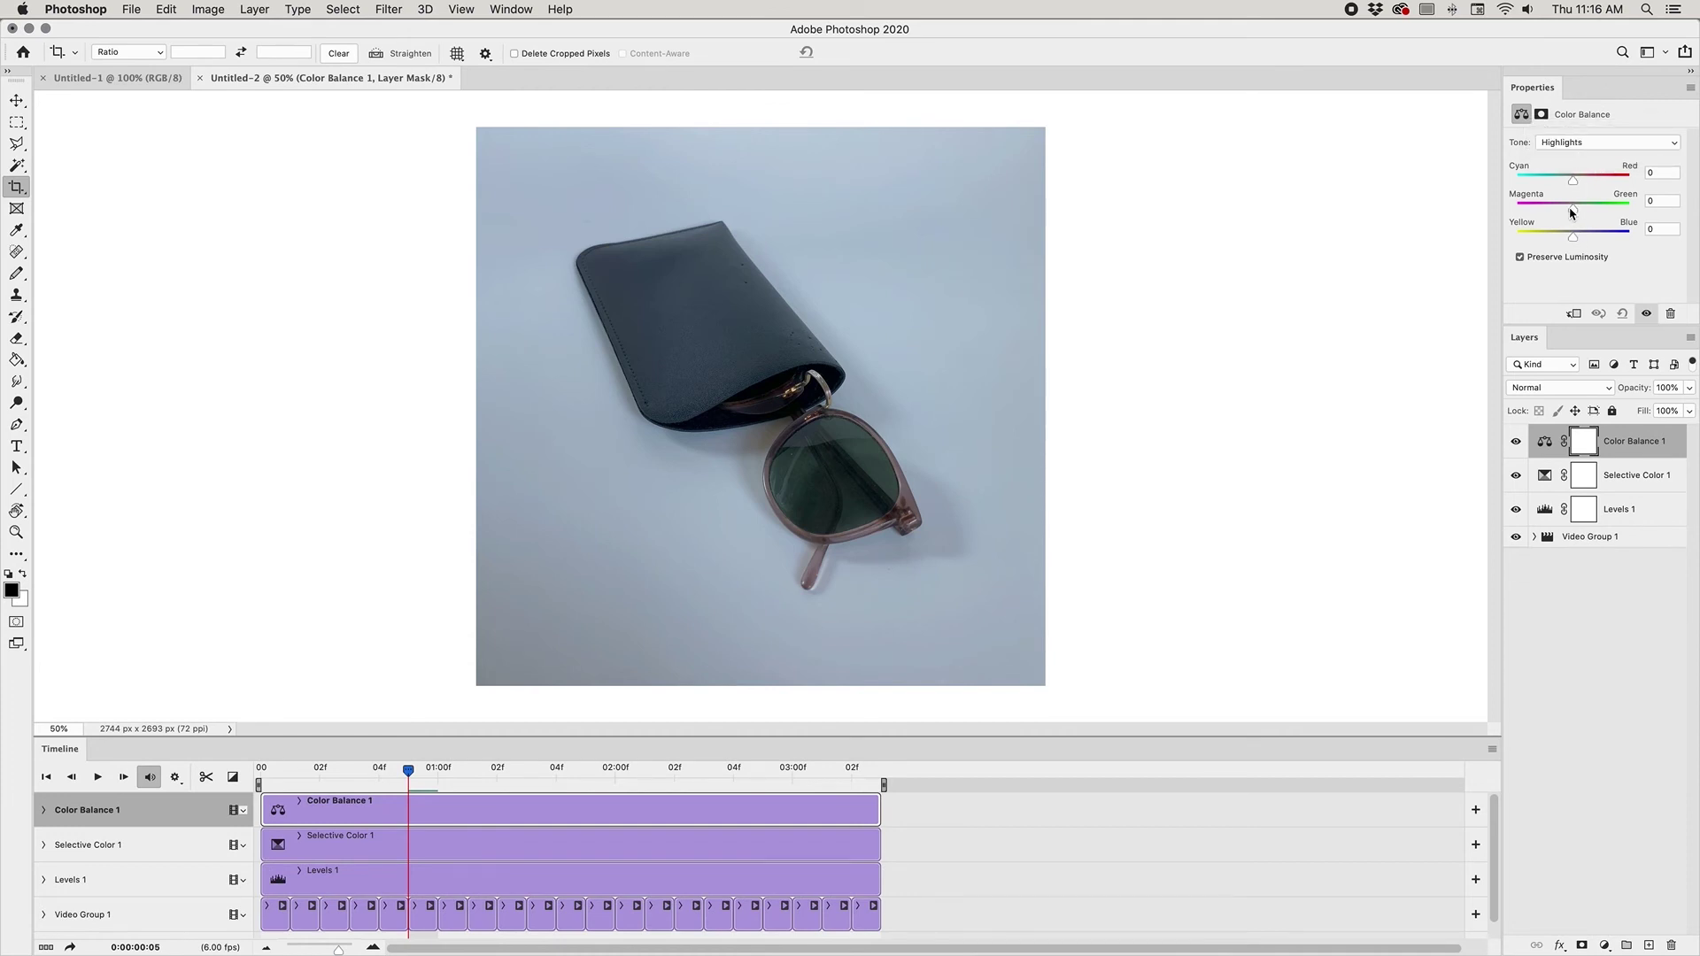
Step: Set the Highlights in Color Balance 1 to Cyan-Red +11, Magenta-Green -1 and Yellow-Blue -14
{"action": "left_click_drag", "start_coordinate": [1572, 179], "coordinate": [1582, 181]}
{"action": "left_click_drag", "start_coordinate": [1566, 238], "coordinate": [1562, 237]}
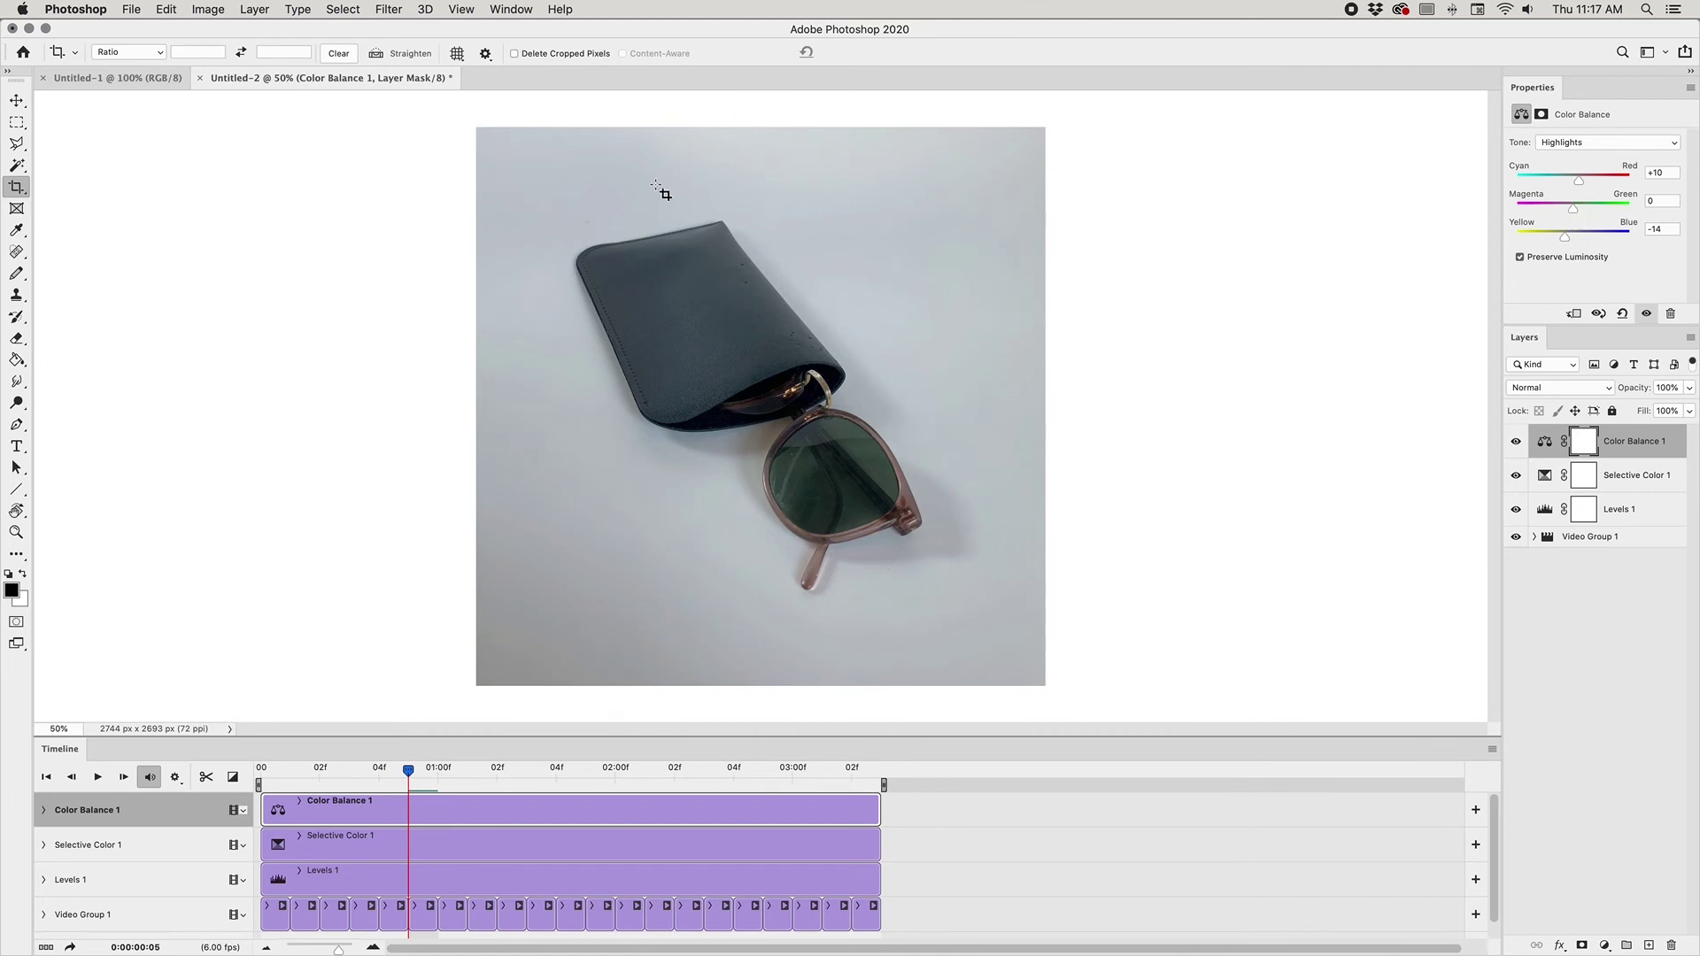
{"action": "left_click_drag", "start_coordinate": [1569, 212], "coordinate": [1575, 213]}
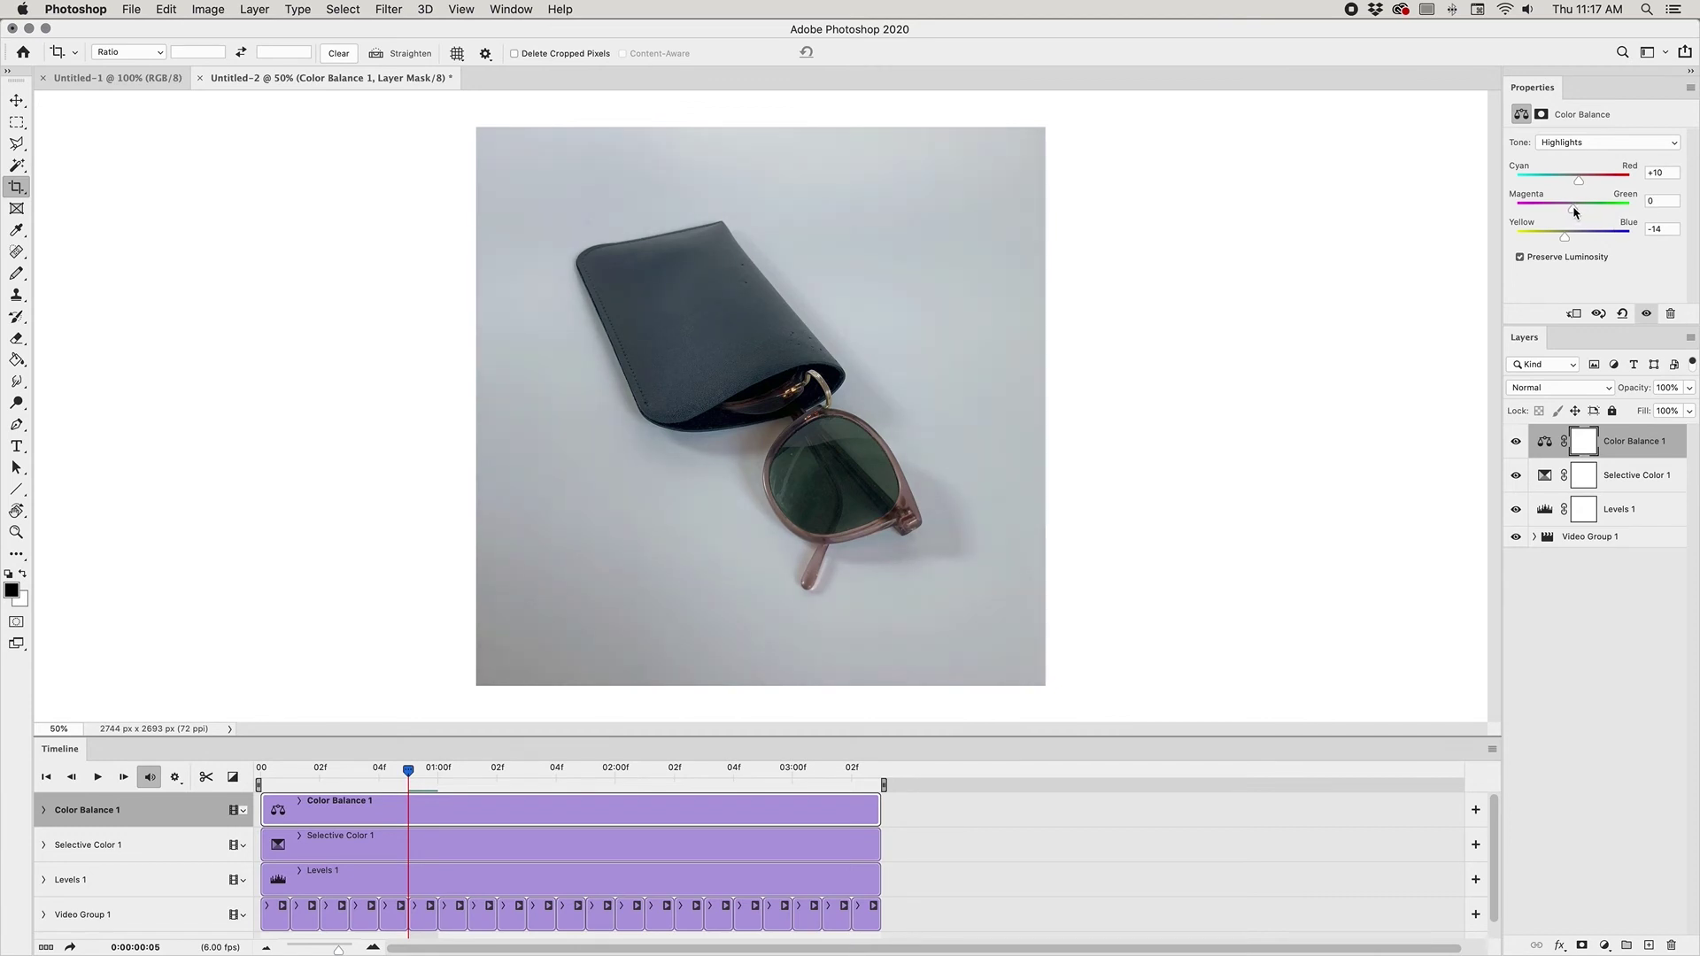
{"action": "left_click", "coordinate": [1651, 202]}
{"action": "key", "text": "Up"}
{"action": "left_click", "coordinate": [1670, 172]}
Step: Hide and show the three adjustment layers together to compare before and after, and play the animation
{"action": "left_click_drag", "start_coordinate": [1516, 514], "coordinate": [1514, 447]}
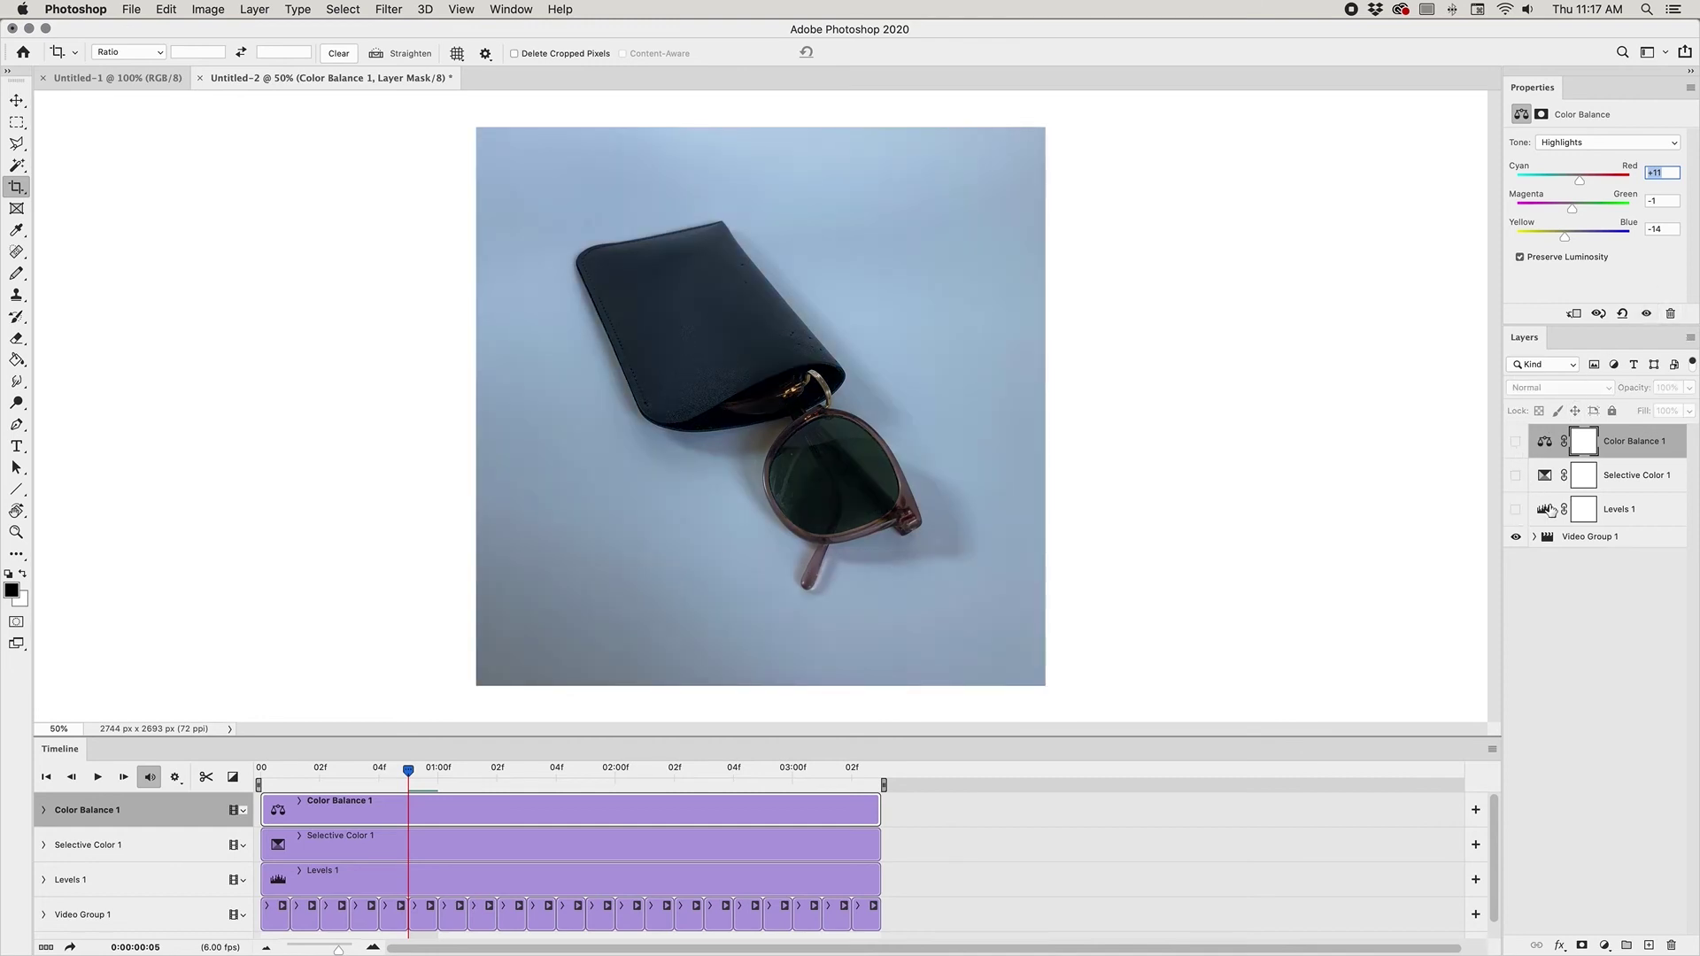
{"action": "left_click_drag", "start_coordinate": [1516, 510], "coordinate": [1522, 455]}
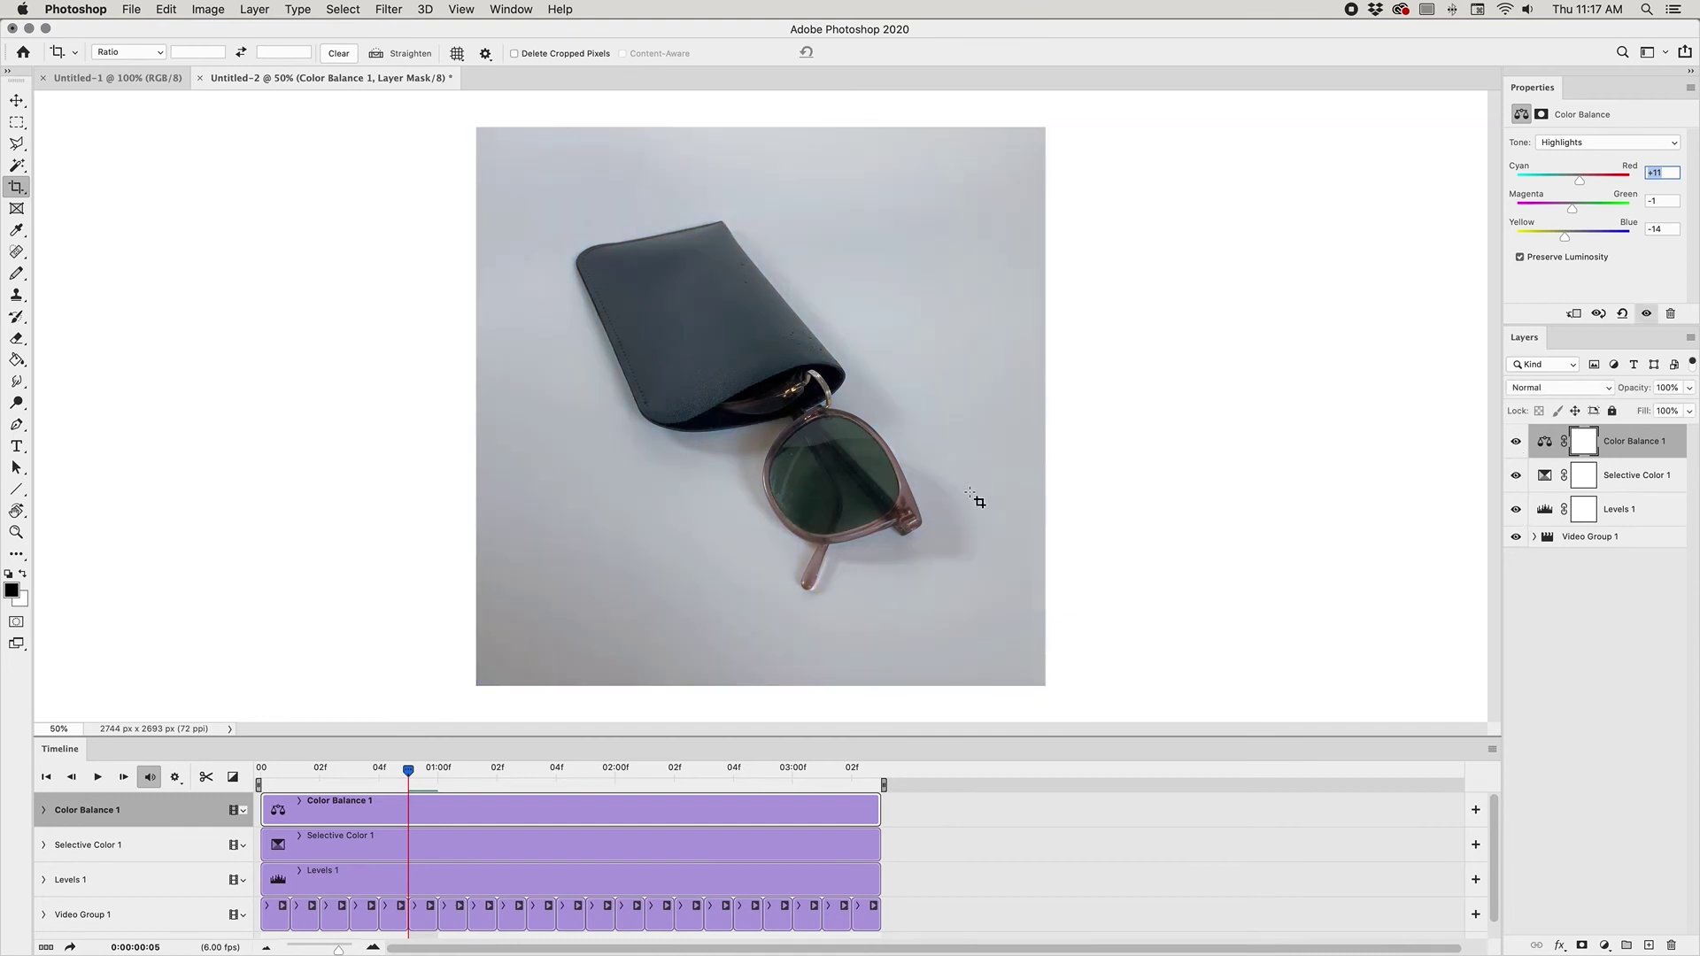
{"action": "key", "text": "v"}
{"action": "key", "text": "space"}
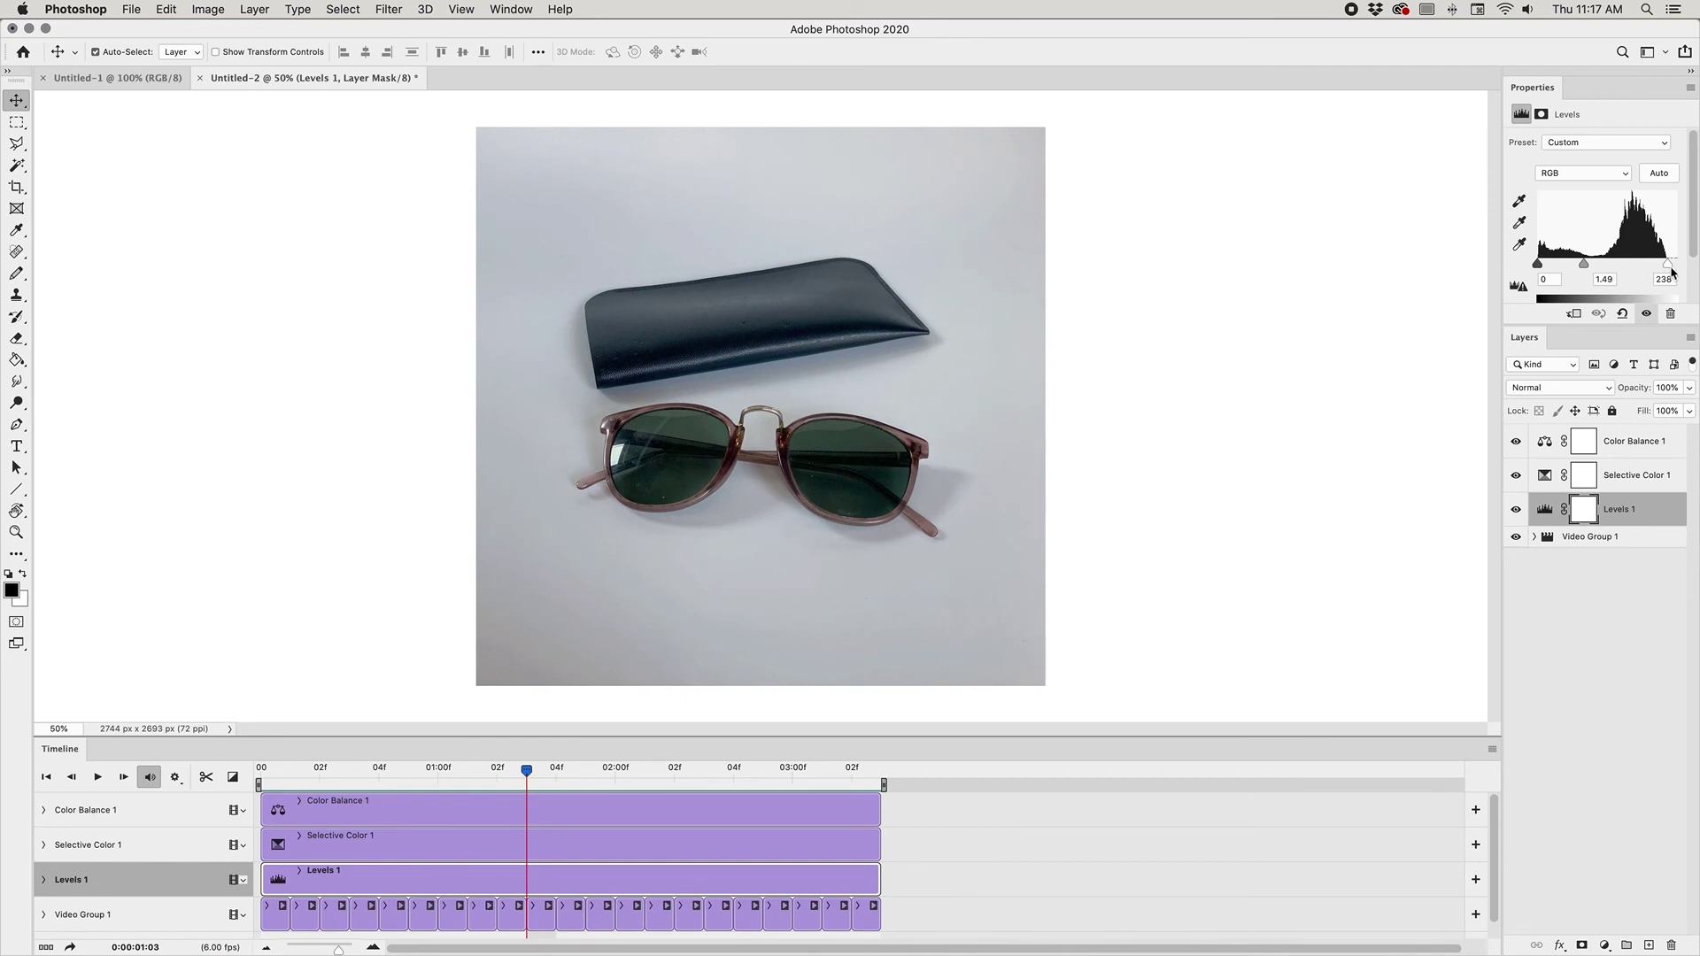
Step: Set the Levels 1 white input level to 255 and the midtones to 1.82, and play the animation
{"action": "left_click_drag", "start_coordinate": [1668, 264], "coordinate": [1689, 272]}
{"action": "scroll", "coordinate": [1649, 228], "scroll_direction": "down", "scroll_amount": 1}
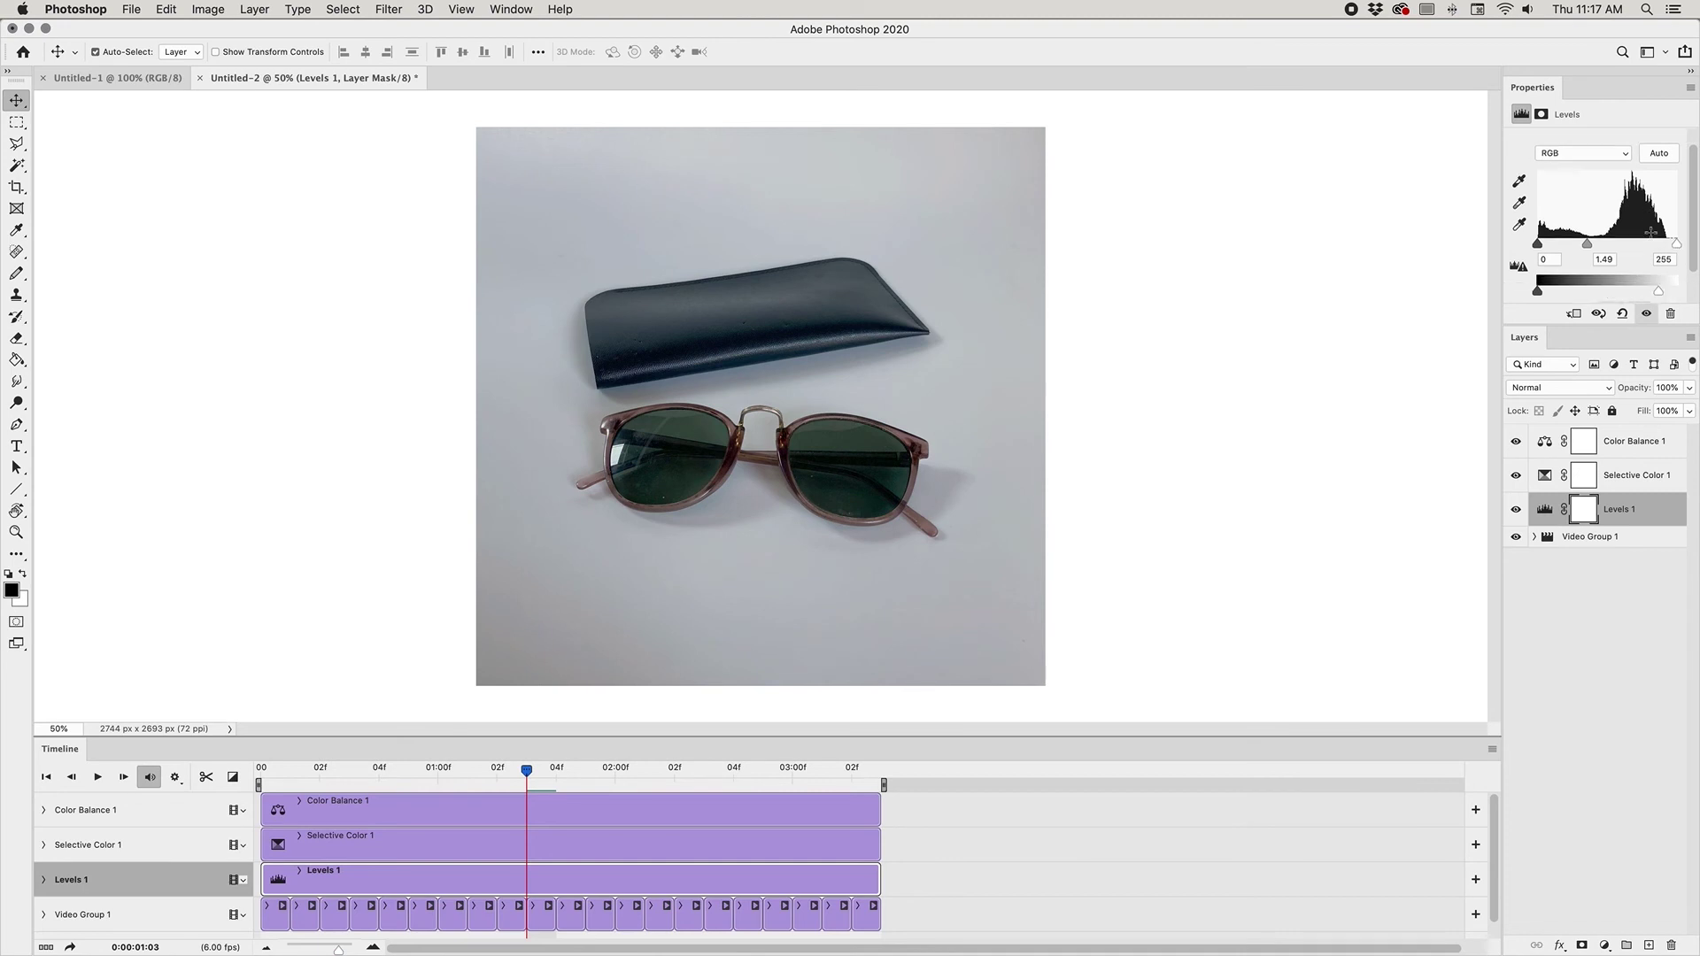
{"action": "left_click_drag", "start_coordinate": [1591, 247], "coordinate": [1575, 241]}
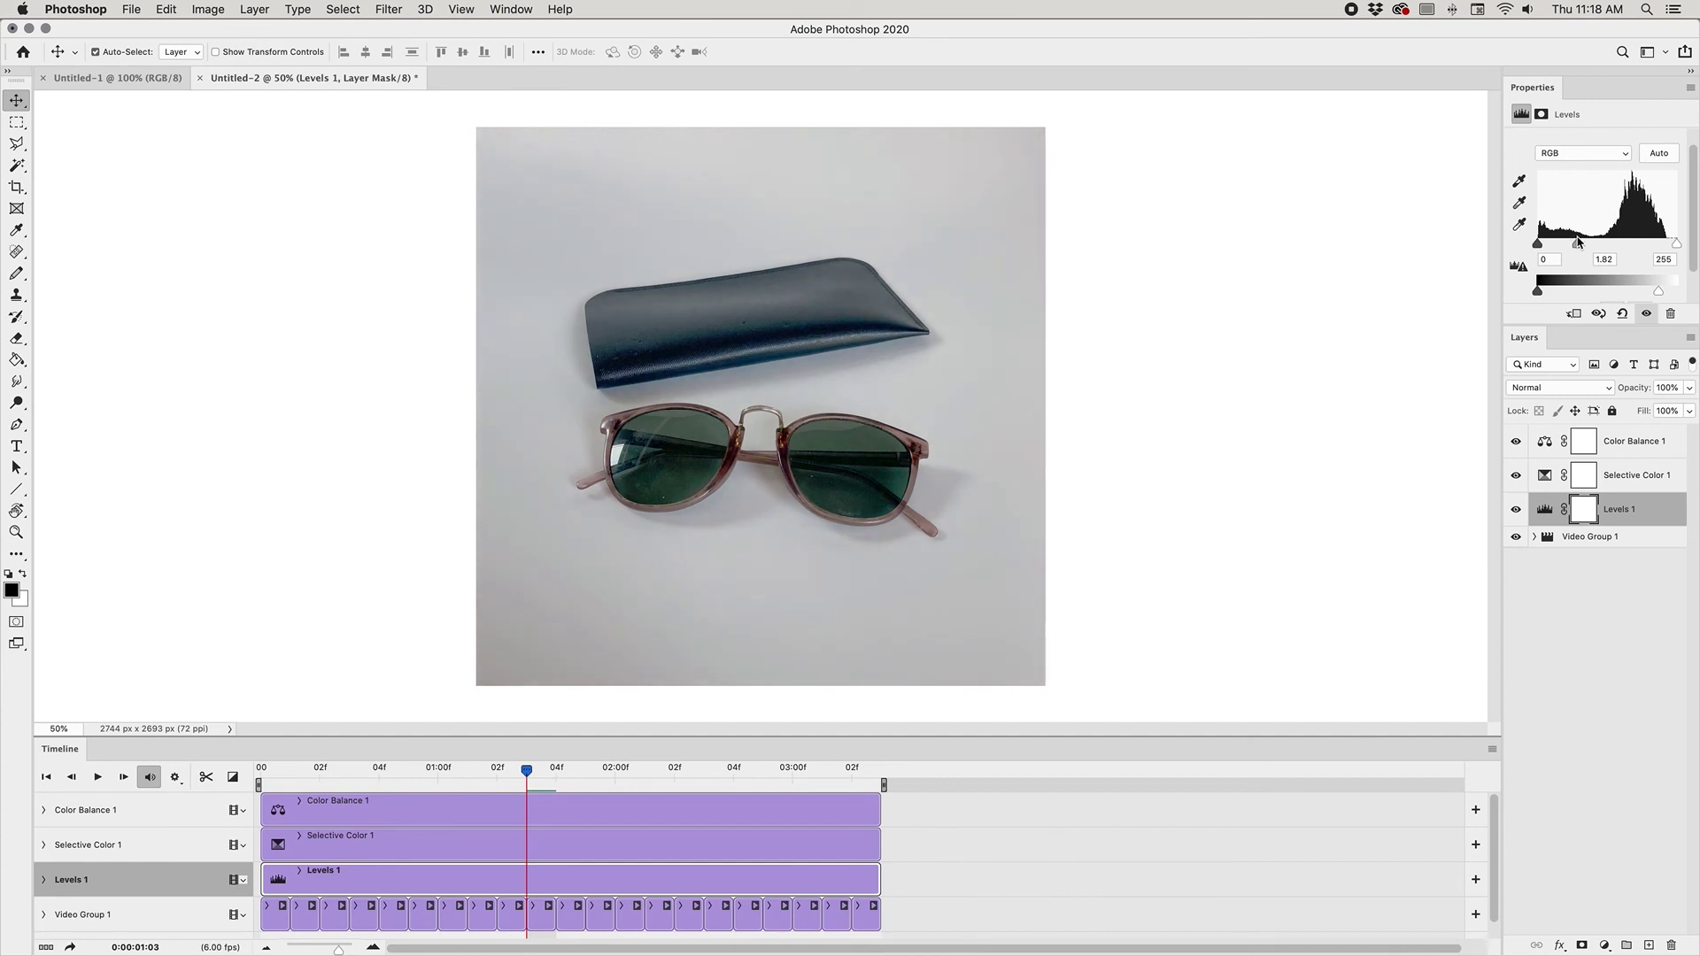
{"action": "key", "text": "space"}
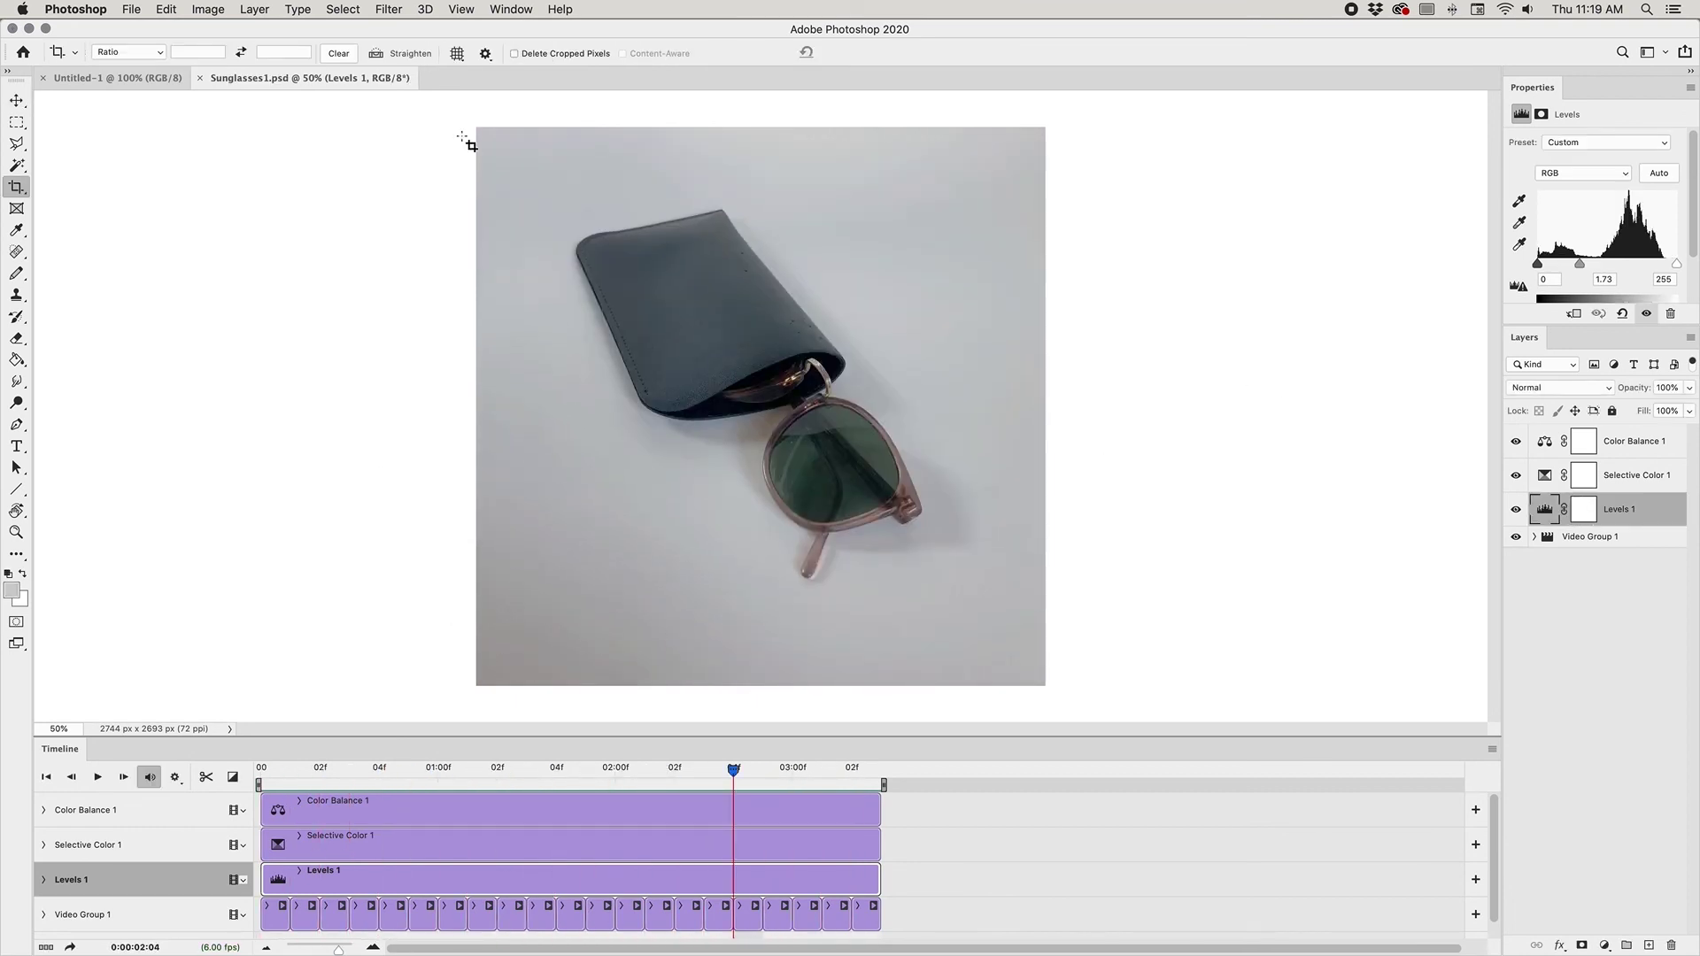
Step: Open the legacy Save for Web export and configure the GIF with a width of 800 px and 256 colors
{"action": "left_click", "coordinate": [133, 9]}
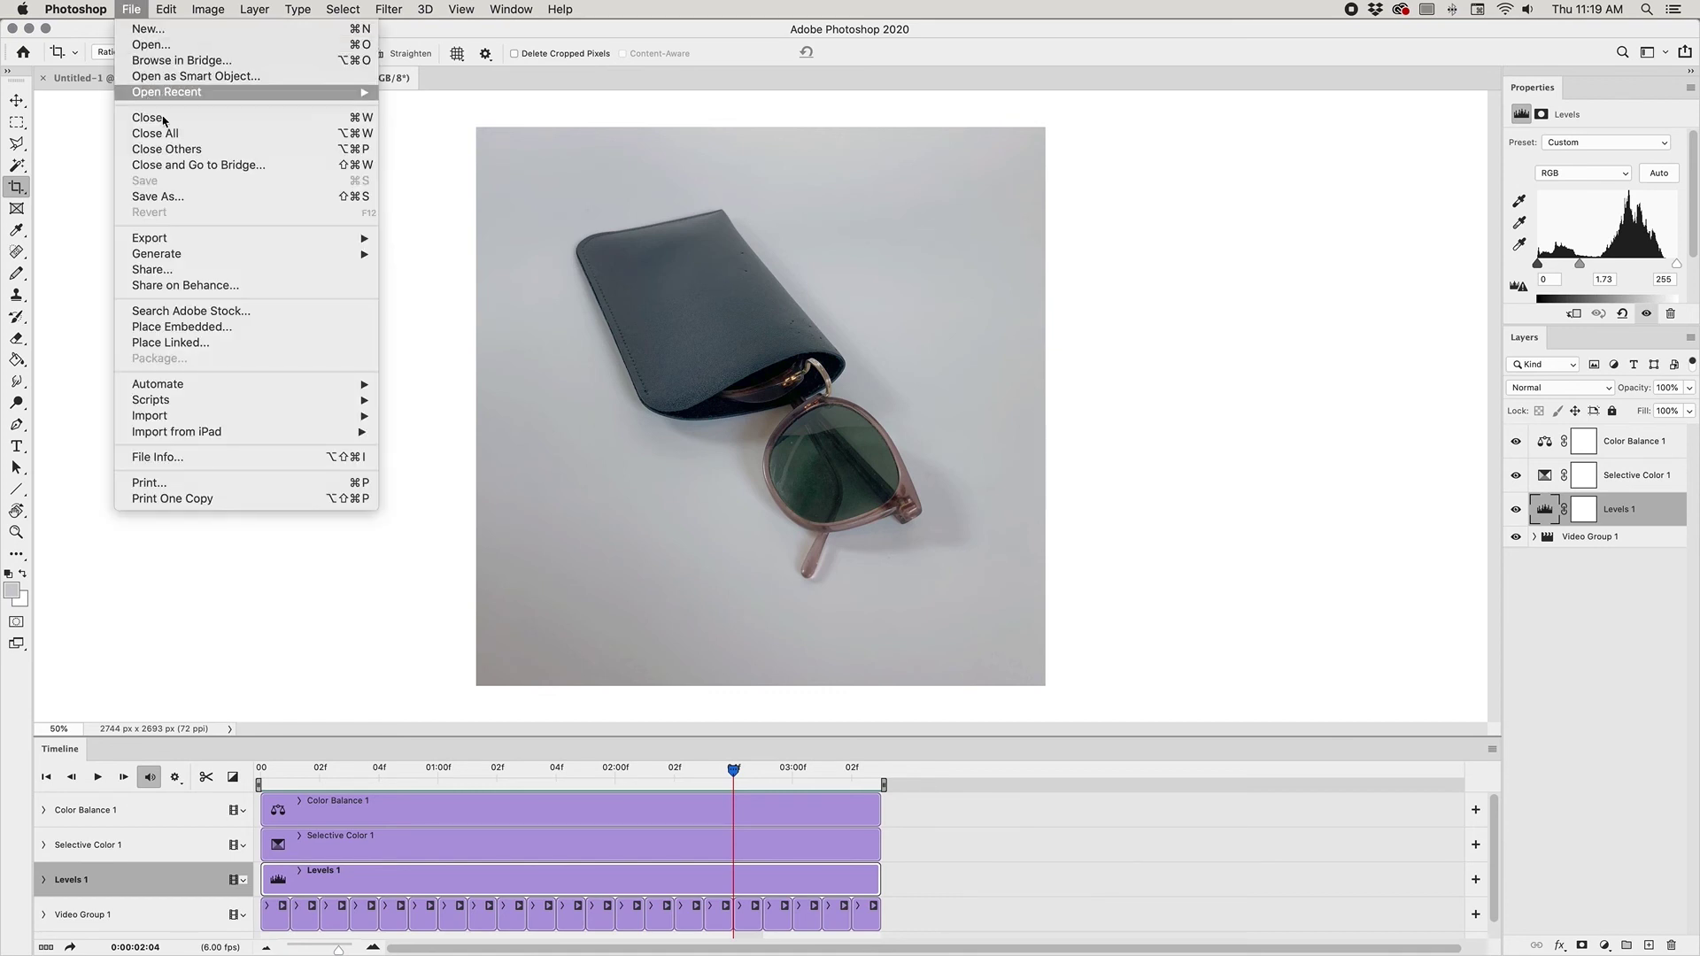
{"action": "mouse_move", "coordinate": [160, 239]}
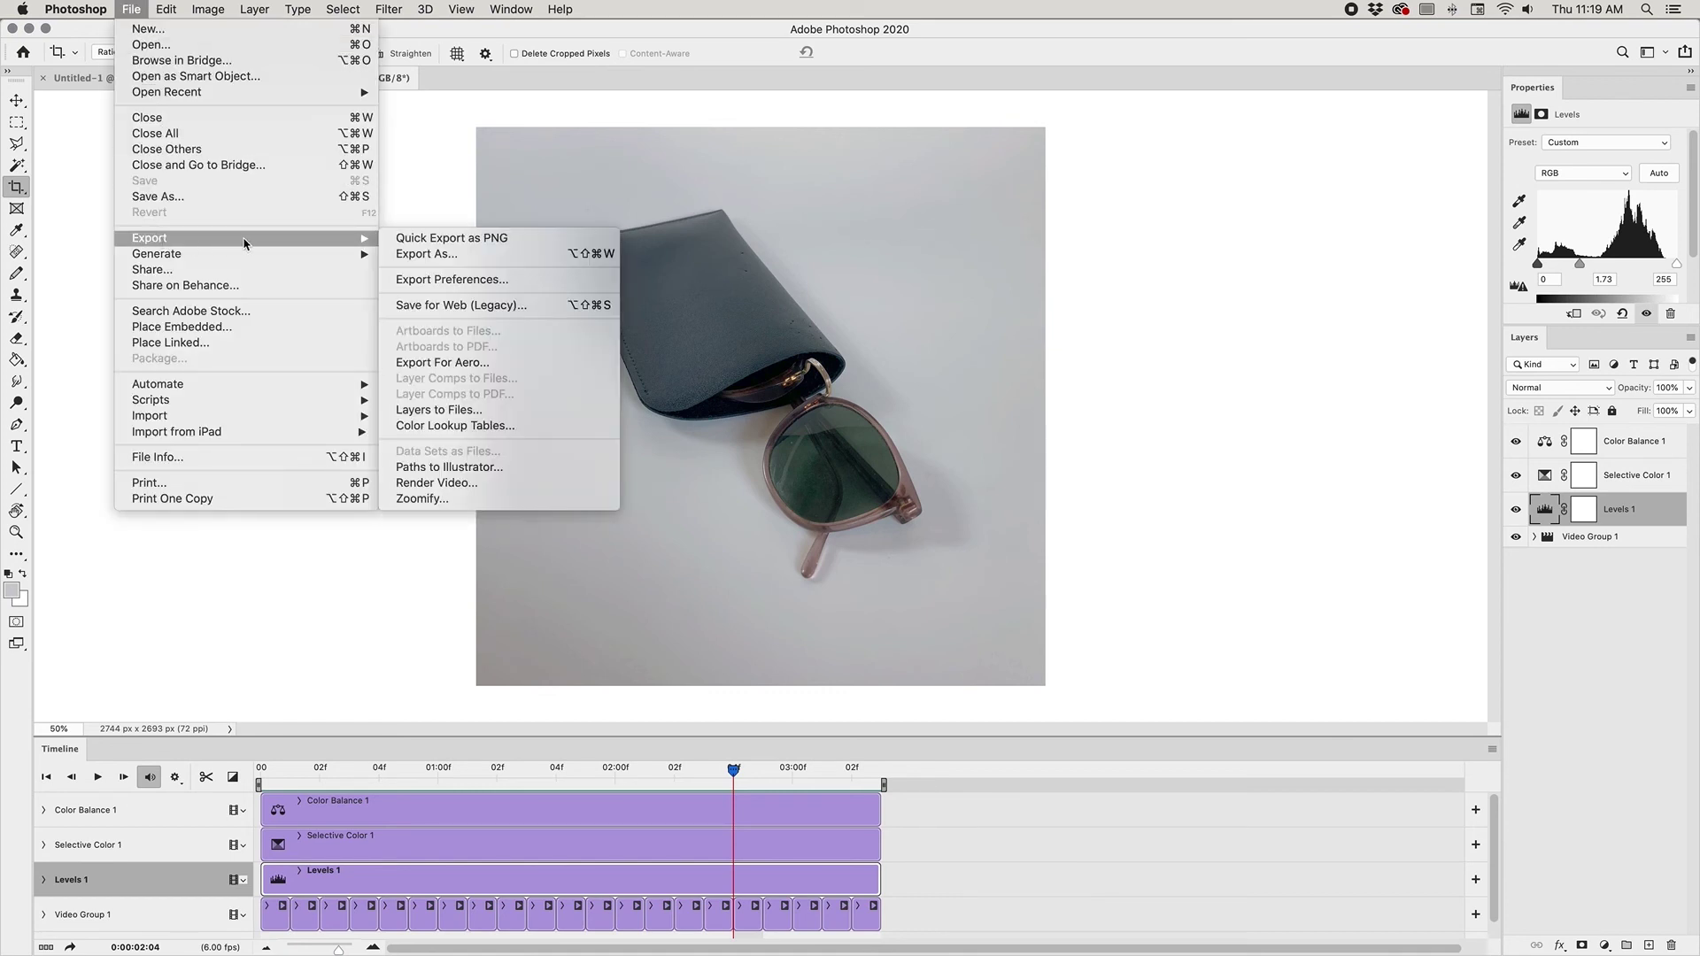
{"action": "left_click", "coordinate": [445, 307]}
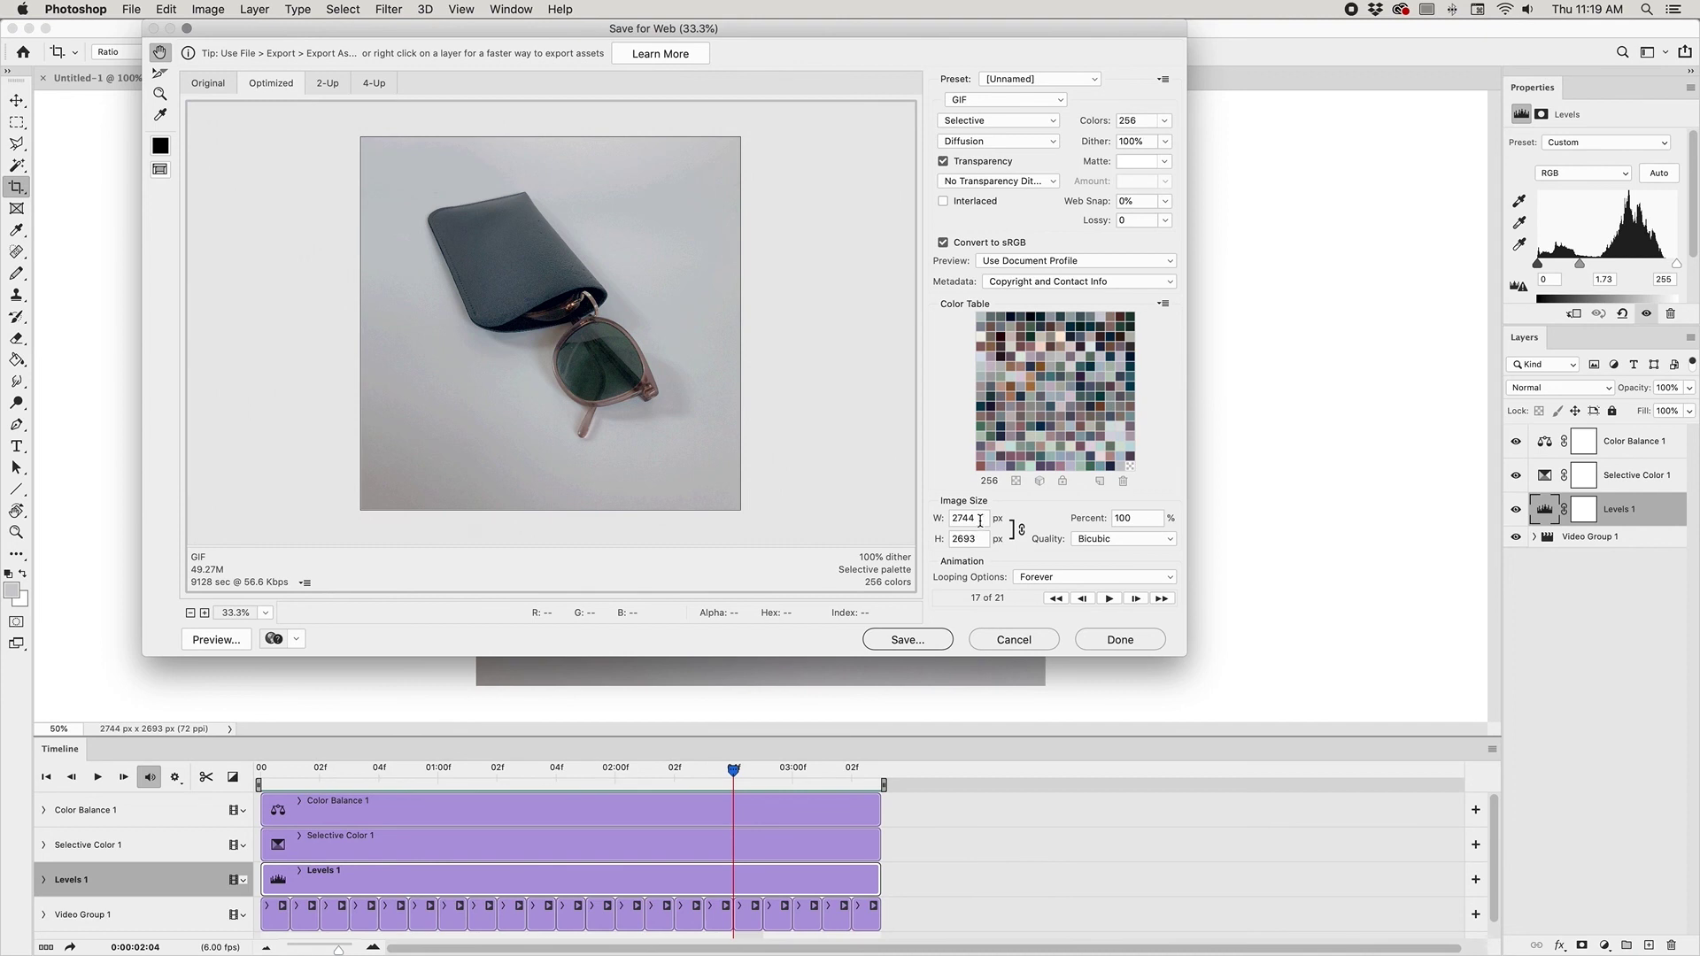
{"action": "left_click_drag", "start_coordinate": [979, 518], "coordinate": [945, 517]}
{"action": "type", "text": "800"}
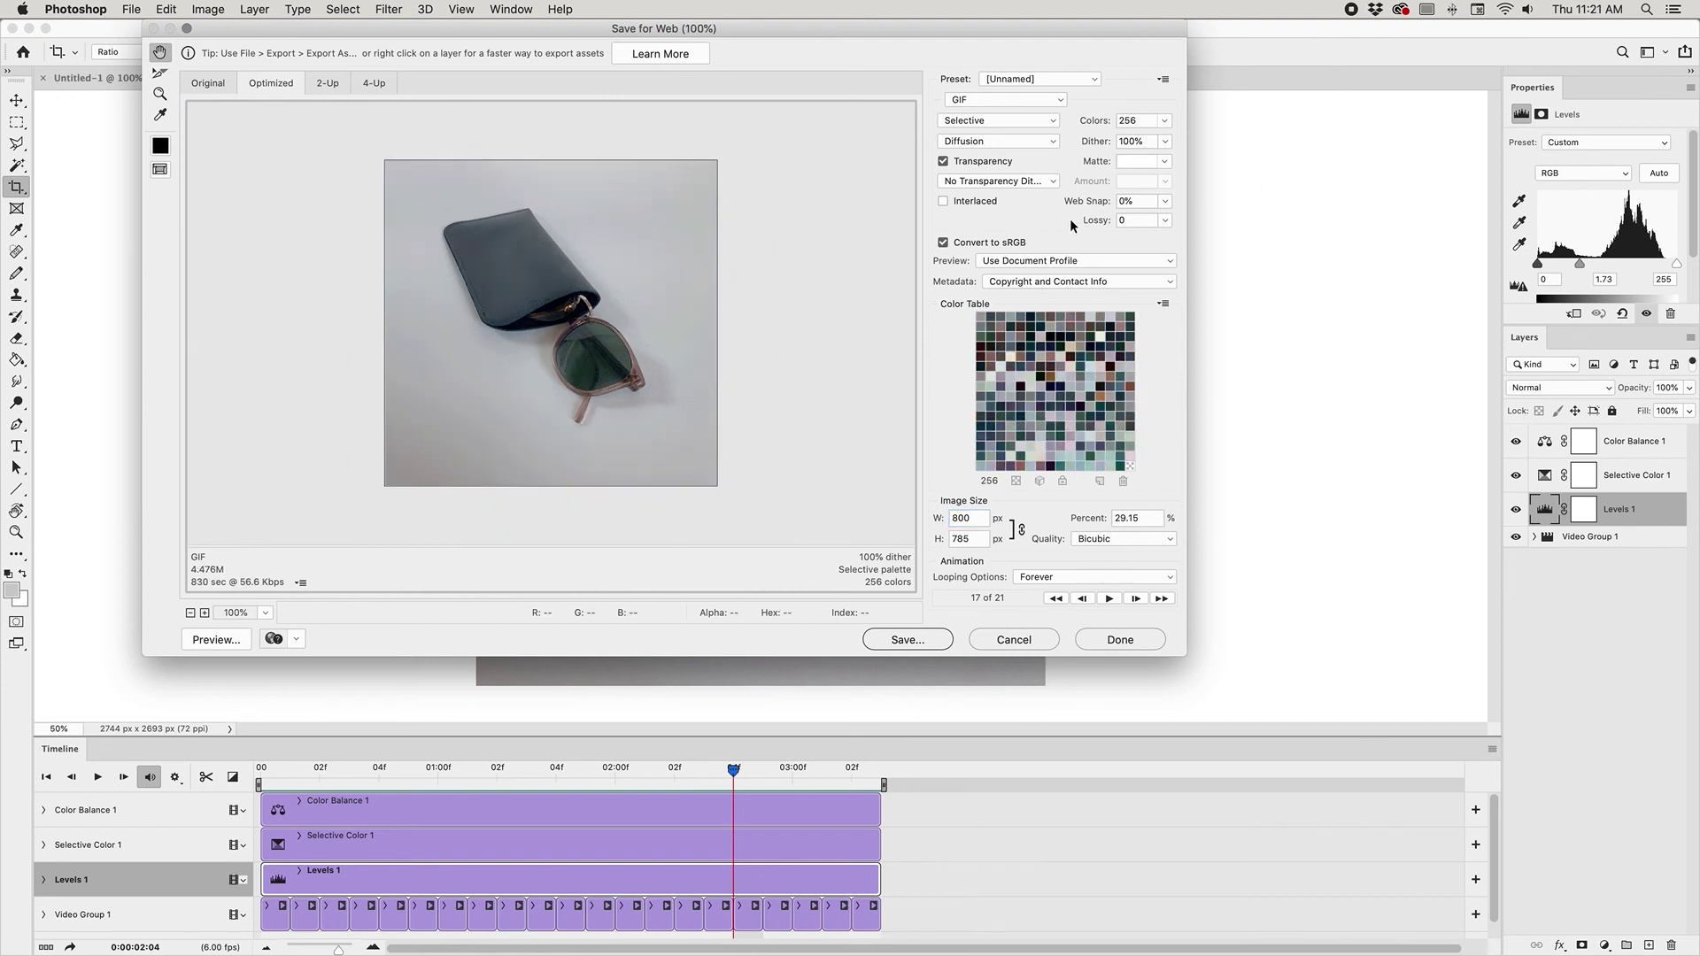
{"action": "left_click", "coordinate": [1164, 122]}
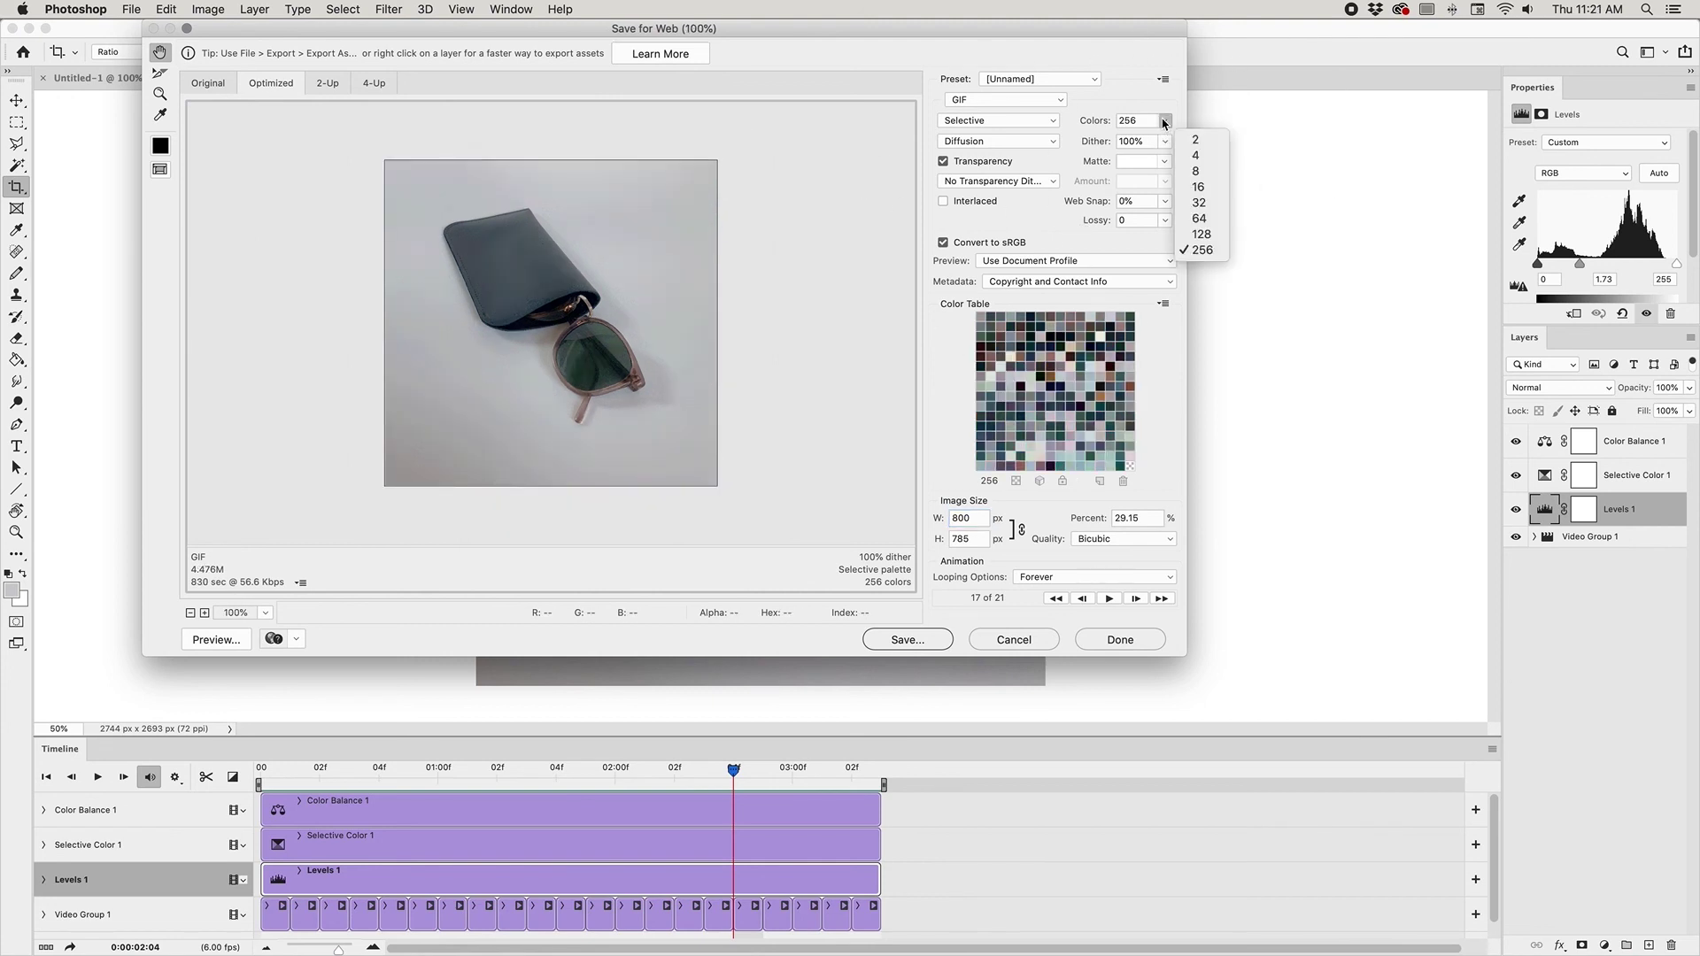
{"action": "left_click", "coordinate": [1200, 253]}
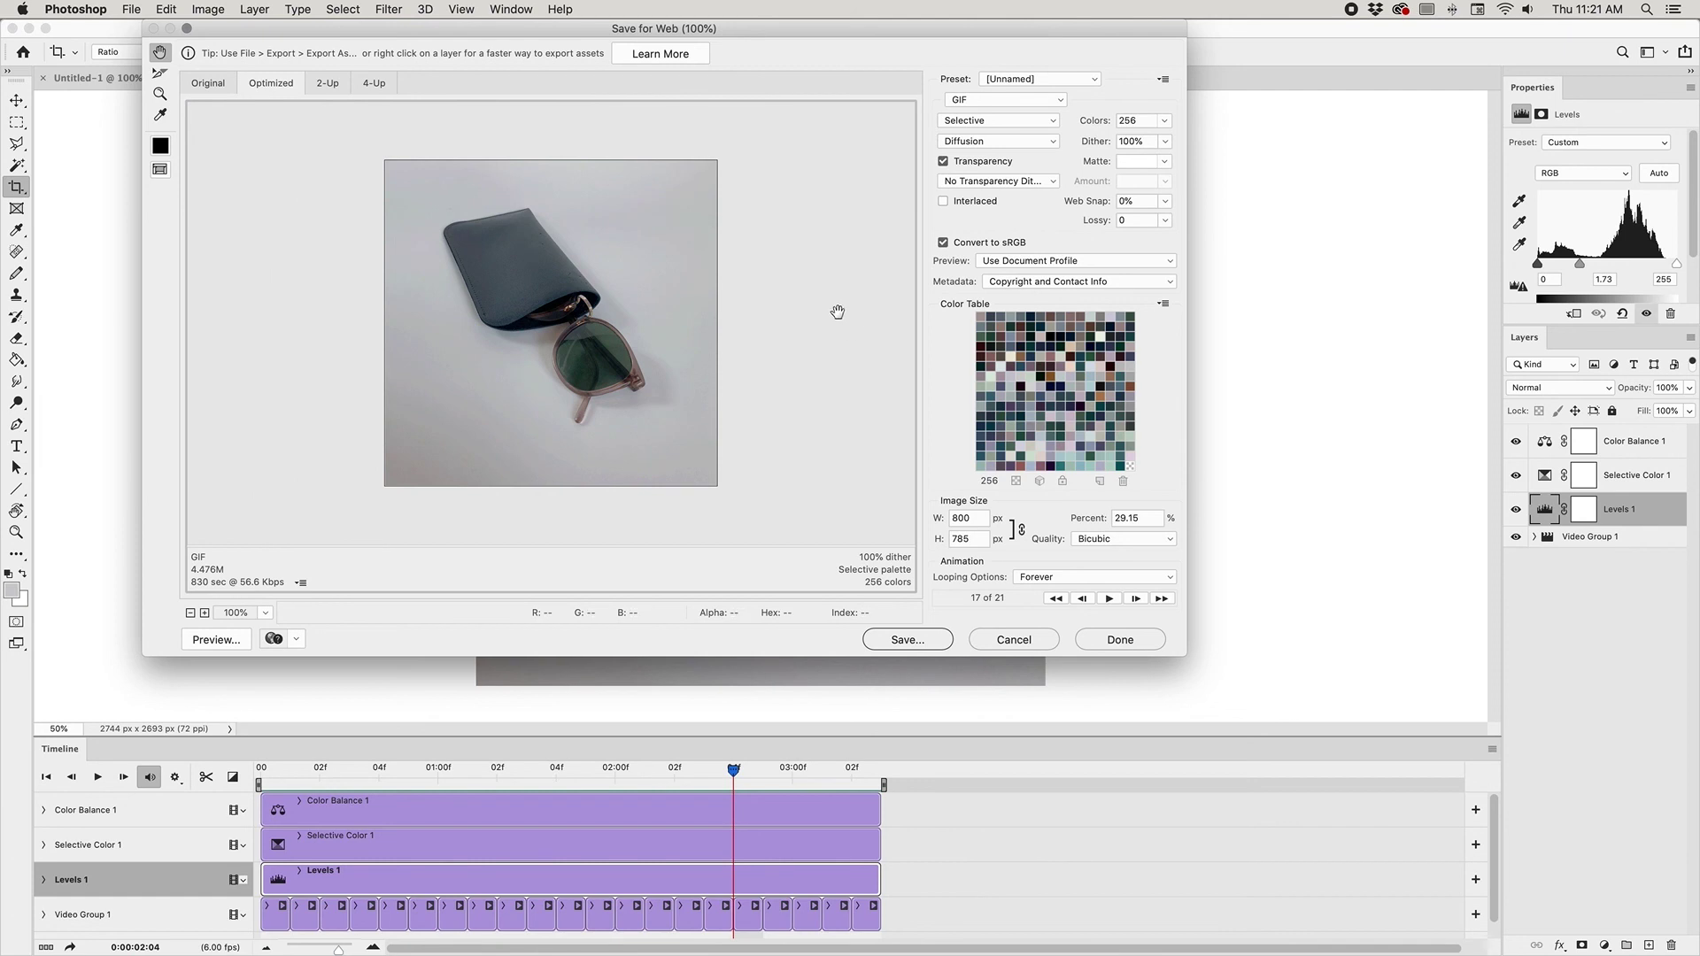
{"action": "key", "text": "super+Tab"}
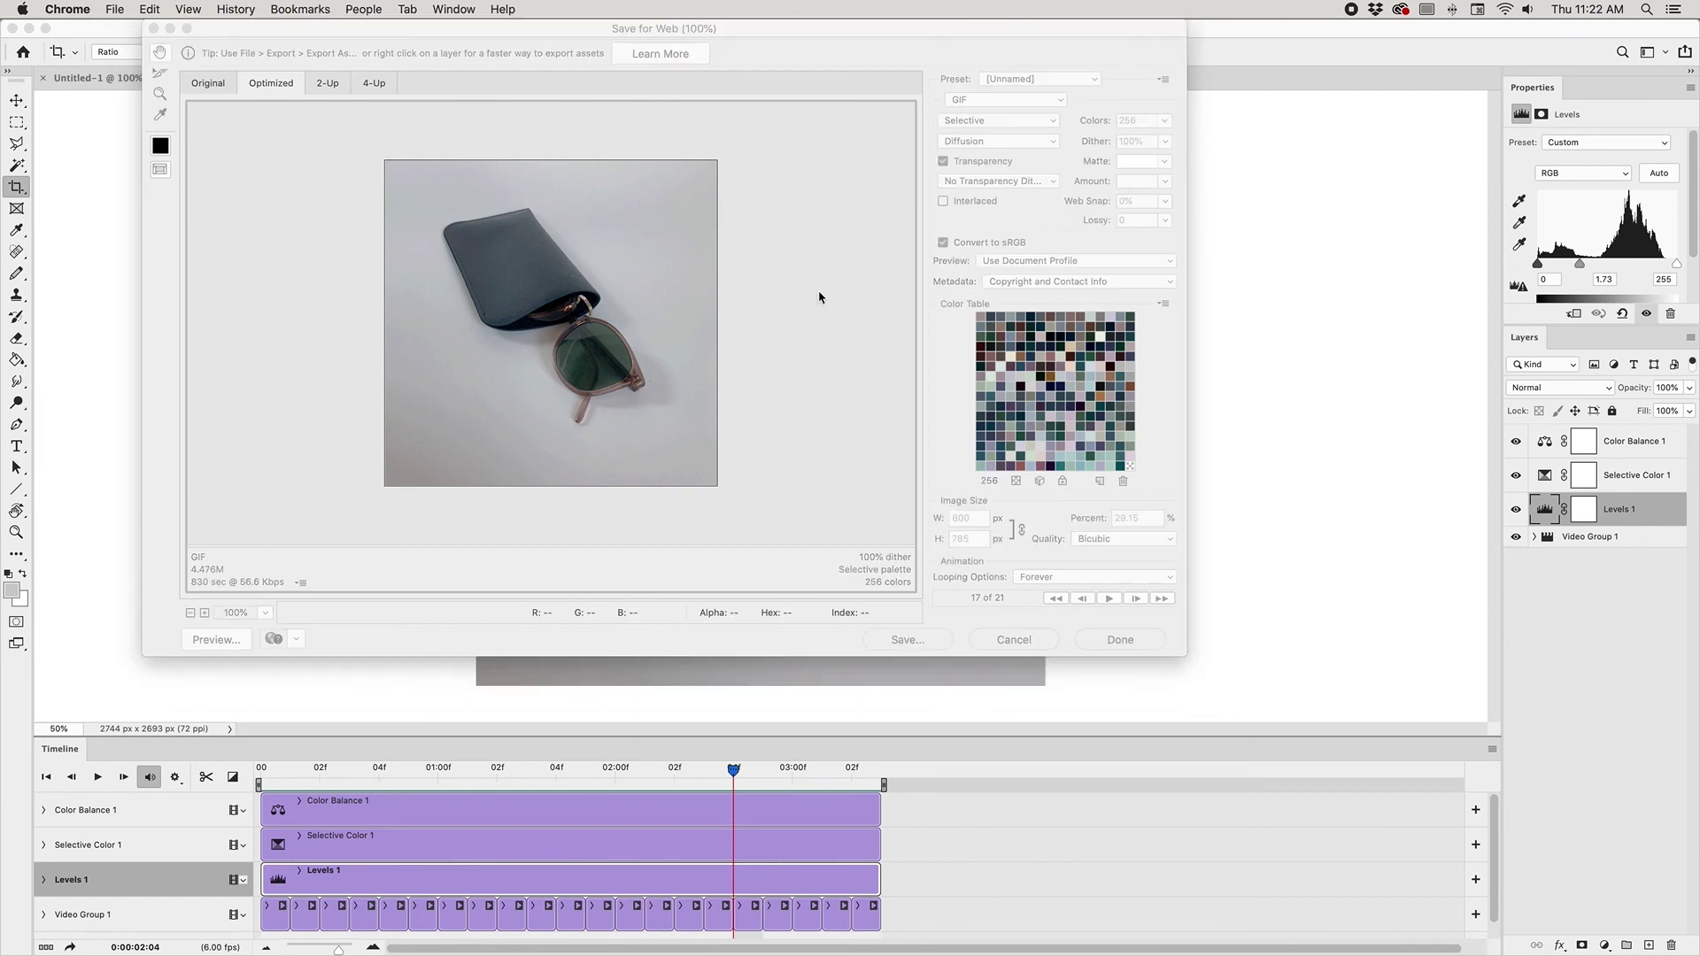
{"action": "key", "text": "super+Tab"}
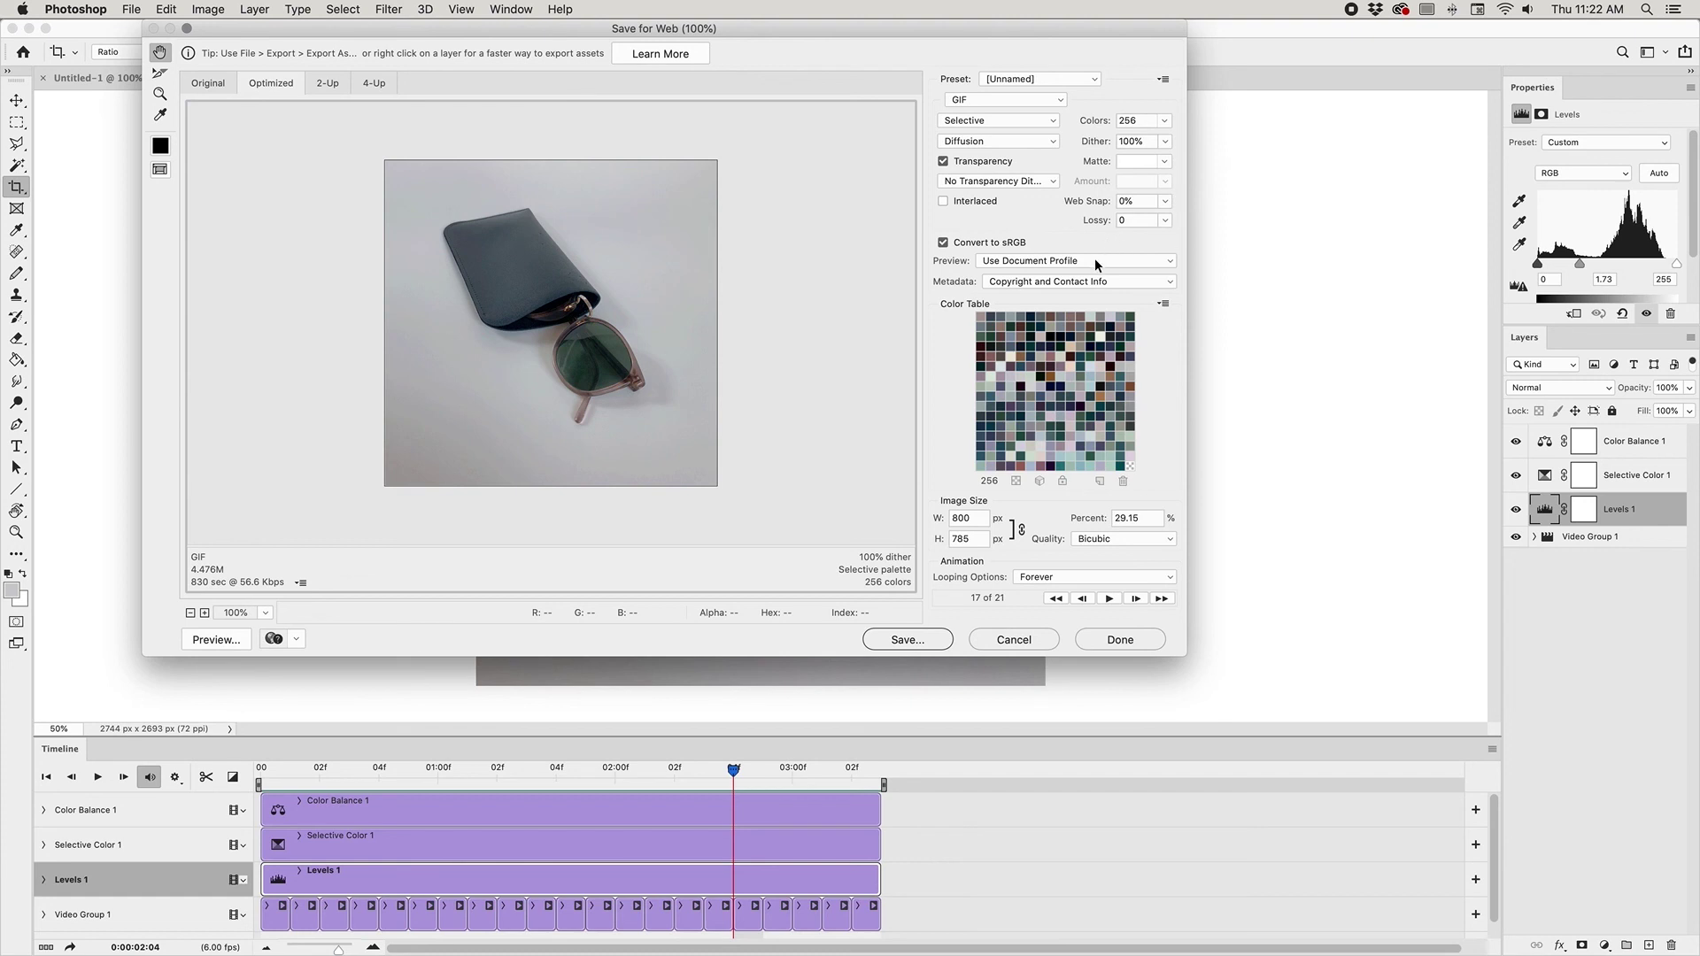
Step: Set the GIF's Lossy compression to 30 and preview the animation in the web browser
{"action": "left_click", "coordinate": [1165, 220]}
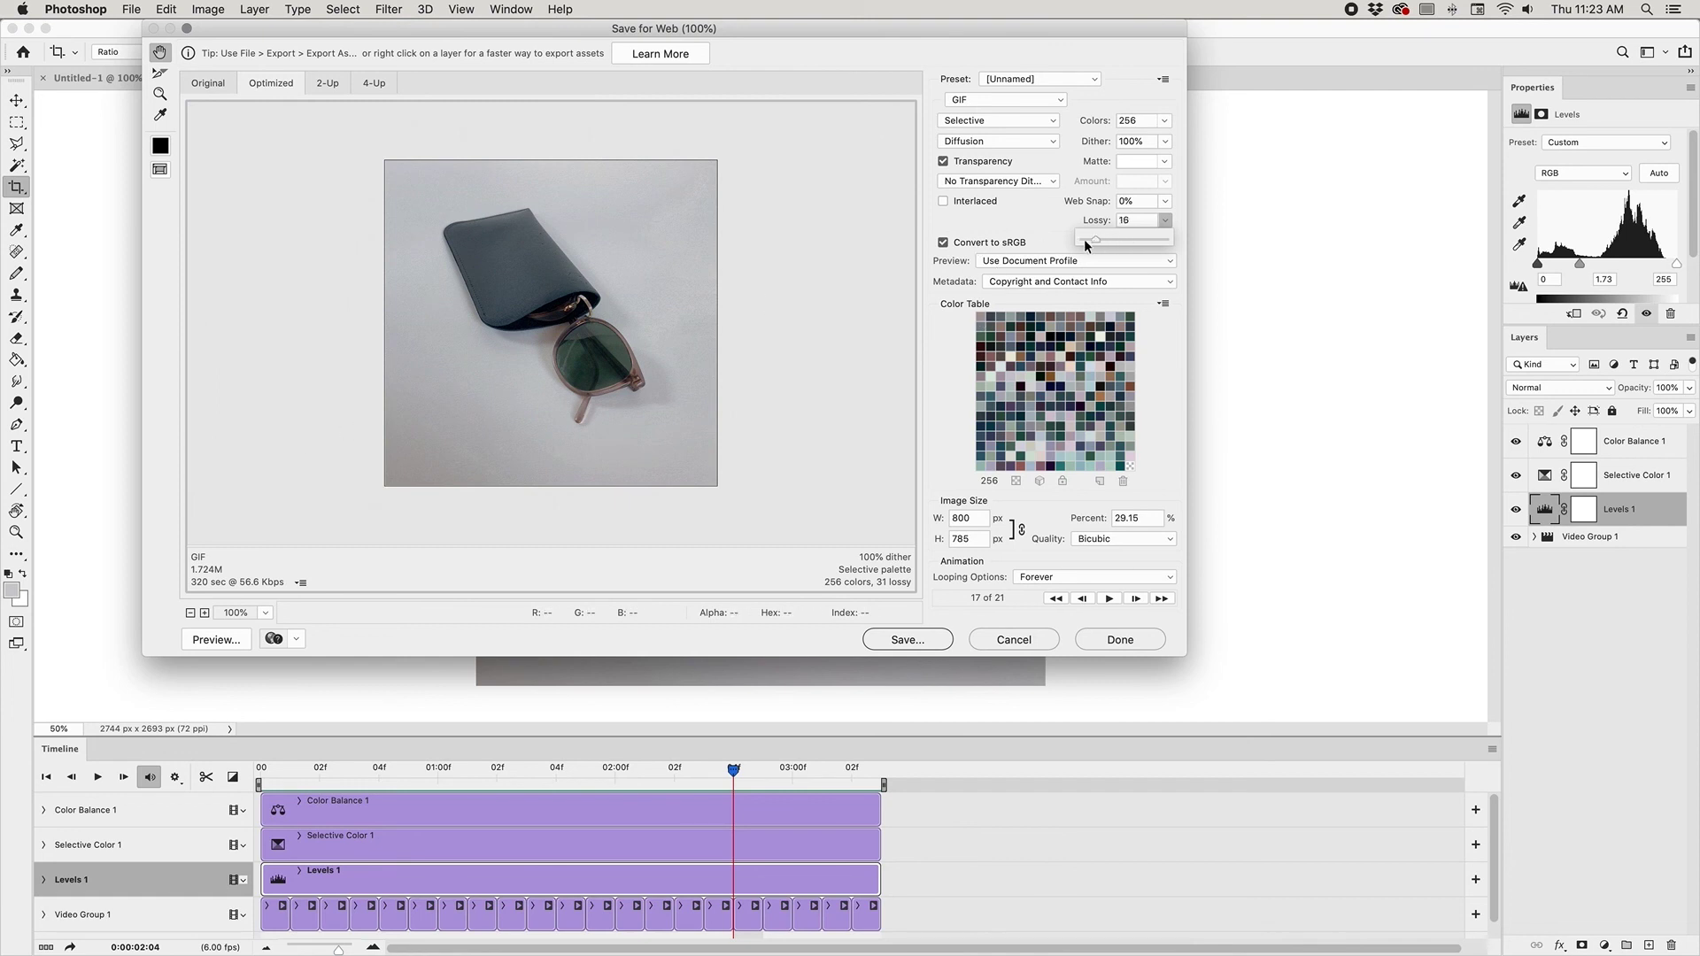
{"action": "left_click_drag", "start_coordinate": [1087, 245], "coordinate": [1080, 245]}
{"action": "left_click_drag", "start_coordinate": [1090, 240], "coordinate": [1100, 240]}
{"action": "left_click", "coordinate": [222, 641]}
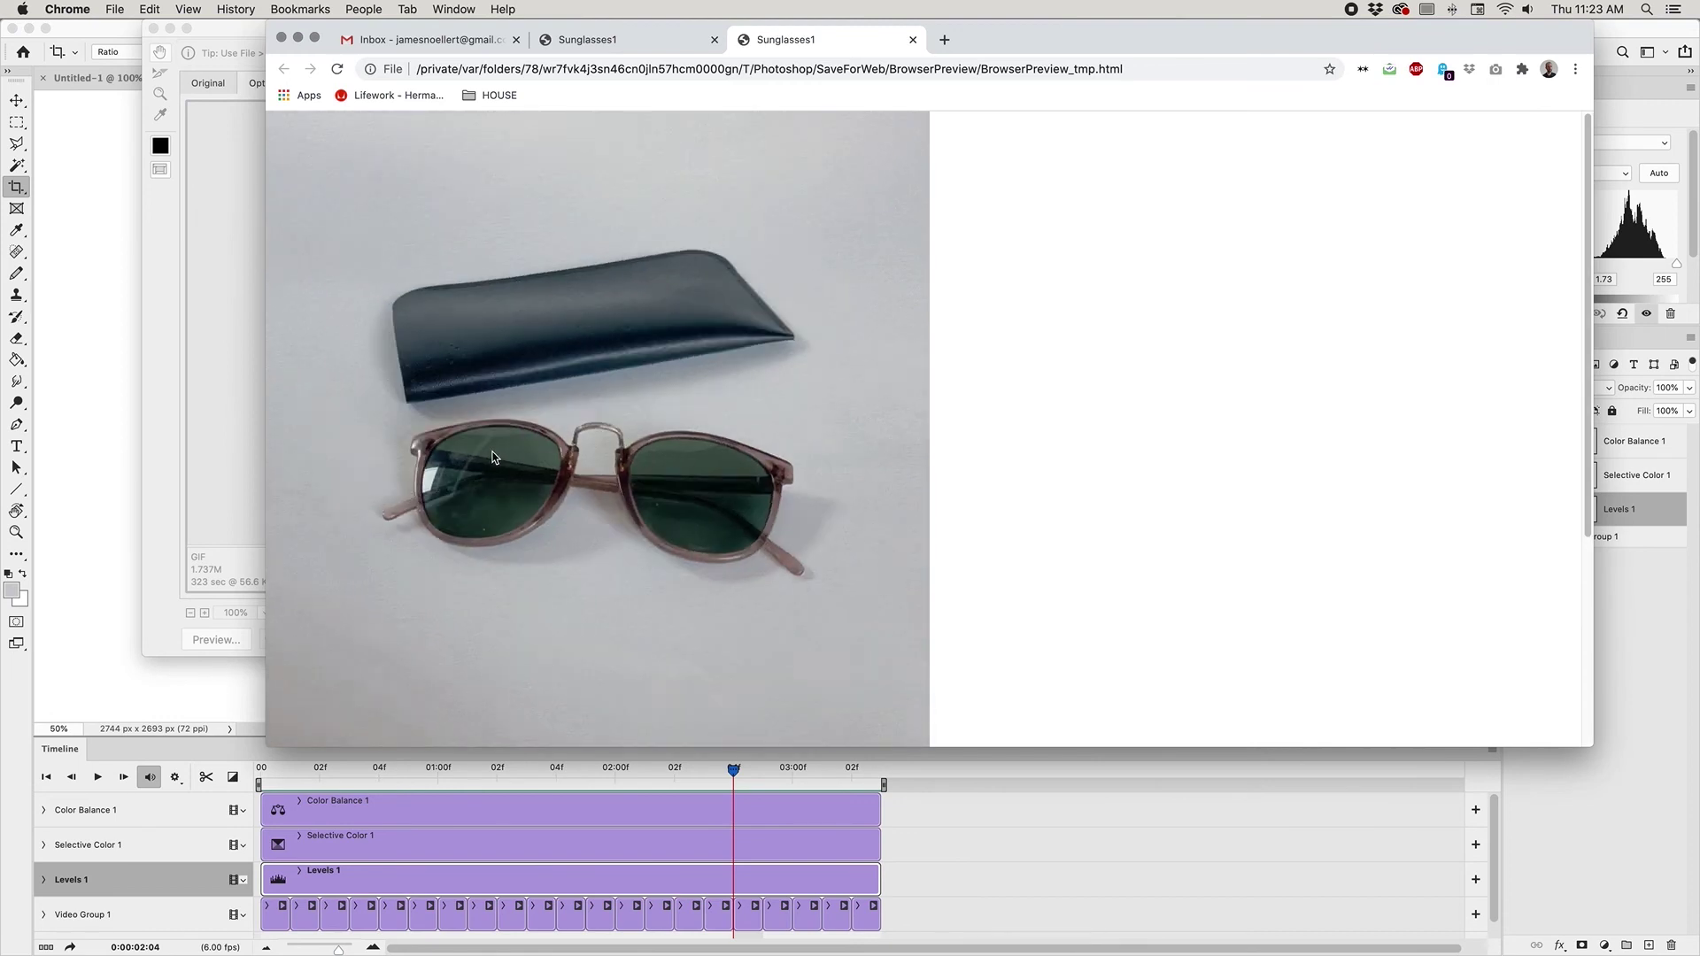
{"action": "left_click", "coordinate": [186, 322]}
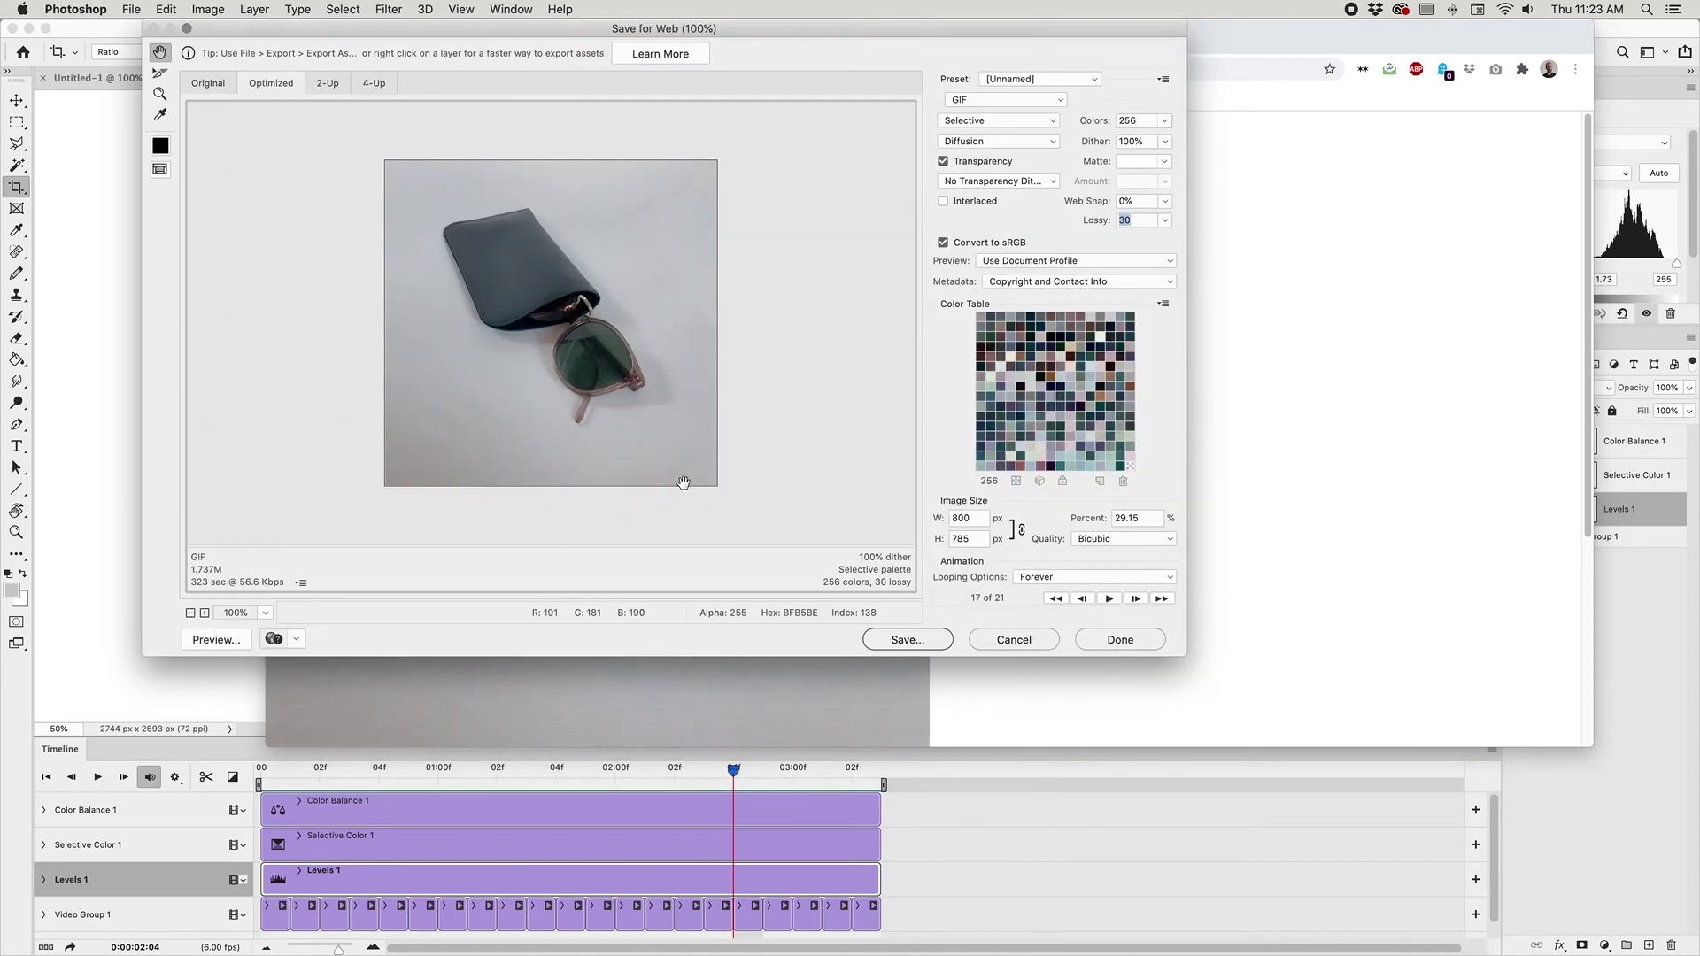
Step: Save the optimized GIF to the Desktop as Sunglasses1.gif
{"action": "left_click", "coordinate": [928, 639]}
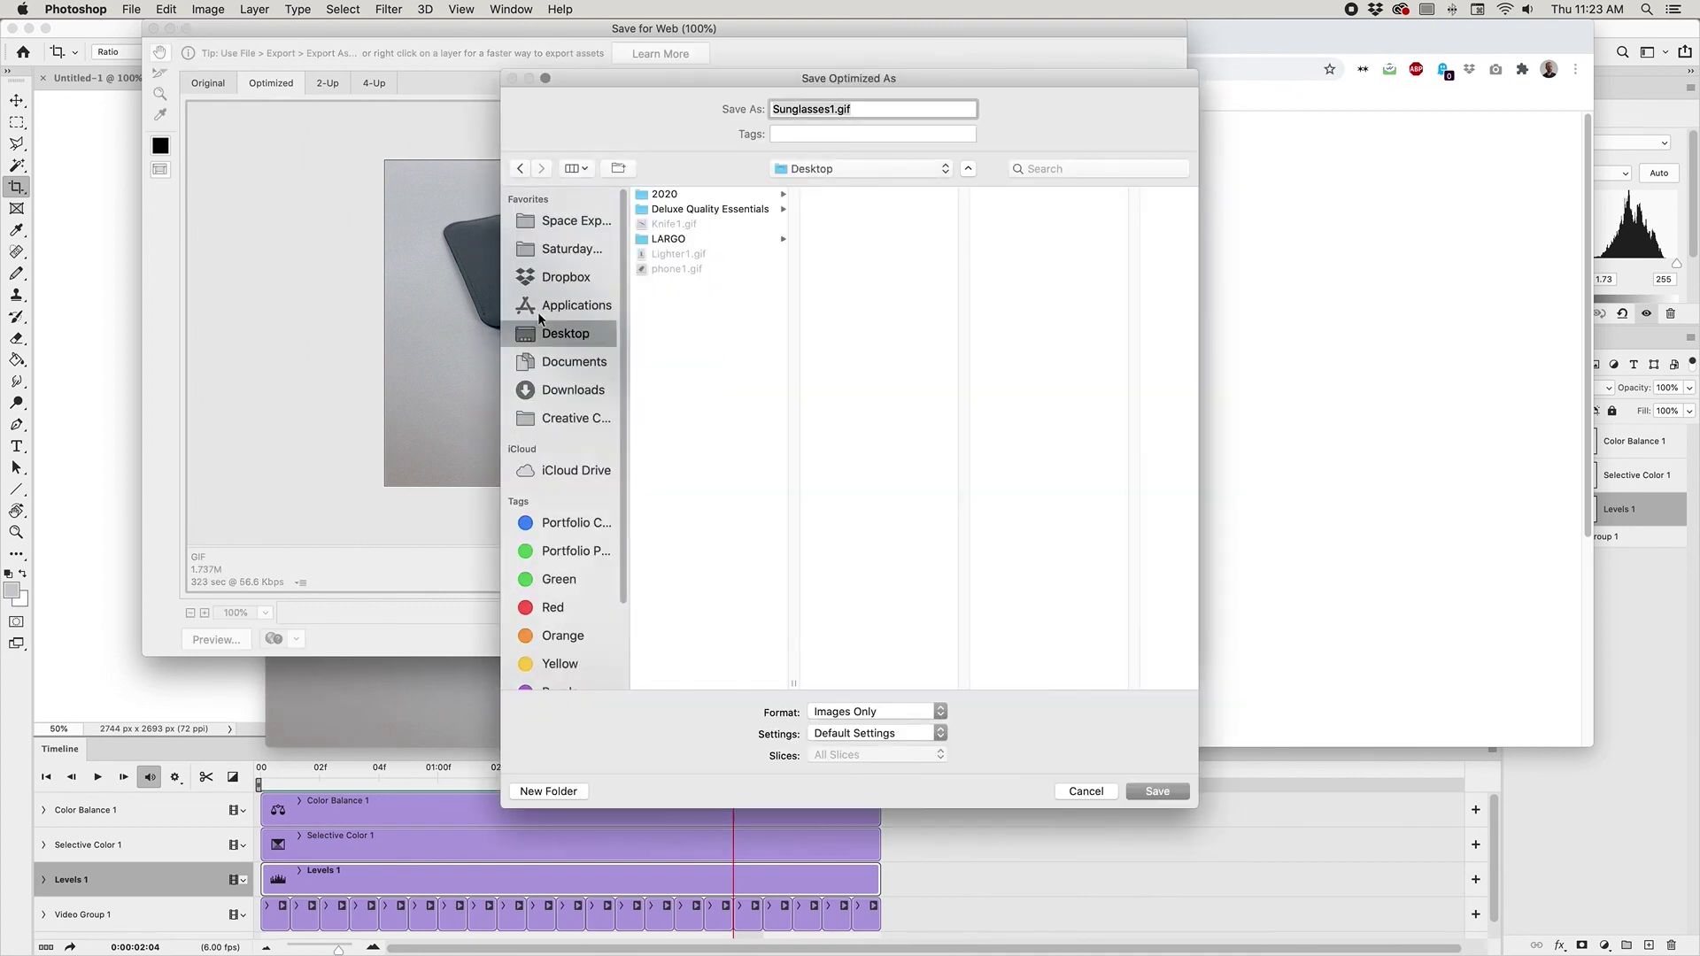
{"action": "left_click", "coordinate": [1153, 791]}
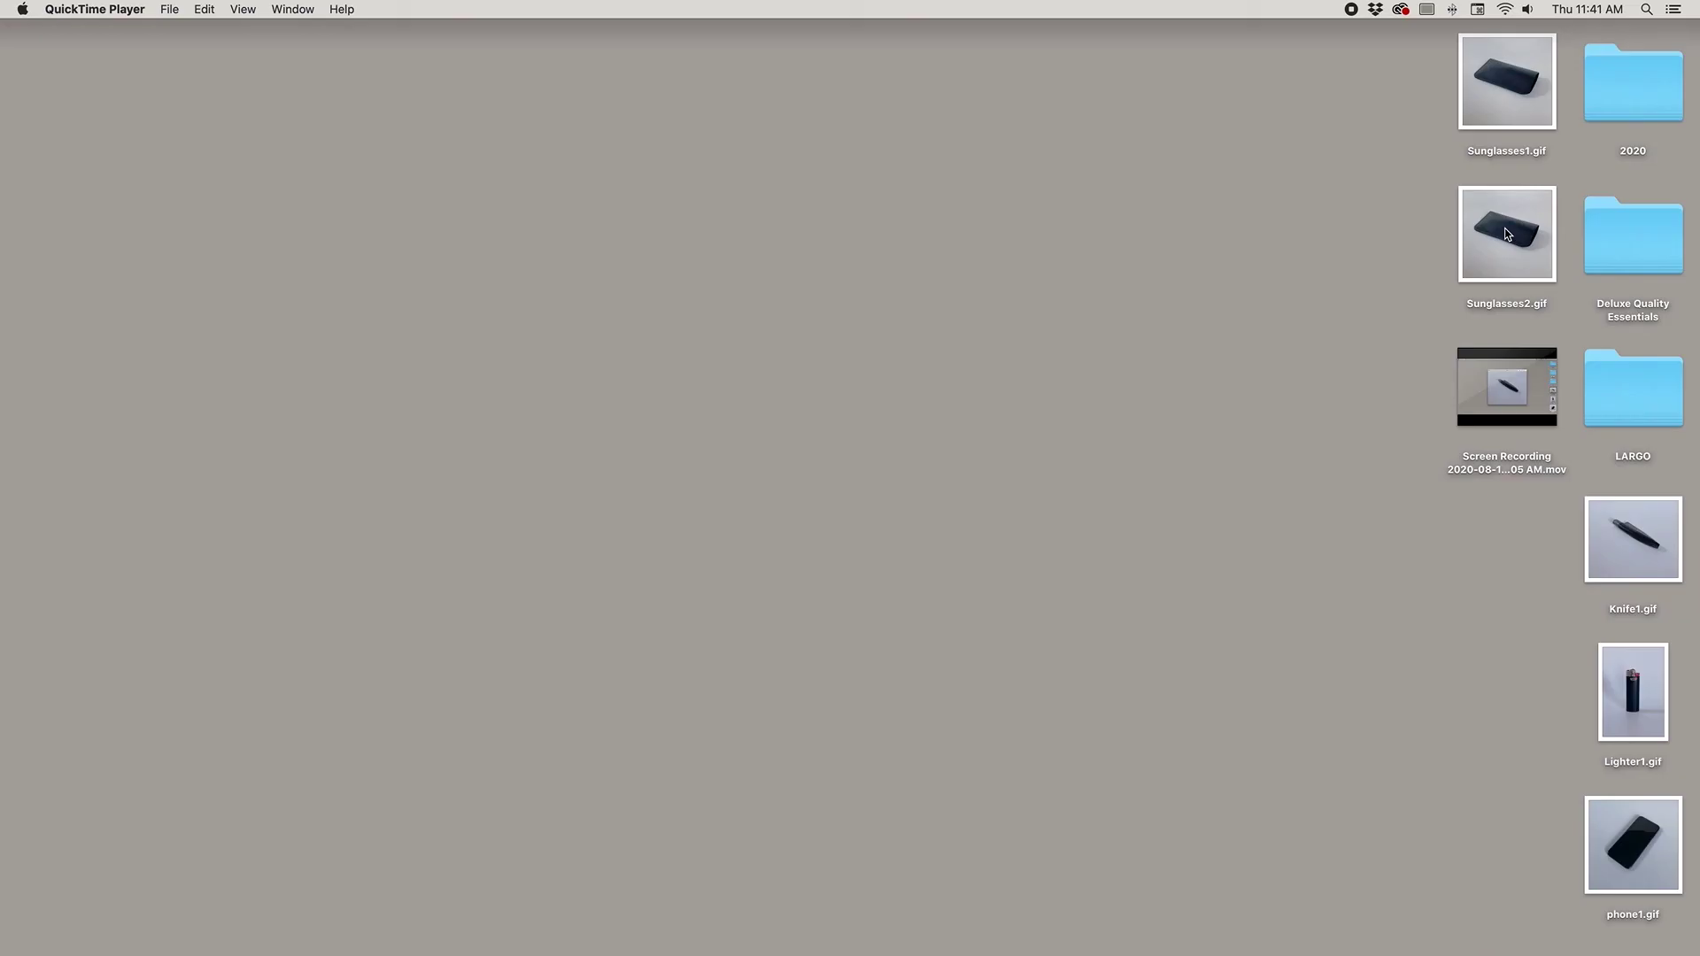
Step: Preview the exported Sunglasses1.gif from the desktop with Quick Look in Finder
{"action": "left_click", "coordinate": [1502, 105]}
{"action": "key", "text": "space"}
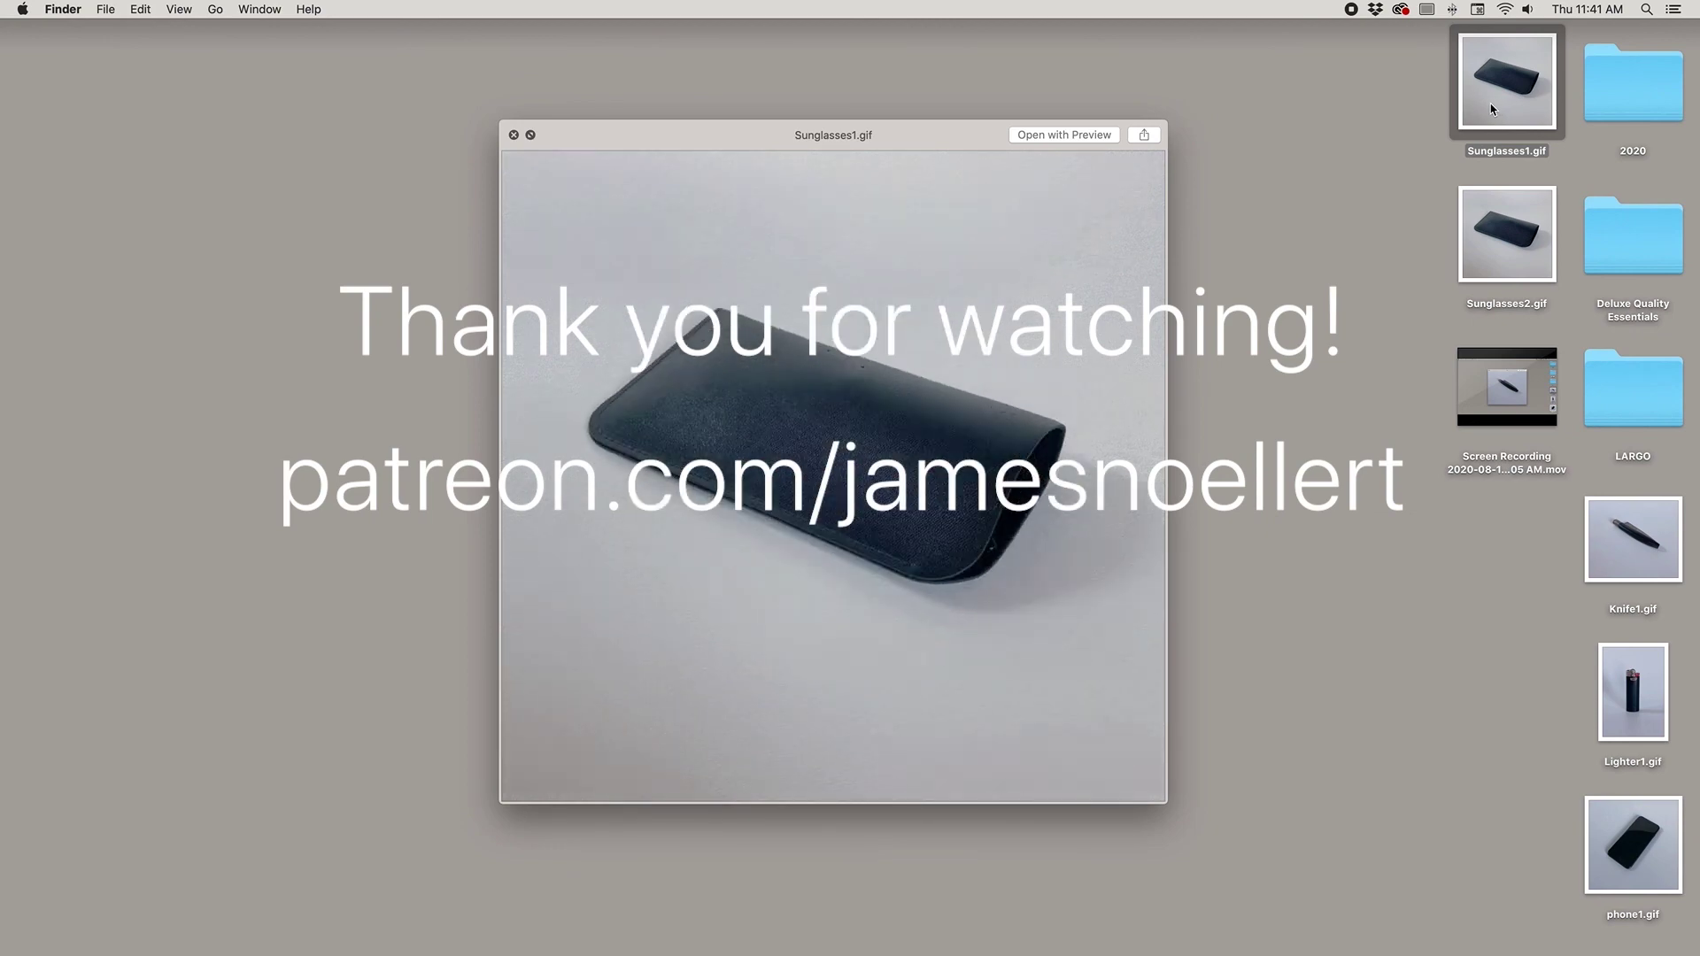
{"action": "mouse_move", "coordinate": [740, 903]}
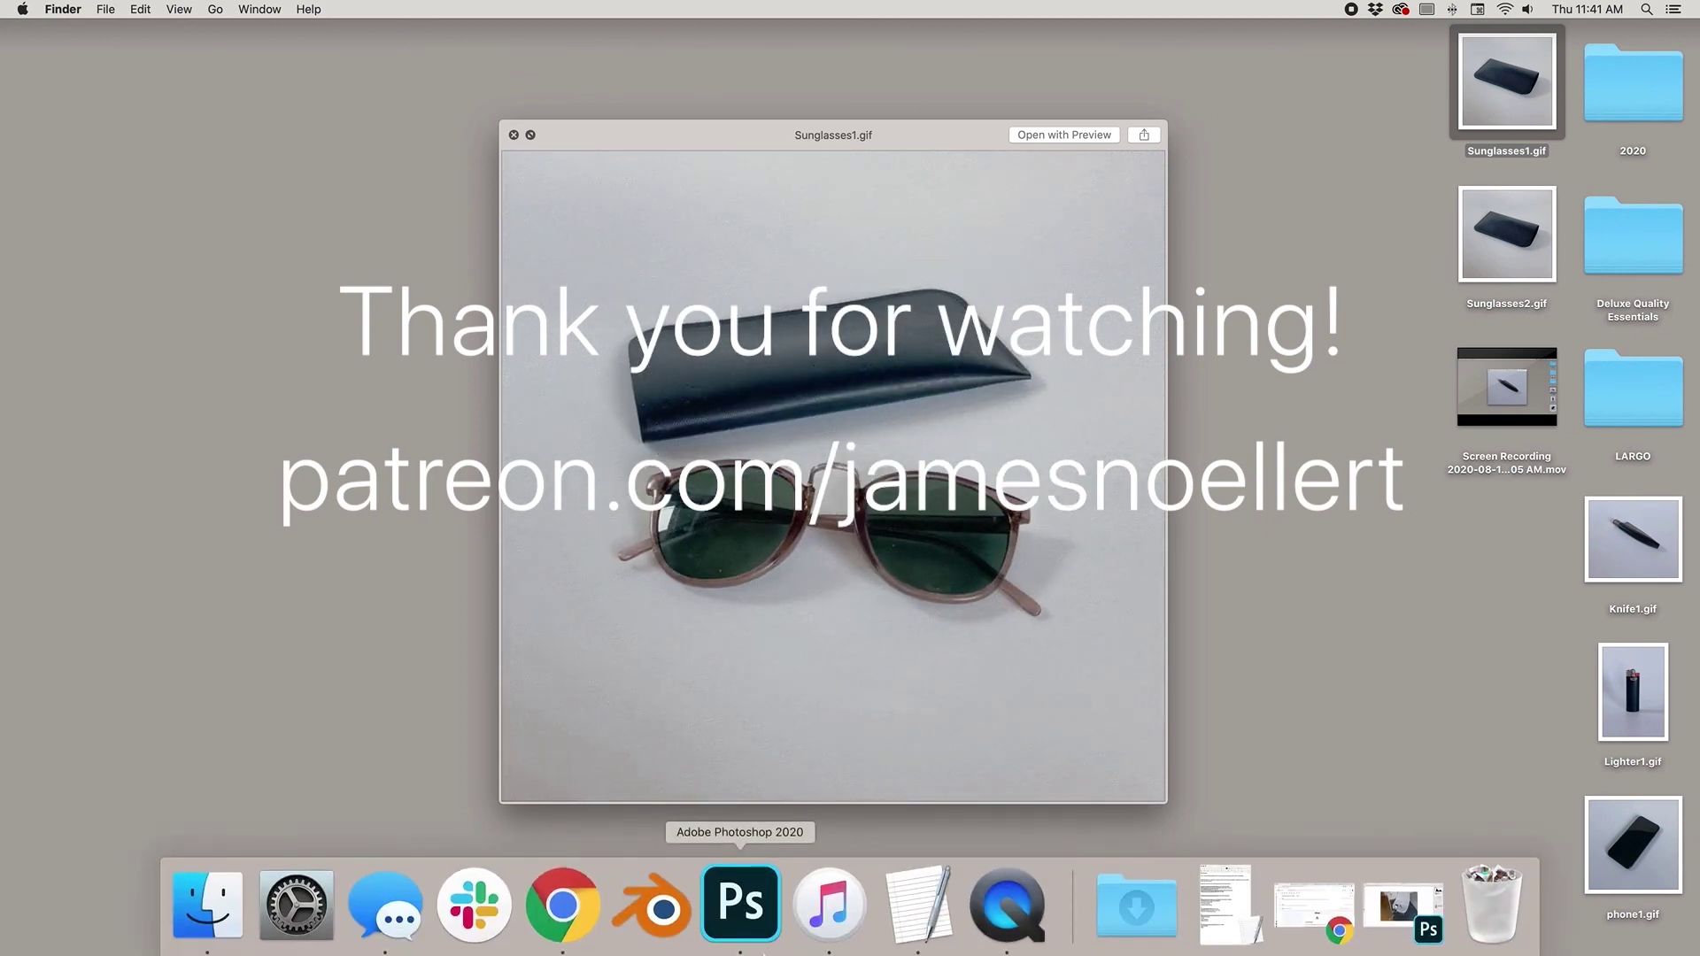